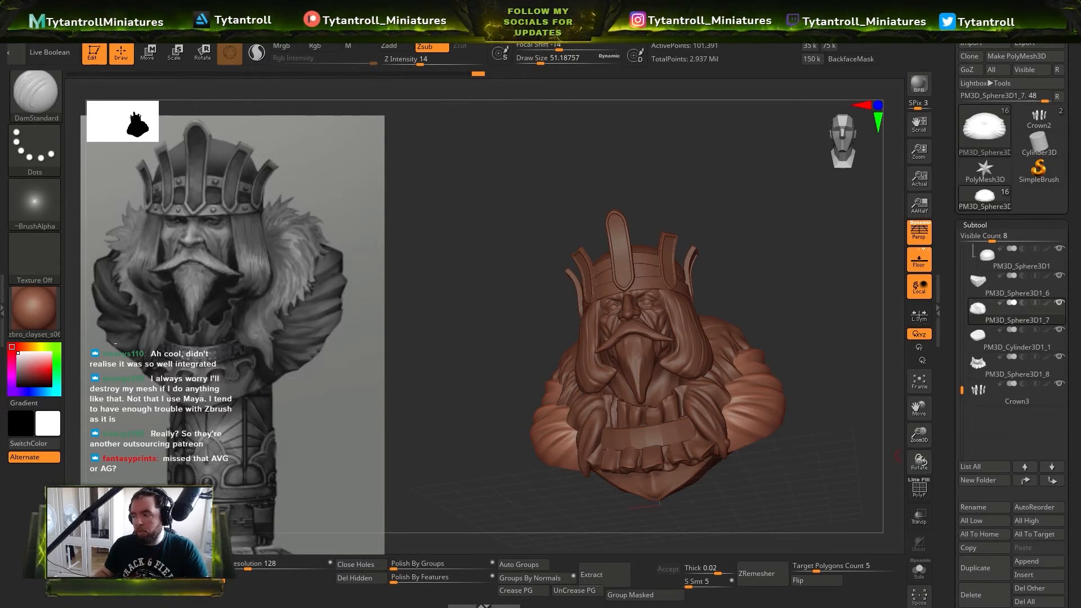
Make the fur collar the active subtool and choose the Orb_Cracks brush
left_click_drag(471, 292, 509, 325)
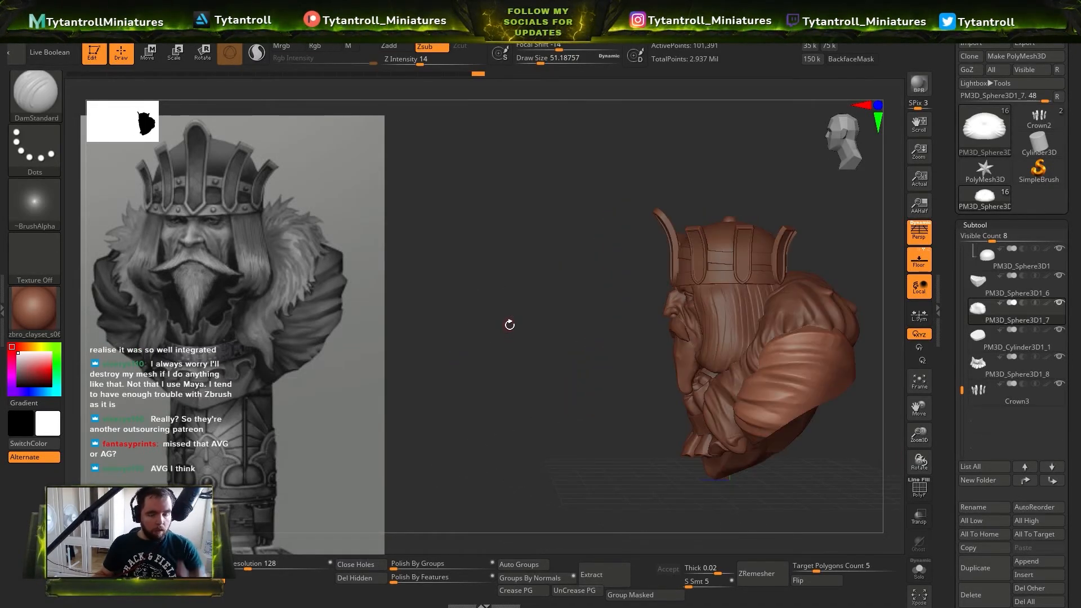
left_click_drag(564, 376, 715, 383)
left_click(742, 315, "alt")
key("b")
key("o")
key("c")
left_click_drag(818, 280, 742, 347)
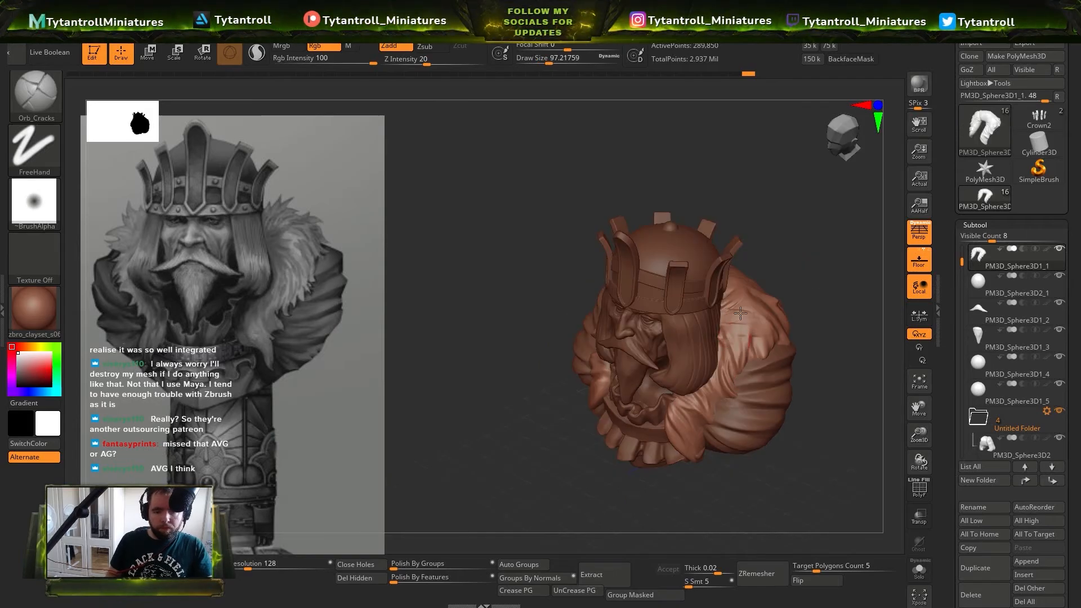
Carve the first fur strands into the collar over the shoulder beside the long hair, using a smaller brush size
right_click_drag(738, 352, 740, 363, "ctrl")
key("s")
left_click_drag(739, 348, 730, 327)
mouse_move(827, 338)
left_mouse_down()
mouse_move(811, 370)
mouse_move(774, 320)
left_mouse_up()
key("s")
left_click_drag(723, 348, 716, 350)
right_click_drag(718, 350, 724, 333)
right_click_drag(758, 370, 793, 248)
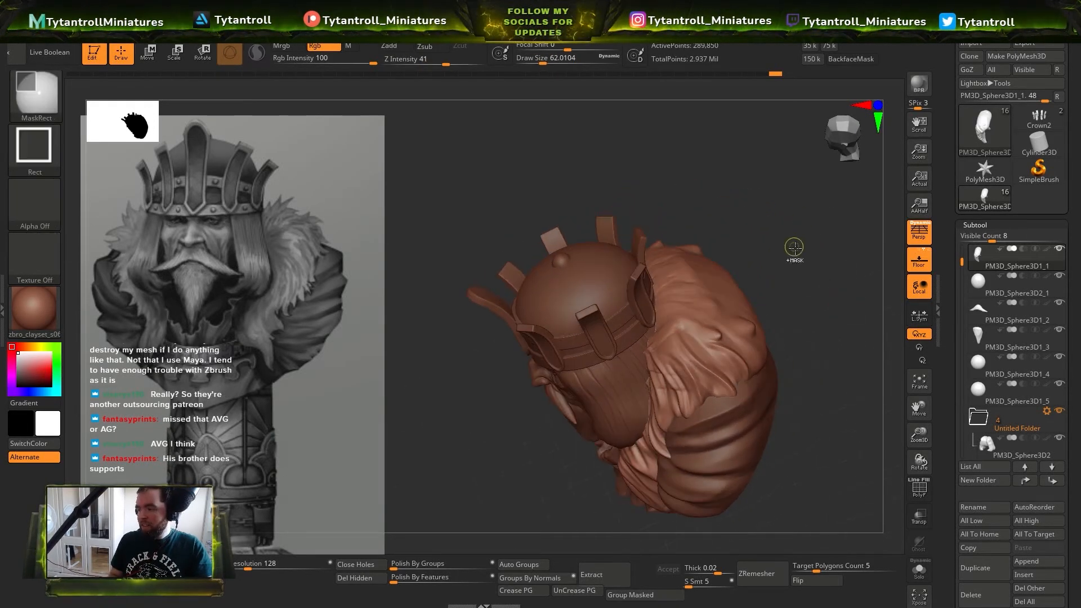
Extend the carved fur strands from the shoulder around towards the collar's back
left_click_drag(841, 172, 816, 237)
left_click_drag(797, 327, 810, 304)
left_click_drag(718, 319, 745, 369)
left_click_drag(844, 360, 799, 316)
left_click_drag(720, 352, 785, 359)
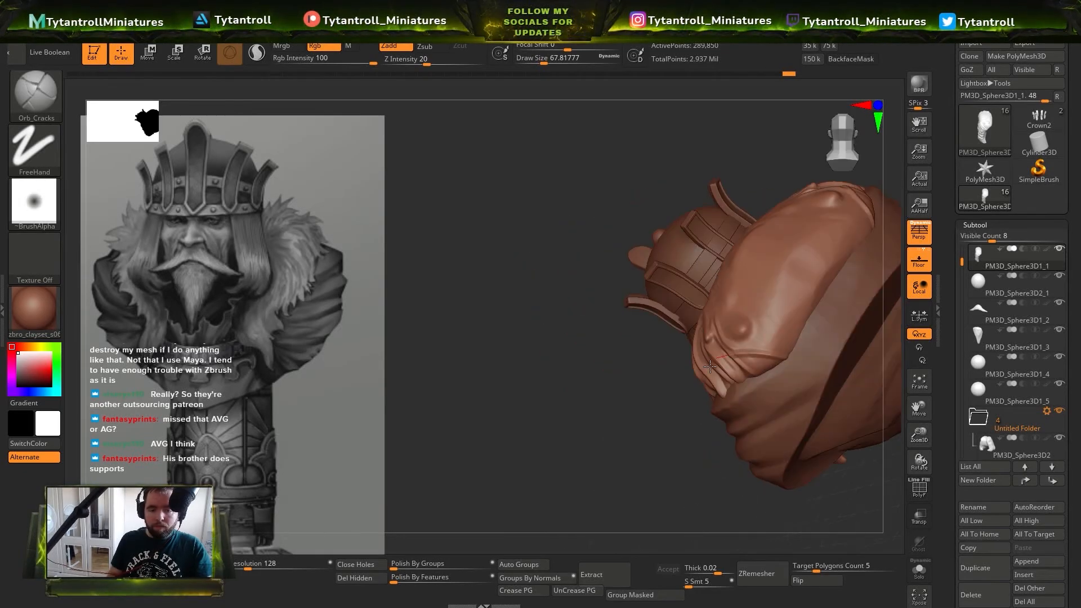
Adjust the brush size and carve fur locks into the collar's shoulder section behind the head
left_click_drag(833, 316, 845, 388)
key("s")
left_click_drag(760, 380, 772, 380)
left_click_drag(709, 374, 766, 397)
mouse_move(833, 394)
left_mouse_down()
mouse_move(815, 298)
mouse_move(819, 360)
left_mouse_up()
Undo the last groove, carve it again in the collar below the crown and smooth the surrounding fur
left_click_drag(682, 372, 687, 408)
key("ctrl+z")
left_click_drag(662, 357, 651, 398)
left_click_drag(807, 388, 847, 365)
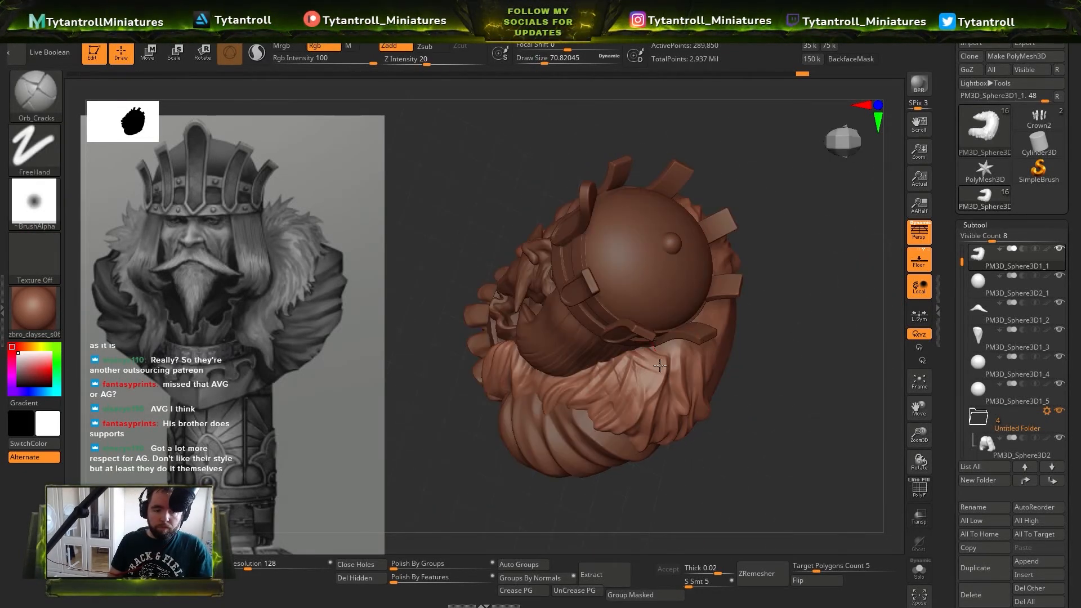
left_click_drag(641, 363, 636, 389, "shift")
mouse_move(805, 383)
left_mouse_down()
mouse_move(827, 315)
mouse_move(811, 360)
mouse_move(805, 337)
left_mouse_up()
Remesh the fur collar with DynaMesh at resolution 296
key("shift+d")
right_click_drag(261, 554, 248, 563, "ctrl")
left_click(984, 225)
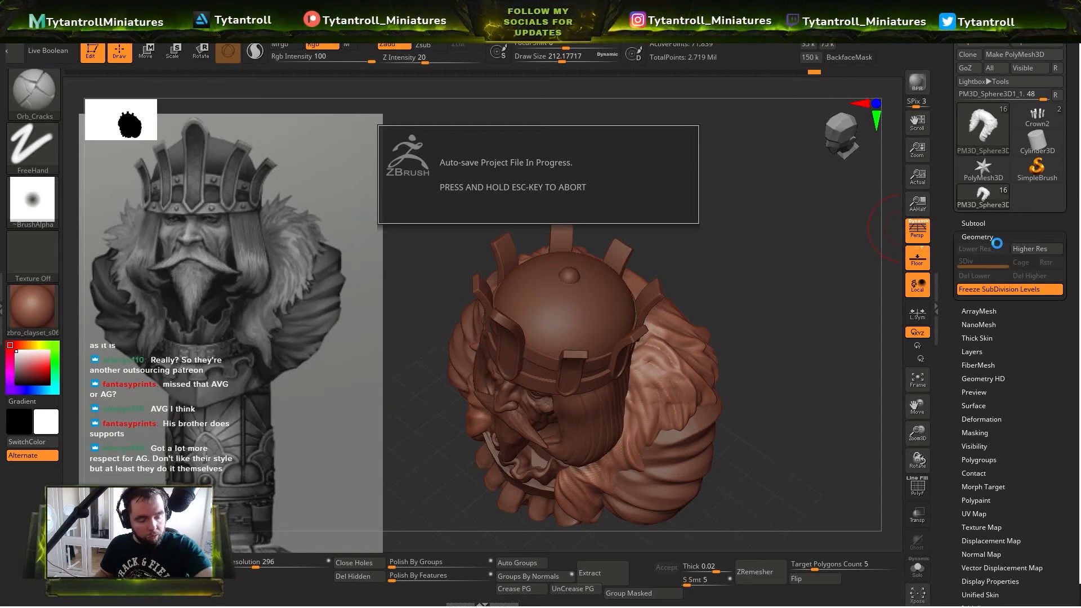
Build up fur clumps across the back of the collar with the ClayTubes brush
mouse_move(819, 343)
right_mouse_down()
mouse_move(855, 337)
mouse_move(829, 468)
right_mouse_up()
key("b")
key("c")
key("t")
right_click_drag(722, 381, 673, 333)
mouse_move(701, 273)
left_mouse_down()
mouse_move(754, 301)
mouse_move(757, 289)
left_mouse_up()
right_click_drag(732, 315, 732, 343)
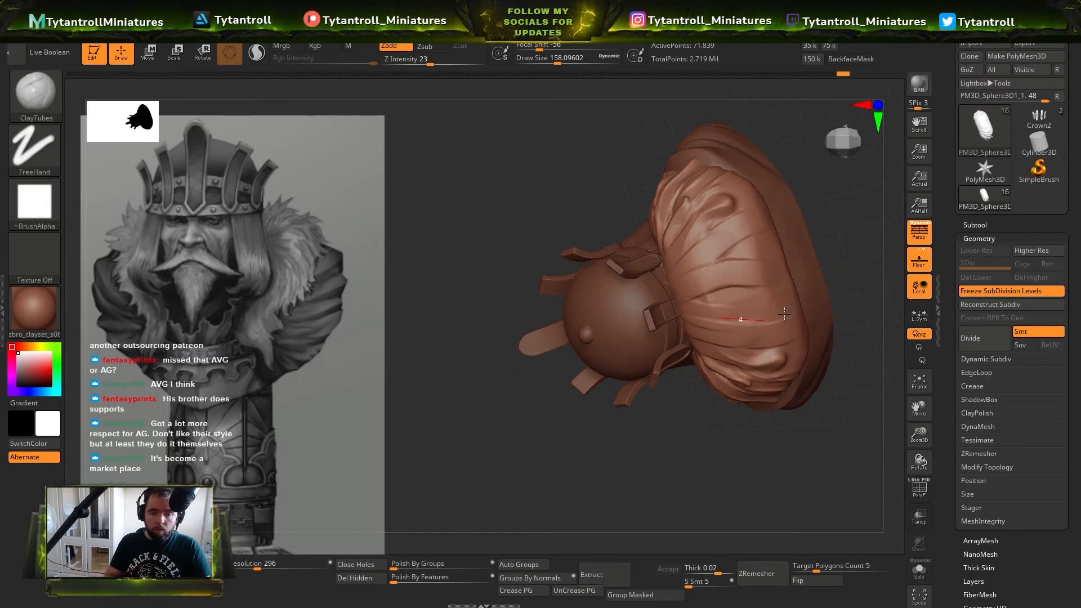
left_click_drag(726, 310, 782, 318)
Add narrower ClayTubes ridges between the fur clumps on the collar's back and shoulder, using a reduced brush size
right_click_drag(754, 321, 751, 304)
key("s")
left_click_drag(751, 299, 755, 299)
right_click_drag(645, 353, 701, 315)
key("s")
left_click_drag(672, 302, 664, 307)
left_click_drag(730, 113, 680, 141)
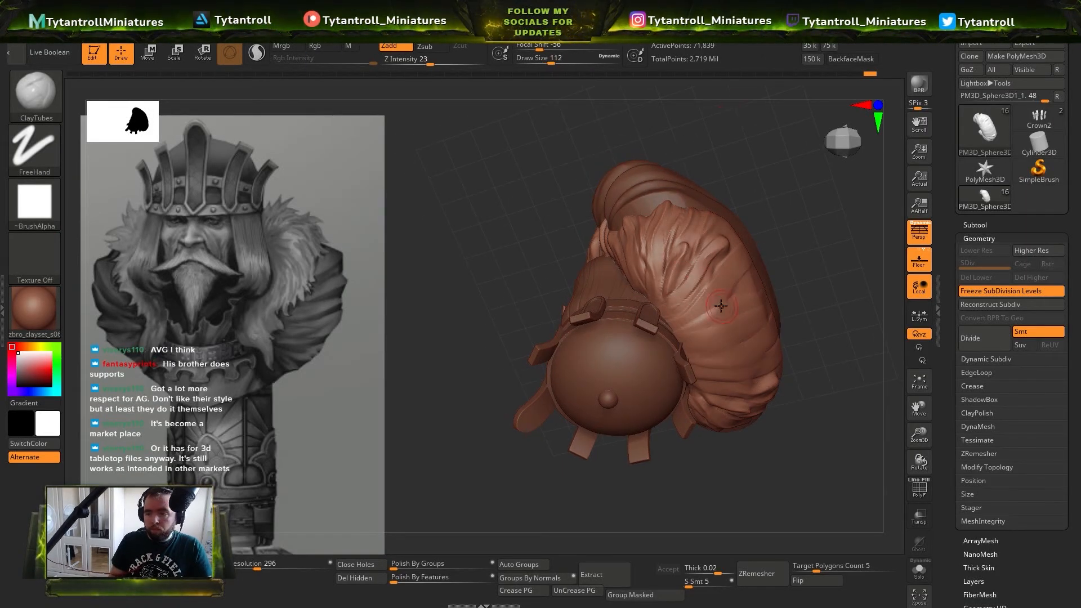
left_click_drag(773, 218, 719, 239)
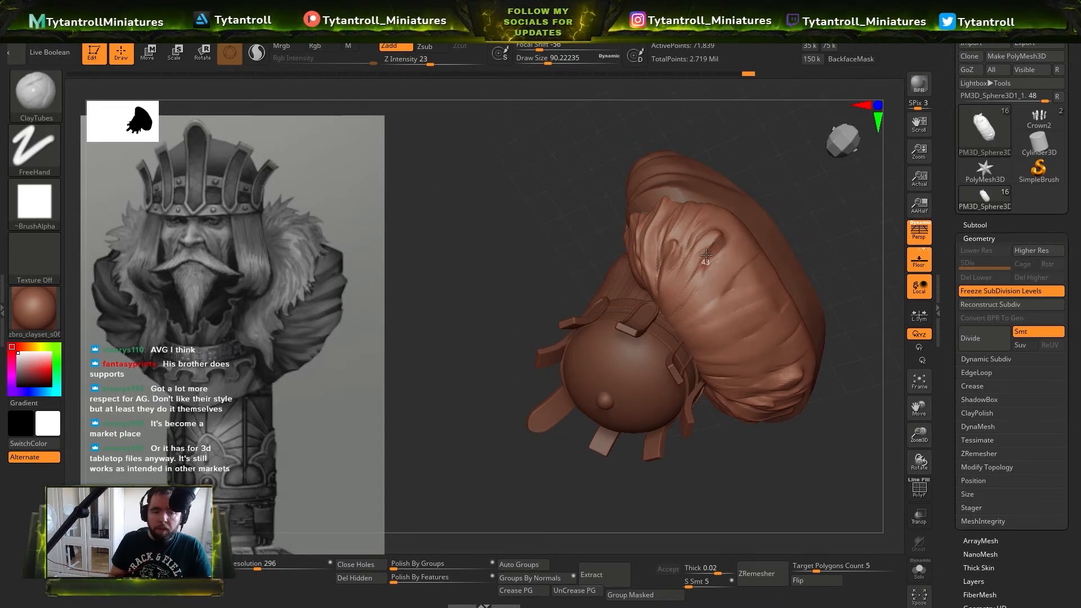
mouse_move(720, 154)
left_mouse_down()
mouse_move(820, 363)
mouse_move(562, 247)
mouse_move(328, 99)
left_mouse_up()
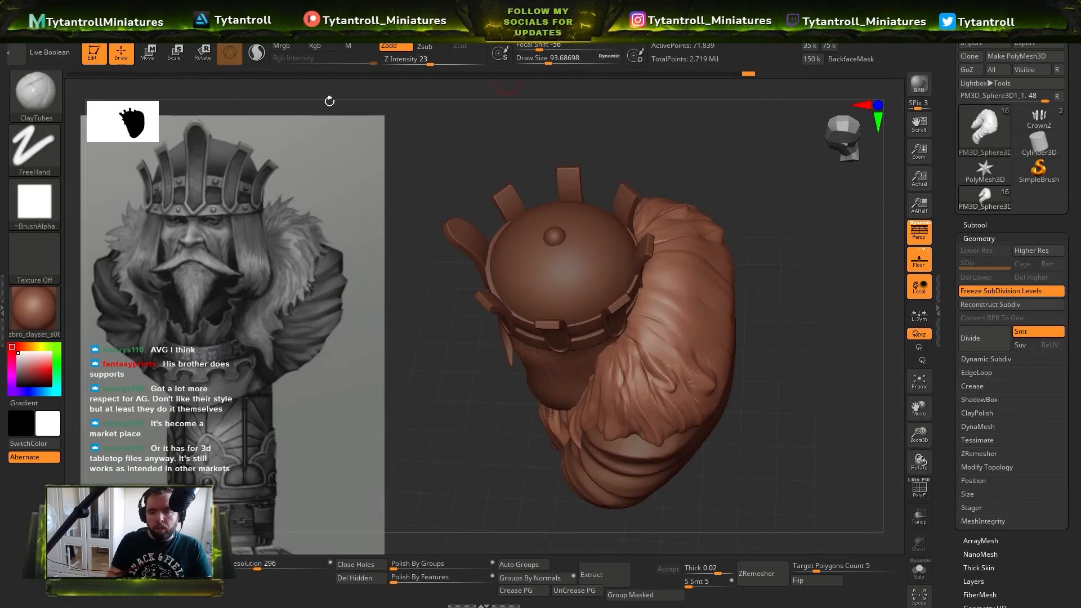
Switch back to the Orb_Cracks brush and cut grooves across the smooth middle of the collar behind the head
key("b")
key("c")
key("l")
key("s")
left_click_drag(673, 344, 677, 344)
mouse_move(451, 338)
left_mouse_down()
mouse_move(529, 377)
mouse_move(535, 442)
mouse_move(555, 445)
left_mouse_up()
key("b")
key("o")
key("c")
right_click_drag(681, 395, 650, 350)
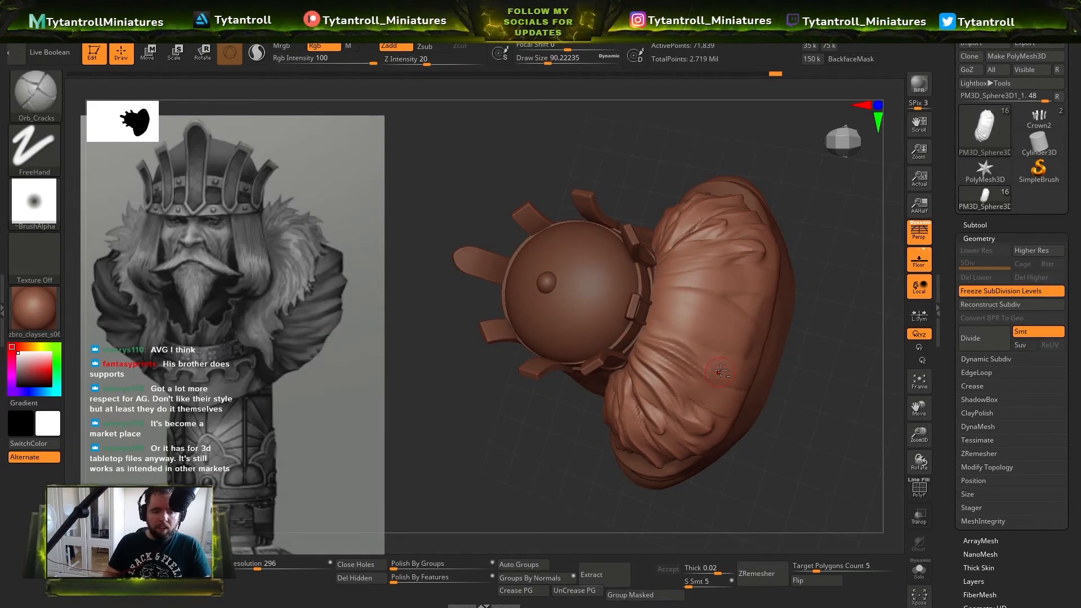
left_click_drag(648, 334, 701, 354)
Fill the rest of the collar's back with fur grooves running outward from the head
right_click_drag(702, 354, 651, 371)
key("s")
left_click_drag(652, 371, 655, 372)
left_click_drag(660, 341, 731, 376)
right_click_drag(754, 317, 844, 248)
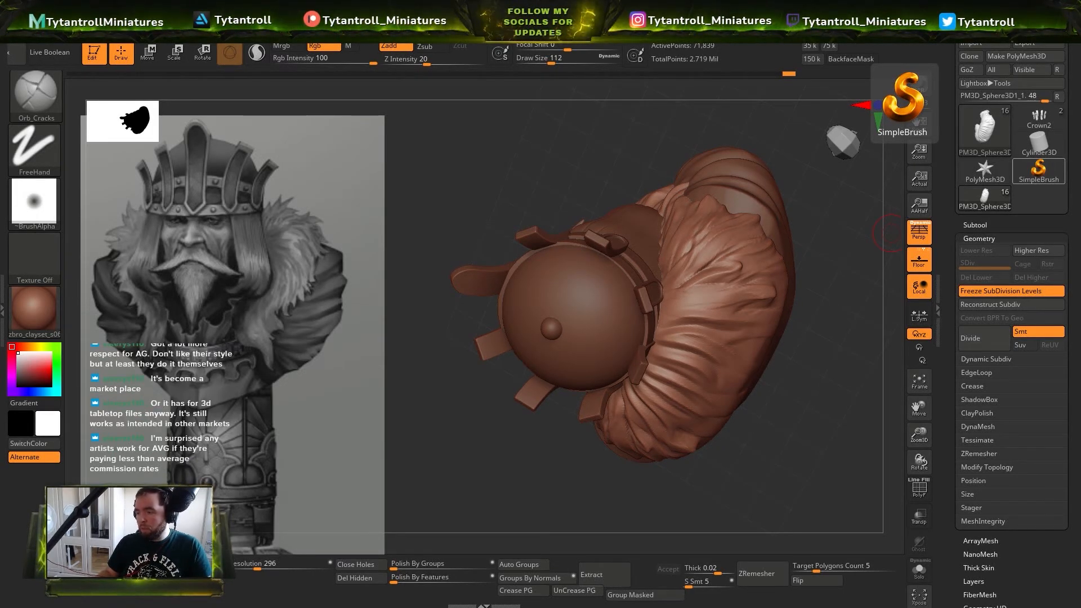
Carve finer strands between the large fur grooves at the back of the collar
mouse_move(828, 337)
right_mouse_down()
mouse_move(731, 321)
mouse_move(682, 283)
right_mouse_up()
key("s")
left_click_drag(682, 283, 674, 284)
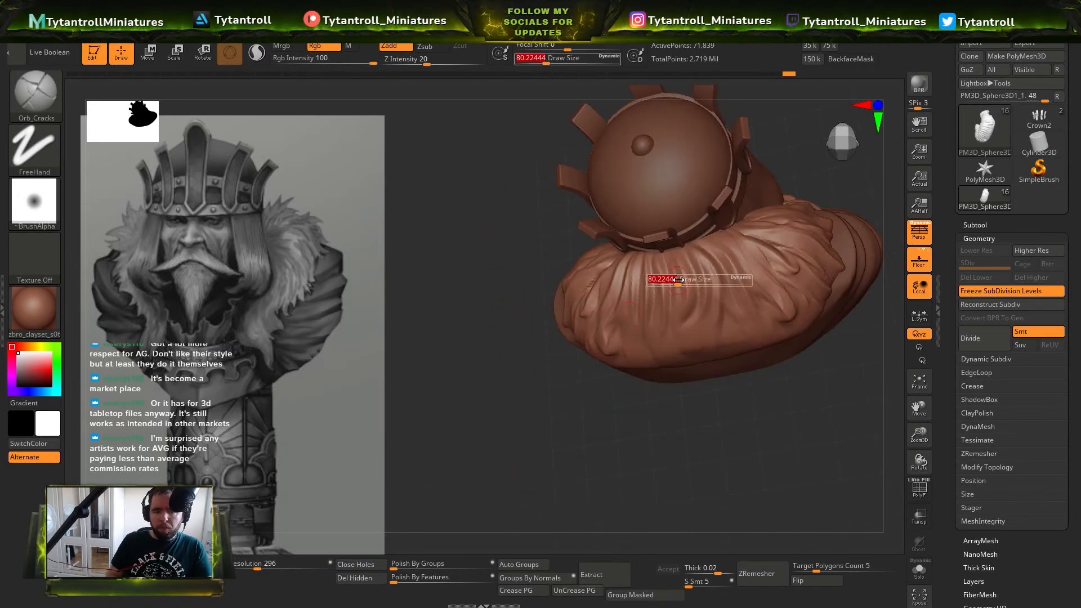
right_click_drag(674, 283, 701, 304)
left_click_drag(698, 296, 693, 248)
mouse_move(694, 248)
right_mouse_down()
mouse_move(675, 293)
mouse_move(723, 321)
mouse_move(809, 150)
right_mouse_up()
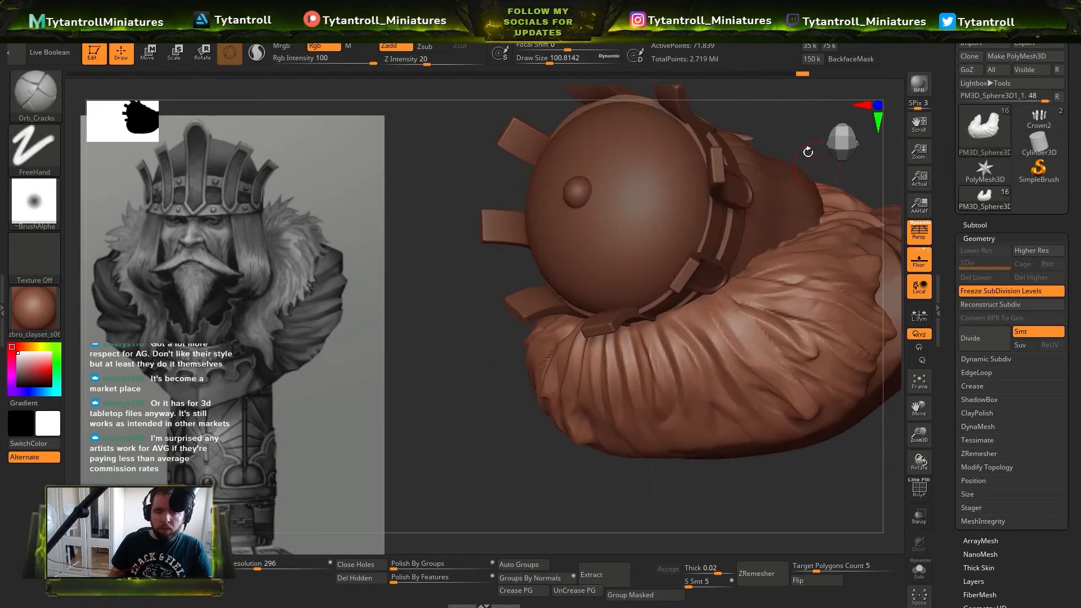
Deepen the fur strands on the collar's shoulder section beside the crown with a resized Orb_Cracks brush
left_click_drag(774, 357, 722, 281)
right_click_drag(722, 281, 774, 320)
key("s")
left_click_drag(839, 363, 843, 363)
right_click_drag(817, 338, 720, 213)
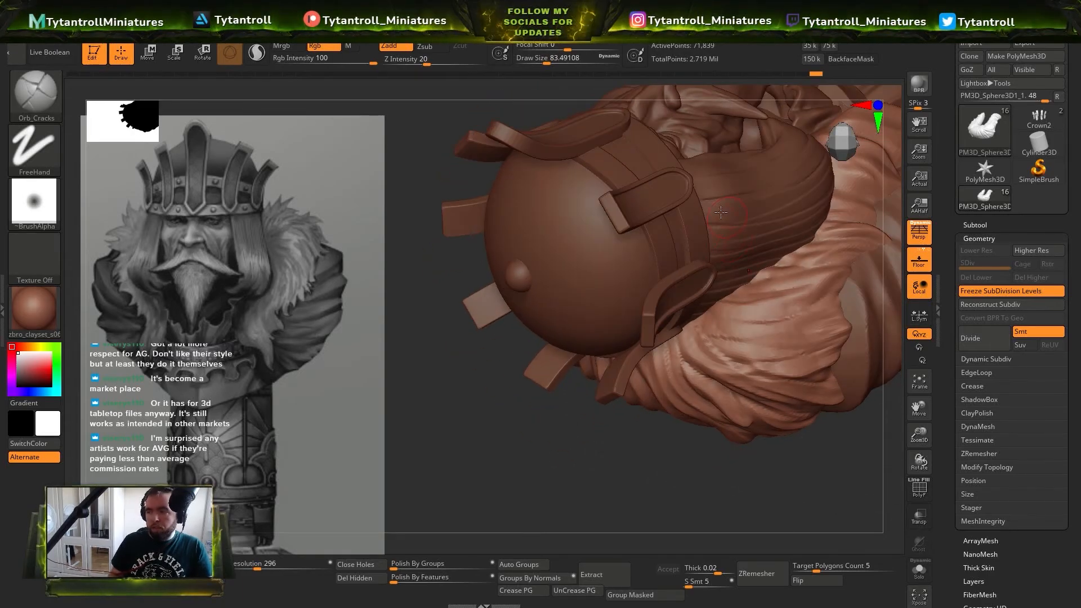
Carve dense, fine fur strands into the collar just beneath the long side hair
right_click_drag(775, 337, 811, 366)
left_click_drag(858, 308, 729, 337)
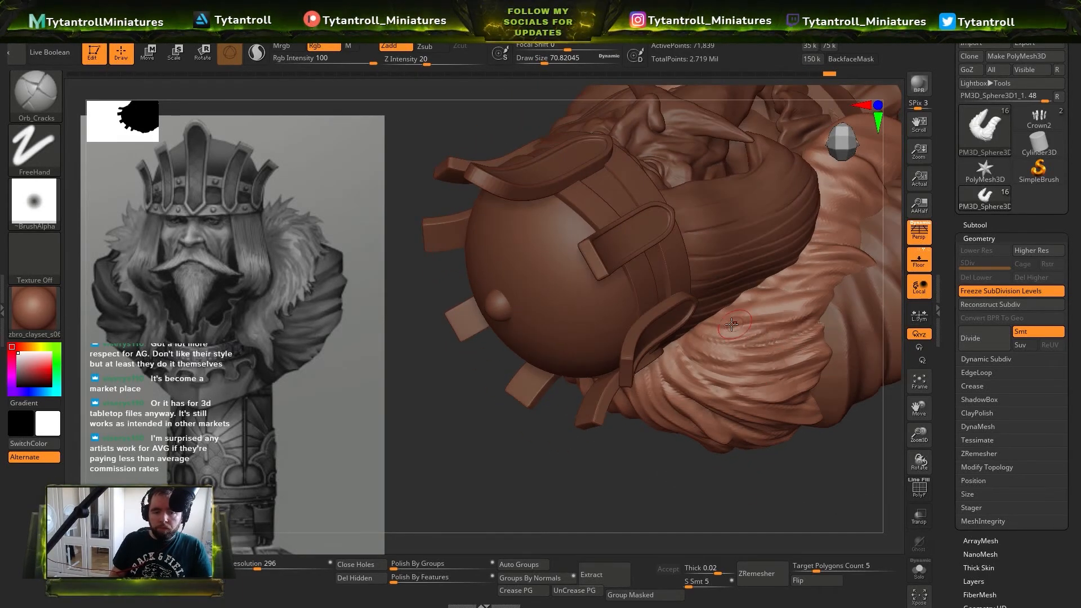
right_click_drag(729, 361, 643, 494)
right_click_drag(740, 472, 788, 411)
left_click_drag(833, 294, 729, 304)
right_click_drag(828, 299, 835, 309)
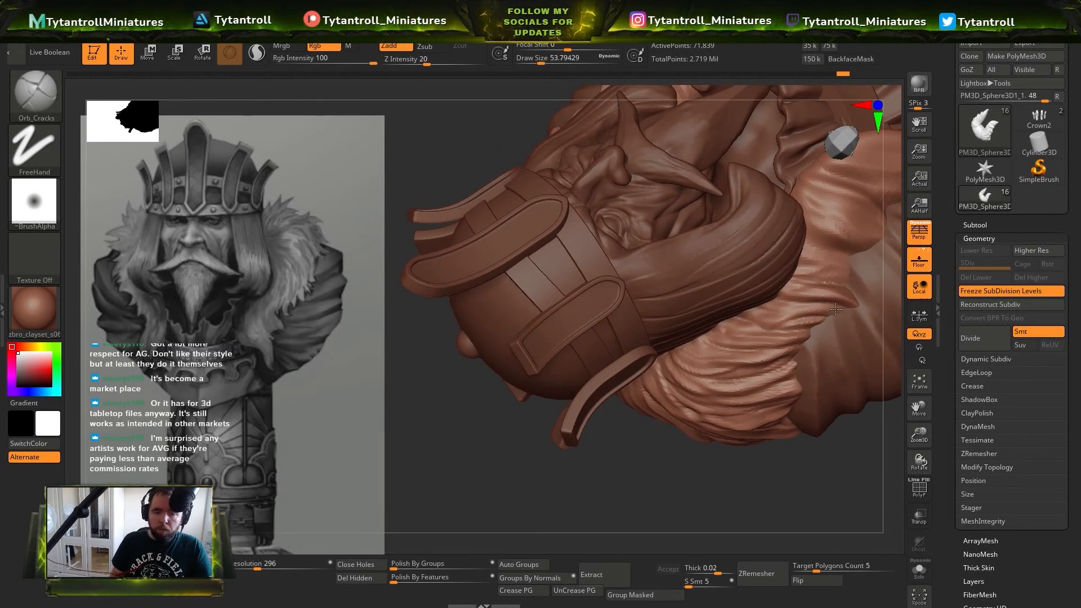
Continue the fur strands down the collar from the shoulder towards the chest
mouse_move(760, 307)
right_mouse_down()
mouse_move(876, 259)
mouse_move(783, 299)
mouse_move(683, 286)
right_mouse_up()
left_click_drag(751, 343, 678, 276)
key("s")
right_click_drag(749, 297, 779, 290)
mouse_move(844, 295)
left_mouse_down()
mouse_move(738, 259)
mouse_move(701, 282)
left_mouse_up()
right_click_drag(820, 301, 785, 377)
right_click_drag(891, 243, 825, 456)
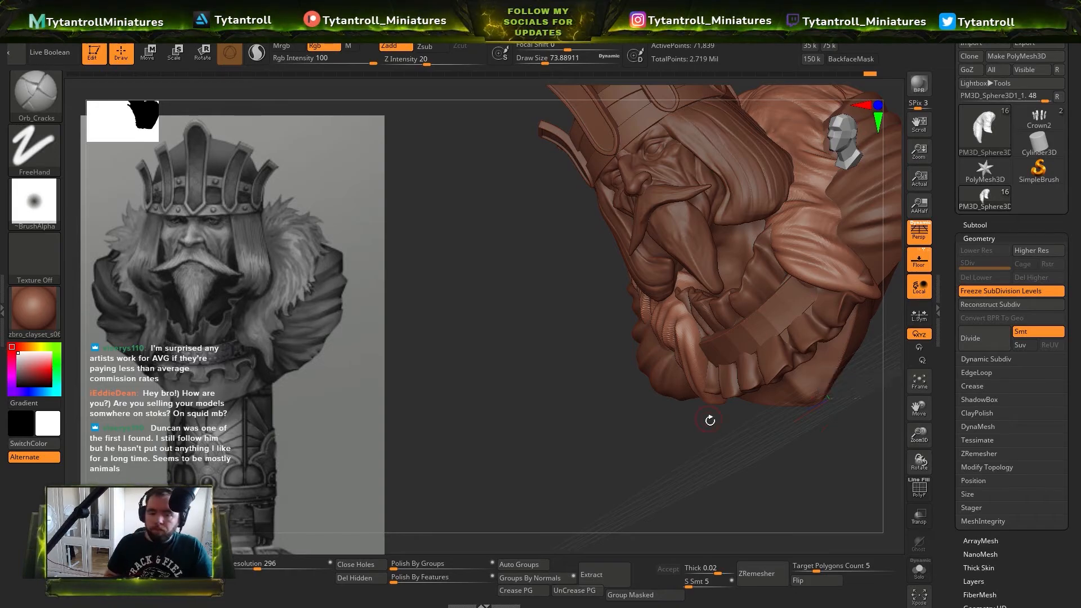
Carve long fur strands into the collar's two hanging front ends on the chest
mouse_move(711, 422)
right_mouse_down()
mouse_move(631, 381)
mouse_move(720, 353)
right_mouse_up()
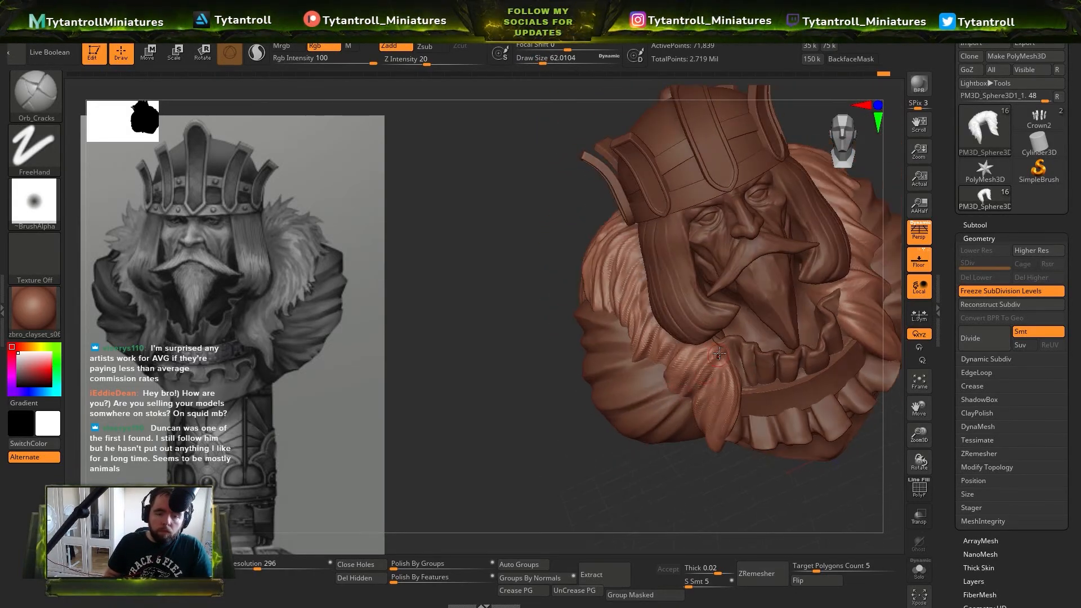
right_click_drag(632, 420, 761, 389)
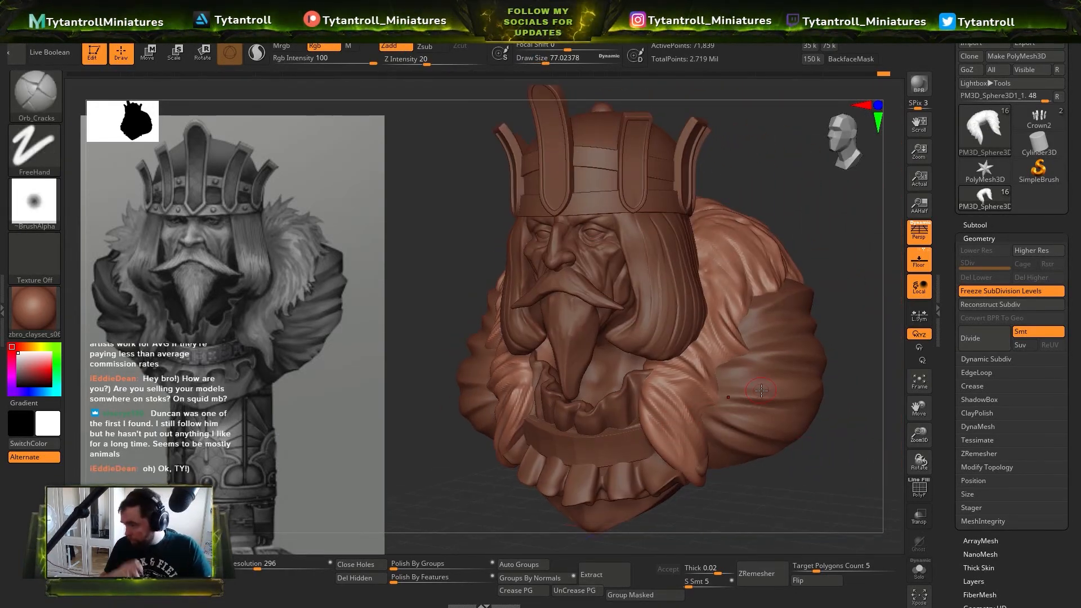
mouse_move(728, 511)
right_mouse_down()
mouse_move(708, 373)
mouse_move(731, 316)
mouse_move(725, 305)
right_mouse_up()
mouse_move(891, 293)
right_mouse_down()
mouse_move(850, 322)
mouse_move(730, 332)
right_mouse_up()
mouse_move(716, 296)
right_mouse_down()
mouse_move(861, 271)
mouse_move(747, 368)
mouse_move(810, 370)
mouse_move(826, 400)
mouse_move(754, 424)
mouse_move(820, 174)
mouse_move(673, 406)
mouse_move(863, 309)
mouse_move(833, 405)
mouse_move(773, 382)
right_mouse_up()
Return to the Orb_Cracks brush, undo a trial groove across the collar's back and reduce the brush size
key("s")
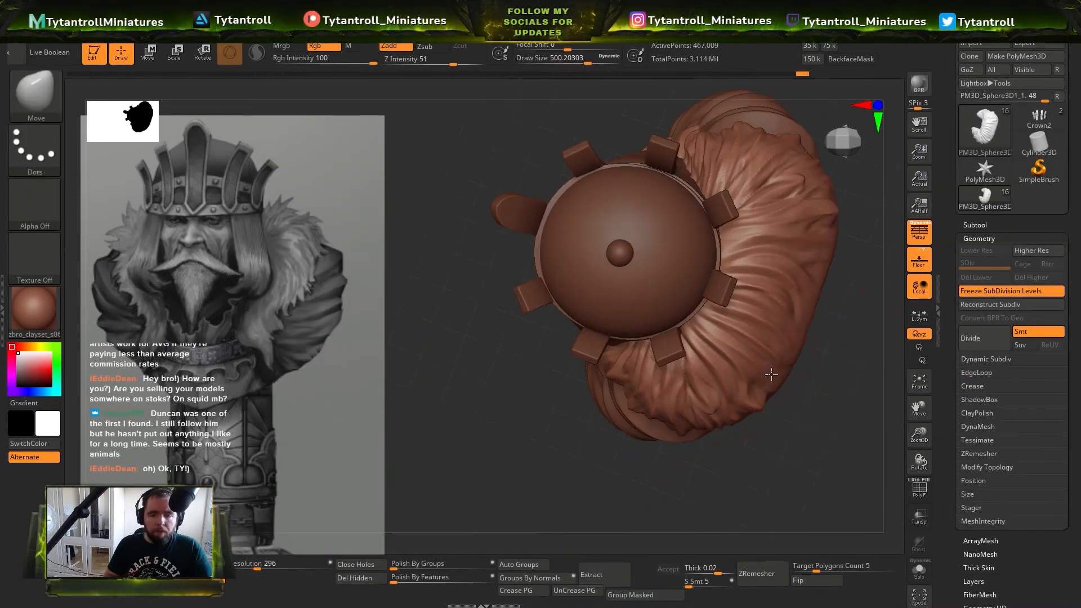
key("b")
key("o")
key("c")
right_click_drag(682, 318, 749, 350)
left_click_drag(749, 350, 824, 365)
key("ctrl+z")
key("s")
left_click_drag(768, 315, 755, 315)
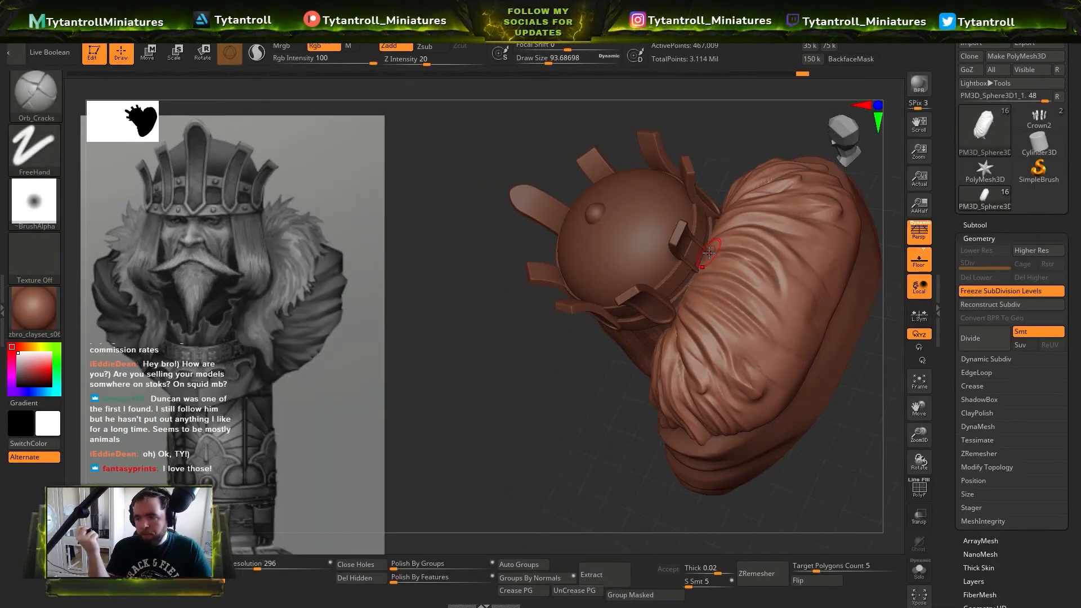
Carve broad grooves across the back and shoulder of the fur collar with an enlarged Orb_Cracks brush
mouse_move(709, 252)
right_mouse_down()
mouse_move(869, 369)
mouse_move(749, 404)
right_mouse_up()
key("s")
mouse_move(746, 406)
left_mouse_down()
mouse_move(783, 406)
mouse_move(749, 406)
left_mouse_up()
mouse_move(788, 394)
right_mouse_down()
mouse_move(839, 403)
mouse_move(810, 416)
right_mouse_up()
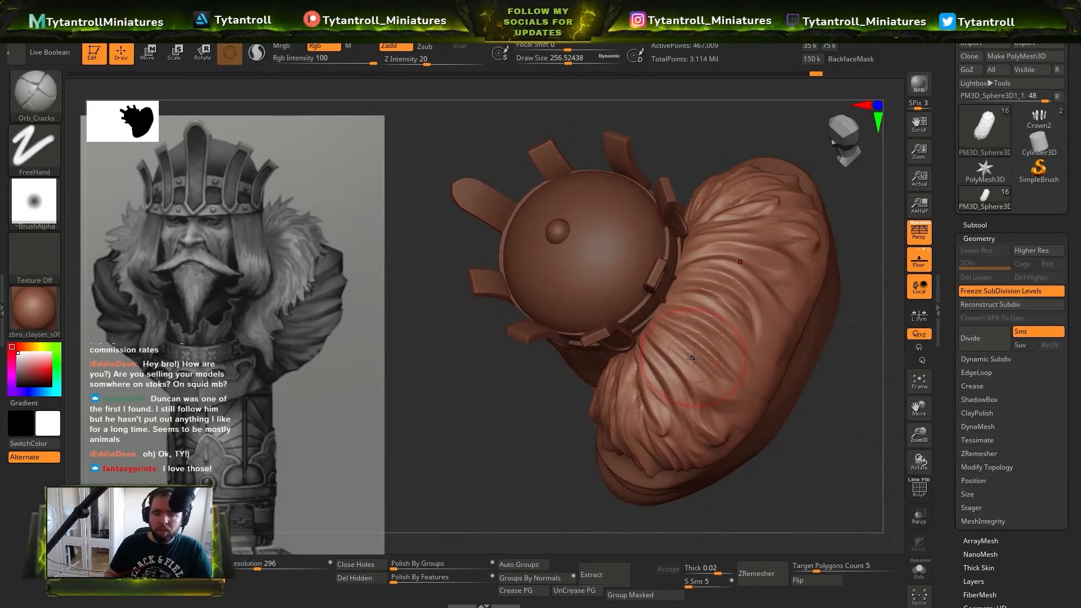
left_click_drag(692, 357, 730, 402)
mouse_move(731, 372)
right_mouse_down()
mouse_move(710, 395)
mouse_move(696, 394)
right_mouse_up()
left_click_drag(707, 396, 726, 415)
mouse_move(732, 411)
right_mouse_down()
mouse_move(856, 268)
mouse_move(655, 462)
right_mouse_up()
Refine the fur clumps on the shoulder below the crown with the ClayTubes brush
key("b")
key("c")
key("t")
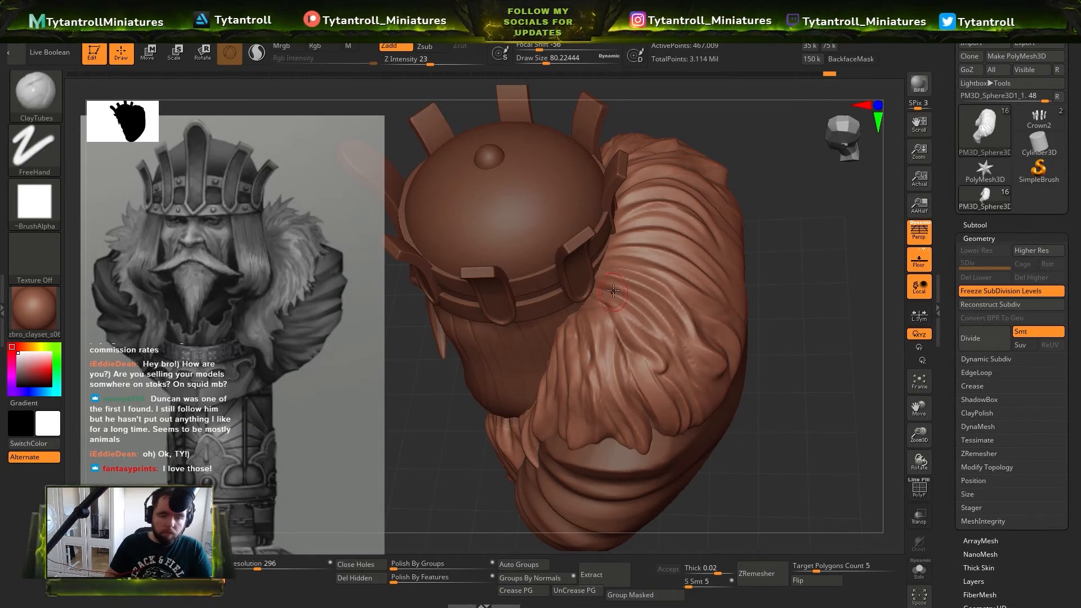
mouse_move(656, 349)
right_mouse_down()
mouse_move(597, 365)
mouse_move(569, 264)
right_mouse_up()
left_click(619, 338, "alt")
Make the moustache the active subtool and set a small Orb_Cracks brush for it
mouse_move(456, 444)
right_mouse_down()
mouse_move(549, 359)
mouse_move(777, 276)
right_mouse_up()
mouse_move(777, 276)
right_mouse_down("ctrl")
mouse_move(798, 317)
mouse_move(820, 270)
right_mouse_up("ctrl")
mouse_move(880, 241)
right_mouse_down("shift")
mouse_move(788, 247)
mouse_move(743, 327)
right_mouse_up("shift")
left_click(580, 360, "alt")
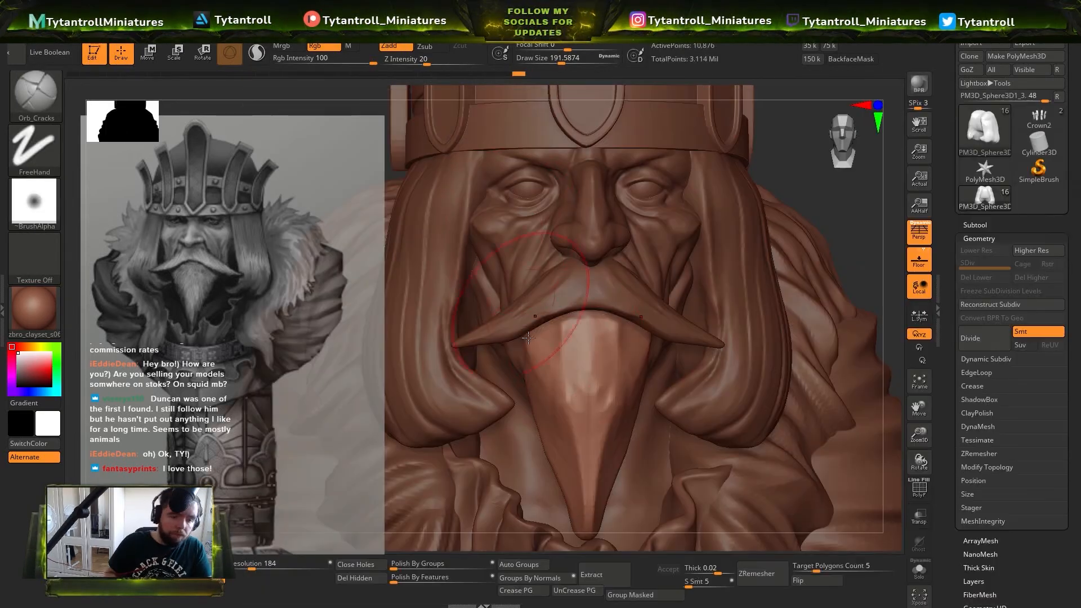
left_click(760, 284, "alt")
left_click(588, 290, "alt")
mouse_move(788, 248)
right_mouse_down()
mouse_move(743, 242)
mouse_move(779, 237)
mouse_move(816, 271)
right_mouse_up()
key("b")
key("s")
left_click_drag(578, 397, 574, 398)
right_click_drag(838, 242, 816, 245)
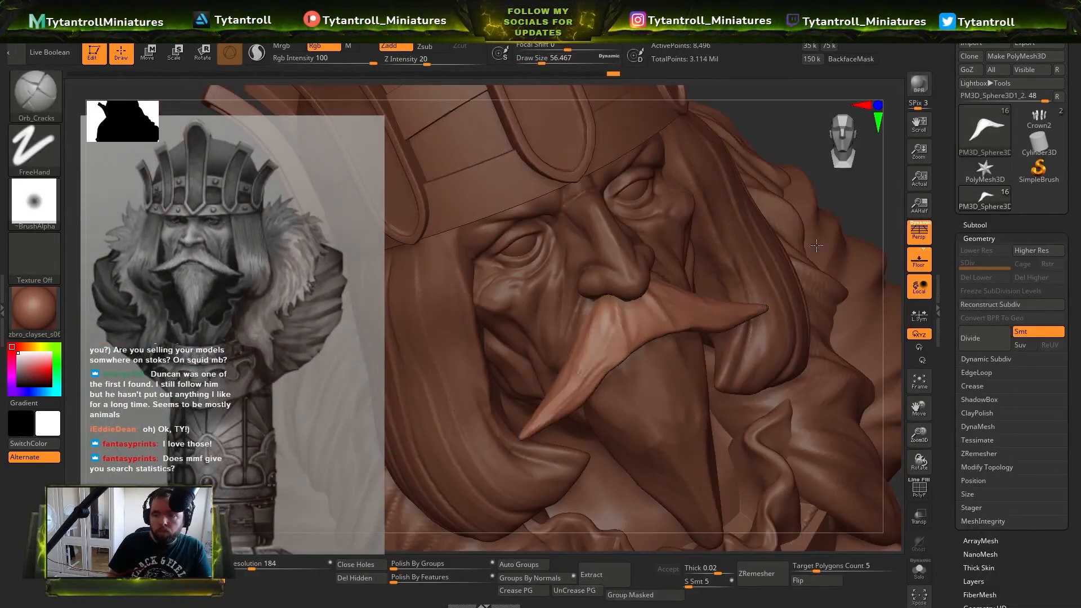
mouse_move(824, 203)
right_mouse_down()
mouse_move(785, 254)
mouse_move(454, 345)
mouse_move(878, 215)
right_mouse_up()
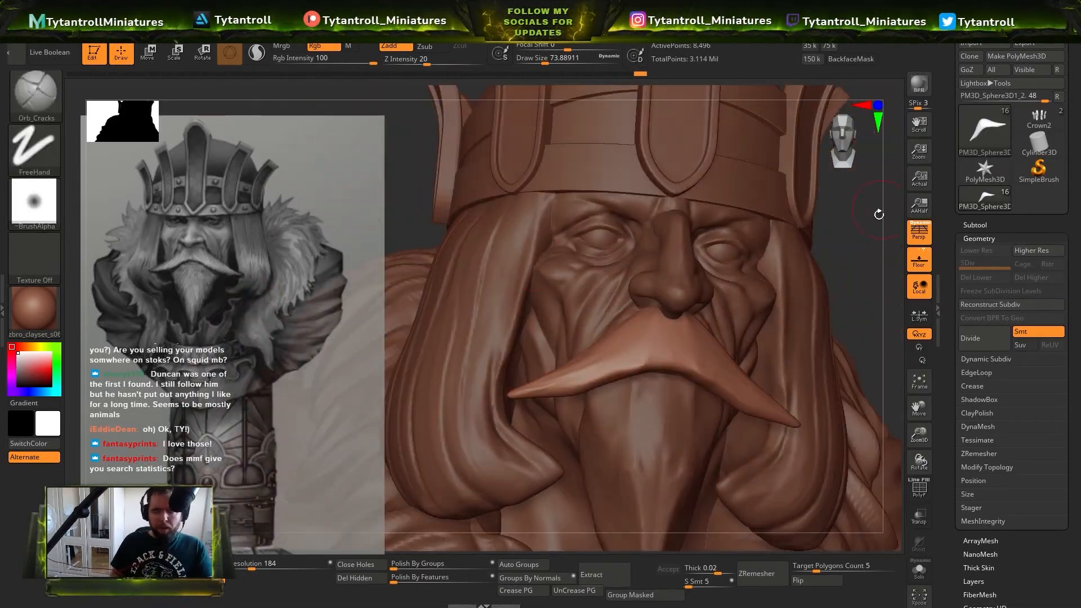
Carve the first hair grooves into the moustache below the nose and subdivide it once
mouse_move(848, 276)
left_mouse_down("ctrl")
mouse_move(861, 315)
mouse_move(847, 316)
left_mouse_up("ctrl")
left_click_drag(660, 314, 659, 365)
left_click_drag(833, 315, 856, 316)
left_click_drag(653, 315, 642, 367)
left_click_drag(833, 315, 849, 315)
right_click_drag(625, 383, 664, 337)
key("ctrl+d")
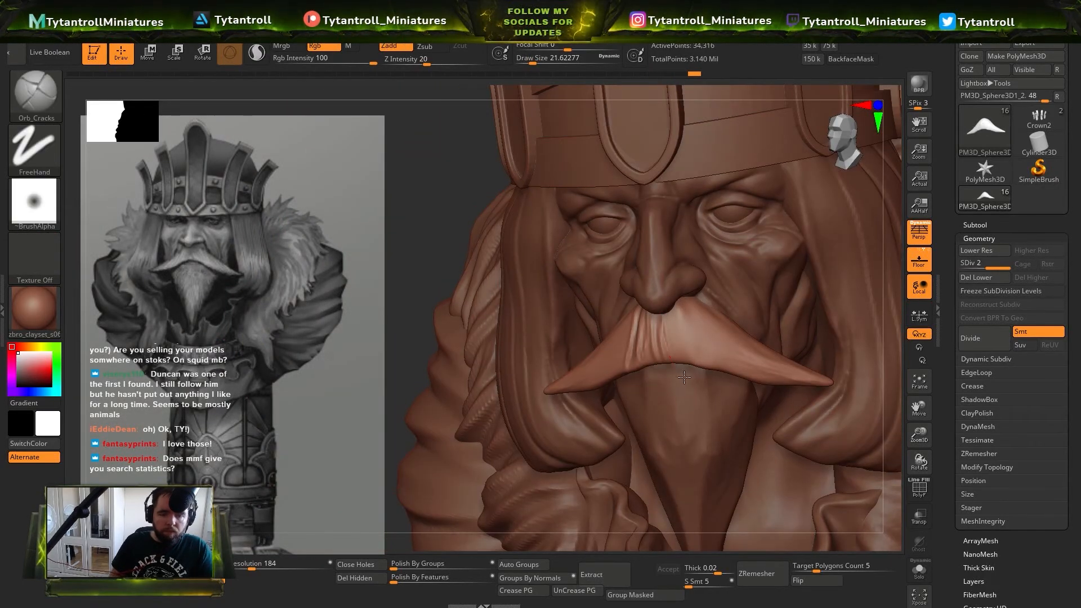
Carve fine vertical hair strands into the centre of the moustache beneath the nose
left_click_drag(393, 293, 407, 295)
left_click_drag(678, 324, 694, 360)
left_click_drag(484, 293, 405, 281)
left_click_drag(692, 348, 697, 373)
left_click_drag(405, 282, 495, 265)
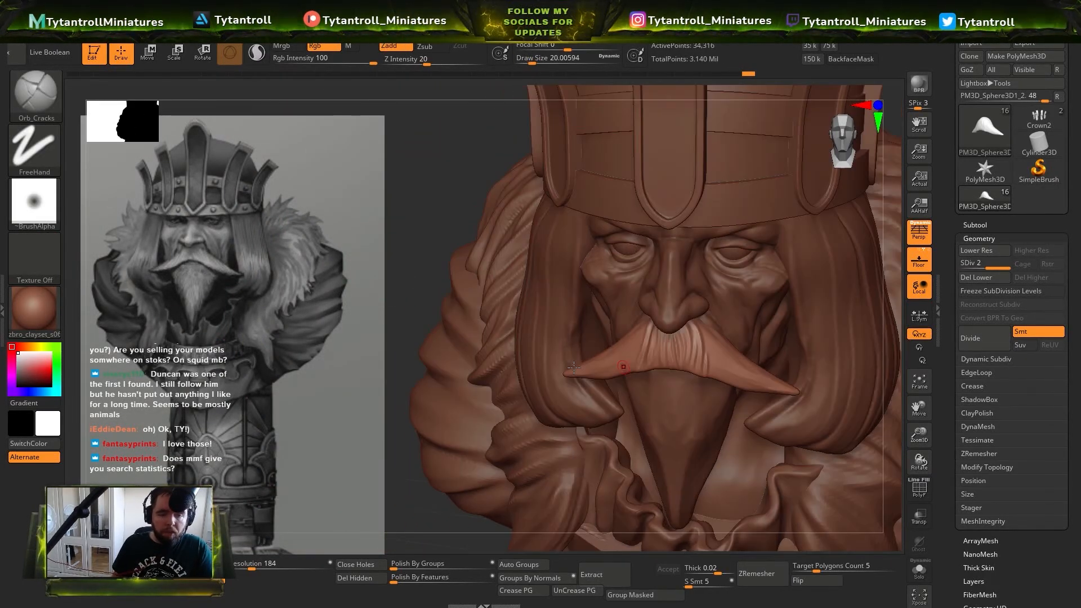
Extend the fine hair strands from the moustache's centre outward along its side
left_click_drag(811, 248, 874, 236)
mouse_move(873, 236)
right_mouse_down("ctrl")
mouse_move(782, 272)
mouse_move(833, 282)
right_mouse_up("ctrl")
left_click_drag(612, 301, 588, 344)
mouse_move(862, 270)
left_mouse_down()
mouse_move(893, 277)
mouse_move(854, 261)
mouse_move(834, 299)
mouse_move(675, 315)
left_mouse_up()
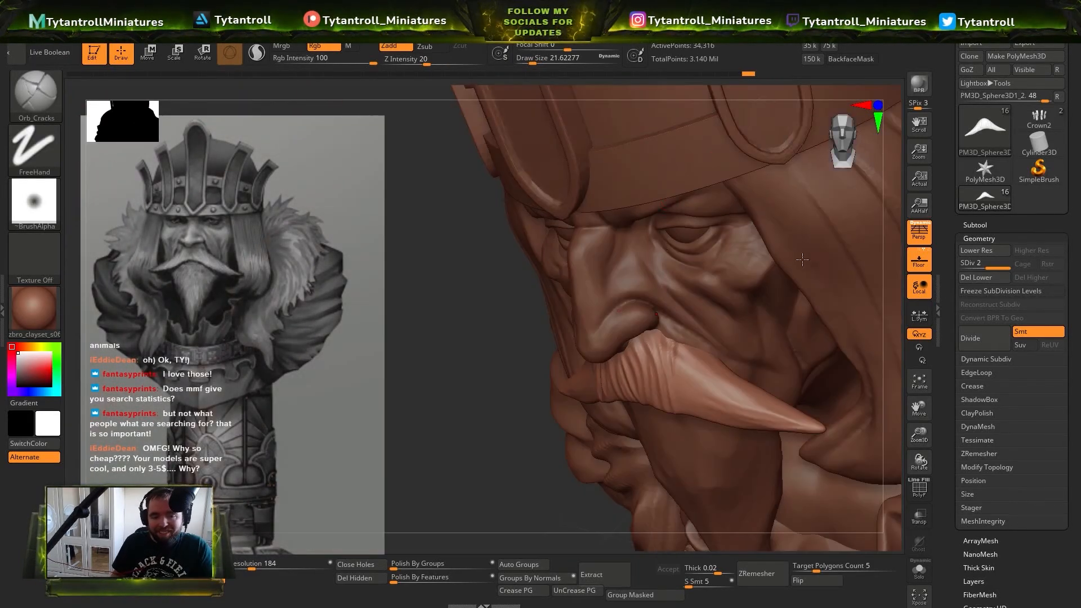
Carve more short hair grooves across the moustache's middle section with the Orb_Cracks brush
mouse_move(338, 434)
left_mouse_down()
mouse_move(307, 447)
mouse_move(277, 438)
left_mouse_up()
mouse_move(684, 326)
left_mouse_down()
mouse_move(680, 364)
mouse_move(698, 326)
left_mouse_up()
mouse_move(369, 325)
left_mouse_down()
mouse_move(429, 395)
mouse_move(490, 388)
left_mouse_up()
left_click_drag(677, 329, 690, 366)
left_click_drag(424, 338, 540, 293)
key("s")
left_click_drag(611, 357, 608, 357)
left_click_drag(625, 293, 610, 343)
Extend the carved strands over the moustache's outer half toward its tapering ends, using a brush size of about 20
left_click_drag(748, 225, 726, 265)
left_click_drag(597, 339, 569, 368)
left_click_drag(704, 293, 788, 303)
left_click_drag(584, 333, 563, 361)
mouse_move(685, 311)
left_mouse_down()
mouse_move(725, 275)
mouse_move(670, 287)
left_mouse_up()
mouse_move(593, 337)
left_mouse_down()
mouse_move(571, 365)
mouse_move(577, 355)
left_mouse_up()
mouse_move(675, 304)
left_mouse_down()
mouse_move(726, 282)
mouse_move(659, 287)
mouse_move(667, 293)
left_mouse_up()
left_click_drag(591, 283, 601, 324)
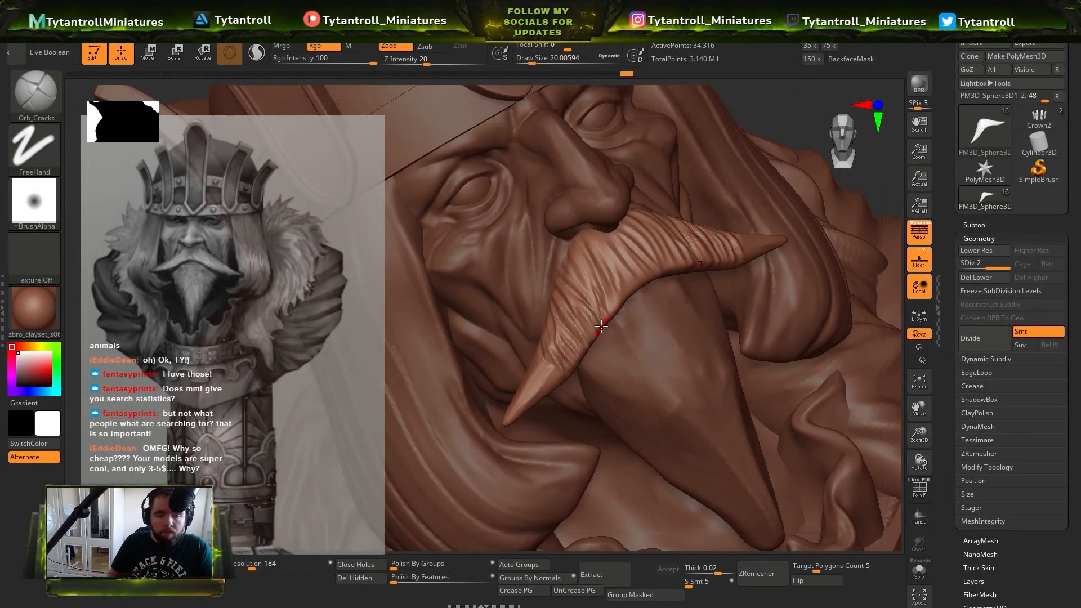
Fill in finer strands along the moustache's lower edge and front with a slightly smaller Orb_Cracks brush
mouse_move(759, 121)
left_mouse_down()
mouse_move(772, 147)
mouse_move(788, 140)
left_mouse_up()
left_click_drag(582, 330, 600, 379)
left_click_drag(782, 130, 766, 135)
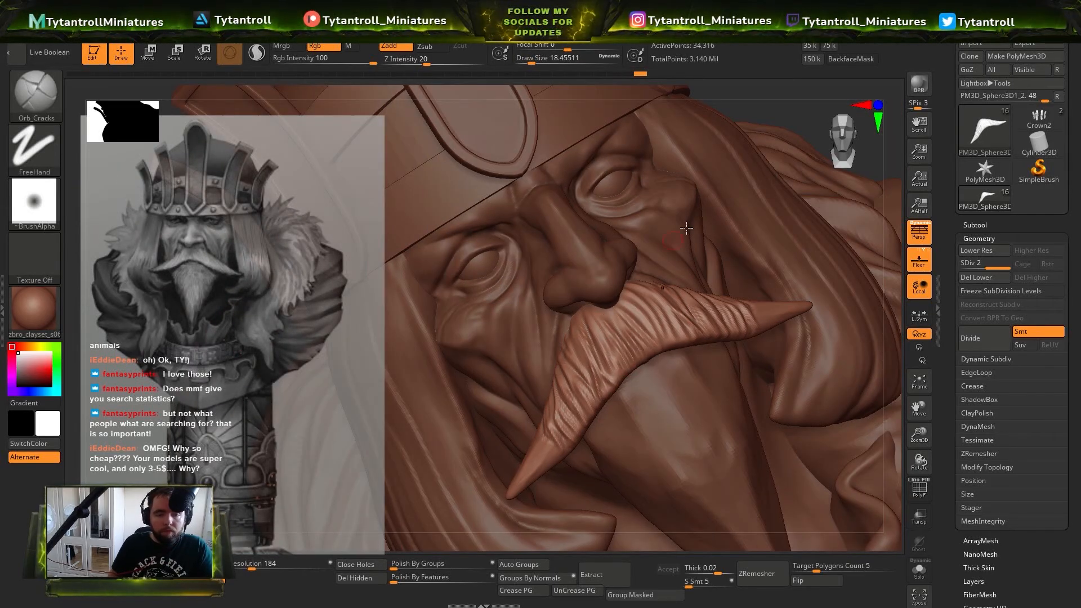
left_click_drag(687, 228, 655, 225)
left_click_drag(626, 329, 645, 358)
left_click_drag(882, 416, 828, 445)
Carve strands down to the moustache's pointed tip with a brush size of about 29 and subdivide the moustache once
key("s")
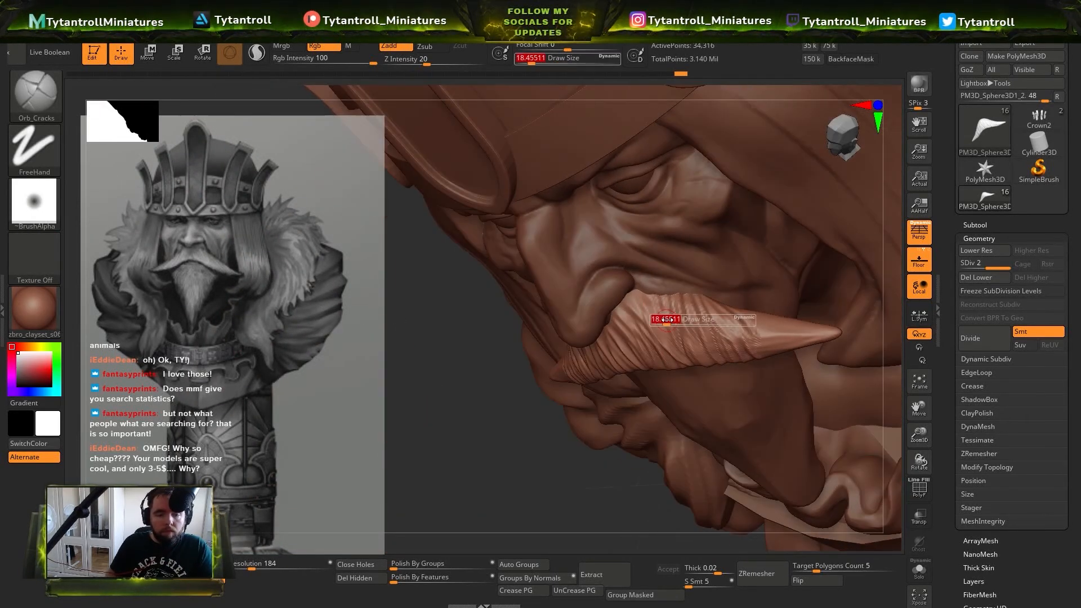
mouse_move(490, 354)
left_mouse_down()
mouse_move(852, 219)
mouse_move(844, 214)
left_mouse_up()
right_click_drag(601, 260, 611, 245)
left_click_drag(878, 194, 647, 201)
mouse_move(802, 220)
left_mouse_down()
mouse_move(828, 217)
mouse_move(537, 397)
left_mouse_up()
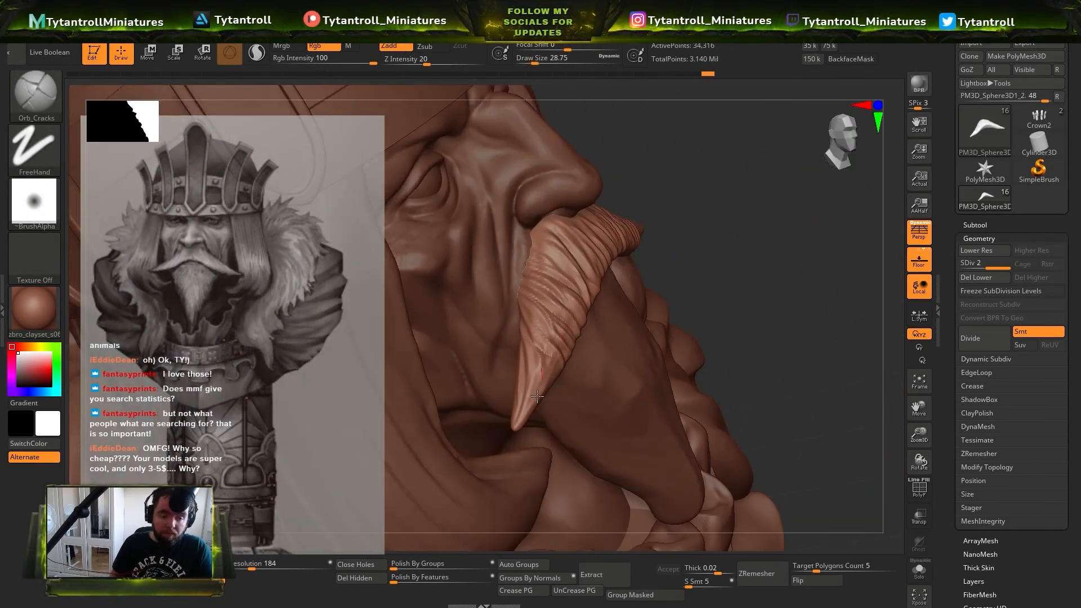
mouse_move(556, 377)
right_mouse_down()
mouse_move(552, 292)
mouse_move(574, 309)
mouse_move(605, 270)
mouse_move(578, 221)
mouse_move(446, 188)
mouse_move(529, 394)
mouse_move(731, 191)
mouse_move(802, 343)
mouse_move(810, 270)
right_mouse_up()
key("d")
Make the face the active subtool and set up the TrimDynamic brush at a size of about 25
left_click(502, 350, "alt")
key("b")
key("d")
key("s")
mouse_move(811, 270)
right_mouse_down("ctrl")
mouse_move(861, 332)
mouse_move(748, 294)
mouse_move(676, 225)
right_mouse_up("ctrl")
key("s")
key("s")
left_click_drag(600, 213, 603, 212)
mouse_move(308, 196)
right_mouse_down()
mouse_move(507, 203)
mouse_move(630, 315)
mouse_move(851, 237)
mouse_move(790, 212)
right_mouse_up()
key("b")
key("c")
key("p")
key("b")
key("t")
key("d")
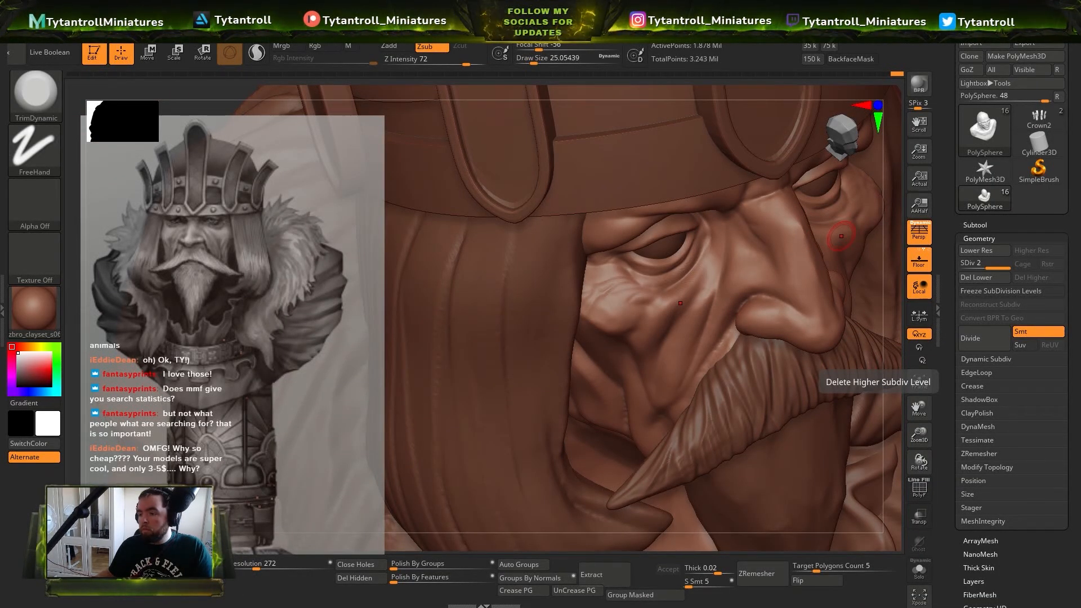
key("alt+Tab")
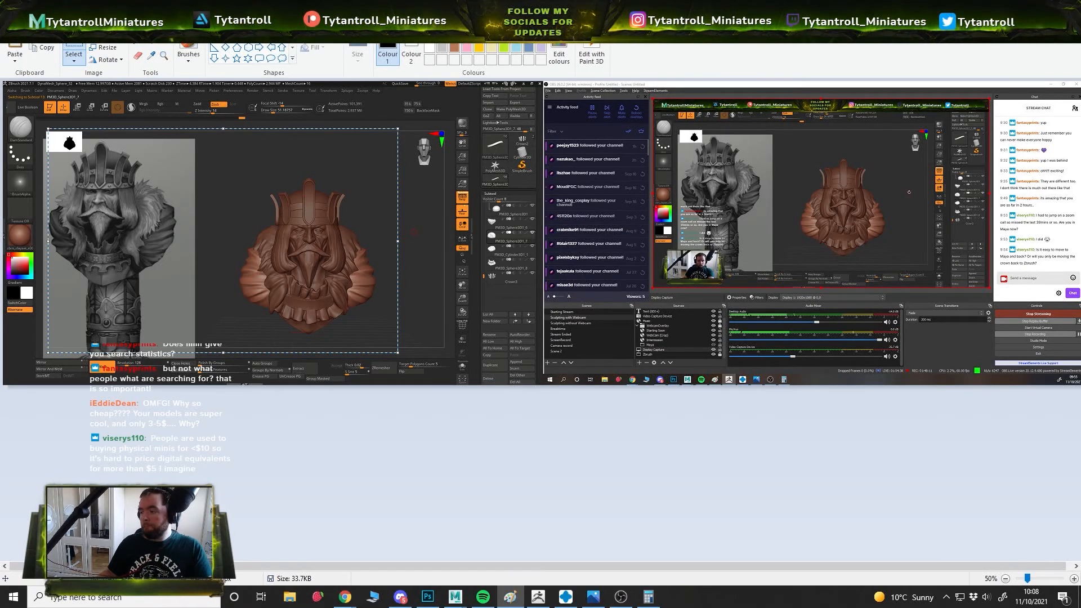
key("alt+Tab")
right_click_drag(648, 389, 785, 392)
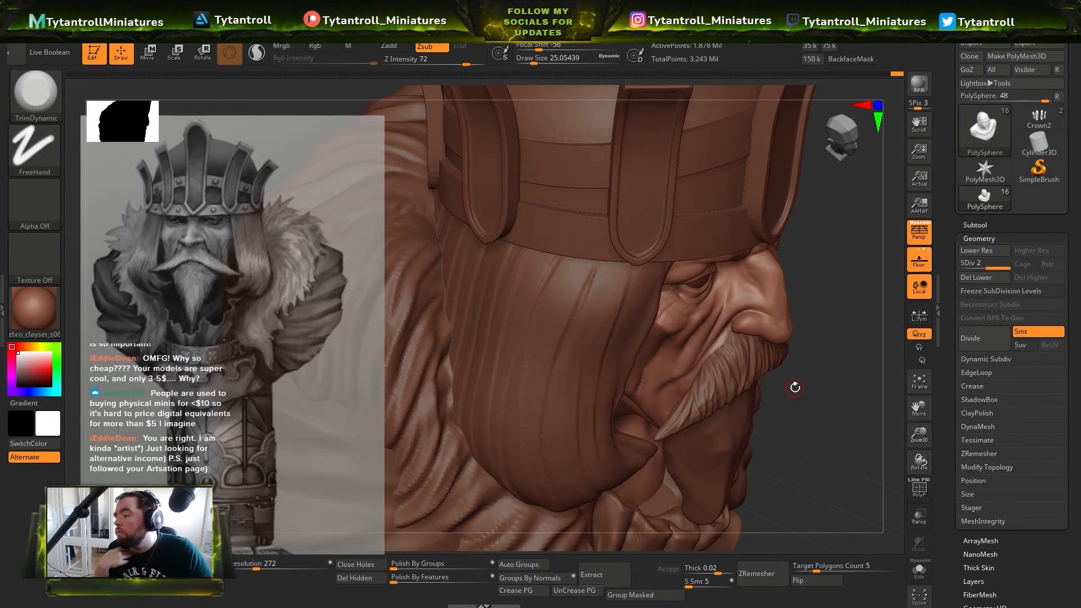
right_click_drag(795, 387, 619, 366)
Make the long side hair the active subtool and carve its first strands near the face with the Orb_Cracks brush
left_click(754, 361, "alt")
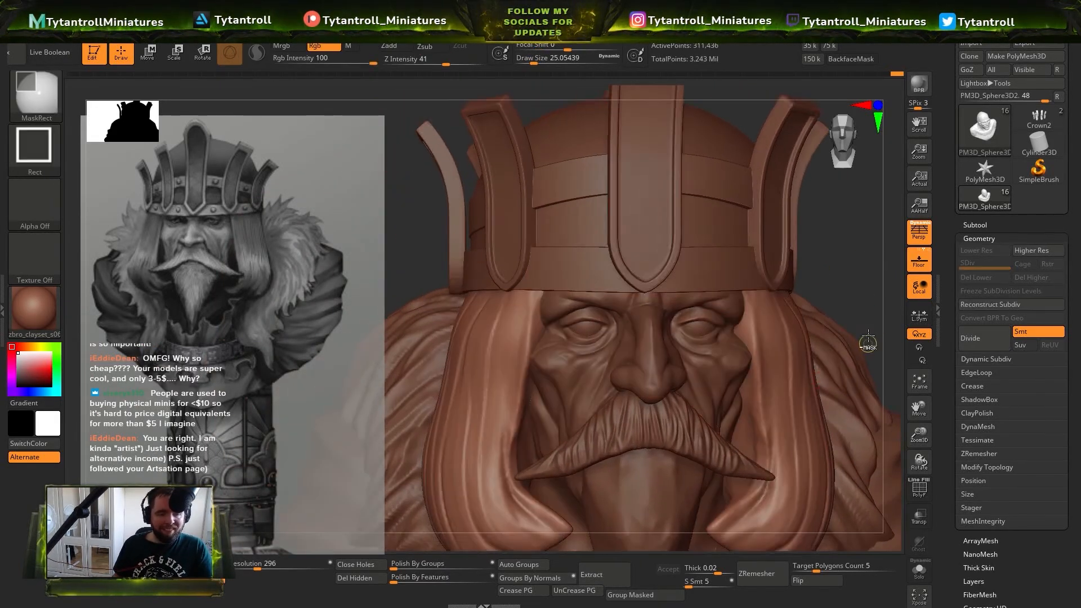
key("2")
mouse_move(868, 342)
right_mouse_down("ctrl")
mouse_move(830, 218)
mouse_move(754, 224)
right_mouse_up("ctrl")
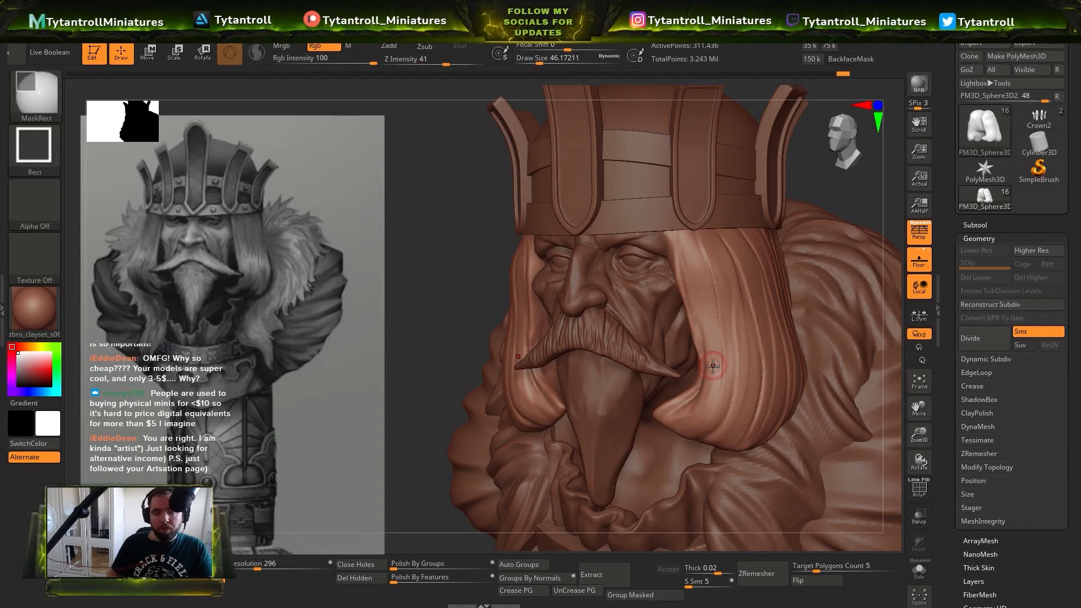
right_click_drag(816, 237, 840, 232)
mouse_move(708, 324)
left_mouse_down()
mouse_move(713, 395)
mouse_move(684, 430)
left_mouse_up()
right_click_drag(734, 337, 720, 371)
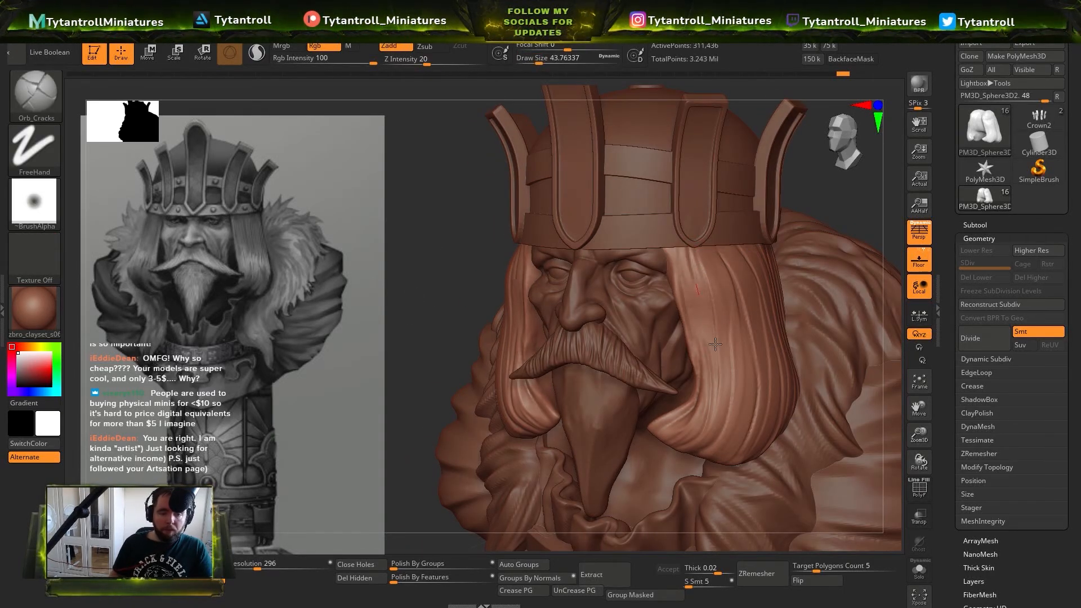
right_click_drag(686, 234, 708, 379)
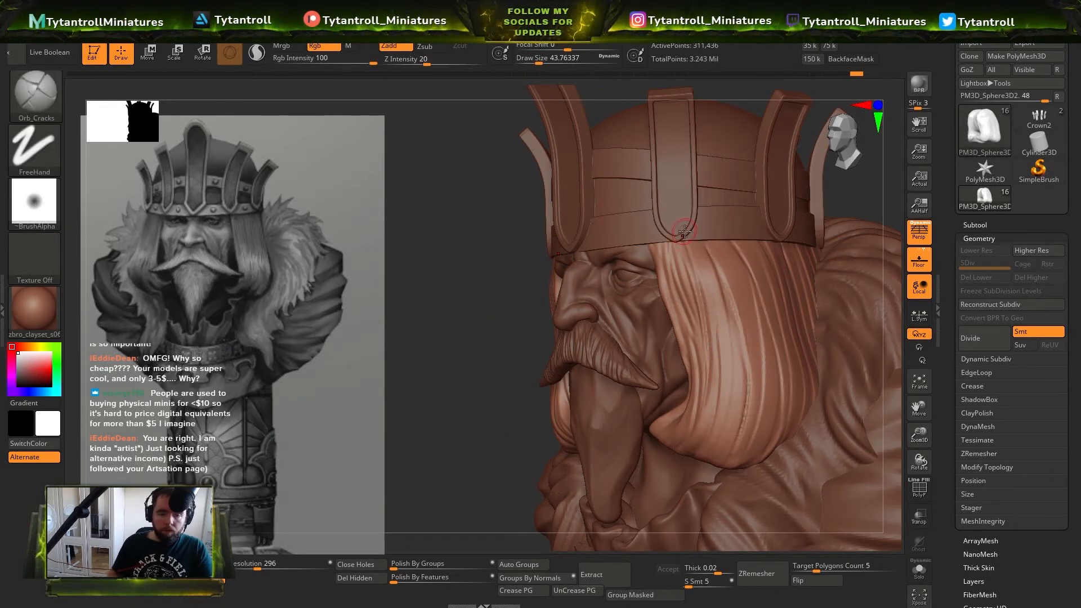
right_click_drag(684, 231, 686, 348)
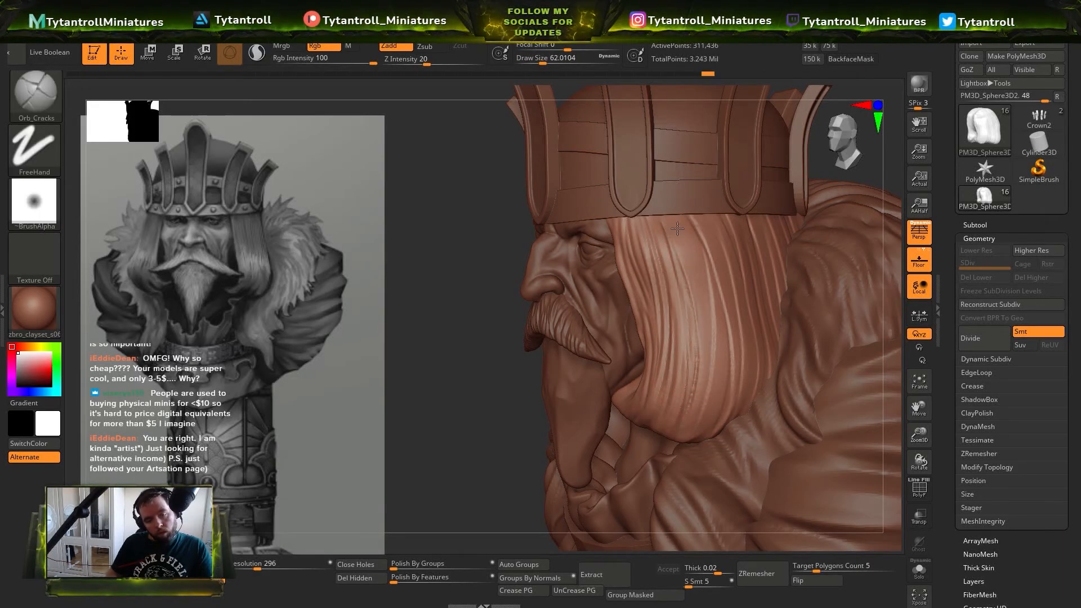
Carve long vertical strands down the side of the hair from beneath the crown to the lower edge
right_click_drag(677, 228, 698, 384)
left_click_drag(473, 439, 498, 434)
left_click_drag(646, 228, 638, 360)
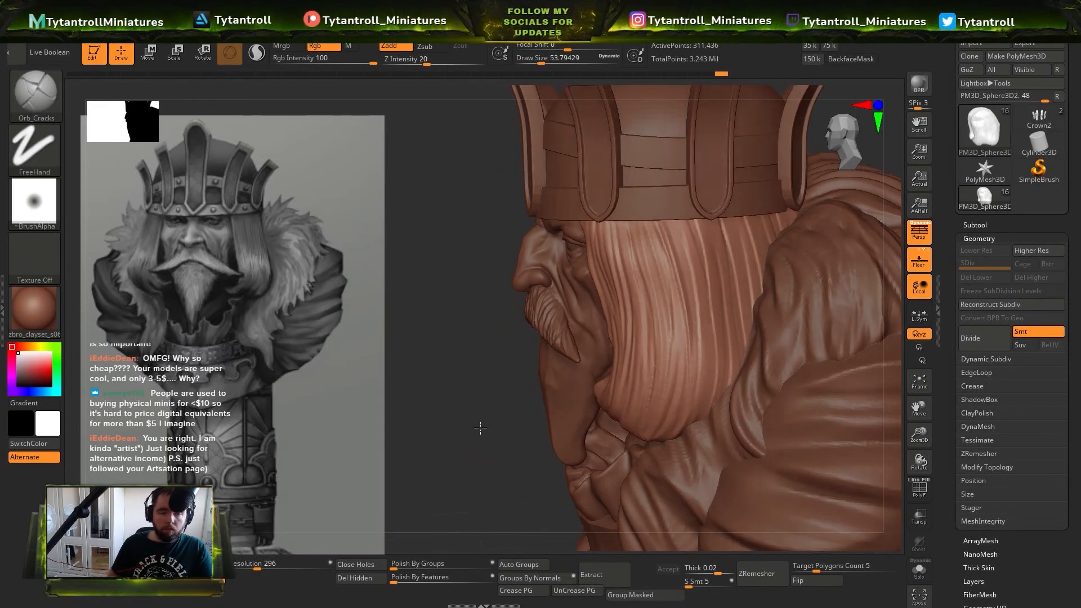
mouse_move(483, 427)
left_mouse_down()
mouse_move(450, 416)
mouse_move(529, 370)
left_mouse_up()
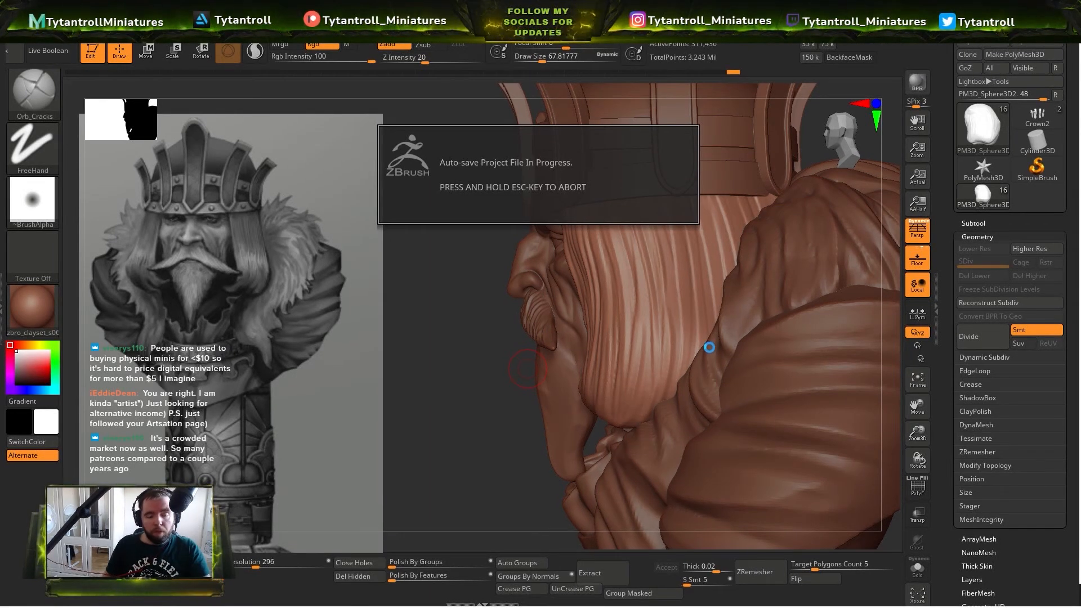
mouse_move(495, 366)
left_mouse_down()
mouse_move(473, 361)
mouse_move(489, 365)
left_mouse_up()
left_click_drag(677, 334, 674, 294)
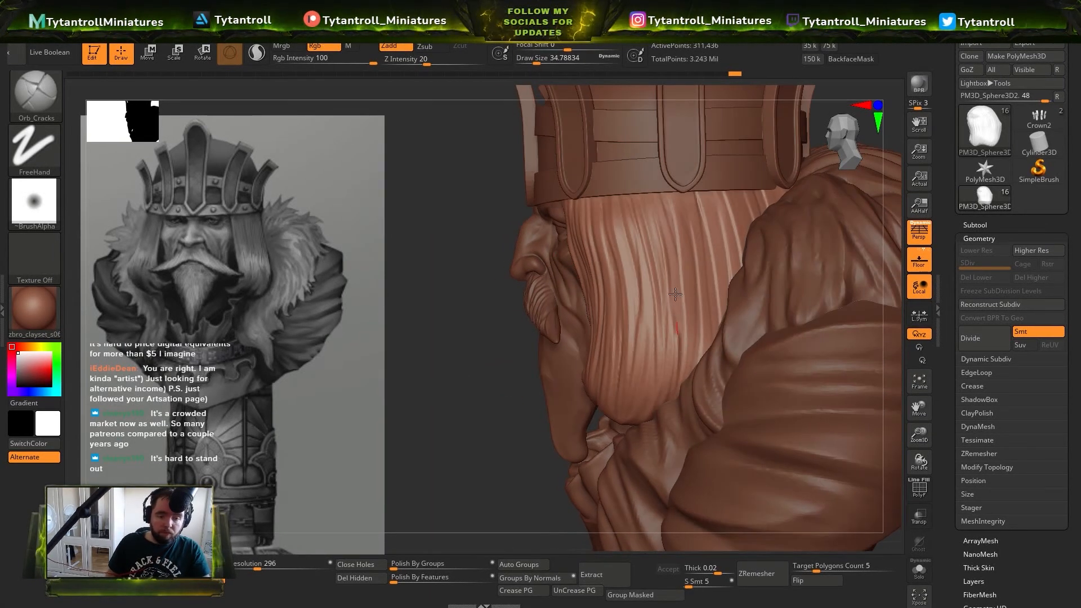
mouse_move(484, 365)
left_mouse_down()
mouse_move(462, 365)
mouse_move(500, 361)
mouse_move(489, 343)
left_mouse_up()
Isolate the hair subtool and carve finer strands down the middle of its side
key("shift+s")
left_click_drag(656, 265, 636, 439)
right_click_drag(664, 262, 659, 246)
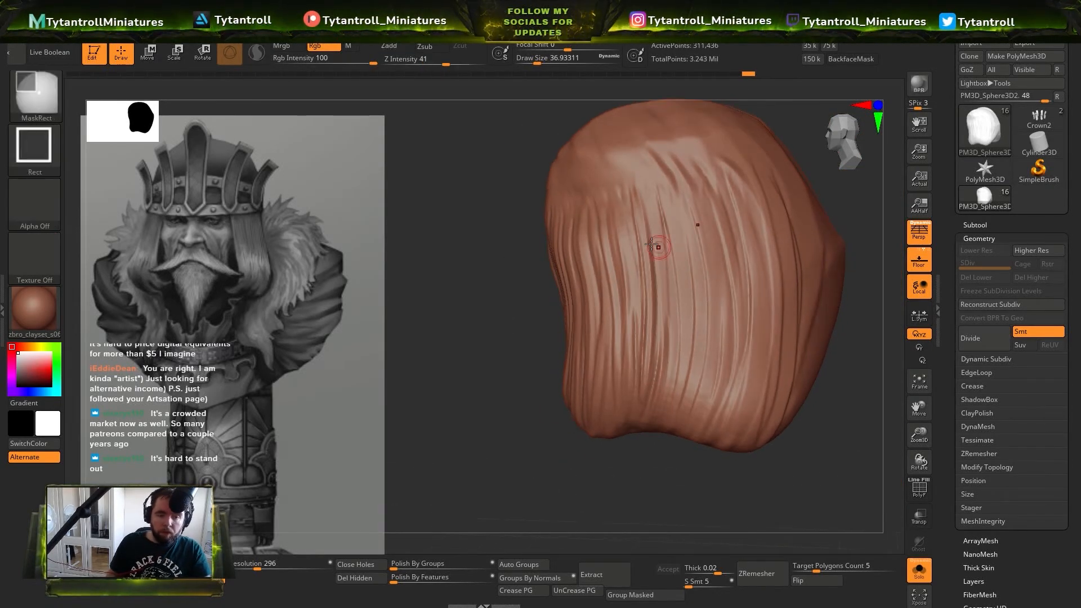
left_click_drag(661, 217, 671, 377)
right_click_drag(701, 362, 696, 237)
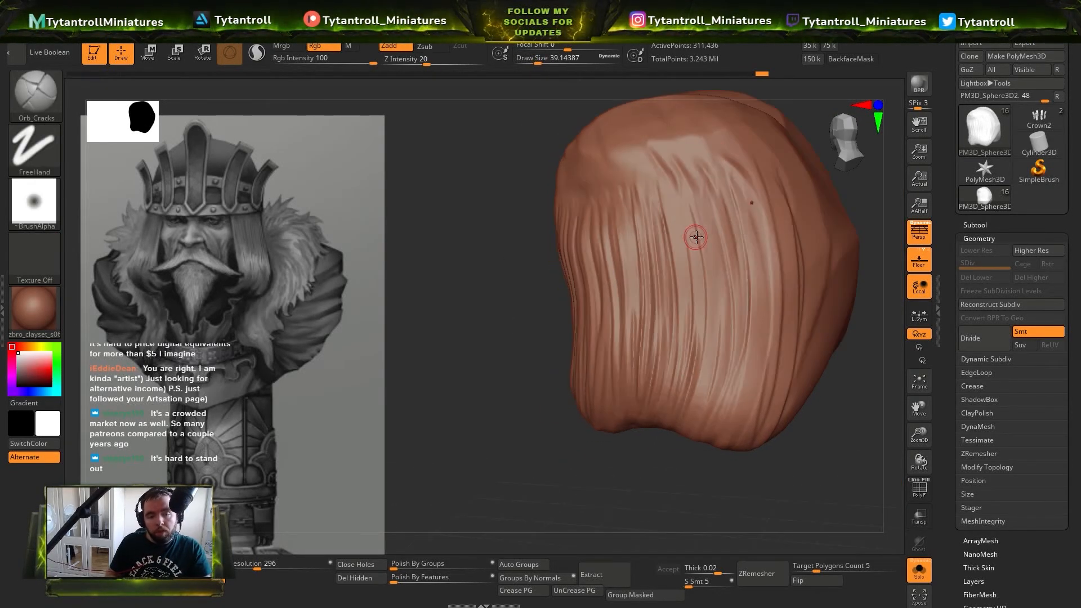
left_click_drag(686, 308, 679, 411)
mouse_move(698, 419)
right_mouse_down()
mouse_move(690, 360)
mouse_move(642, 253)
right_mouse_up()
Add further long grooves between the existing strands over the full height of the hair's side
left_click_drag(633, 249, 662, 441)
right_click_drag(664, 427, 702, 246)
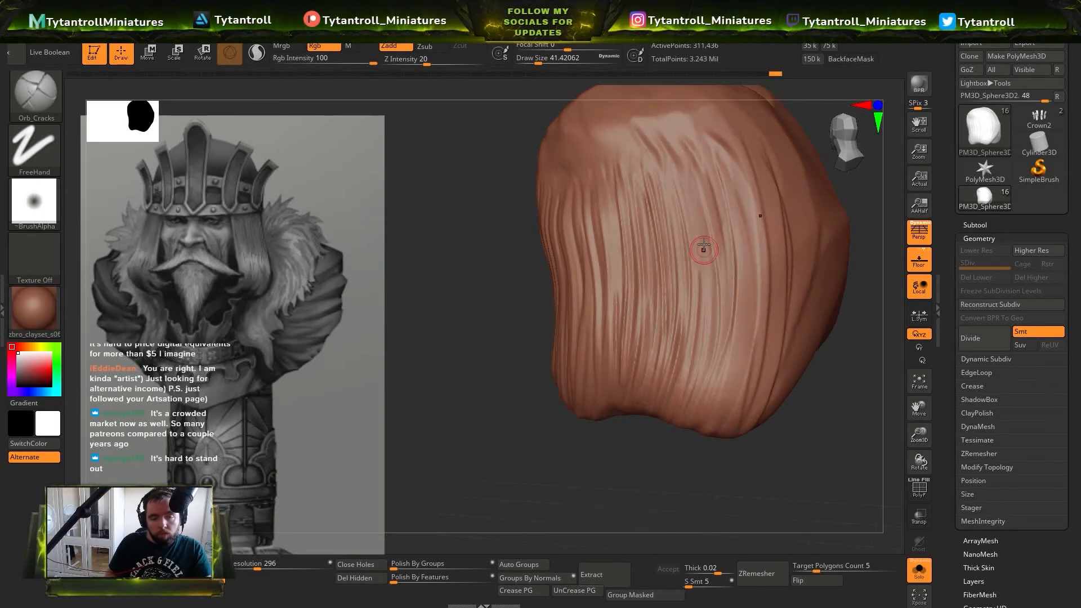
mouse_move(680, 176)
left_mouse_down()
mouse_move(698, 319)
mouse_move(713, 339)
left_mouse_up()
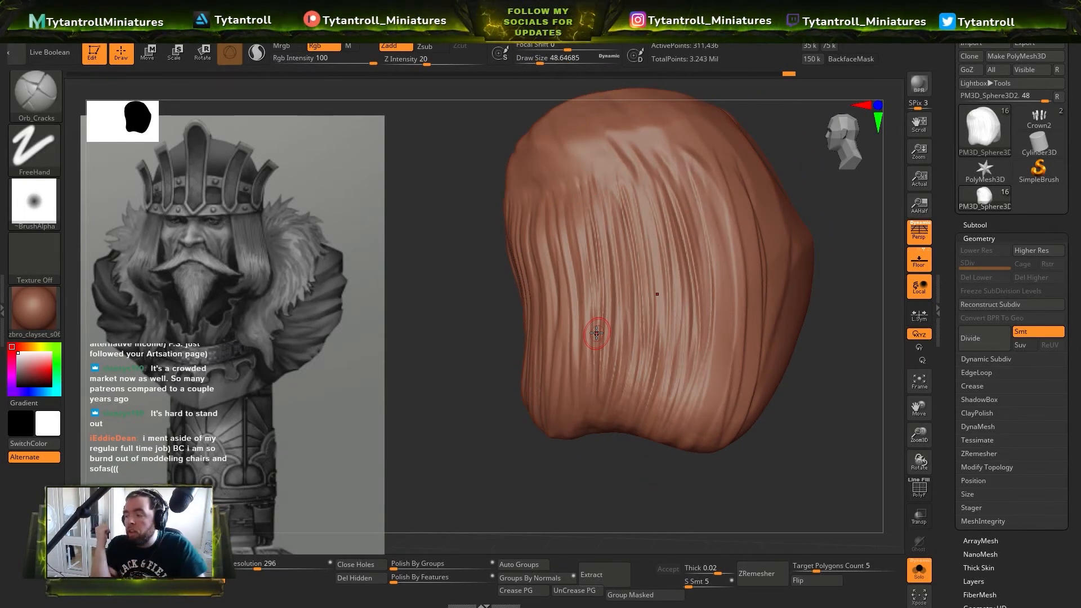
left_click_drag(731, 189, 691, 393)
mouse_move(823, 444)
left_mouse_down()
mouse_move(803, 477)
mouse_move(755, 467)
left_mouse_up()
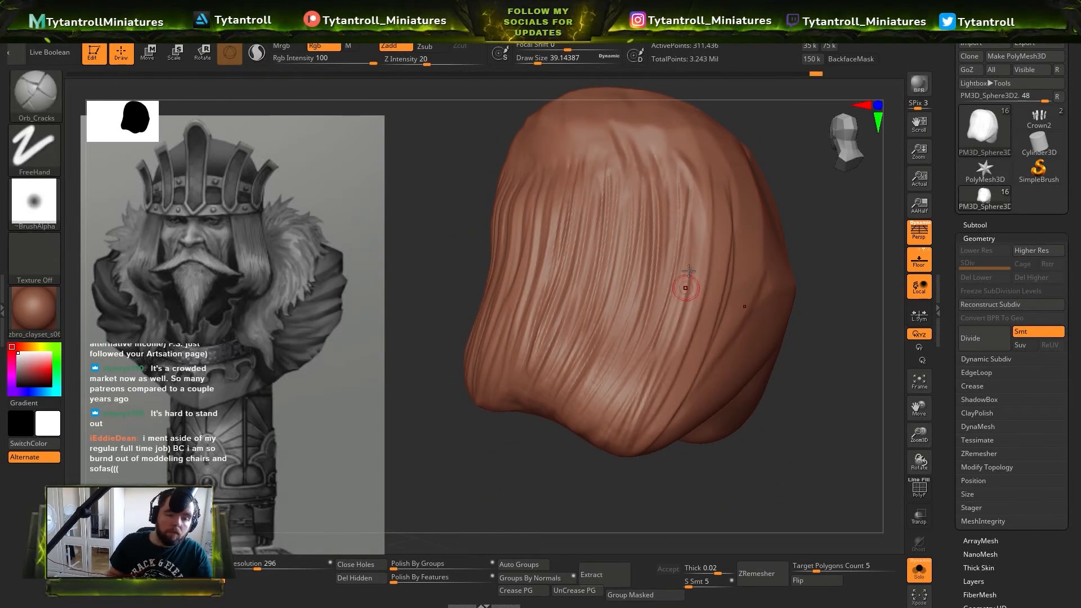
Extend the long carved strands across the hair's side toward the back of the head
left_click_drag(816, 434, 788, 456)
left_click_drag(714, 328, 683, 445)
left_click_drag(732, 241, 690, 457)
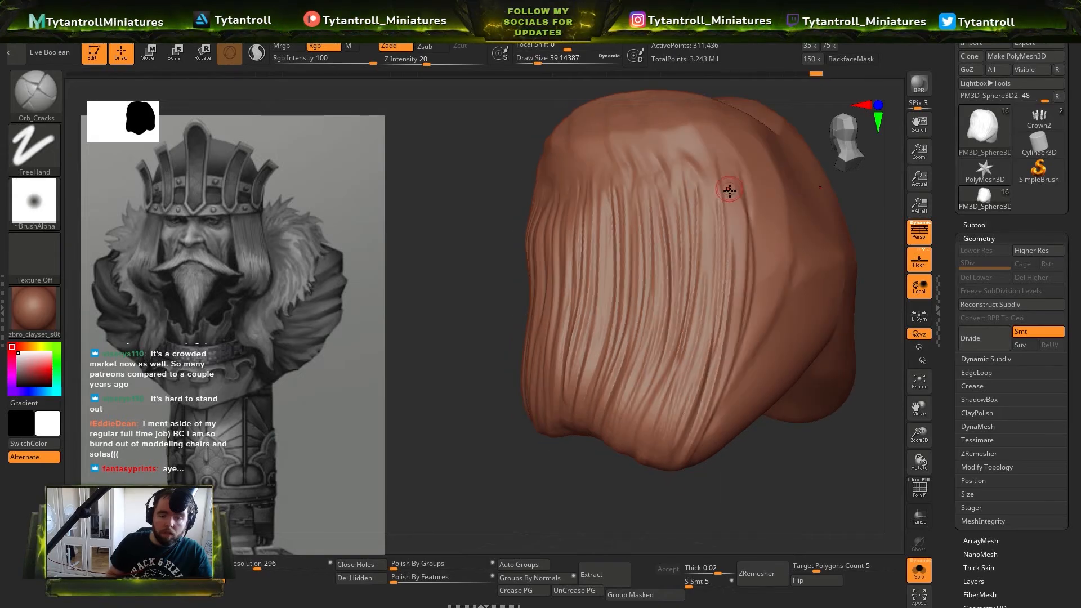
left_click_drag(833, 450, 810, 467)
left_click_drag(717, 206, 698, 391)
left_click_drag(805, 479, 823, 476)
left_click_drag(719, 218, 711, 366)
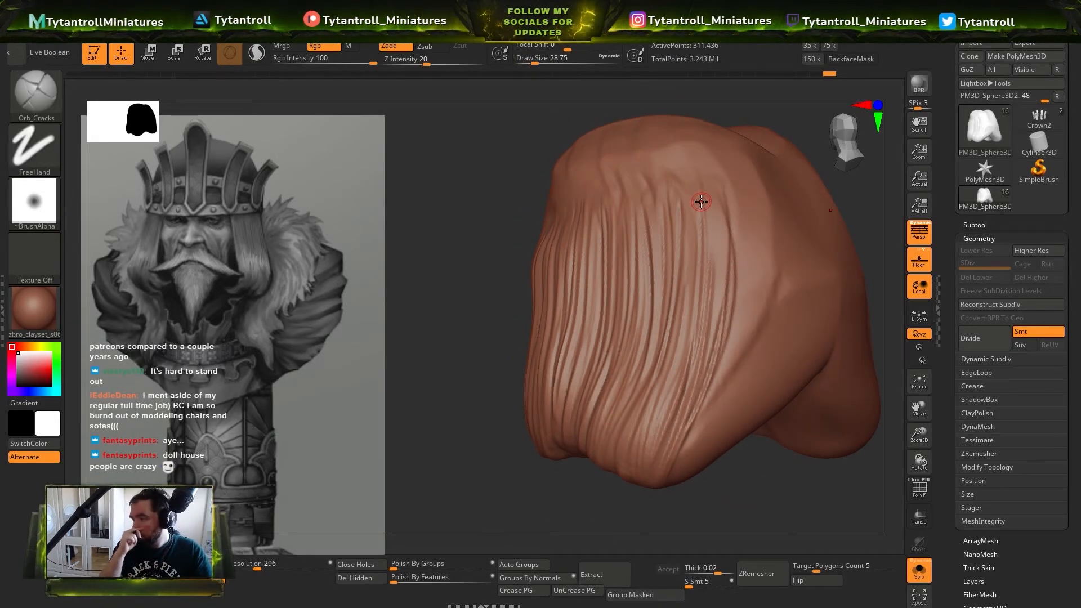
Adjust the Orb_Cracks brush size to about 39 and refine the strands toward the hair's back and lower ends
left_click_drag(805, 473, 816, 485)
key("s")
left_click_drag(746, 242, 747, 242)
mouse_move(816, 467)
left_mouse_down()
mouse_move(838, 428)
mouse_move(833, 360)
left_mouse_up()
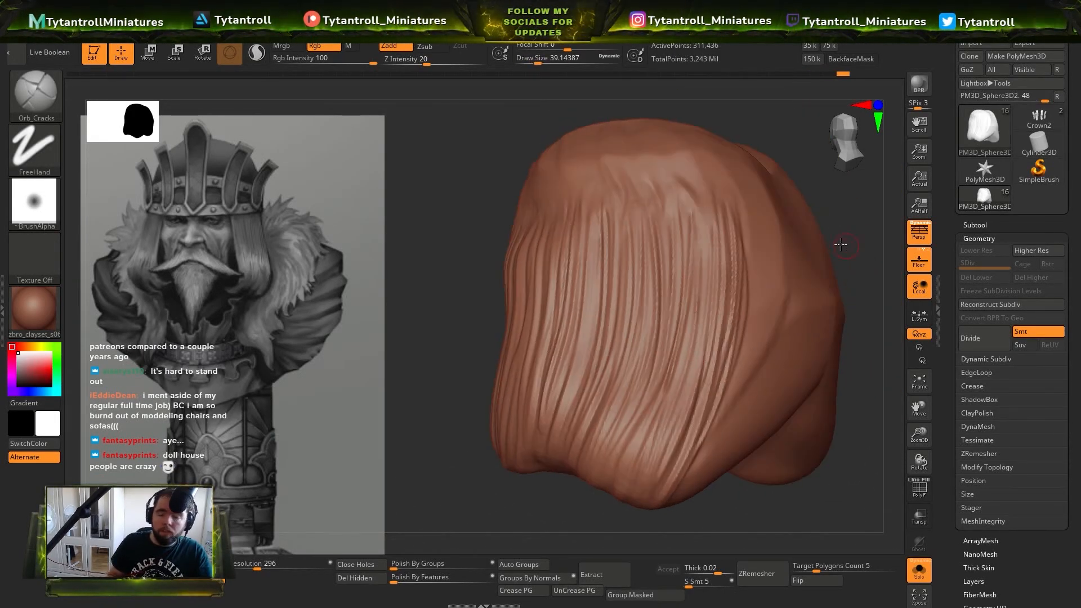
mouse_move(839, 241)
left_mouse_down()
mouse_move(830, 366)
mouse_move(810, 405)
left_mouse_up()
left_click_drag(585, 359, 559, 438)
Wrap the carved strands around the hair's rolled lower edge onto its underside
left_click_drag(816, 467, 825, 394)
left_click_drag(607, 262, 600, 314)
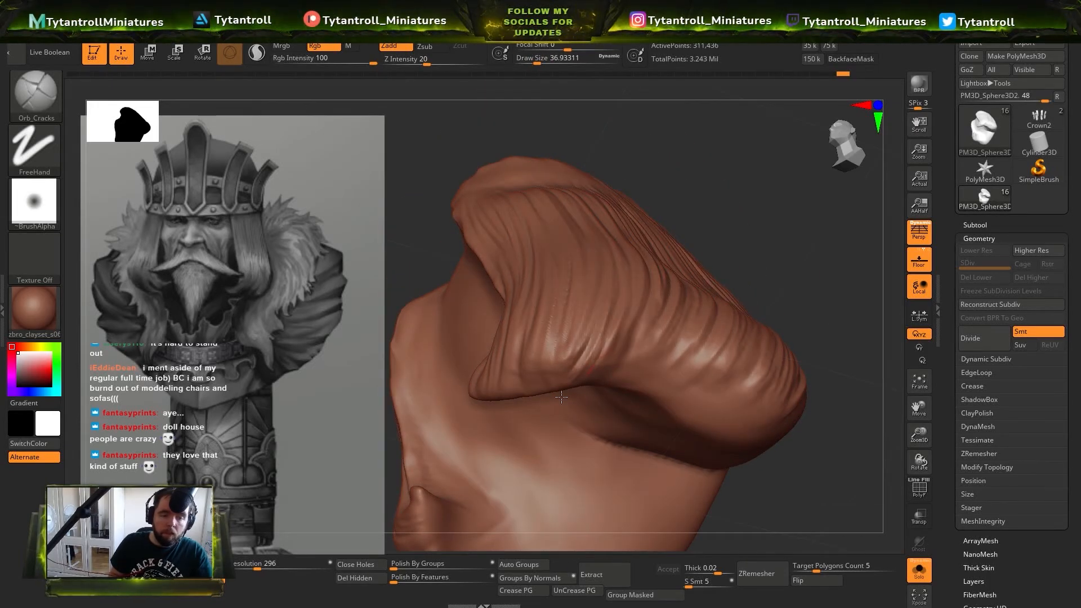
left_click_drag(822, 450, 816, 405)
left_click_drag(622, 309, 592, 374)
left_click_drag(816, 168, 805, 135)
mouse_move(675, 252)
left_mouse_down()
mouse_move(628, 331)
mouse_move(620, 326)
left_mouse_up()
mouse_move(788, 146)
left_mouse_down()
mouse_move(810, 158)
mouse_move(799, 135)
left_mouse_up()
left_click_drag(615, 263, 583, 307)
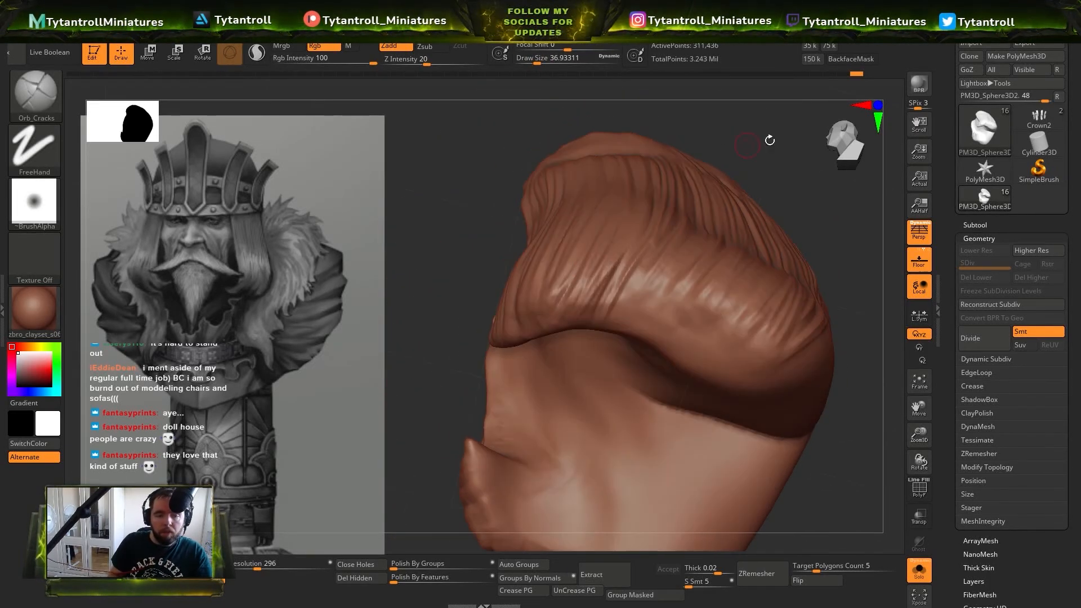
mouse_move(769, 140)
left_mouse_down()
mouse_move(805, 186)
mouse_move(732, 169)
left_mouse_up()
Resize the Orb_Cracks brush and carve strands into the curled front tip of the hair
key("s")
left_click_drag(554, 361, 563, 362)
left_click_drag(704, 394, 664, 383)
left_click_drag(509, 360, 489, 408)
left_click_drag(620, 427, 636, 400)
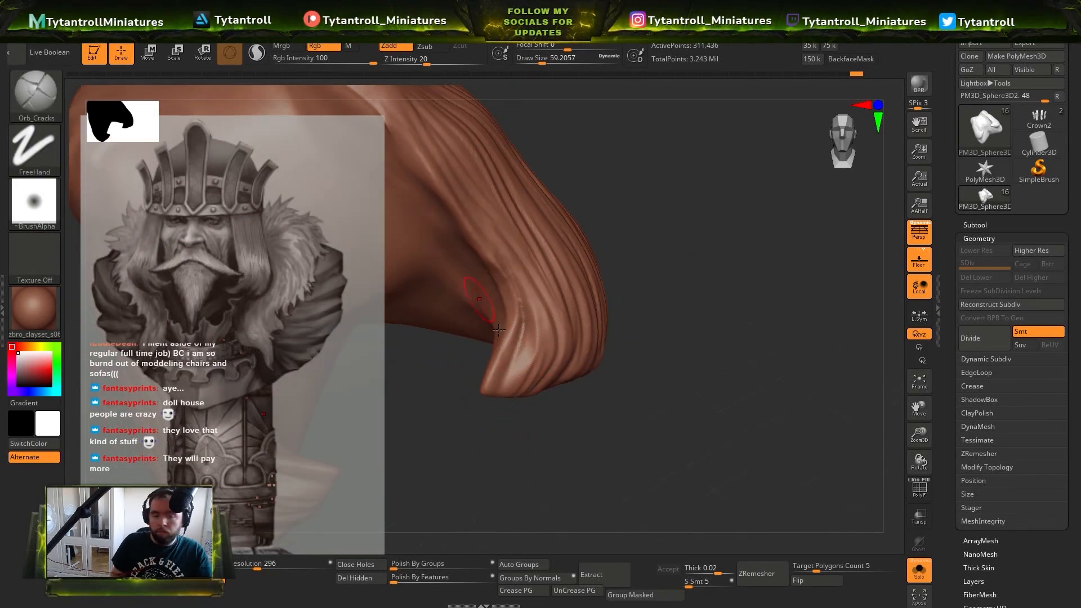
left_click_drag(517, 370, 532, 315)
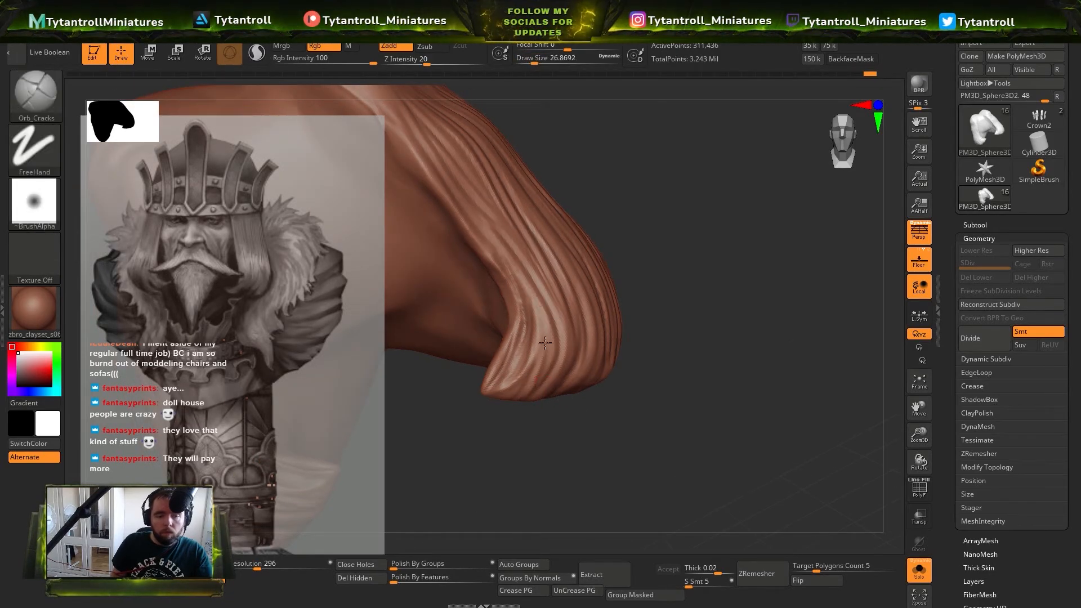
left_click_drag(760, 360, 697, 351)
left_click_drag(557, 345, 540, 394)
Subdivide the hair once and carve additional fine strands along its front and side
mouse_move(777, 361)
left_mouse_down()
mouse_move(737, 355)
mouse_move(718, 211)
mouse_move(774, 436)
mouse_move(772, 270)
mouse_move(672, 423)
left_mouse_up()
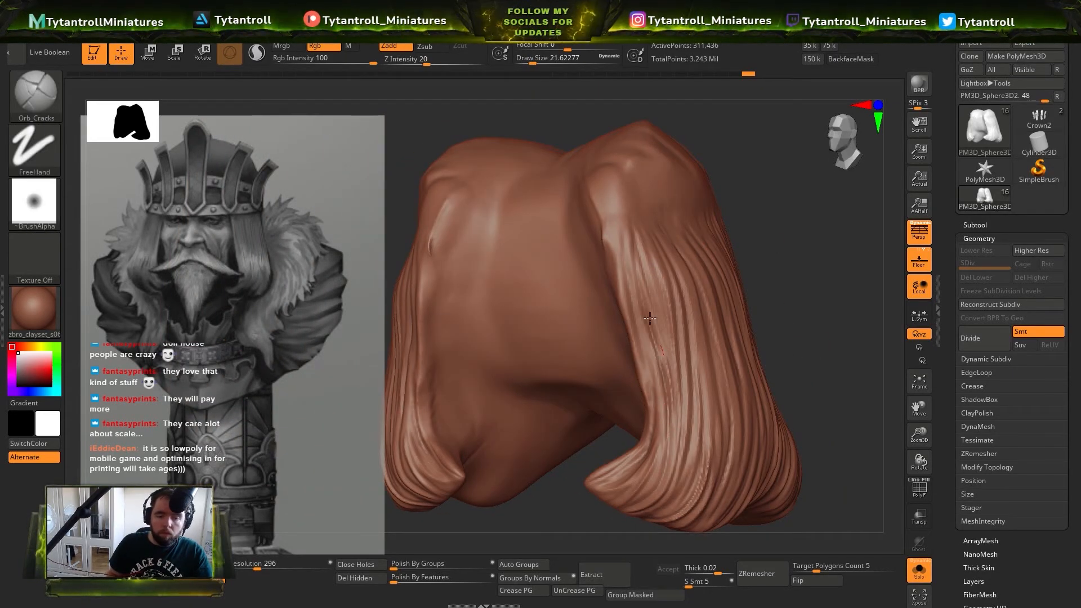
left_click_drag(781, 252, 709, 246)
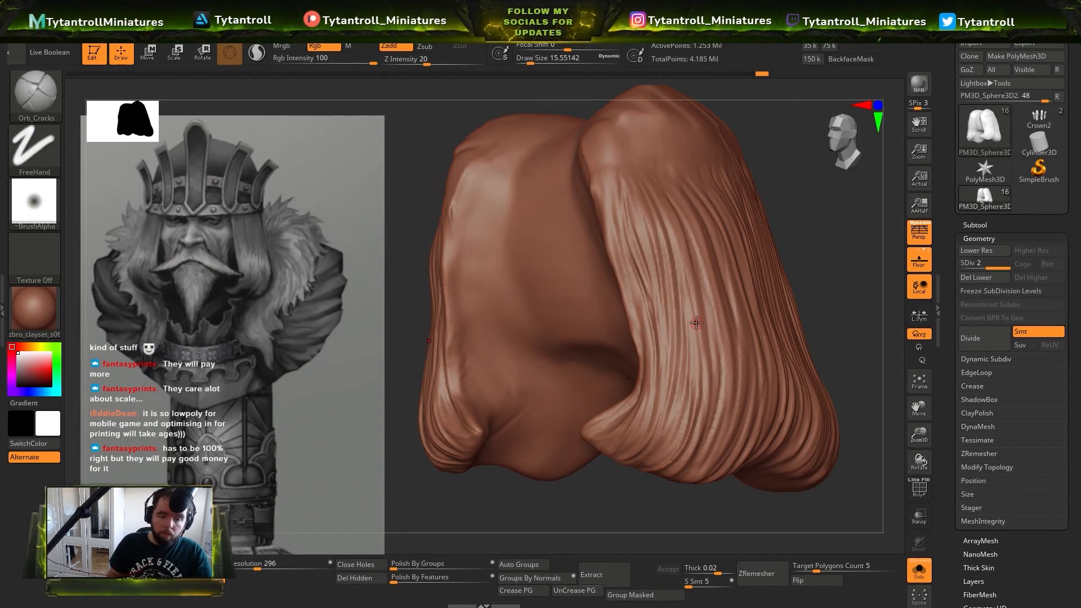
left_click_drag(830, 280, 701, 361)
left_click_drag(830, 248, 700, 270)
left_click_drag(701, 273, 708, 410)
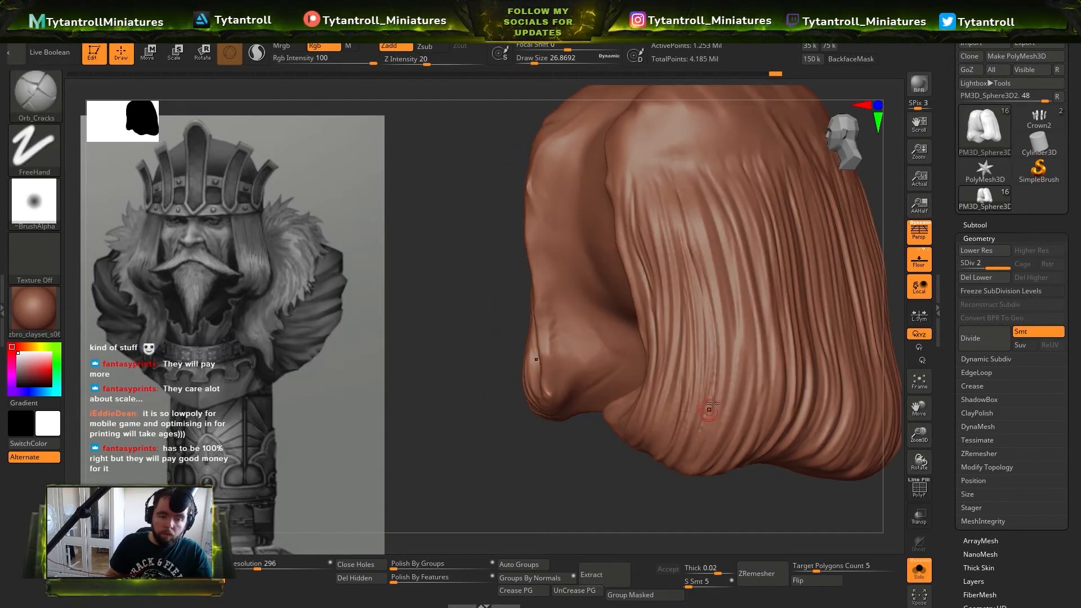
mouse_move(833, 271)
left_mouse_down()
mouse_move(730, 332)
mouse_move(718, 419)
left_mouse_up()
left_click_drag(849, 237, 712, 331)
mouse_move(844, 349)
left_mouse_down()
mouse_move(818, 198)
mouse_move(844, 450)
mouse_move(871, 451)
left_mouse_up()
Show all subtools again, make the crown's band active and append a sphere subtool
left_click(919, 569)
left_click(647, 298, "alt")
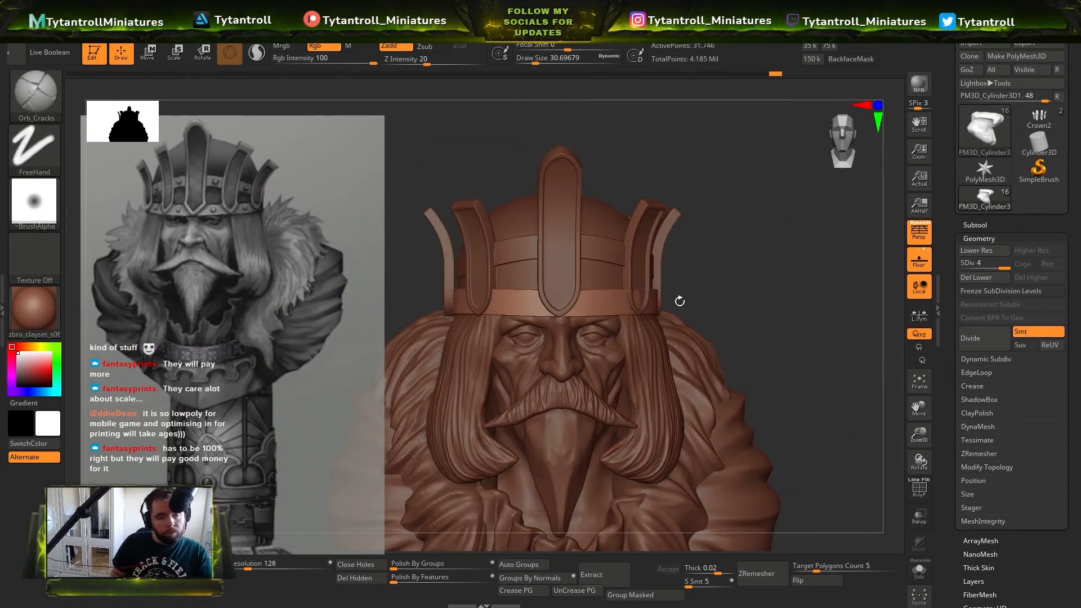
left_click_drag(678, 299, 732, 349, "alt")
left_click(975, 224)
left_click(1026, 447)
left_click(539, 426)
Scale the appended sphere down to a small ball with the transform gizmo
key("w")
left_click_drag(506, 338, 427, 337)
left_click_drag(731, 356, 670, 358)
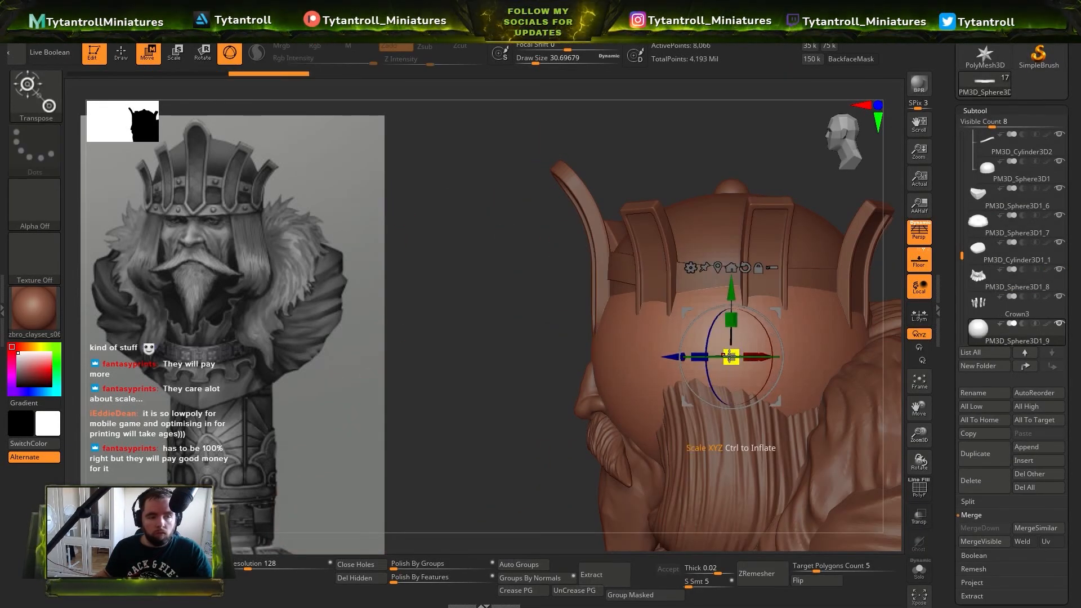
left_click_drag(484, 337, 563, 427)
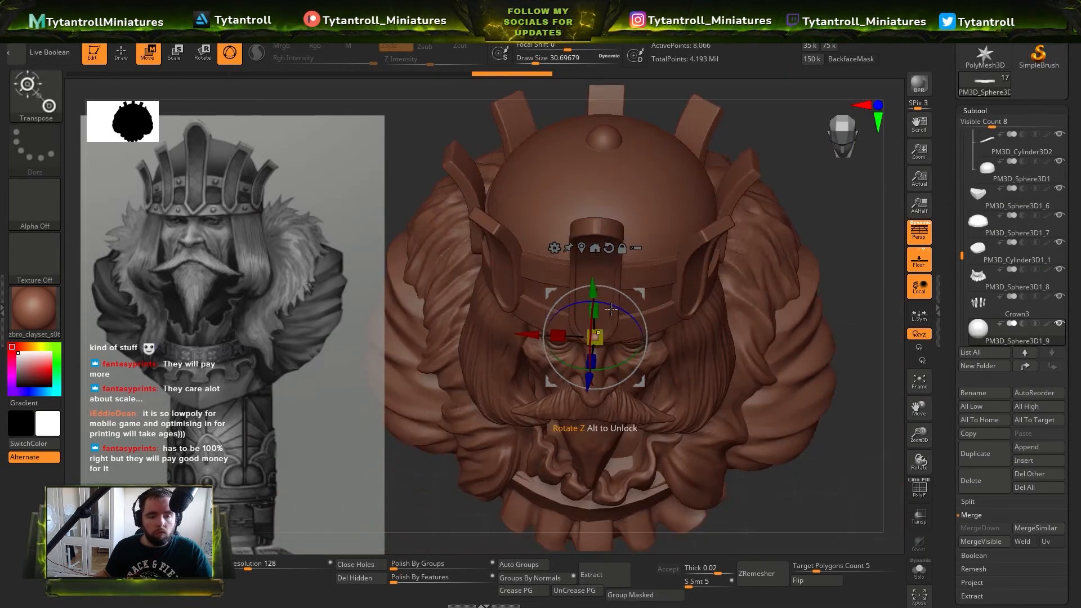
Place the small ball at the base of the crown's central front spike and make it the active subtool
left_click_drag(450, 394, 451, 254)
left_click_drag(427, 169, 445, 141, "alt")
left_click(499, 324, "alt")
key("q")
left_click_drag(844, 237, 833, 197, "alt")
left_click(600, 347, "alt")
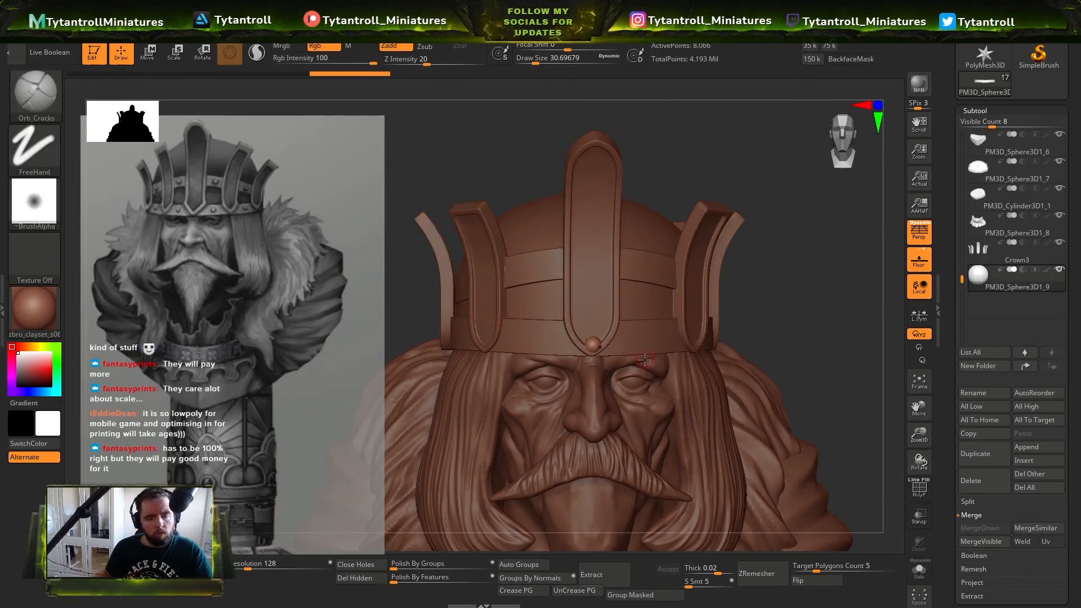
Adjust the small ball so it sits partly sunk into the base of the crown's central front spike
key("q")
mouse_move(641, 290)
right_mouse_down("ctrl")
mouse_move(636, 315)
mouse_move(626, 294)
right_mouse_up("ctrl")
key("w")
right_click_drag(799, 315, 650, 327)
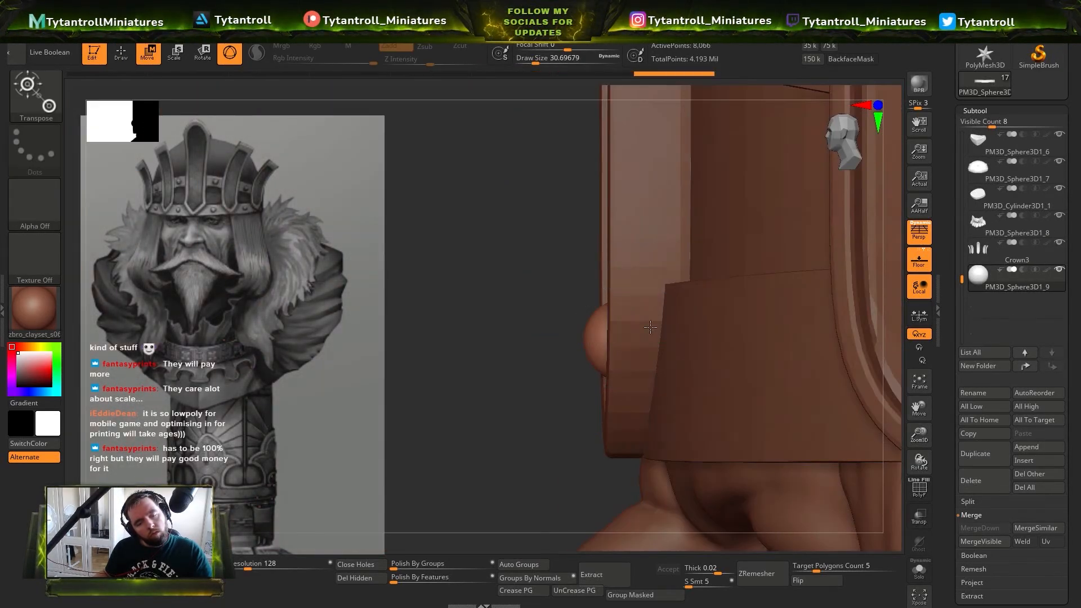
mouse_move(554, 330)
right_mouse_down()
mouse_move(624, 366)
mouse_move(659, 349)
right_mouse_up()
key("q")
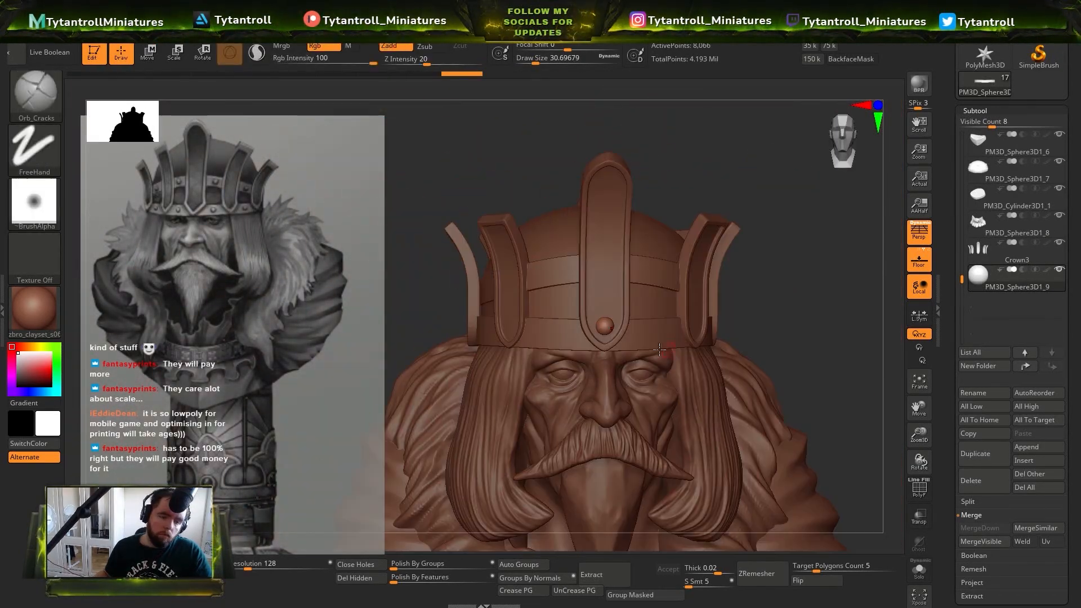
Duplicate the stud and place the copies at the bases of the two spikes flanking the central front spike
mouse_move(548, 325)
right_mouse_down()
mouse_move(555, 265)
mouse_move(562, 360)
mouse_move(580, 360)
right_mouse_up()
key("q")
key("w")
left_click_drag(559, 346, 560, 341)
key("ctrl+shift+d")
mouse_move(561, 342)
right_mouse_down()
mouse_move(591, 299)
mouse_move(597, 349)
right_mouse_up()
key("q")
key("w")
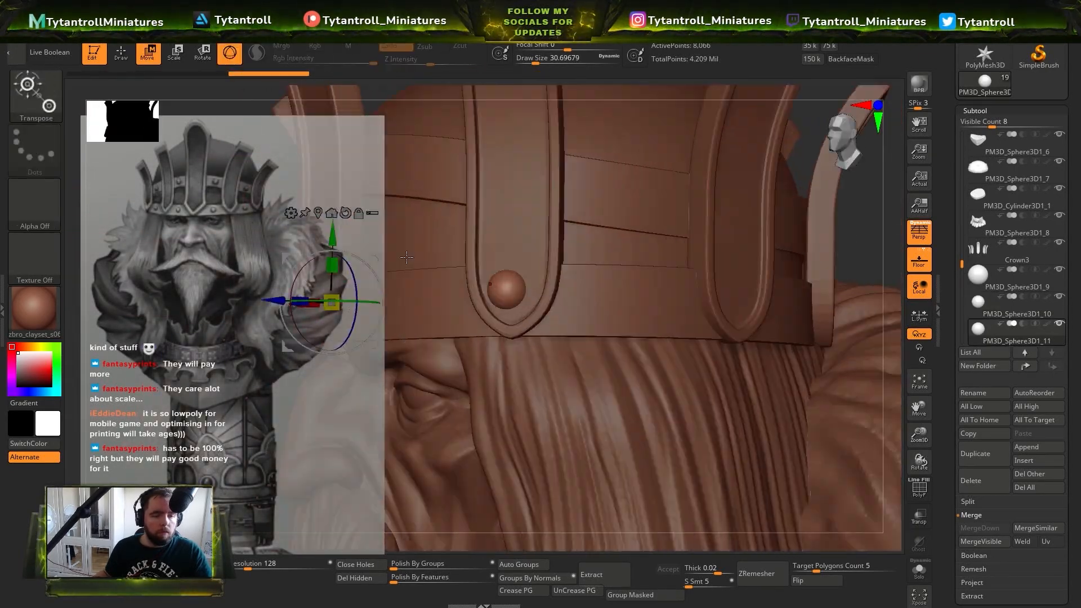
mouse_move(551, 315)
right_mouse_down()
mouse_move(585, 315)
mouse_move(630, 338)
right_mouse_up()
right_click_drag(630, 338, 647, 356)
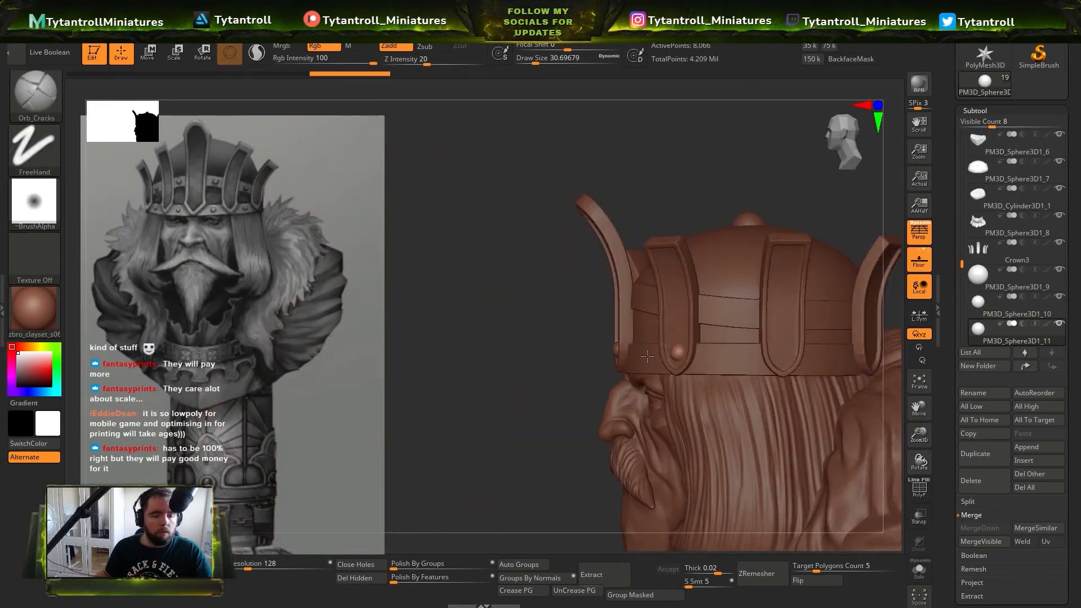
right_click_drag(712, 337, 613, 304)
Duplicate the stud again and seat the copy at the base of the crown's side spike
key("ctrl+shift+d")
key("w")
left_click_drag(571, 282, 584, 273)
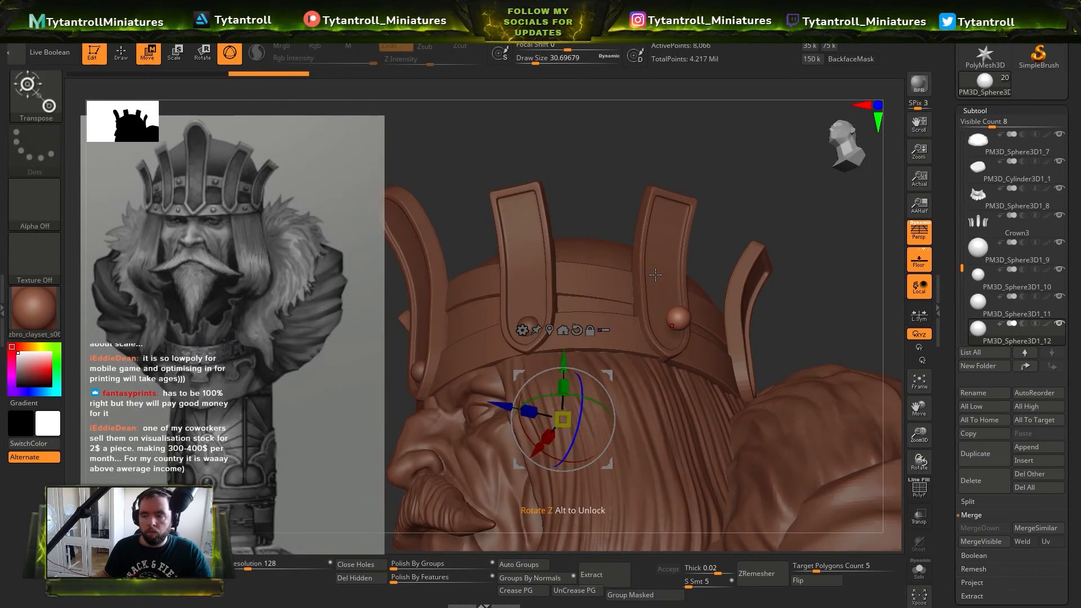
right_click_drag(747, 359, 699, 161)
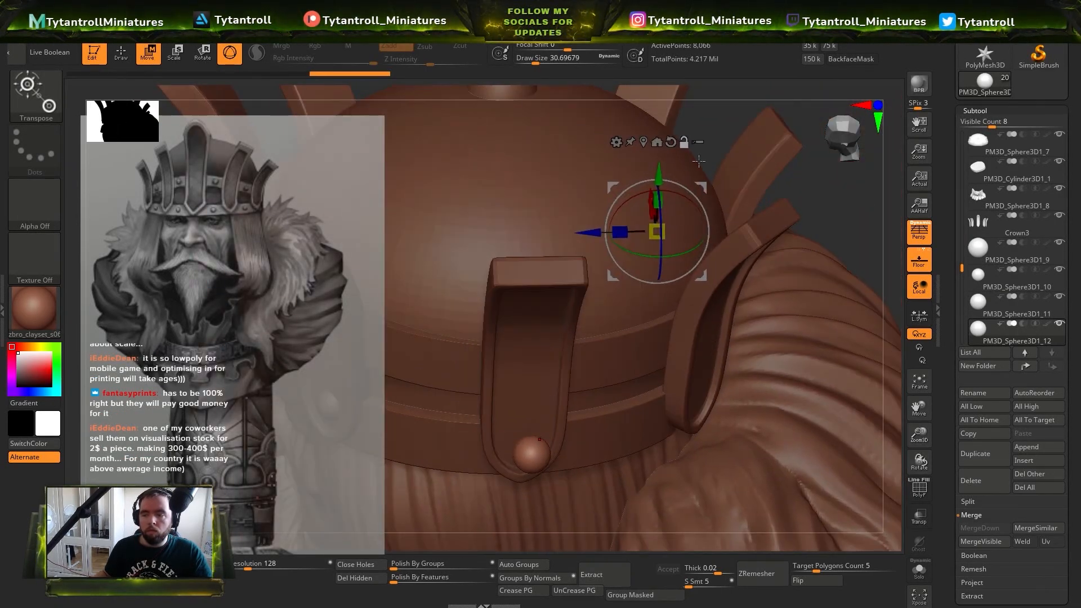
right_click_drag(592, 393, 605, 371)
left_click_drag(605, 372, 682, 320)
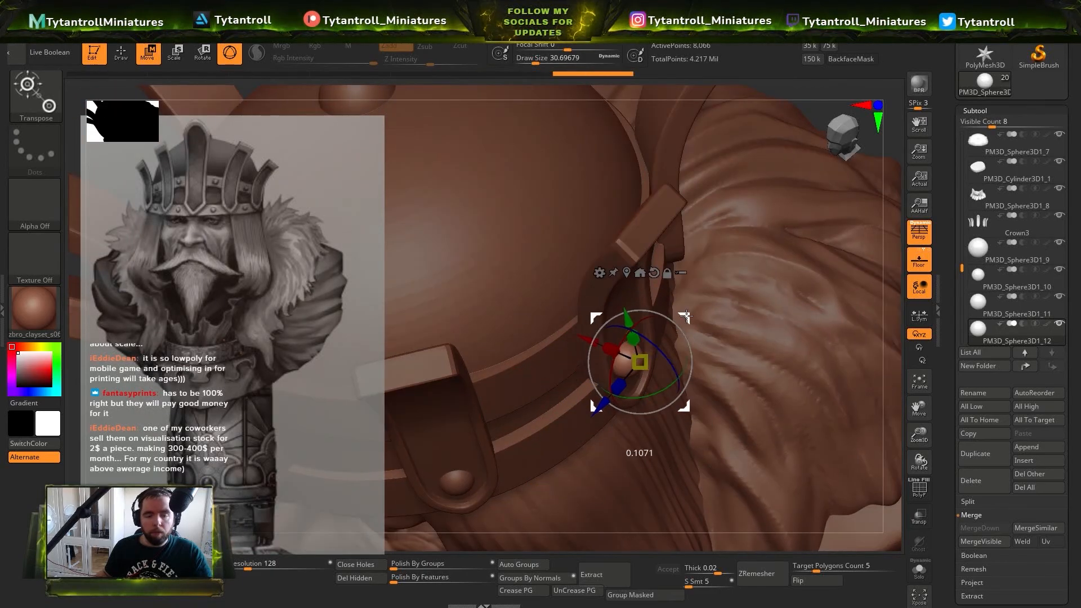
right_click_drag(682, 319, 653, 394)
left_click_drag(653, 394, 658, 385)
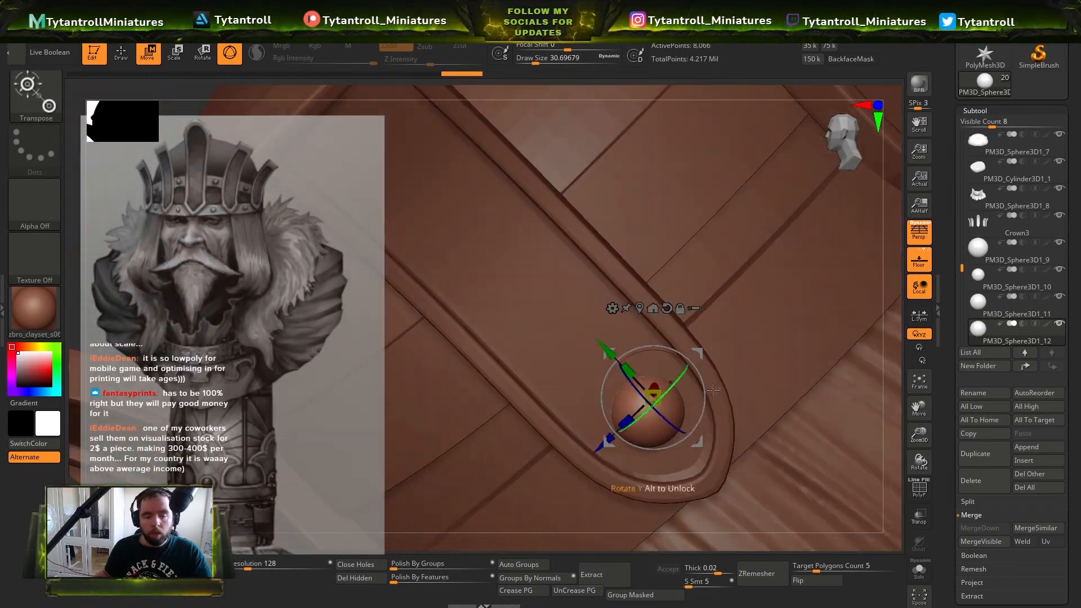
right_click_drag(658, 385, 723, 306, "ctrl")
mouse_move(722, 364)
right_mouse_down()
mouse_move(607, 390)
mouse_move(580, 462)
right_mouse_up()
Duplicate the stud and fit the copy at the base of the side spike on the crown's opposite side
key("ctrl+shift+d")
right_click_drag(563, 326, 647, 270)
left_click_drag(720, 161, 715, 155)
right_click_drag(714, 155, 625, 225, "shift")
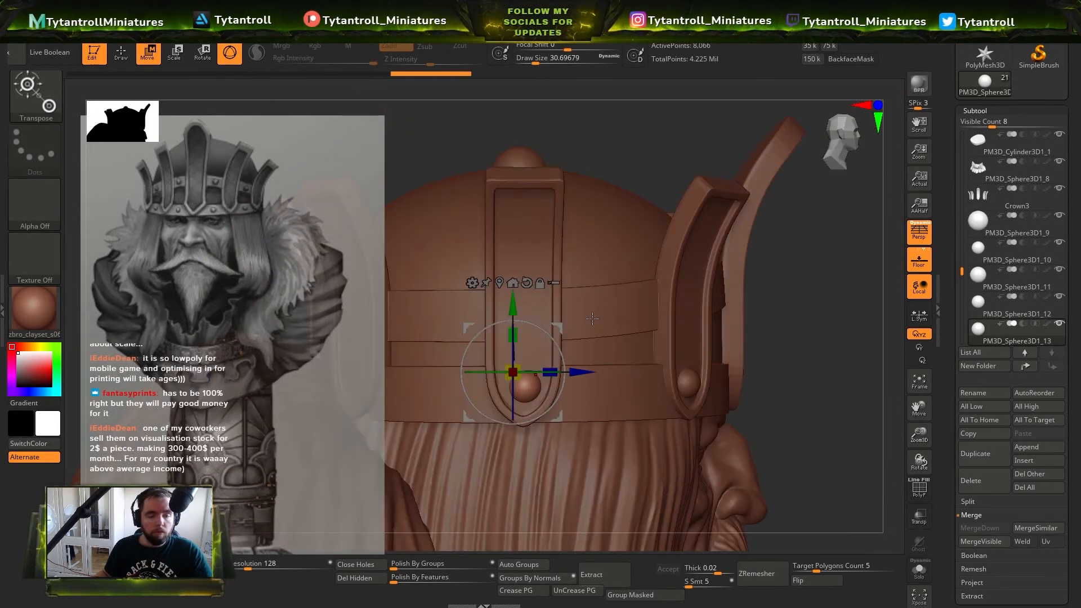
key("q")
mouse_move(563, 326)
right_mouse_down()
mouse_move(591, 338)
mouse_move(565, 332)
right_mouse_up()
key("w")
left_click_drag(565, 328, 562, 328)
key("q")
right_click_drag(562, 328, 484, 332)
right_click_drag(484, 332, 506, 242, "ctrl")
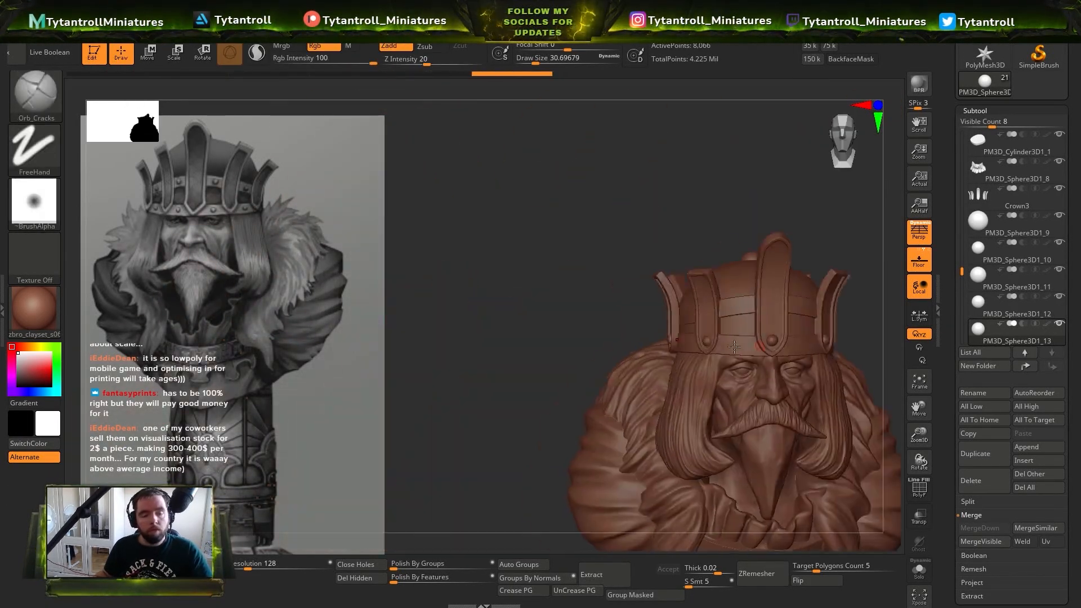
Duplicate the stud and move the copy to the base of a rear-side spike
right_click_drag(841, 356, 833, 451, "ctrl")
key("ctrl+shift+d")
key("w")
left_click_drag(557, 363, 732, 363)
right_click_drag(731, 363, 732, 450)
left_click_drag(732, 361, 736, 344)
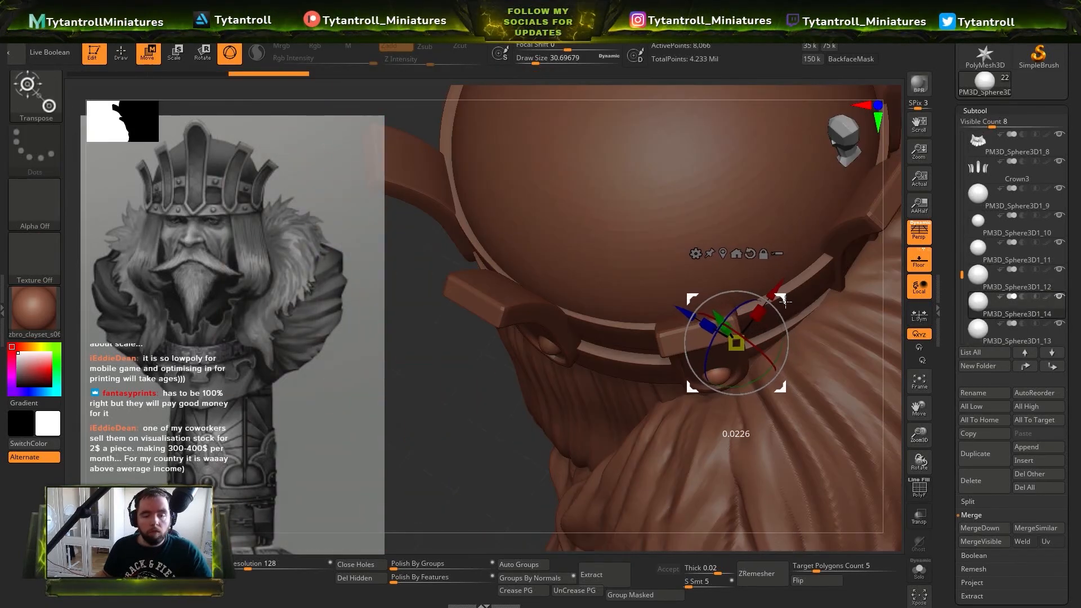
Duplicate the stud once more and embed the copy at the base of the other rear-side spike
key("q")
mouse_move(754, 416)
right_mouse_down()
mouse_move(730, 431)
mouse_move(731, 360)
mouse_move(748, 315)
right_mouse_up()
key("ctrl+shift+d")
key("w")
left_click_drag(793, 253, 664, 434)
right_click_drag(664, 433, 749, 315)
left_click_drag(749, 315, 755, 297)
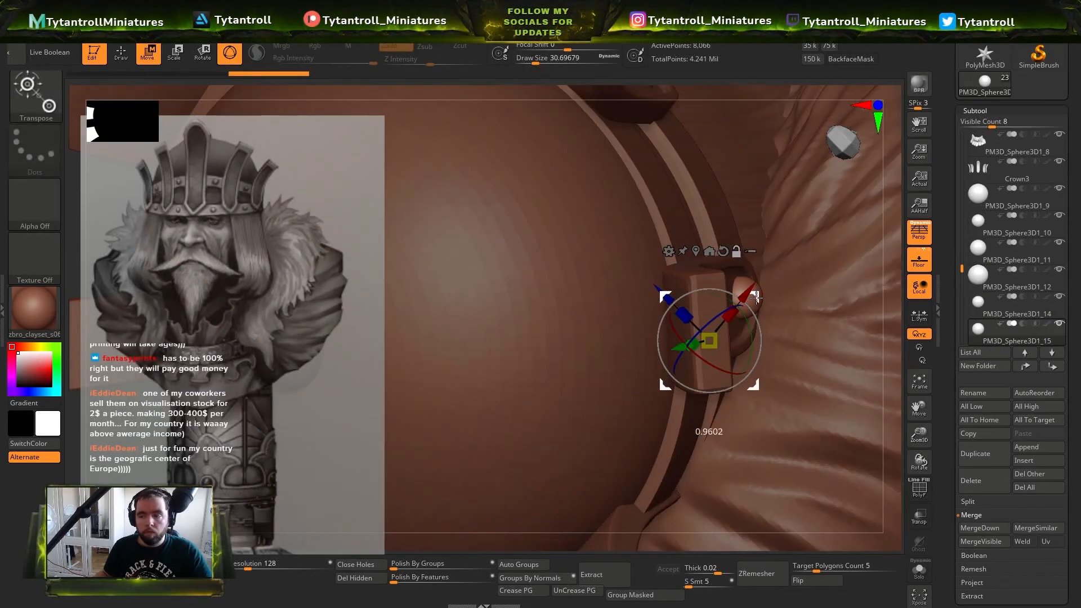
mouse_move(755, 297)
right_mouse_down()
mouse_move(800, 338)
mouse_move(777, 388)
right_mouse_up()
left_click_drag(755, 389, 761, 381)
key("q")
Make the crown's spikes the active subtool and switch to the Move brush
mouse_move(761, 381)
right_mouse_down()
mouse_move(712, 306)
mouse_move(706, 242)
mouse_move(718, 272)
mouse_move(749, 265)
mouse_move(786, 314)
mouse_move(827, 315)
right_mouse_up()
left_click(710, 304, "alt")
left_click(698, 265, "alt")
key("b")
key("m")
key("v")
mouse_move(1008, 224)
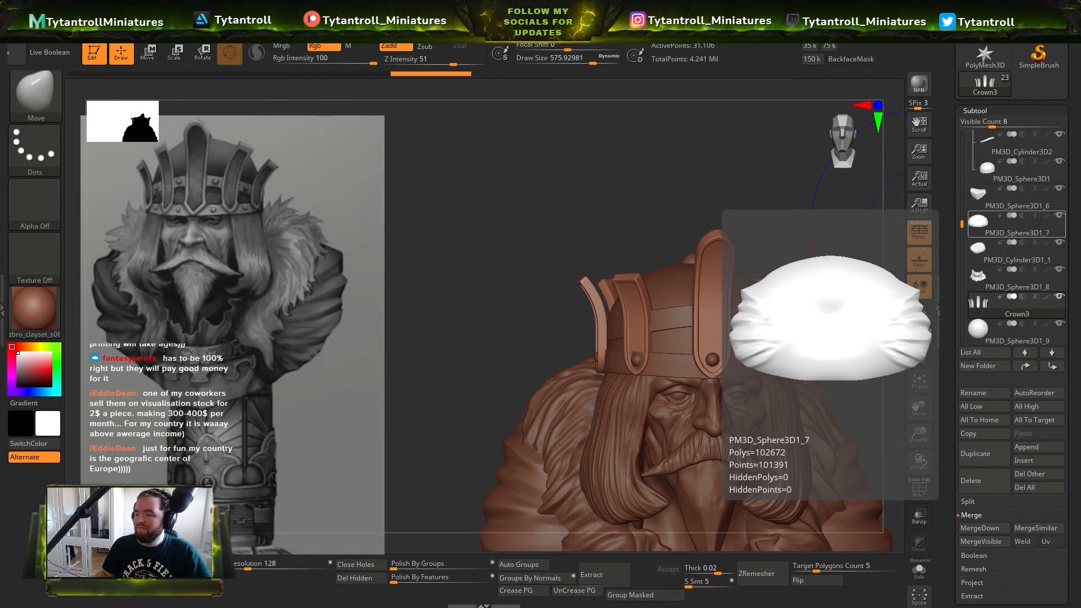
Duplicate the lower studs on the central and adjacent front spikes and raise the copies to form second studs
left_click(715, 358, "alt")
right_click_drag(720, 316, 721, 282, "ctrl")
left_click(719, 273, "alt")
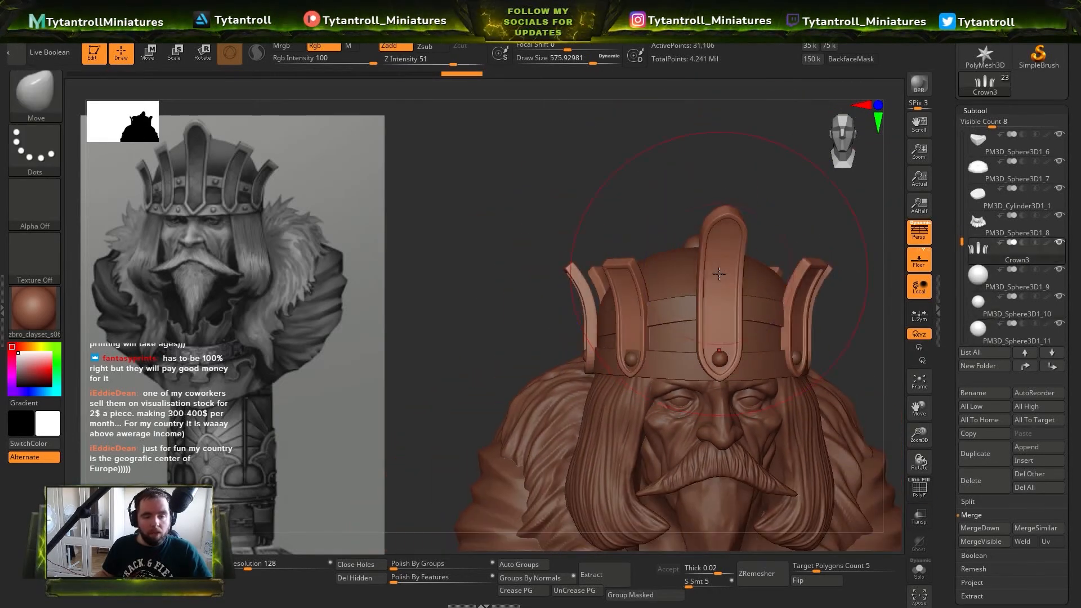
left_click(719, 358, "alt")
right_click_drag(719, 358, 723, 388, "ctrl")
key("ctrl+shift+d")
key("w")
left_click_drag(718, 295, 718, 201)
right_click_drag(720, 248, 799, 261)
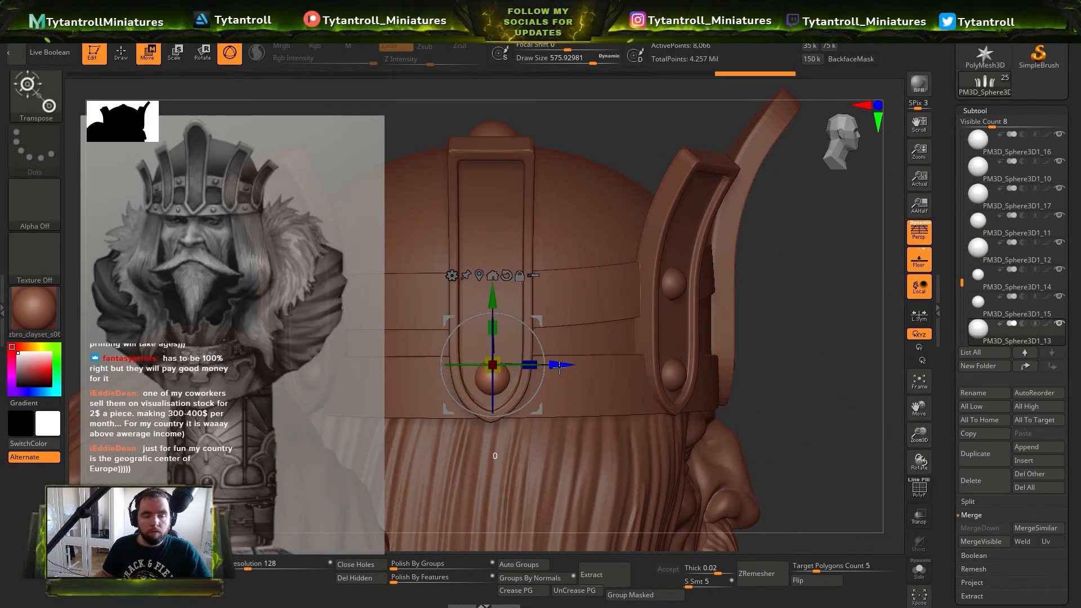
Add second, higher studs on the side spikes by duplicating their lower studs and raising the copies
mouse_move(526, 225)
right_mouse_down()
mouse_move(607, 242)
mouse_move(568, 337)
right_mouse_up()
key("q")
left_click(558, 365, "alt")
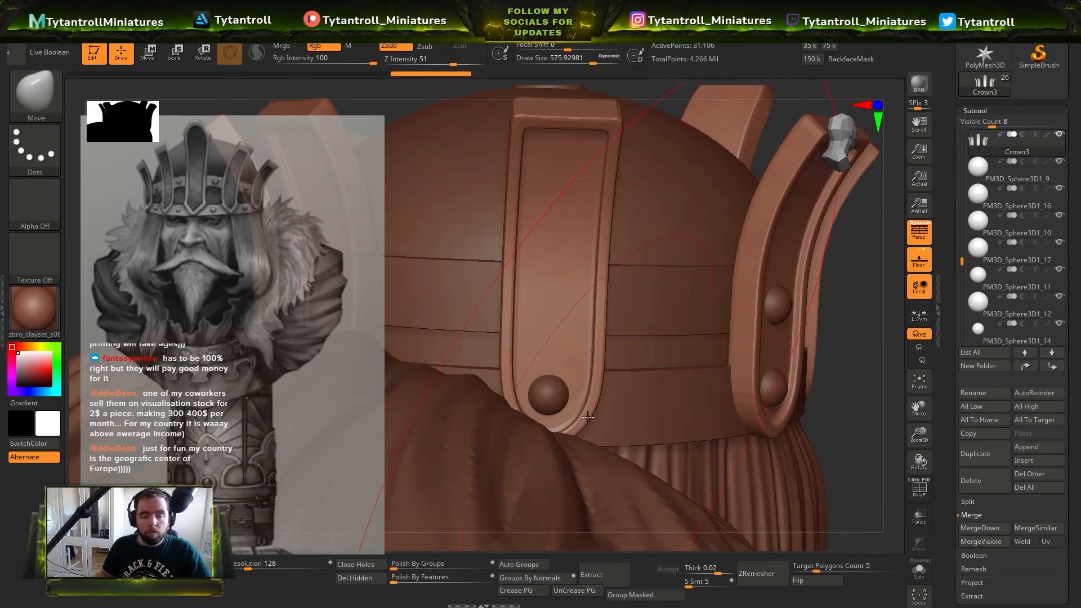
left_click(556, 404, "alt")
key("w")
key("q")
mouse_move(507, 361)
right_mouse_down()
mouse_move(603, 360)
mouse_move(585, 316)
right_mouse_up()
left_click(477, 331, "alt")
left_click_drag(605, 283, 605, 226)
key("q")
Add the higher studs on the remaining side and rear spikes from duplicates of their lower studs
mouse_move(698, 253)
right_mouse_down()
mouse_move(656, 265)
mouse_move(636, 332)
right_mouse_up()
left_click(495, 326, "alt")
mouse_move(563, 315)
right_mouse_down("ctrl")
mouse_move(607, 246)
mouse_move(568, 271)
mouse_move(555, 410)
right_mouse_up("ctrl")
left_click(614, 270, "alt")
right_click_drag(597, 473, 683, 309)
left_click(648, 388, "alt")
right_click_drag(660, 232, 676, 276)
Make the crown's middle band the active subtool and choose the Move brush
left_click(669, 278, "alt")
key("b")
key("m")
key("v")
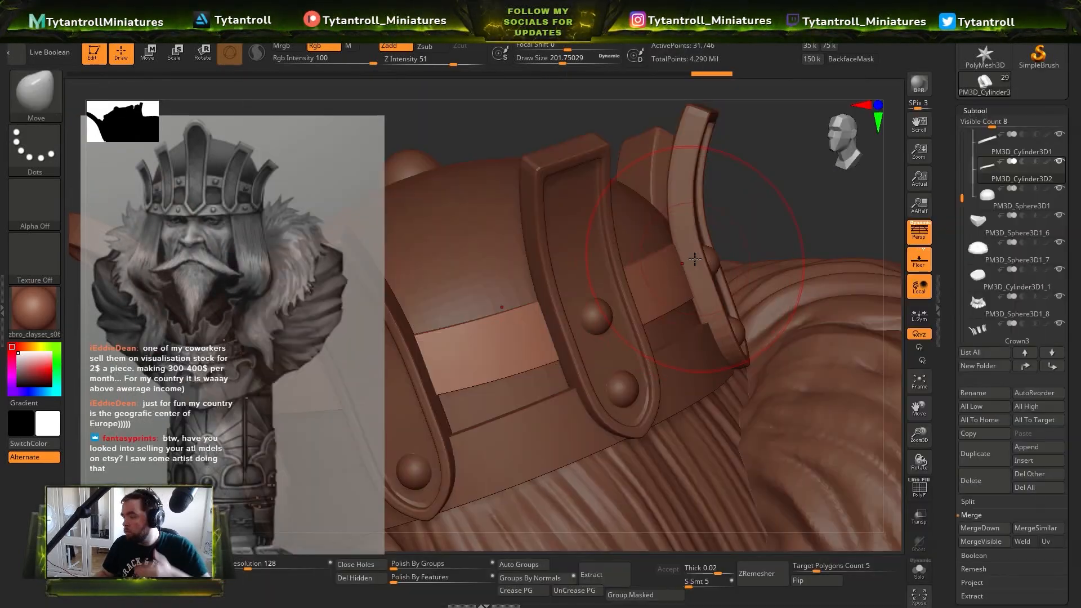
Make the crown's dome active, turn off perspective and scale the dome up slightly with the transform gizmo
right_click_drag(747, 237, 672, 414)
left_click(672, 415, "alt")
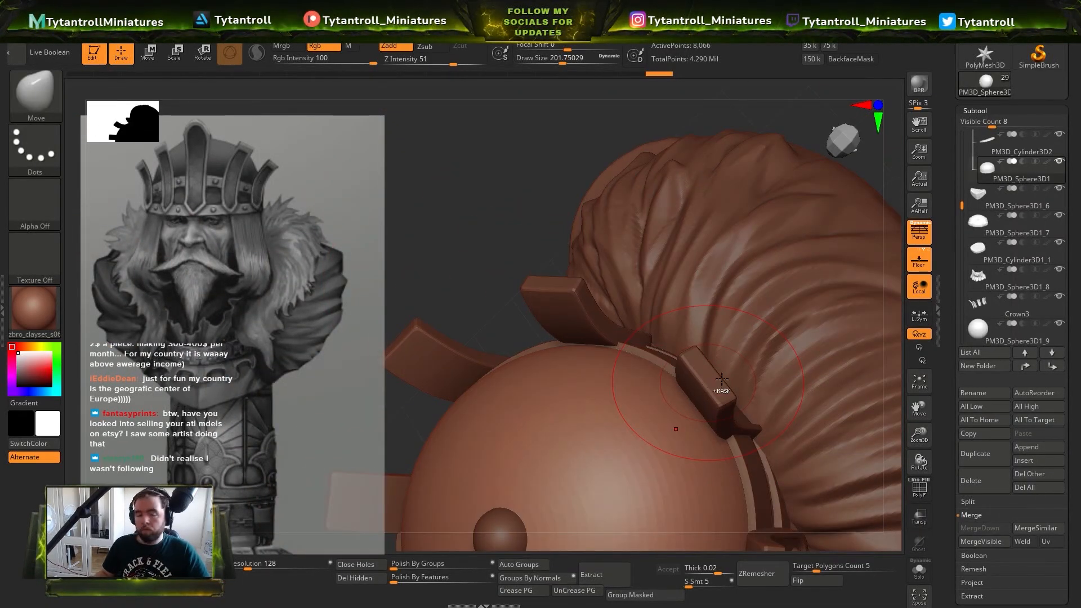
mouse_move(721, 379)
right_mouse_down()
mouse_move(728, 459)
mouse_move(746, 351)
mouse_move(765, 444)
mouse_move(754, 450)
right_mouse_up()
key("shift+f")
key("shift+f")
key("p")
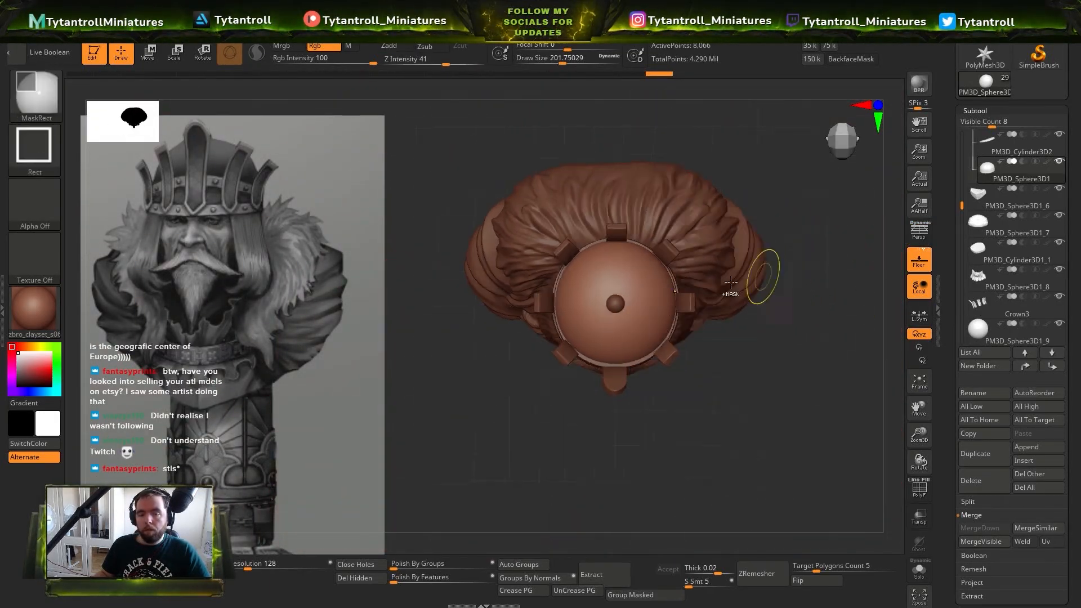
right_click_drag(731, 281, 715, 332, "ctrl")
key("w")
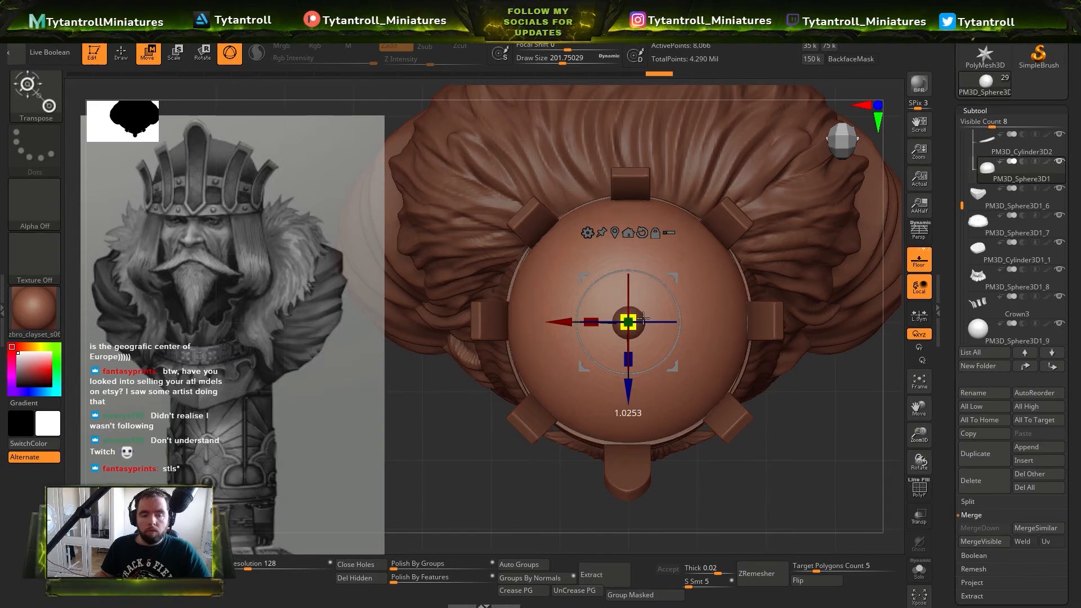
left_click_drag(643, 318, 645, 317)
key("q")
mouse_move(726, 416)
right_mouse_down()
mouse_move(771, 360)
mouse_move(762, 401)
mouse_move(754, 315)
mouse_move(636, 332)
mouse_move(675, 366)
mouse_move(664, 304)
mouse_move(700, 293)
right_mouse_up()
Make a crown band active and switch to the TrimDynamic brush
left_click(613, 383, "alt")
left_click(698, 270, "alt")
key("b")
key("p")
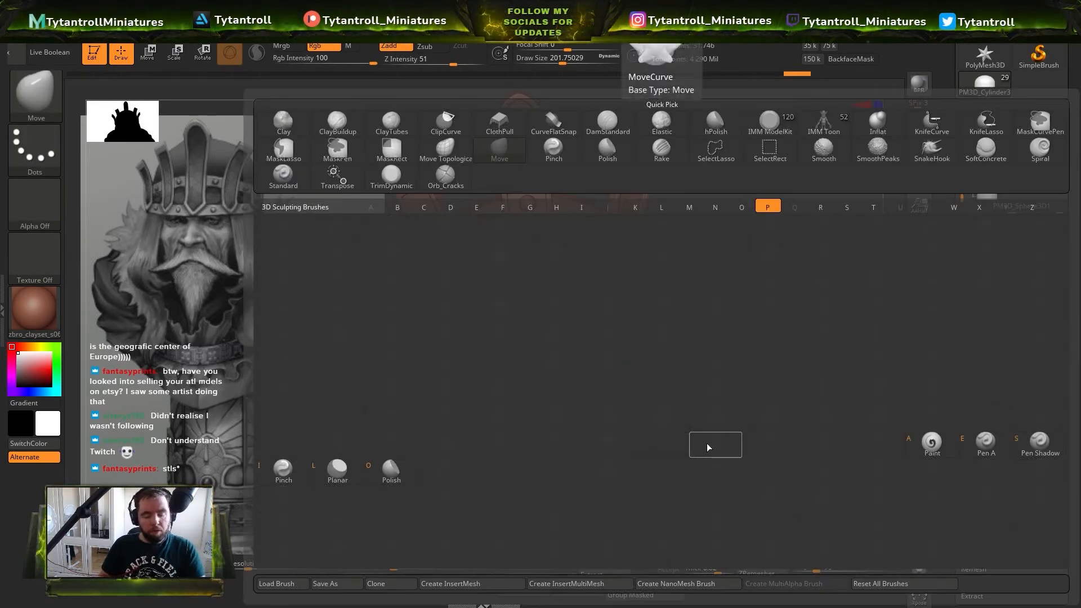
key("Escape")
key("b")
key("p")
key("Escape")
key("b")
key("t")
key("d")
Switch back to the Move brush and make the crown's spikes active
mouse_move(786, 234)
right_mouse_down()
mouse_move(837, 286)
mouse_move(695, 290)
right_mouse_up()
key("b")
key("m")
key("v")
left_click(485, 296, "alt")
right_click_drag(518, 289, 569, 304)
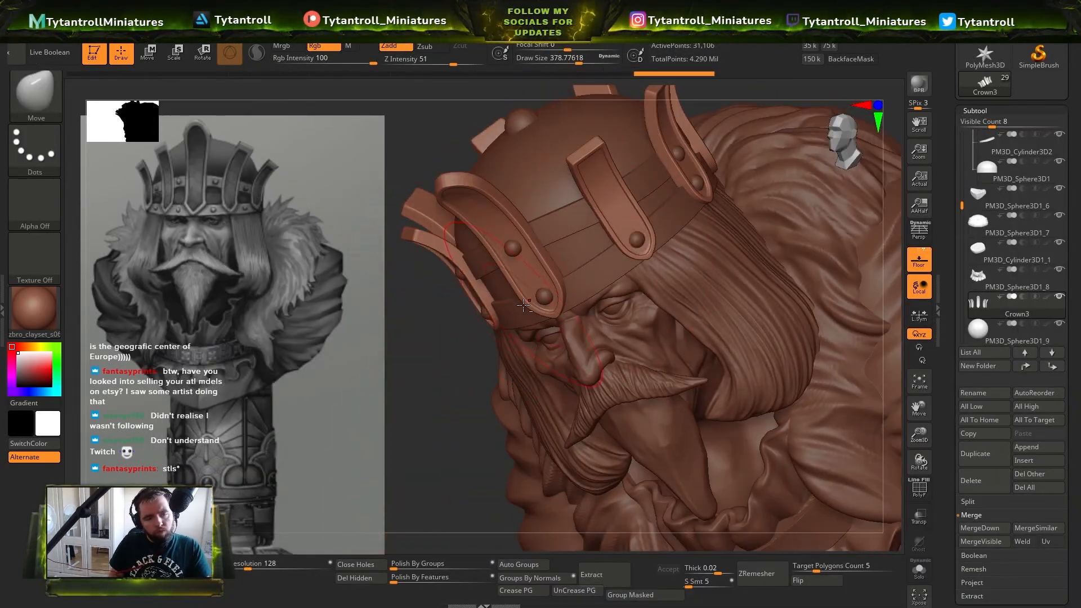
Make the crown's lower band active, subdivide it once and flatten its surface with the TrimDynamic brush
left_click(580, 307, "alt")
key("b")
key("t")
key("d")
mouse_move(774, 165)
right_mouse_down()
mouse_move(788, 186)
mouse_move(795, 166)
mouse_move(778, 165)
mouse_move(664, 331)
right_mouse_up()
key("s")
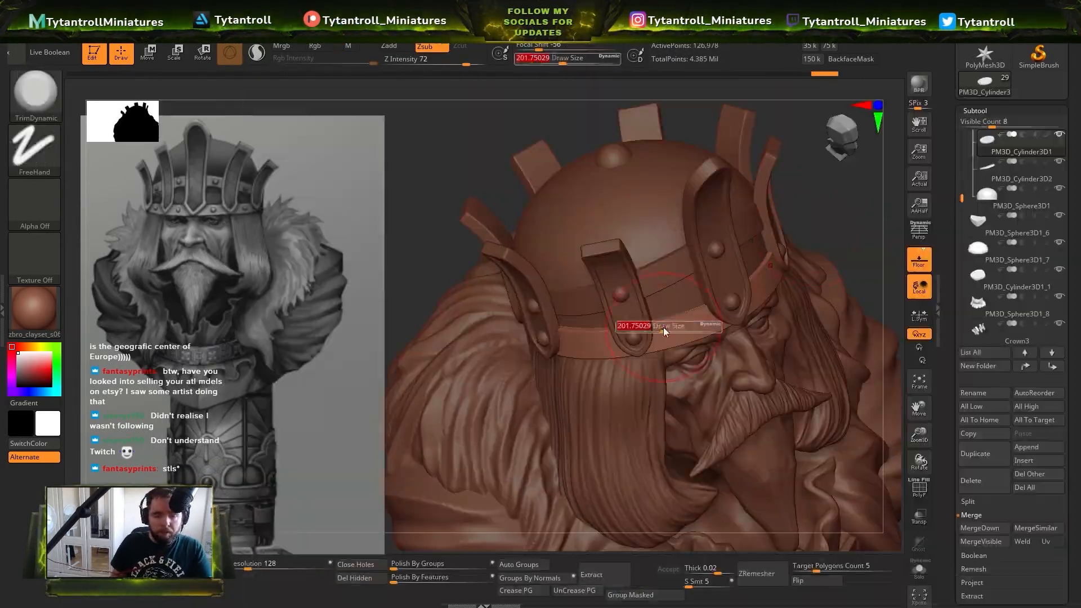
mouse_move(807, 269)
right_mouse_down()
mouse_move(785, 186)
mouse_move(743, 174)
right_mouse_up()
left_click_drag(659, 350, 708, 338)
Duplicate the lower stud on the front-side spike and raise the copy level with the other upper studs
right_click_drag(707, 339, 833, 304)
right_click_drag(596, 346, 561, 289)
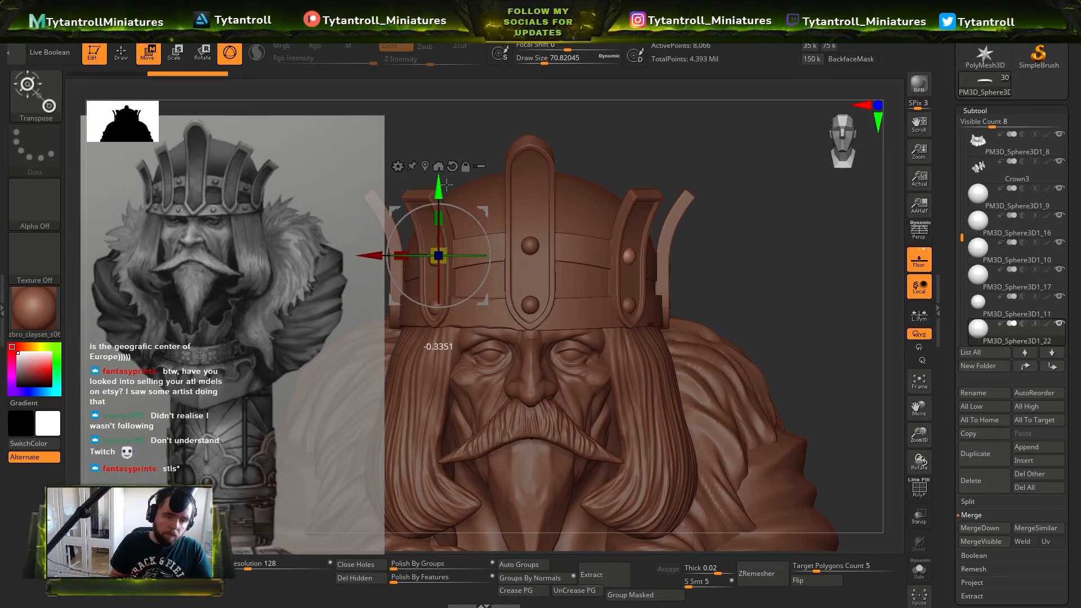
key("q")
mouse_move(726, 186)
right_mouse_down()
mouse_move(762, 160)
mouse_move(773, 270)
mouse_move(752, 253)
mouse_move(738, 210)
mouse_move(739, 140)
mouse_move(709, 214)
mouse_move(749, 253)
mouse_move(749, 293)
right_mouse_up()
Subdivide the crown's dome once and flatten its surface into hammered facets with the TrimDynamic brush
left_click(613, 287, "alt")
key("ctrl+d")
left_click_drag(540, 315, 532, 273)
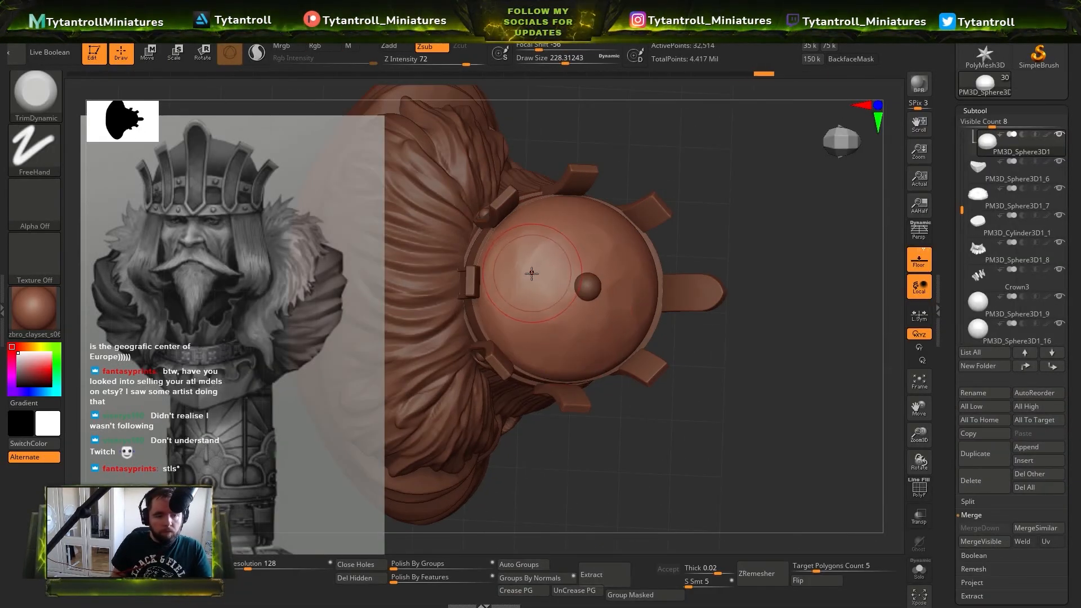
Make the crown's spikes active and subdivide them once
left_click(653, 281, "alt")
right_click_drag(726, 255, 739, 168)
key("shift+f")
key("ctrl+d")
key("shift+f")
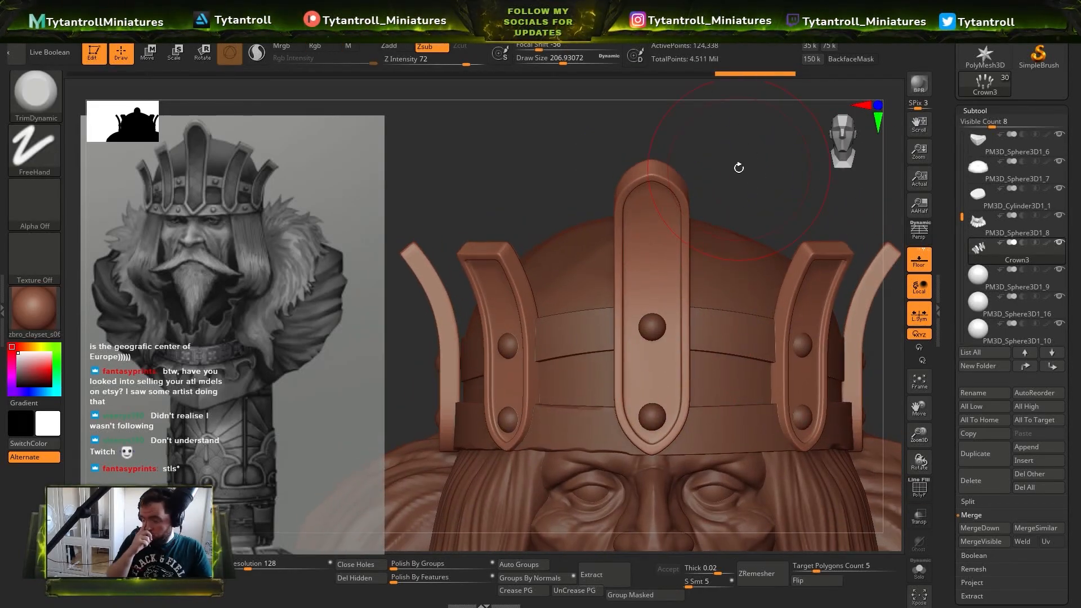
Chip and flatten the raised rims of the front and side spikes with a small TrimDynamic brush
mouse_move(512, 124)
right_mouse_down()
mouse_move(598, 179)
mouse_move(562, 159)
right_mouse_up()
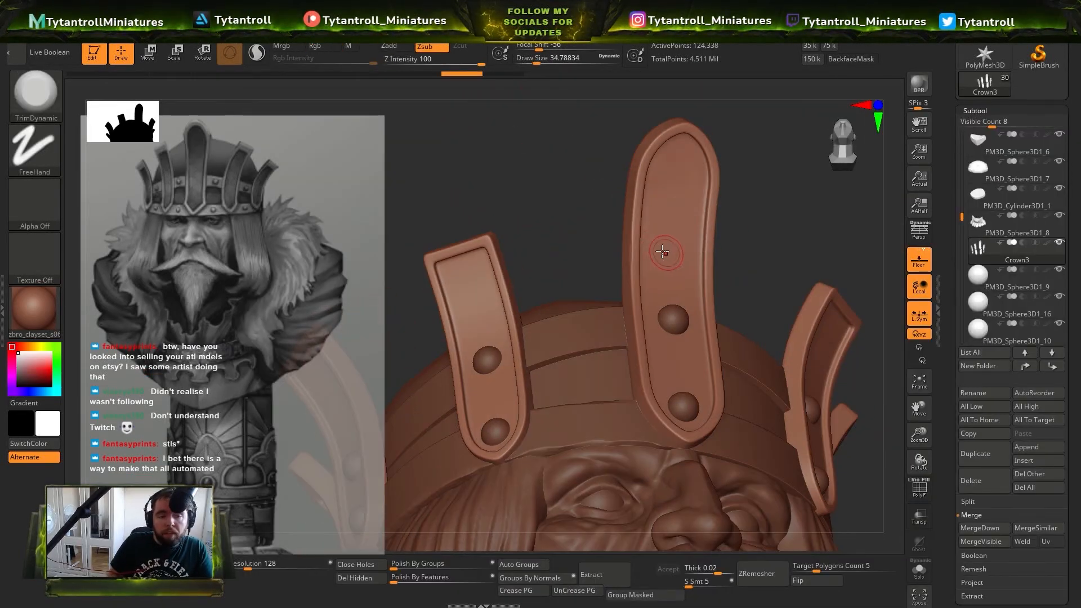
right_click_drag(659, 137, 581, 293)
right_click_drag(701, 184, 696, 247)
right_click_drag(596, 363, 790, 283)
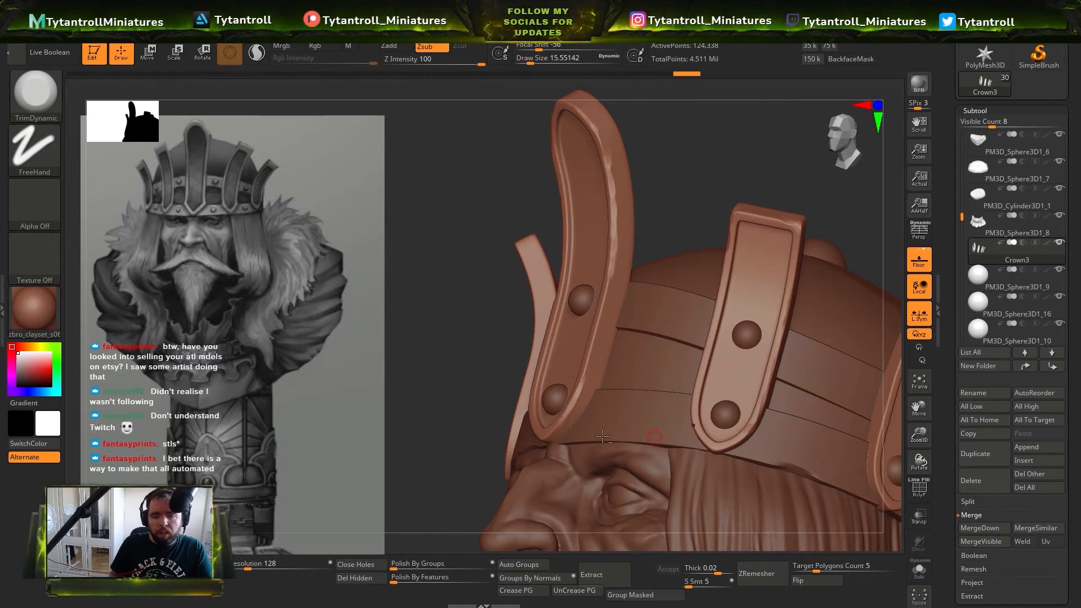
right_click_drag(602, 436, 719, 341)
right_click_drag(692, 137, 808, 224)
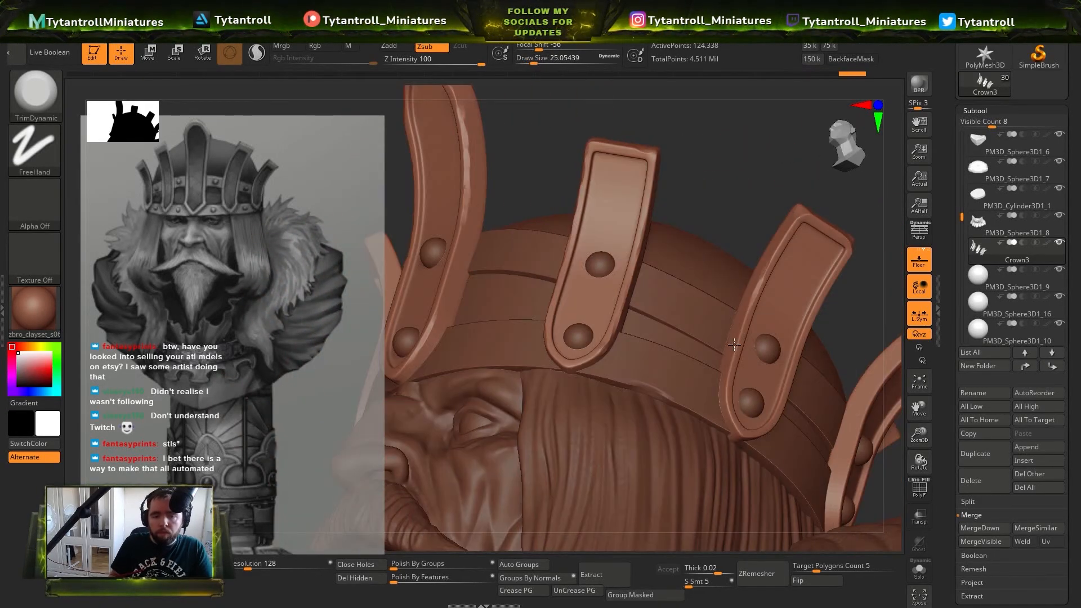
mouse_move(734, 343)
right_mouse_down()
mouse_move(717, 178)
mouse_move(775, 207)
mouse_move(776, 190)
mouse_move(794, 333)
mouse_move(840, 107)
mouse_move(718, 221)
mouse_move(725, 242)
mouse_move(738, 185)
right_mouse_up()
Isolate the crown's spikes and trim worn facets into their outer edges
key("ctrl")
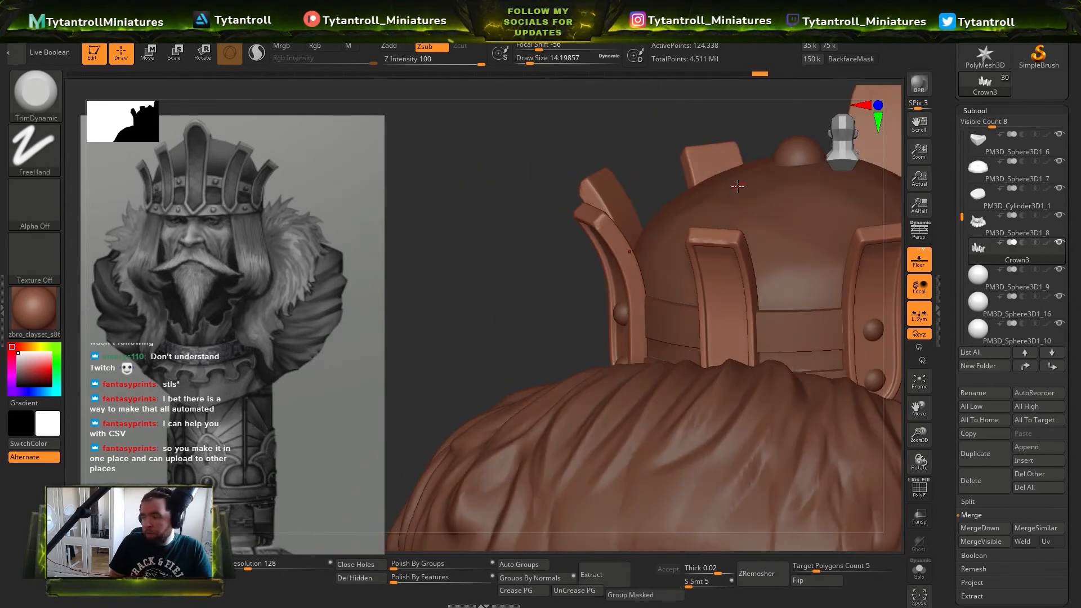
right_click_drag(630, 203, 718, 287)
key("alt+s")
mouse_move(666, 142)
right_mouse_down()
mouse_move(656, 169)
mouse_move(709, 262)
right_mouse_up()
right_click_drag(726, 151, 710, 330)
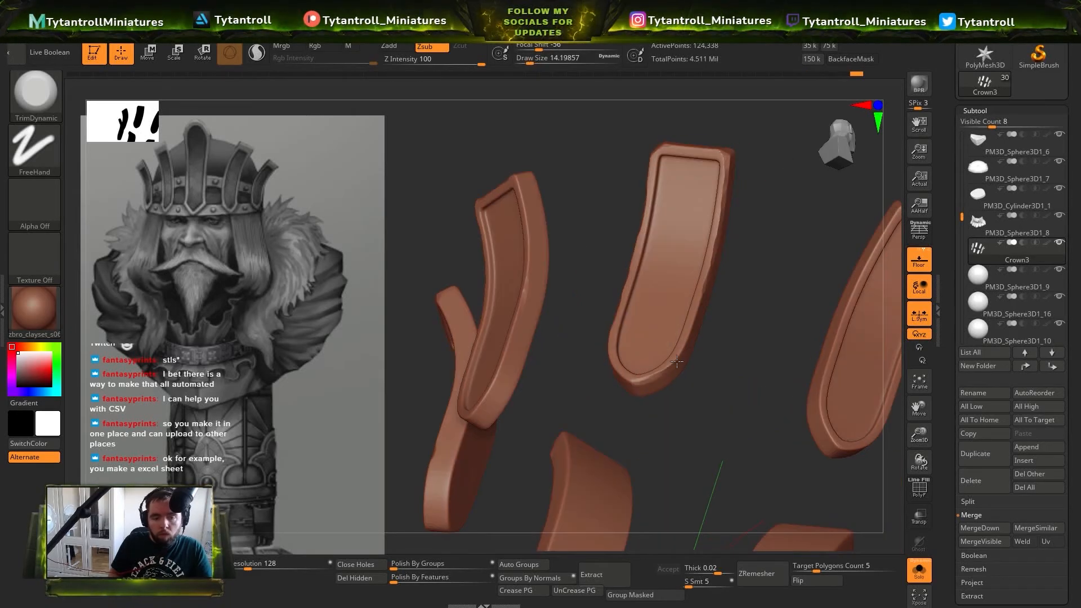
Continue trimming irregular nicks along the rims and rounded lower ends of the isolated side and rear spikes
right_click_drag(677, 361, 805, 240)
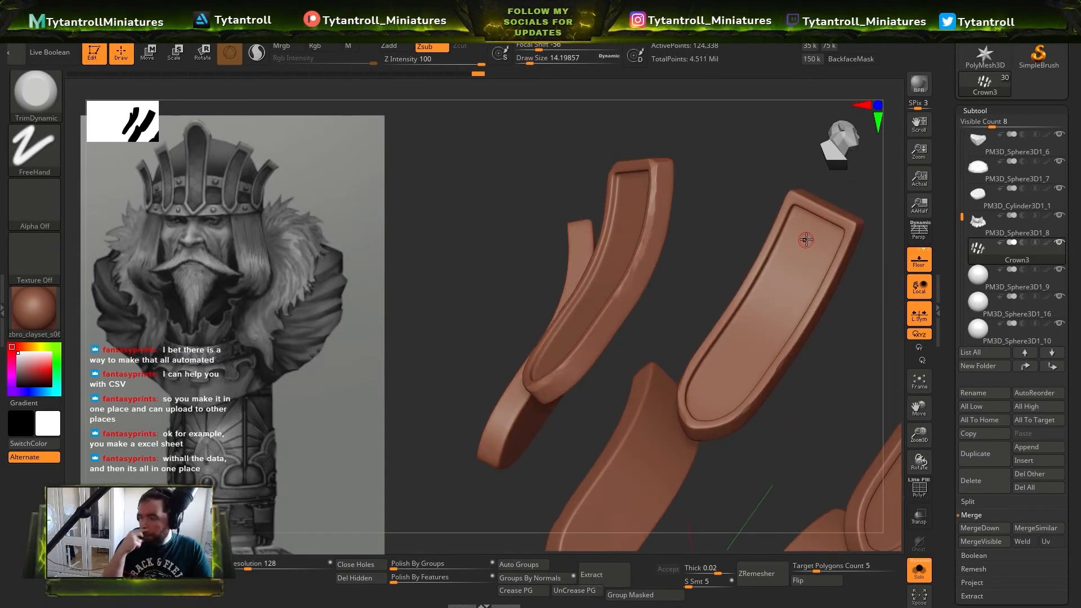
right_click_drag(793, 354, 809, 323)
right_click_drag(850, 233, 768, 204)
right_click_drag(737, 274, 689, 359)
right_click_drag(677, 472, 751, 399)
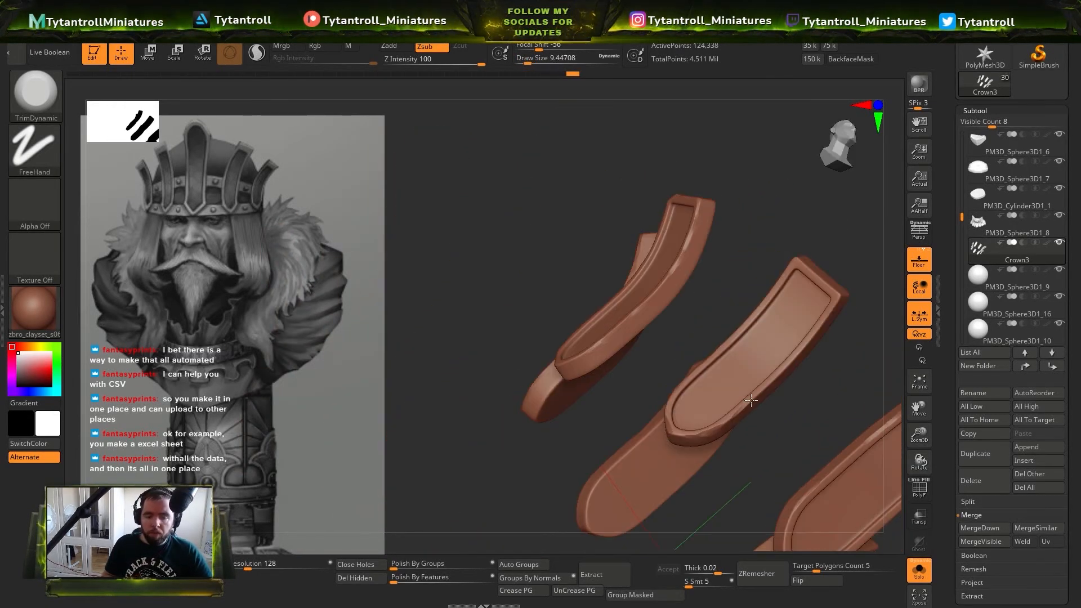
mouse_move(795, 356)
right_mouse_down()
mouse_move(844, 270)
mouse_move(826, 255)
mouse_move(812, 270)
mouse_move(856, 272)
mouse_move(810, 315)
mouse_move(816, 253)
right_mouse_up()
Show all subtools again, make the crown's lower band active and subdivide it once more
left_click(918, 569)
left_click(653, 304, "alt")
mouse_move(703, 226)
right_mouse_down()
mouse_move(706, 280)
mouse_move(824, 179)
right_mouse_up()
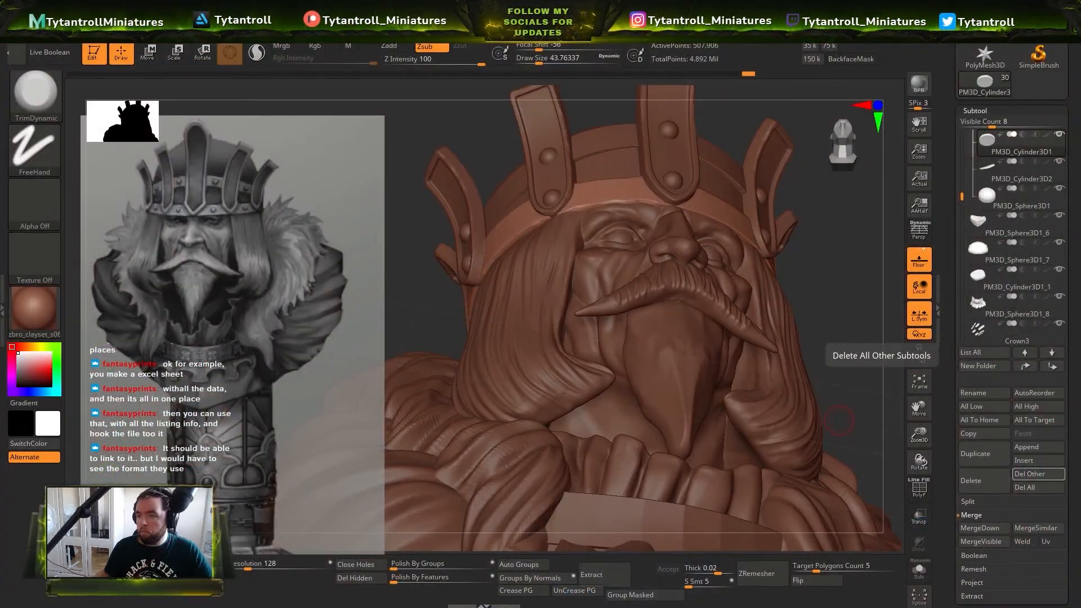
Flatten the round studs on the front and nearby side spikes with TrimDynamic so they look hammered
right_click_drag(838, 421, 833, 225)
left_click(595, 228, "alt")
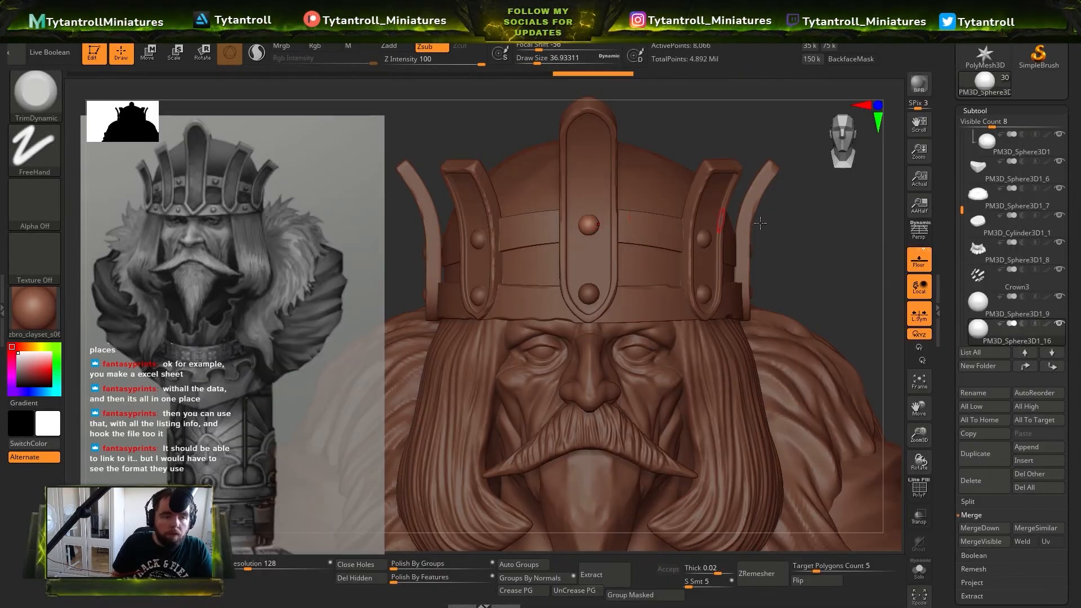
mouse_move(760, 223)
right_mouse_down()
mouse_move(703, 224)
mouse_move(757, 225)
right_mouse_up()
left_click(589, 293, "alt")
right_click_drag(838, 228, 599, 283)
left_click(734, 298, "alt")
left_click(752, 237, "alt")
right_click_drag(752, 237, 675, 264)
left_click(734, 287, "alt")
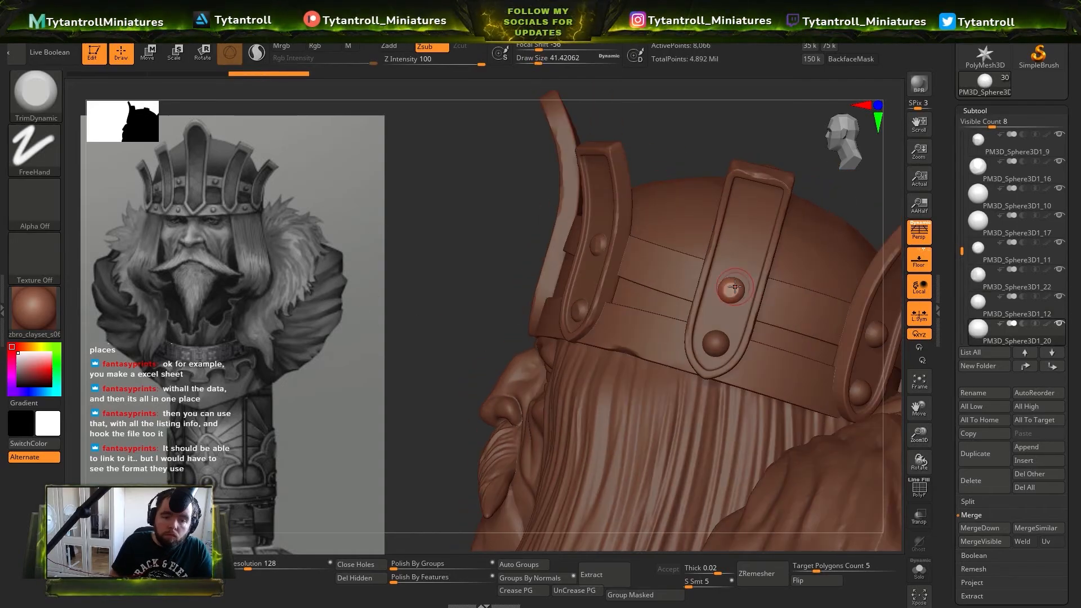
Carry the hammered TrimDynamic facets on to the studs of the side and rear-side spikes
right_click_drag(608, 338, 554, 335)
left_click(801, 315, "alt")
left_click(785, 374, "alt")
right_click_drag(748, 315, 507, 254)
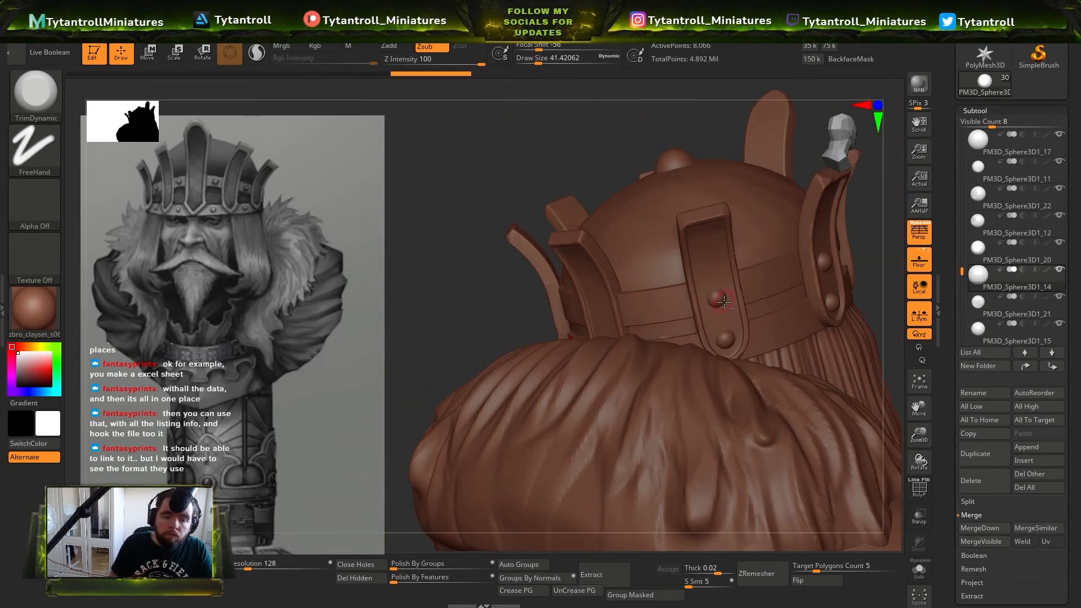
left_click(716, 297, "alt")
right_click_drag(738, 324, 580, 315)
left_click(482, 321, "alt")
right_click_drag(506, 321, 675, 253)
Duplicate the knob on top of the dome and place the copy as a stud on the rear spike
left_click(582, 176, "alt")
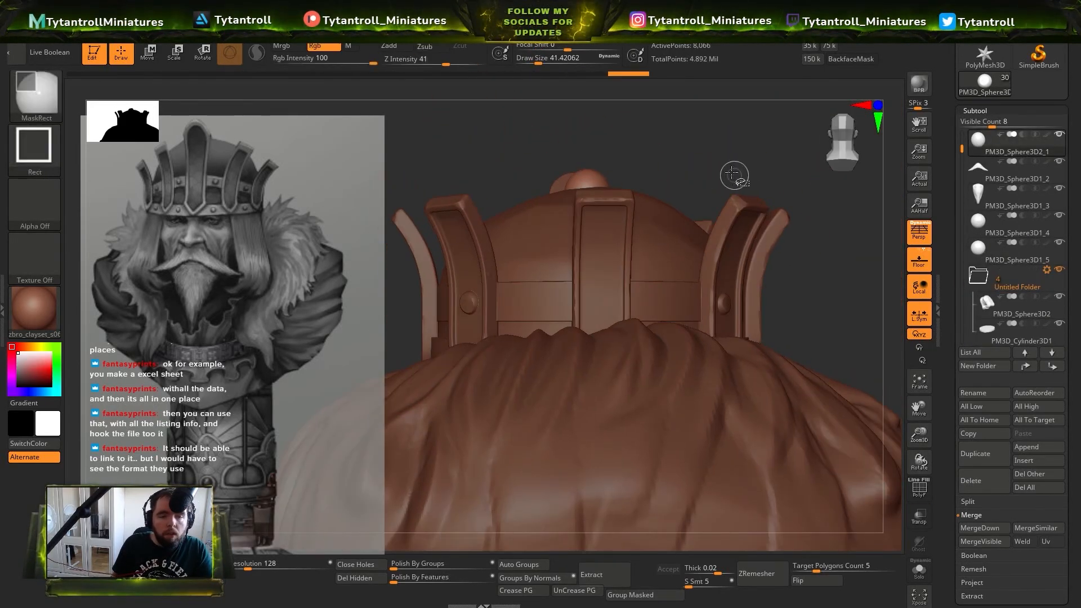
key("ctrl+shift+d")
key("w")
right_click_drag(736, 174, 636, 149)
left_click_drag(596, 153, 520, 264)
right_click_drag(586, 237, 692, 230)
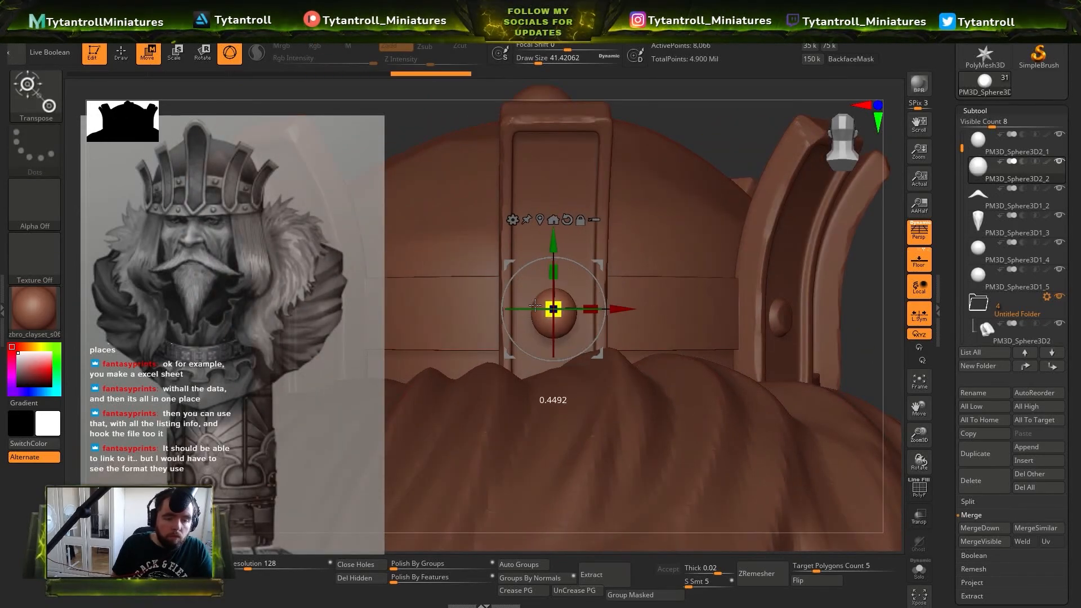
mouse_move(535, 305)
right_mouse_down()
mouse_move(501, 309)
mouse_move(535, 332)
right_mouse_up()
Facet the new rear stud with TrimDynamic and do the same to the remaining studs on the other side
key("q")
key("b")
key("t")
key("d")
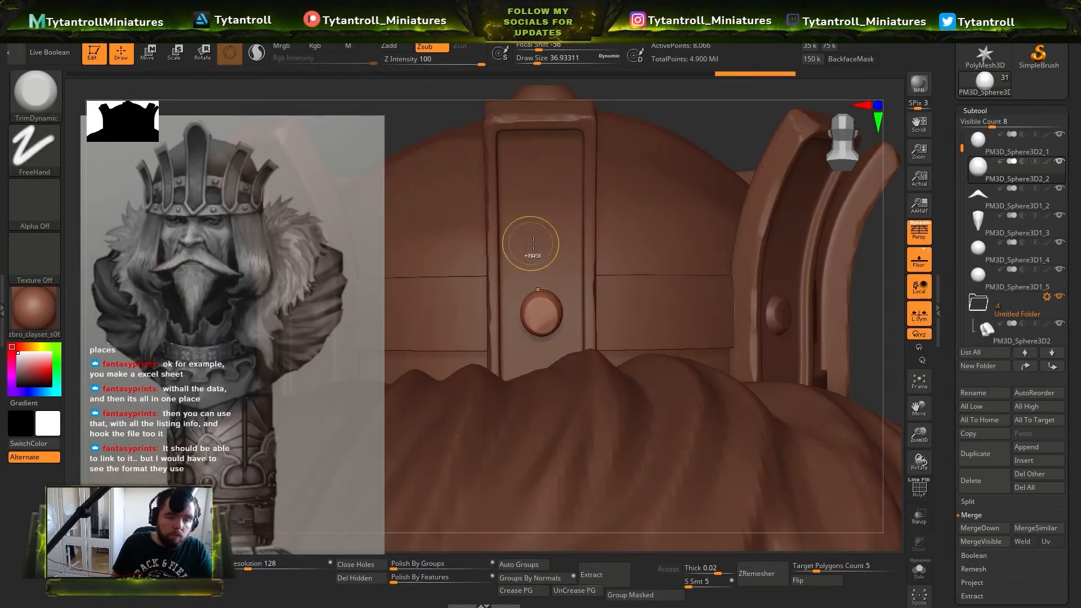
mouse_move(533, 242)
right_mouse_down()
mouse_move(608, 248)
mouse_move(664, 270)
right_mouse_up()
left_click(668, 366, "alt")
right_click_drag(776, 151, 732, 225)
left_click(817, 325, "alt")
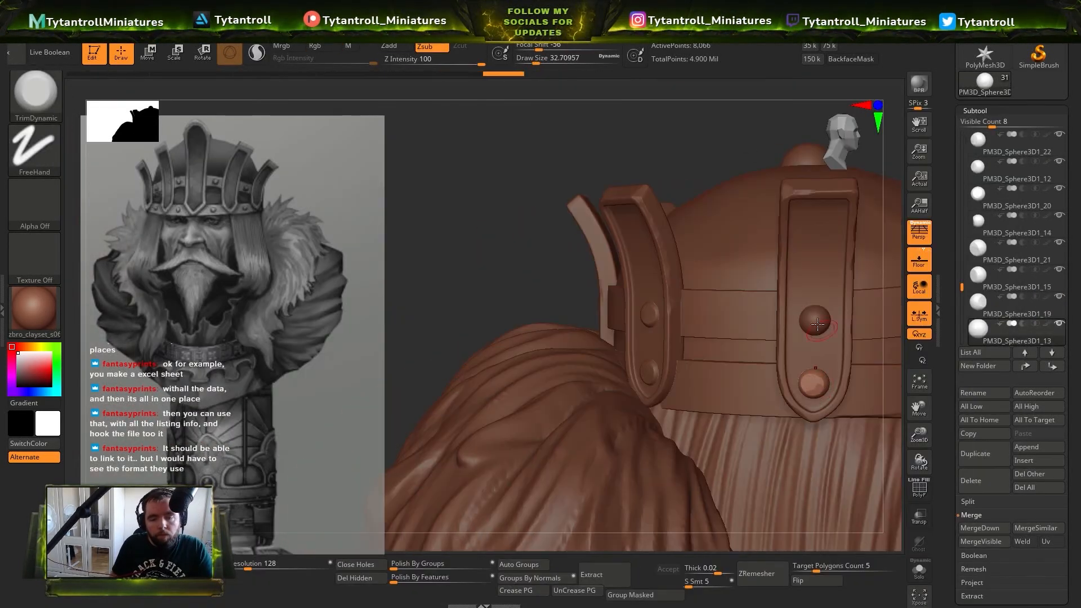
Make the crown's upper band active, subdivide it and trim worn nicks into its edges
mouse_move(716, 302)
right_mouse_down("ctrl")
mouse_move(735, 176)
mouse_move(754, 293)
mouse_move(850, 414)
right_mouse_up("ctrl")
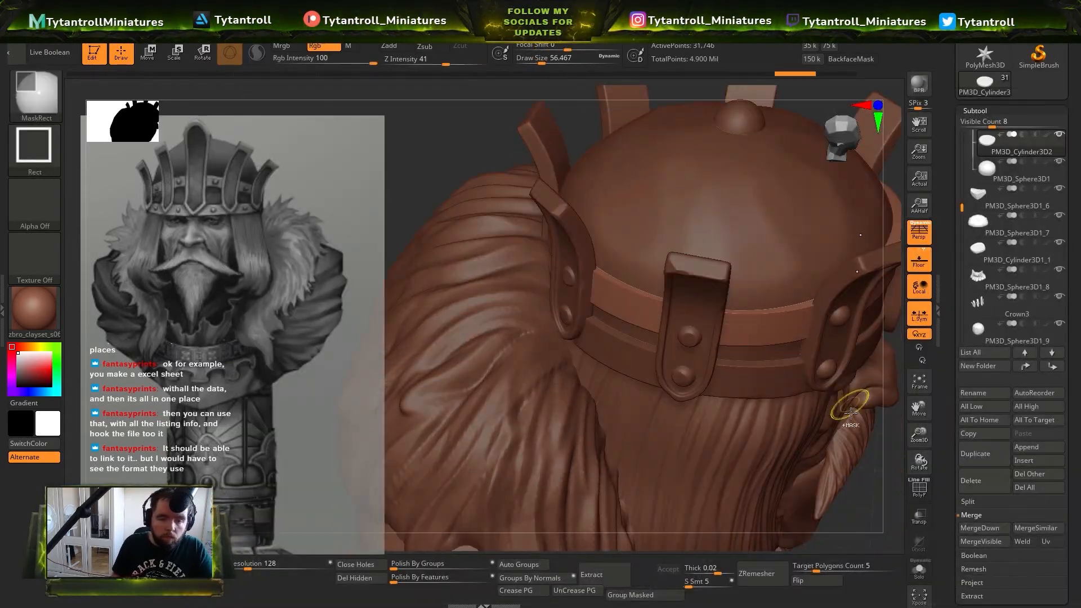
right_click_drag(455, 195, 540, 169)
left_click_drag(602, 324, 658, 339)
right_click_drag(703, 236, 664, 203)
Carve cracks and slash marks across the crown's upper and lower bands, using the Orb_Slash02 brush for the cuts
left_click(483, 246, "alt")
key("b")
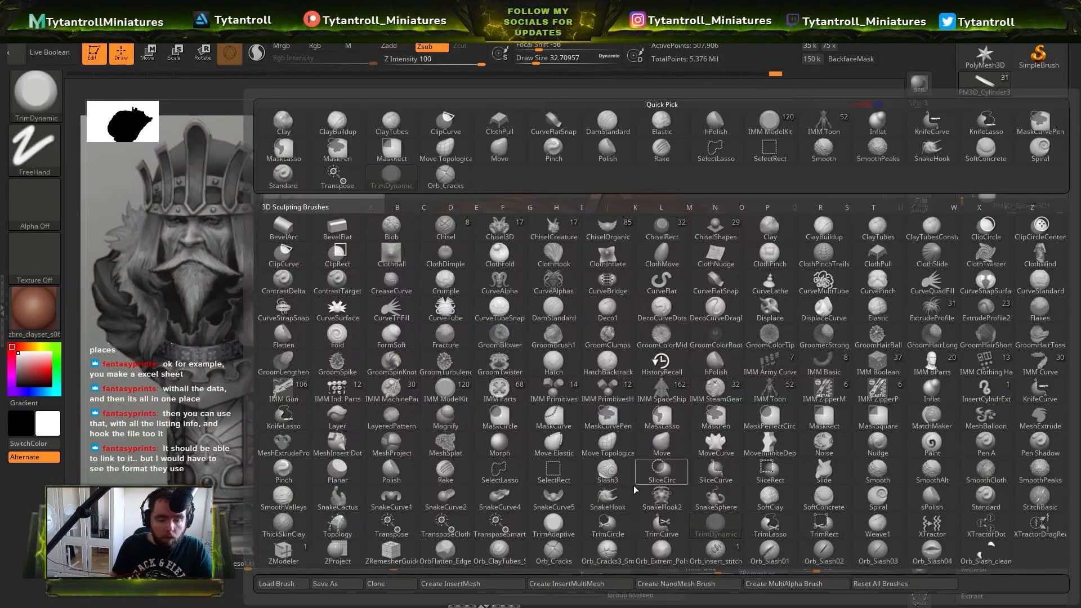
left_click(658, 474)
mouse_move(864, 442)
left_mouse_down()
mouse_move(682, 326)
mouse_move(477, 111)
mouse_move(804, 335)
mouse_move(844, 333)
mouse_move(818, 336)
mouse_move(761, 404)
left_mouse_up()
Make the crown spikes active, subdivide them once and cut Orb_Slash02 marks into their faces
left_click(803, 208, "alt")
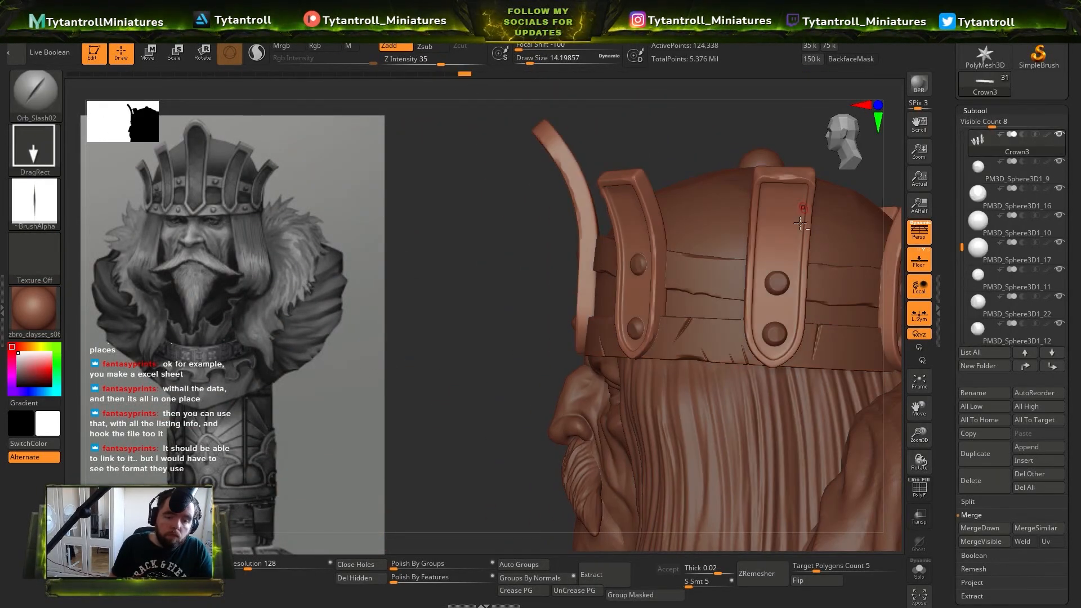
mouse_move(844, 186)
left_mouse_down()
mouse_move(649, 222)
mouse_move(664, 155)
mouse_move(597, 248)
mouse_move(463, 258)
mouse_move(683, 193)
mouse_move(774, 208)
mouse_move(714, 164)
mouse_move(697, 287)
mouse_move(701, 266)
left_mouse_up()
left_click_drag(675, 342, 707, 271)
mouse_move(781, 183)
left_mouse_down("alt")
mouse_move(683, 169)
mouse_move(670, 208)
mouse_move(709, 197)
left_mouse_up("alt")
Subdivide the spikes again, turn on backface masking and carve thin scratches with Orb_Slash03
key("b")
left_click(714, 551)
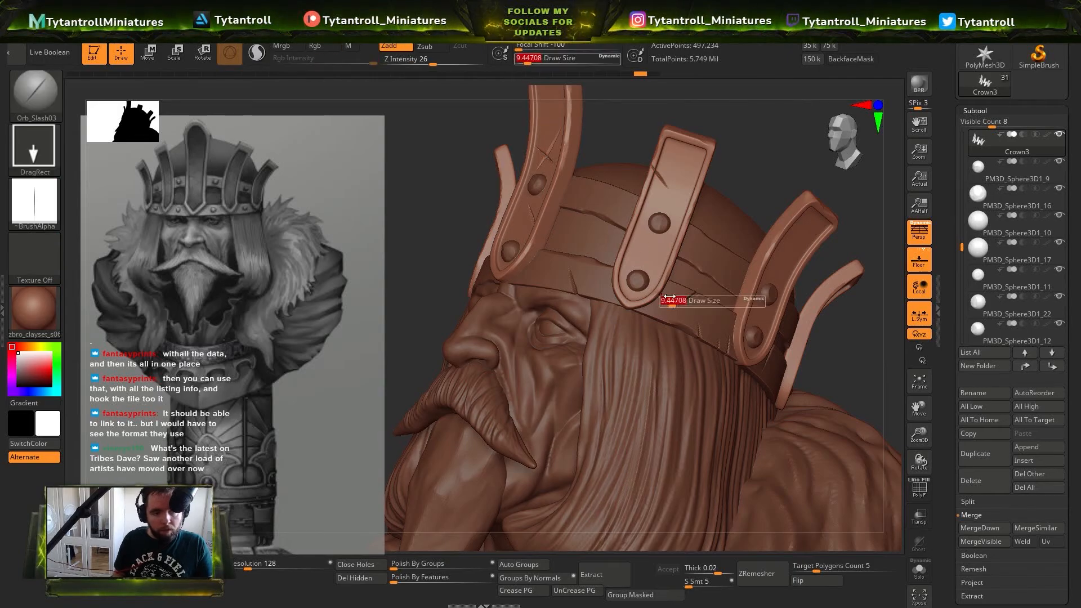
right_click_drag(760, 157, 737, 225, "alt")
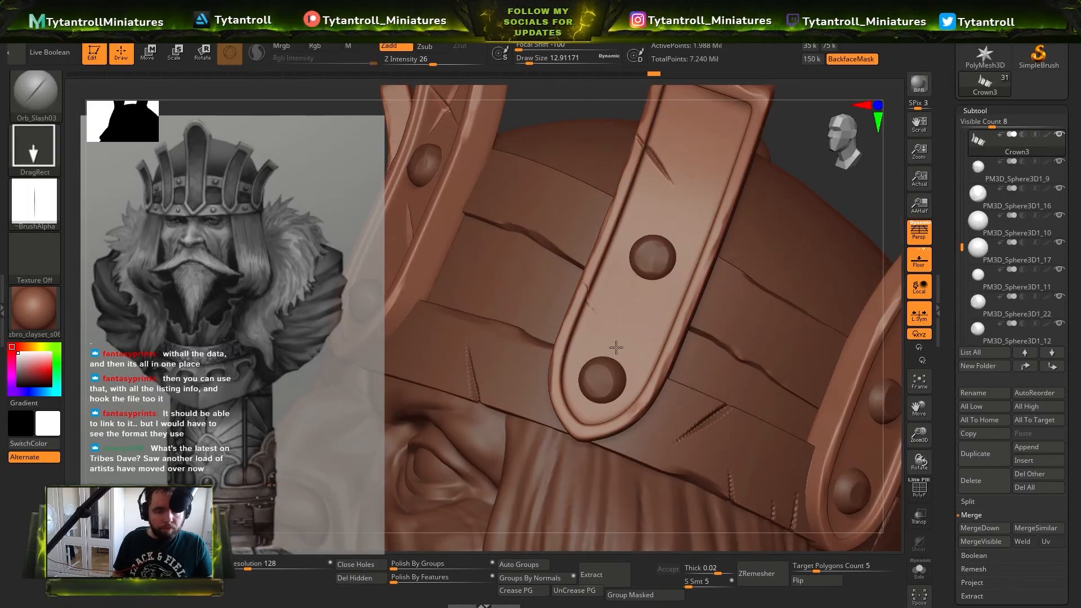
key("ctrl+d")
left_click_drag(619, 349, 623, 307)
left_click_drag(735, 202, 736, 194)
Add deeper Orb_Slash02 gashes across the faces and rims of the side spikes
key("b")
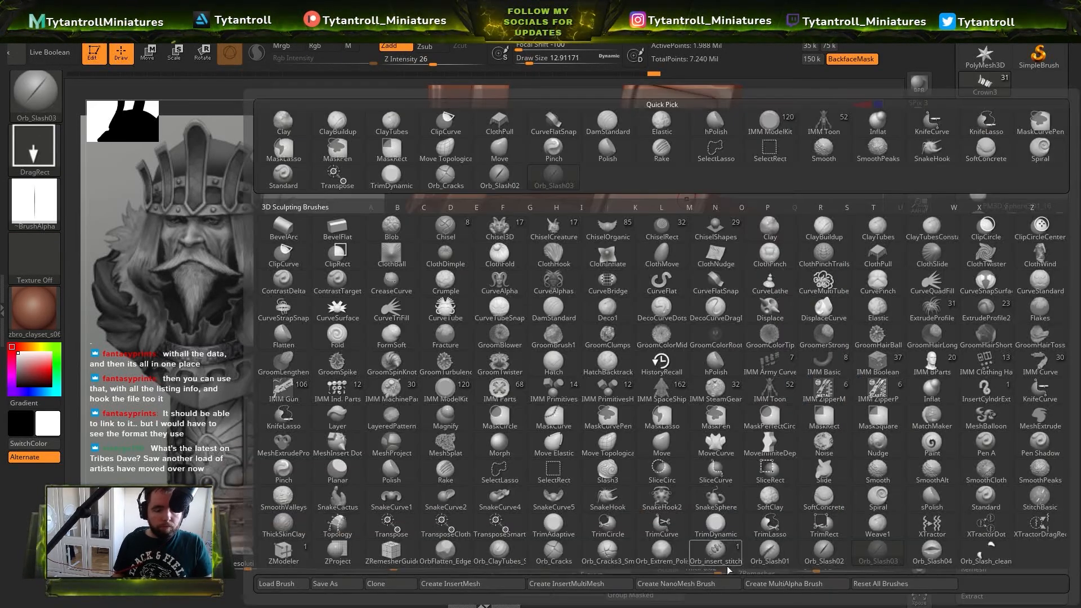
left_click(725, 554)
right_click_drag(783, 169, 715, 186)
mouse_move(714, 185)
right_mouse_down("ctrl")
mouse_move(743, 242)
mouse_move(737, 225)
right_mouse_up("ctrl")
left_click_drag(746, 278, 769, 331)
right_click_drag(769, 331, 699, 412)
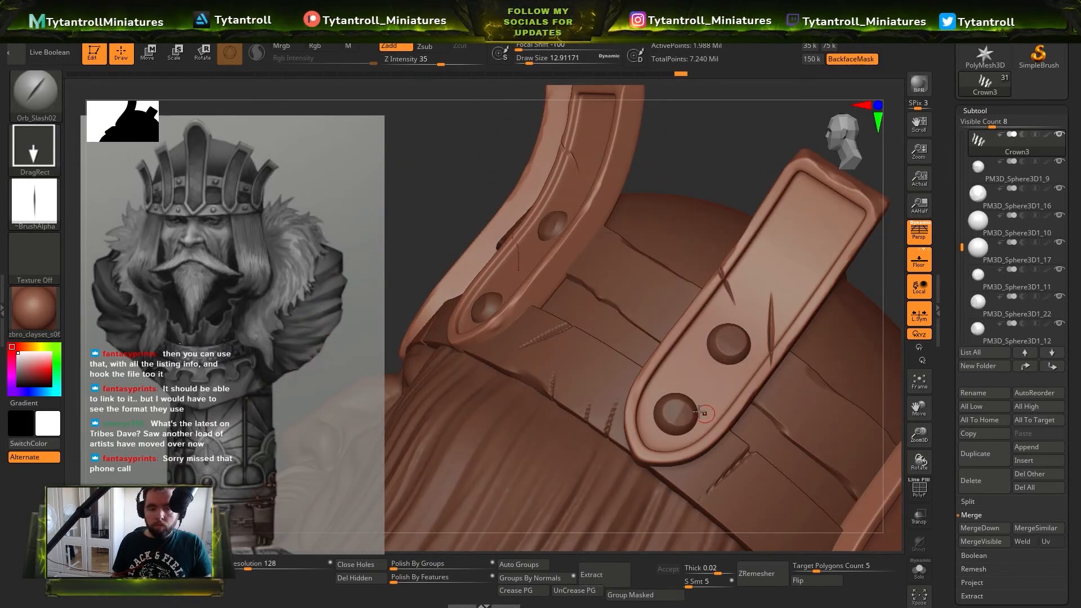
mouse_move(746, 254)
right_mouse_down("ctrl")
mouse_move(723, 185)
mouse_move(631, 169)
right_mouse_up("ctrl")
mouse_move(822, 214)
right_mouse_down()
mouse_move(721, 231)
mouse_move(772, 180)
mouse_move(826, 225)
right_mouse_up()
Trim the edges of the carved slashes on the spikes with TrimDynamic to wear them down
key("b")
key("t")
key("d")
right_click_drag(828, 316, 811, 360)
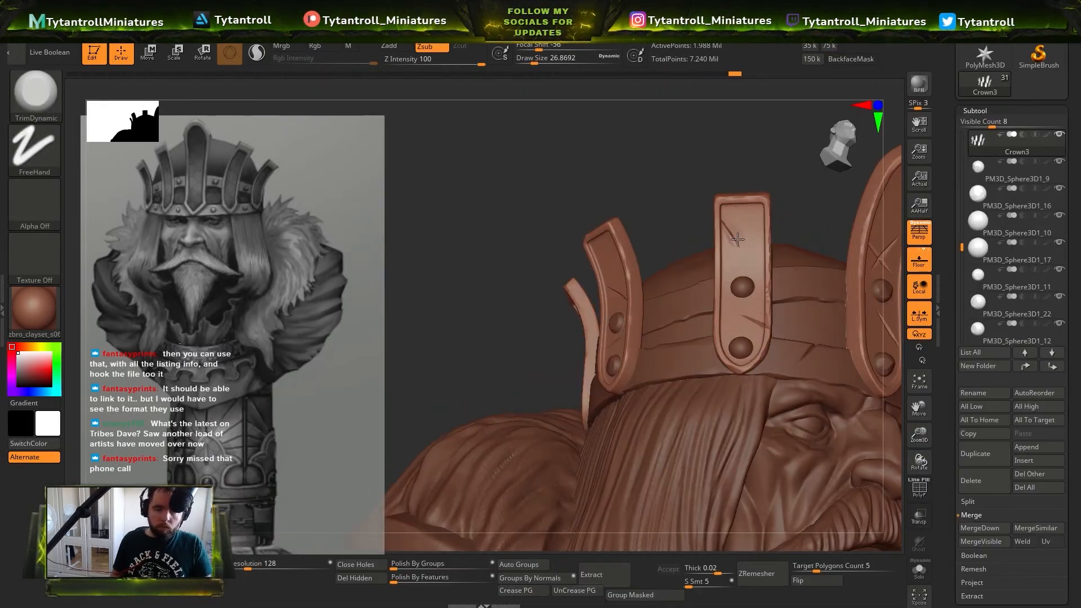
right_click_drag(810, 253, 816, 315, "ctrl")
mouse_move(817, 315)
right_mouse_down()
mouse_move(880, 313)
mouse_move(811, 293)
right_mouse_up()
mouse_move(811, 292)
right_mouse_down("ctrl")
mouse_move(805, 225)
mouse_move(805, 259)
mouse_move(745, 132)
mouse_move(811, 225)
mouse_move(788, 247)
right_mouse_up("ctrl")
Build up uneven Clay patches on the front spike with backface masking on, and flatten them with TrimDynamic
key("b")
left_click(591, 217)
left_click(852, 59)
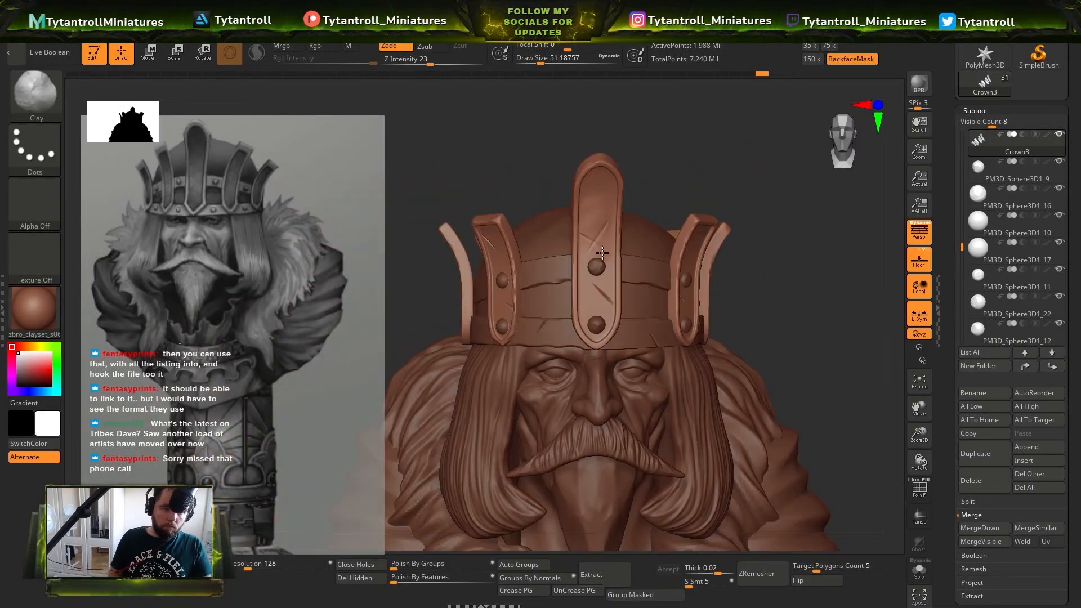
left_click_drag(601, 326, 605, 295)
key("b")
key("t")
key("d")
mouse_move(710, 167)
right_mouse_down()
mouse_move(702, 151)
mouse_move(624, 174)
right_mouse_up()
left_click_drag(687, 242, 692, 270)
right_click_drag(675, 186, 608, 183)
Add Clay unevenness to the recessed faces of the side spikes
key("b")
key("c")
key("l")
mouse_move(745, 310)
right_mouse_down()
mouse_move(676, 270)
mouse_move(693, 284)
right_mouse_up()
left_click_drag(774, 300, 766, 300)
mouse_move(766, 300)
right_mouse_down()
mouse_move(794, 191)
mouse_move(748, 208)
right_mouse_up()
Isolate the crown spikes and build up Clay patches on the recessed faces of the side spikes
left_click(918, 570)
key("s")
key("b")
left_click(449, 429)
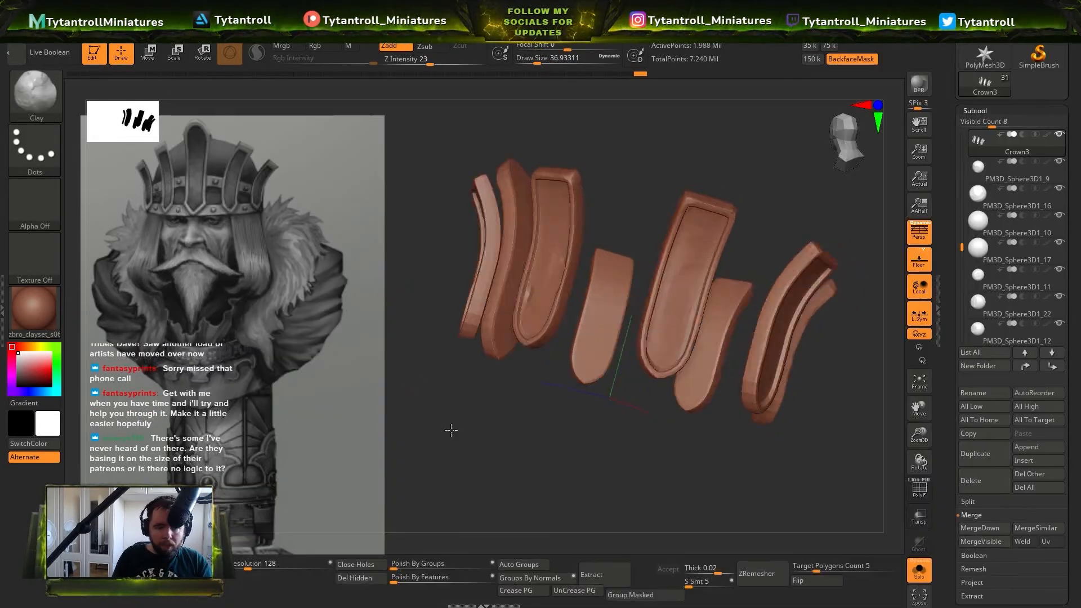
right_click_drag(448, 429, 405, 422)
left_click_drag(514, 290, 533, 283)
key("s")
mouse_move(608, 428)
left_mouse_down()
mouse_move(642, 394)
mouse_move(547, 373)
left_mouse_up()
Flatten the Clay build-up on the isolated spikes with TrimDynamic and show all subtools again
key("b")
key("t")
key("d")
left_click_drag(603, 332, 603, 352)
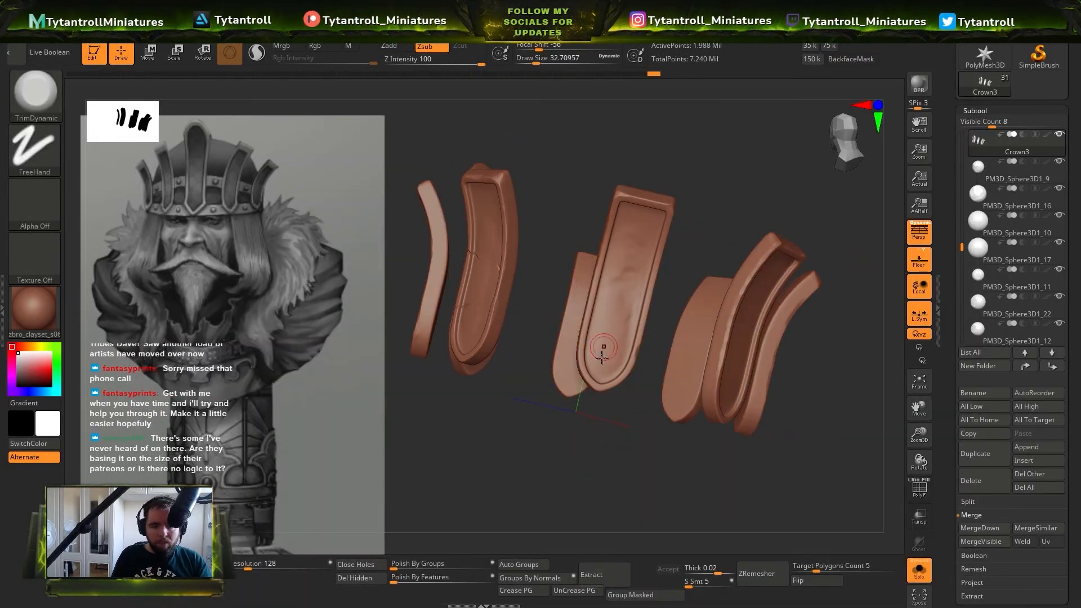
mouse_move(636, 450)
left_mouse_down()
mouse_move(611, 466)
mouse_move(664, 479)
left_mouse_up()
left_click(919, 570)
Isolate the spikes again and add broad Clay strokes to the next side and rear spike faces
key("b")
key("c")
key("l")
left_click(918, 570)
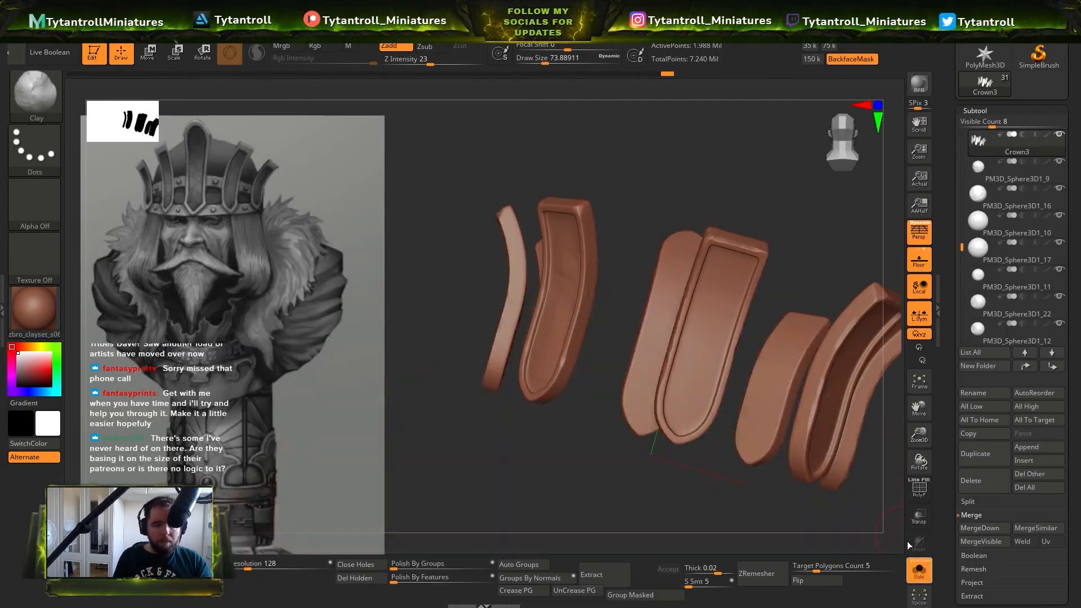
left_click_drag(690, 392, 698, 360)
mouse_move(670, 197)
left_mouse_down()
mouse_move(735, 210)
mouse_move(726, 225)
left_mouse_up()
left_click_drag(731, 371, 721, 398)
mouse_move(821, 467)
left_mouse_down()
mouse_move(801, 450)
mouse_move(771, 450)
left_mouse_up()
Alternate TrimDynamic and Clay on the isolated spikes to roughen their recessed faces further
key("b")
key("t")
key("d")
key("b")
key("c")
key("l")
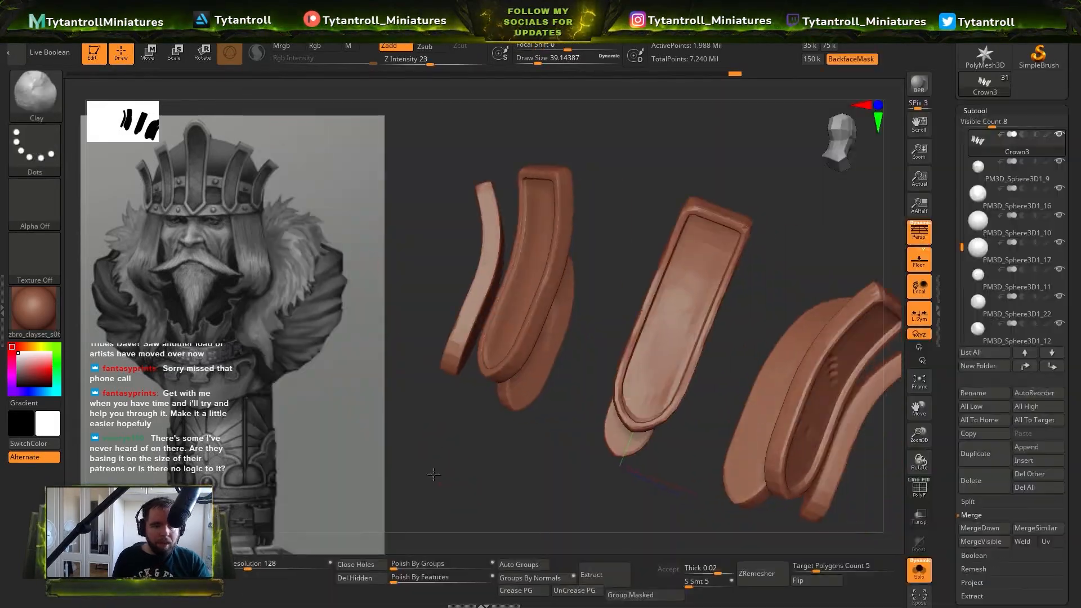
left_click_drag(434, 473, 478, 462)
Undo the last stroke and flatten the raised patches on the slashed side spikes with TrimDynamic
key("b")
key("t")
key("d")
key("ctrl+z")
left_click_drag(644, 302, 622, 319)
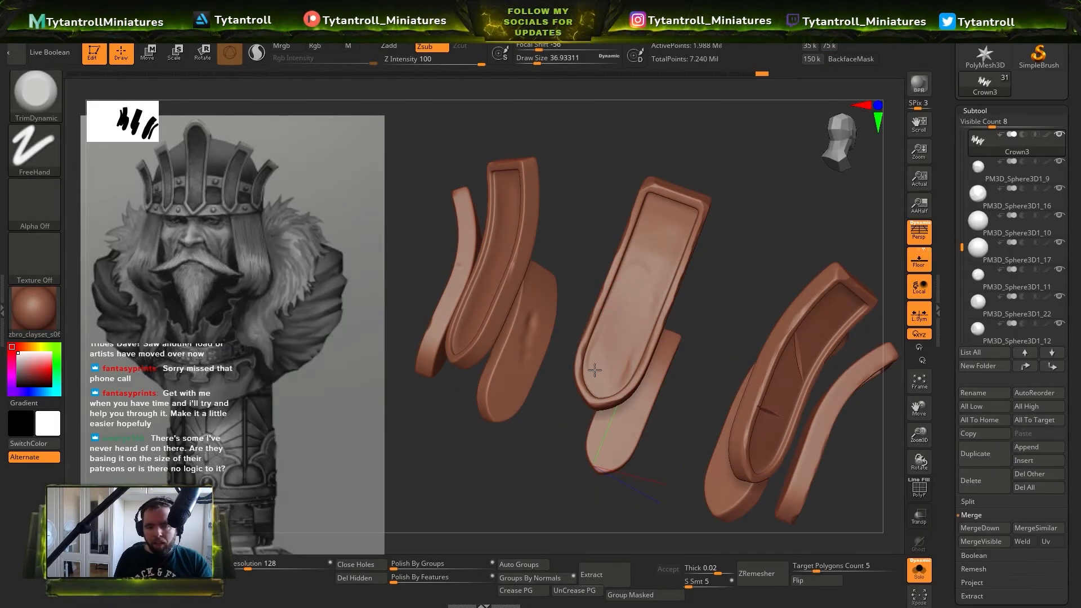
mouse_move(749, 186)
left_mouse_down()
mouse_move(796, 202)
mouse_move(754, 197)
left_mouse_up()
left_click_drag(788, 349, 805, 337)
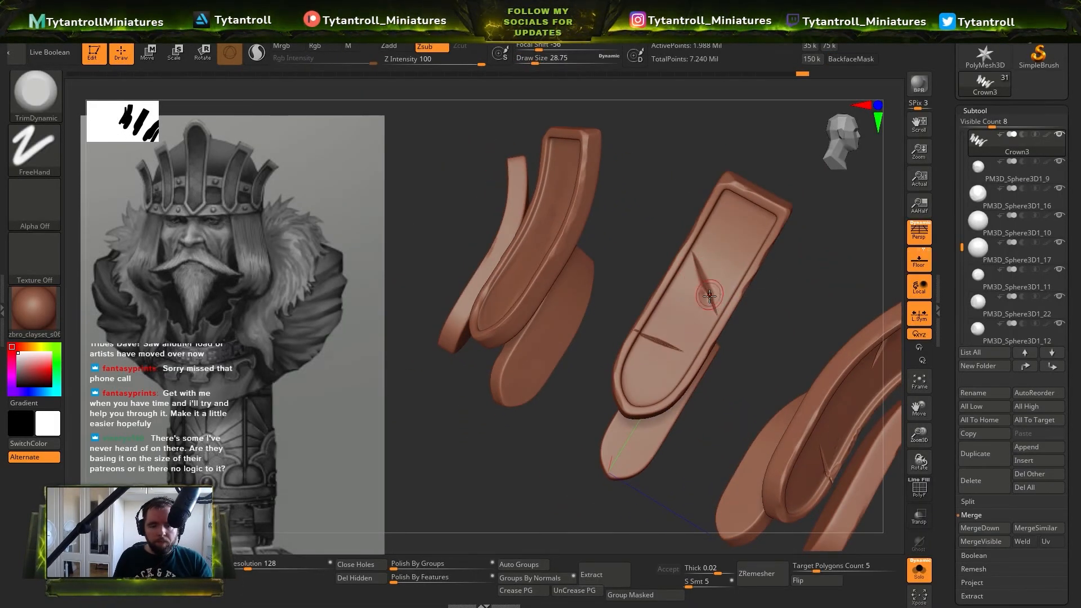
Check the spikes' polygroups, finish roughening their faces with Clay and TrimDynamic, and show all subtools again
key("b")
key("c")
key("l")
key("shift+f")
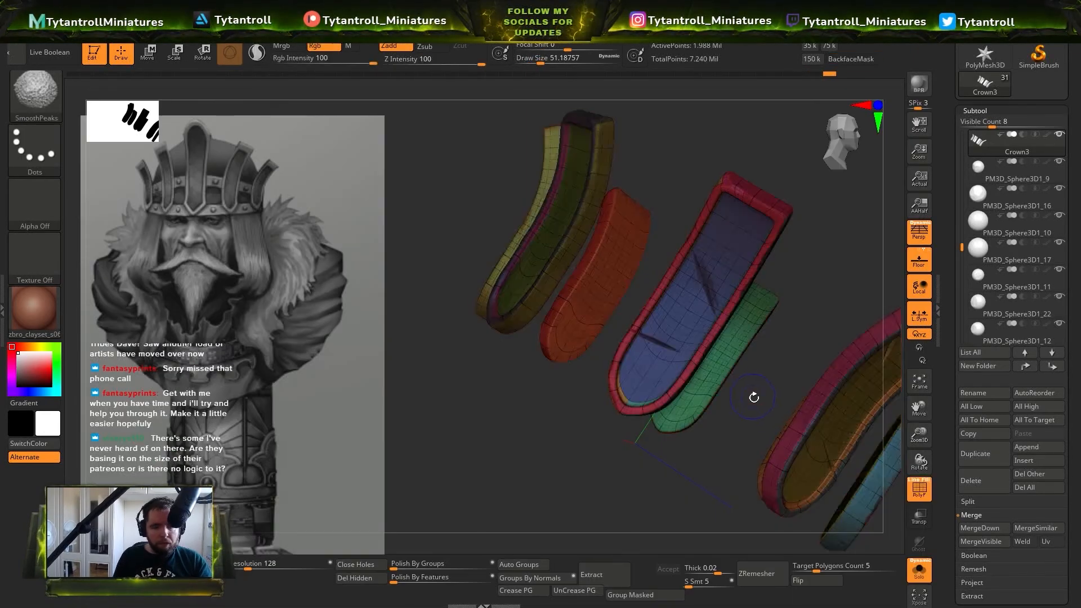
key("shift+f")
key("b")
key("t")
key("d")
mouse_move(799, 237)
left_mouse_down()
mouse_move(880, 295)
mouse_move(873, 283)
mouse_move(759, 278)
mouse_move(679, 300)
mouse_move(858, 215)
left_mouse_up()
key("alt+s")
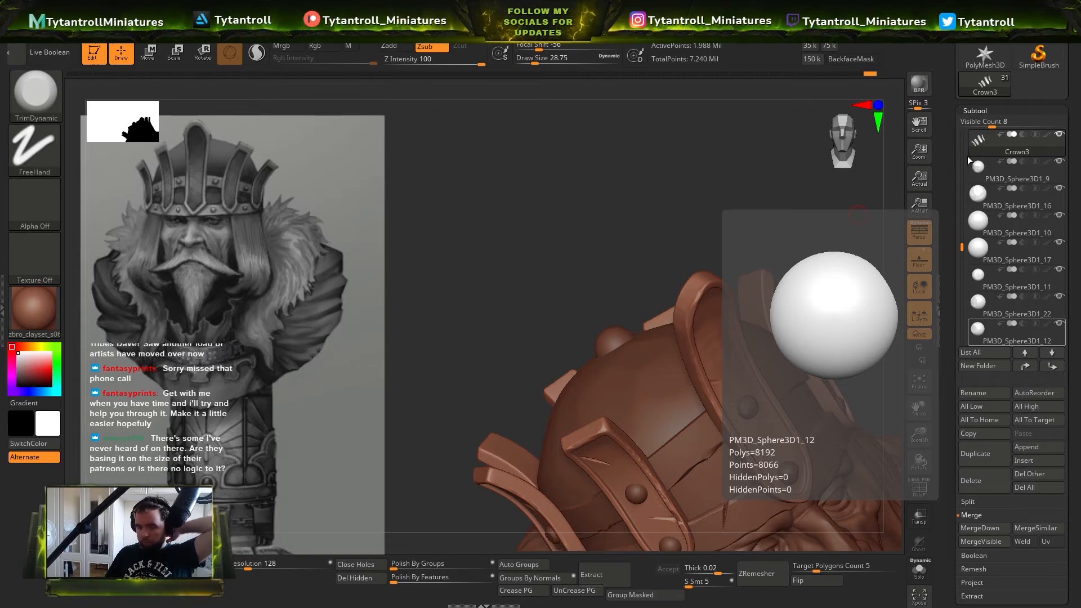
Make the knob on top of the dome active, trim hammered facets into it and hide the floor grid
left_click_drag(858, 215, 833, 270)
left_click(533, 406, "alt")
left_click_drag(829, 318, 799, 383)
left_click_drag(731, 348, 674, 380)
left_click_drag(522, 401, 532, 414)
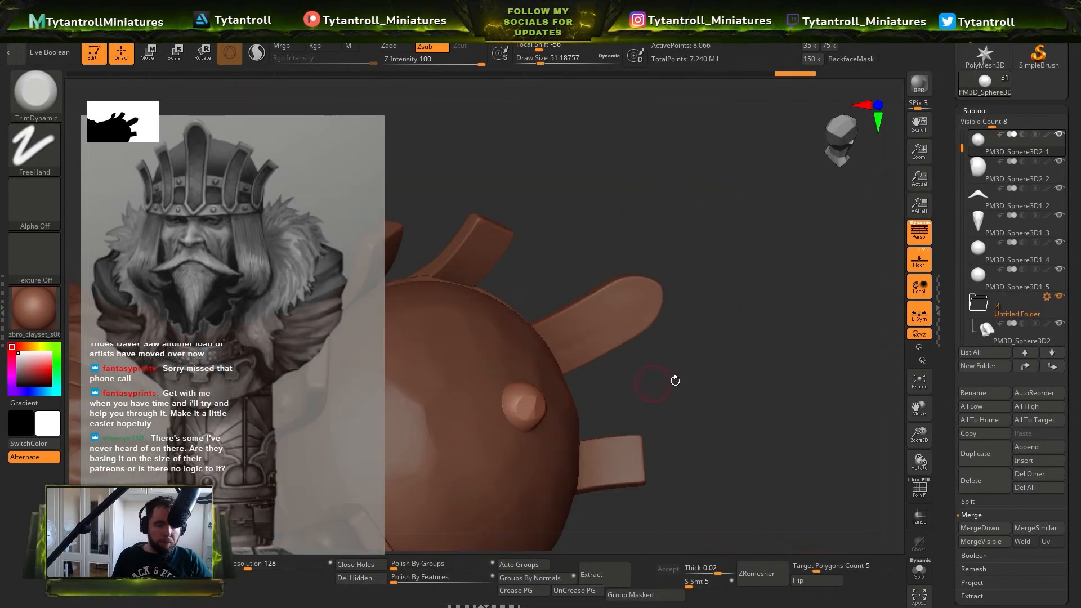
left_click_drag(675, 380, 754, 411)
left_click_drag(579, 385, 586, 402)
left_click(918, 260)
left_click_drag(816, 281, 732, 197)
Make the crown's dome active and flatten broad facets into its surface with a large TrimDynamic brush
left_click(573, 321, "alt")
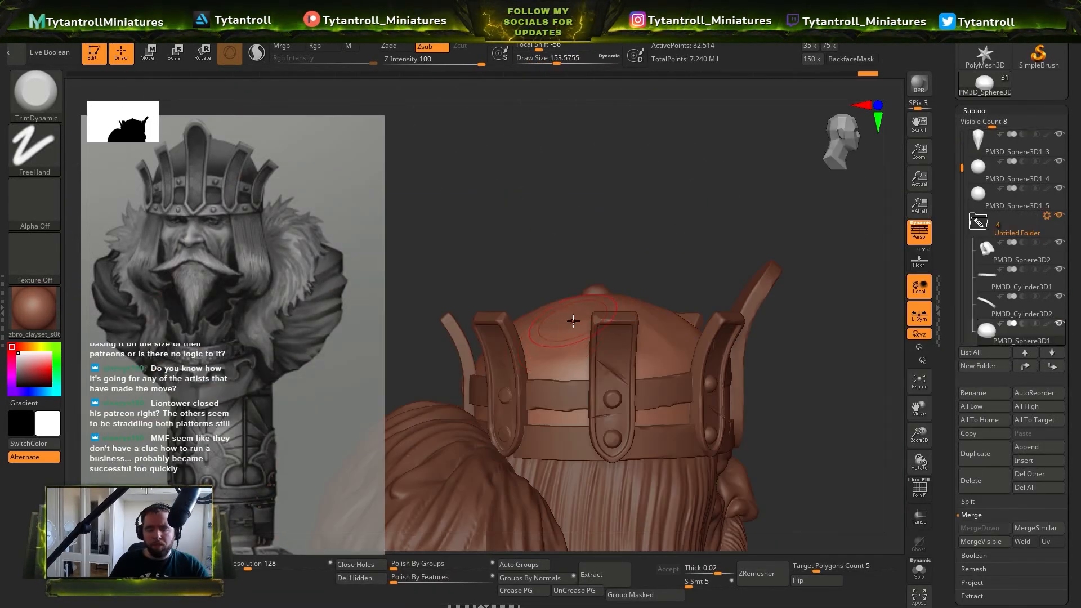
left_click_drag(573, 264, 603, 427)
left_click(610, 274, "alt")
left_click_drag(678, 163, 686, 211)
key("s")
left_click_drag(622, 277, 602, 276)
left_click_drag(800, 185, 799, 270)
left_click_drag(614, 266, 605, 270)
Subdivide the dome once and continue trimming hammered facets around the central knob
left_click(653, 193, "alt")
left_click_drag(805, 248, 770, 260, "alt")
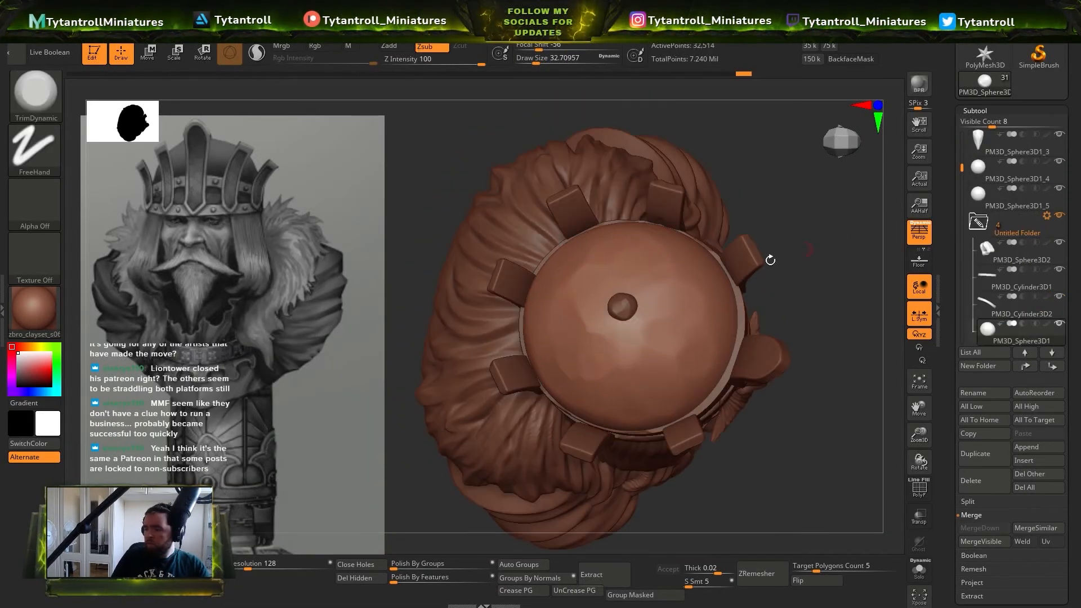
left_click_drag(637, 331, 650, 324)
left_click_drag(782, 286, 780, 231)
left_click_drag(579, 289, 597, 284)
left_click_drag(787, 197, 768, 253)
left_click_drag(580, 275, 553, 254)
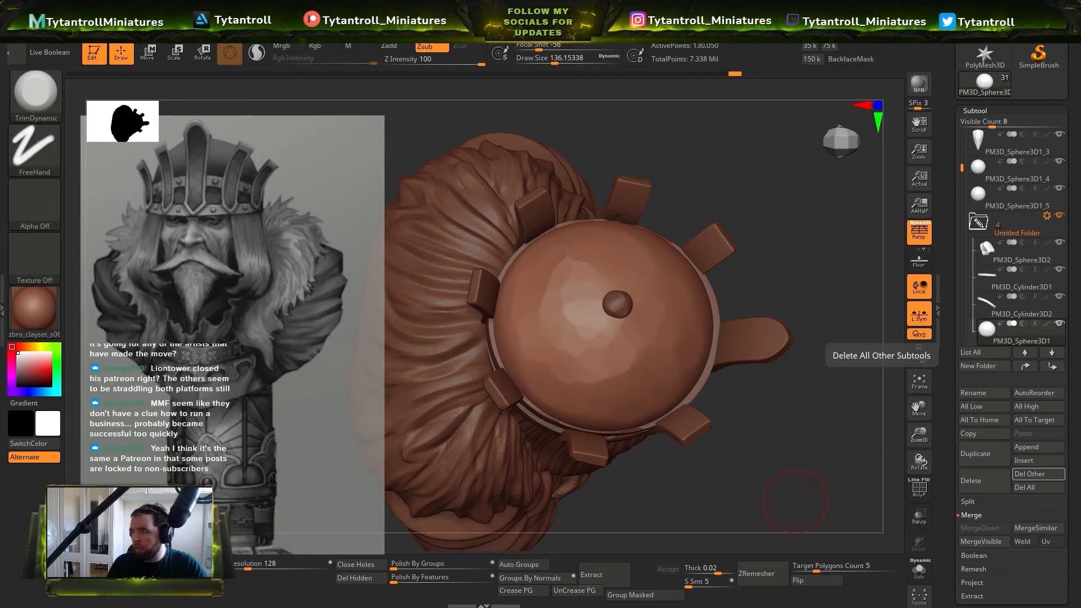
Make the fur collar active and carve fine strand grooves across its front and shoulder side with Orb_Cracks
left_click_drag(795, 500, 692, 197)
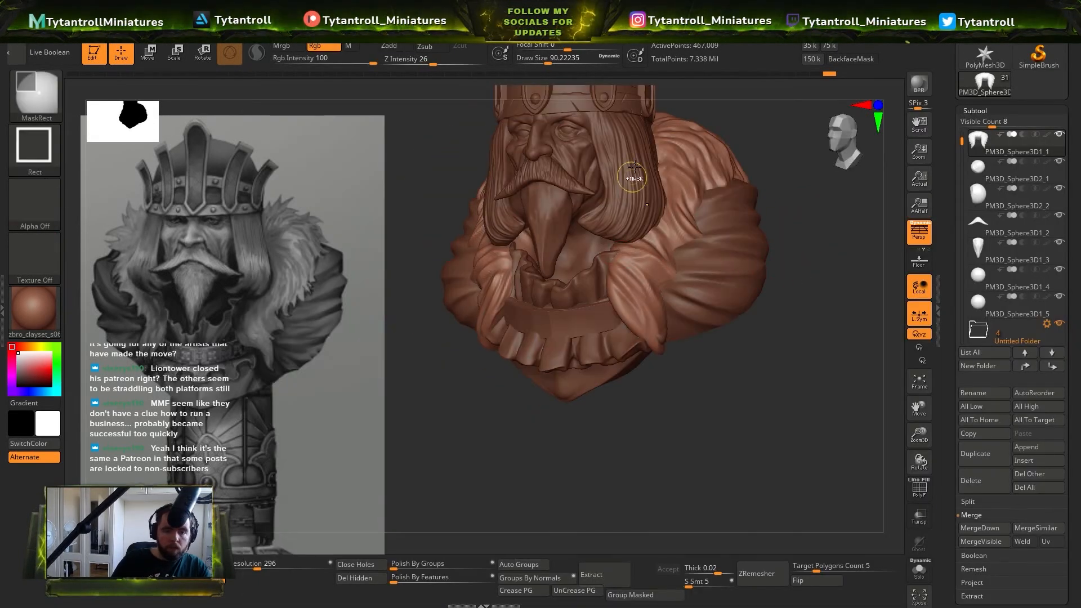
right_click_drag(634, 166, 647, 237, "ctrl")
left_click_drag(606, 246, 649, 273)
left_click_drag(842, 273, 685, 325)
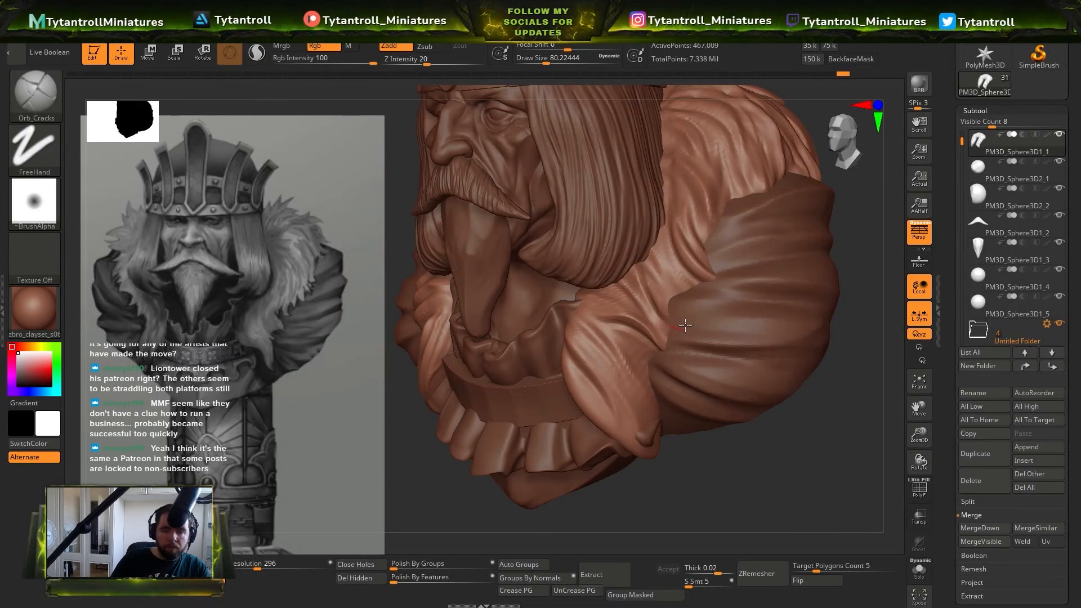
right_click_drag(650, 235, 722, 390)
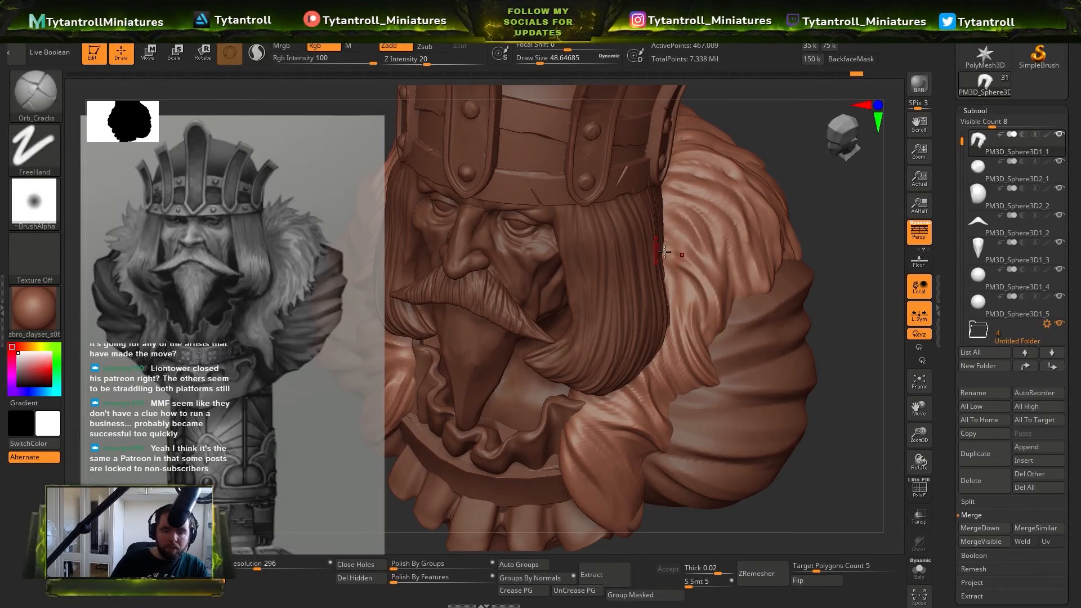
right_click_drag(664, 251, 703, 300)
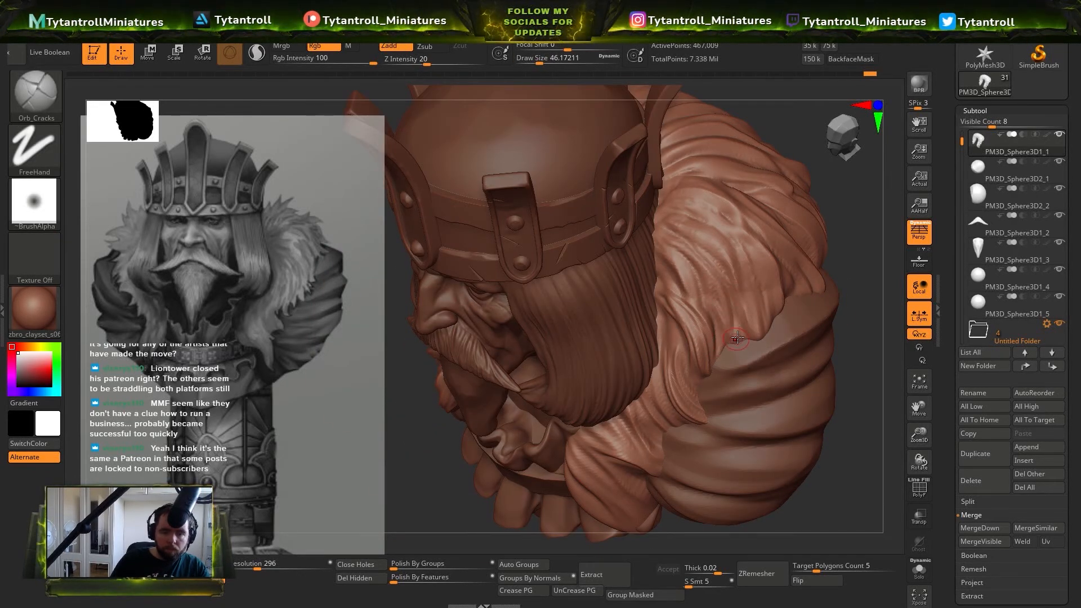
right_click_drag(681, 255, 638, 279)
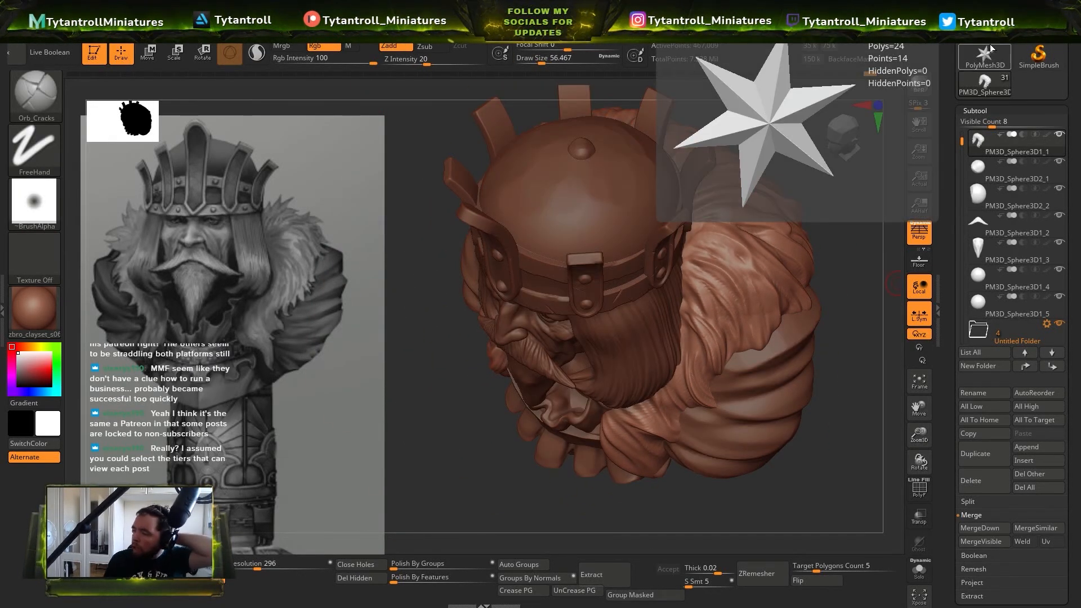
Make the puffed shoulder sleeves active, refine their folds with TrimDynamic and Clay, and adjust the bust's silhouette with SnakeHook
mouse_move(866, 451)
right_mouse_down()
mouse_move(889, 407)
mouse_move(856, 422)
mouse_move(833, 389)
right_mouse_up()
left_click(784, 402, "alt")
key("b")
key("t")
key("d")
left_click_drag(833, 405, 760, 484)
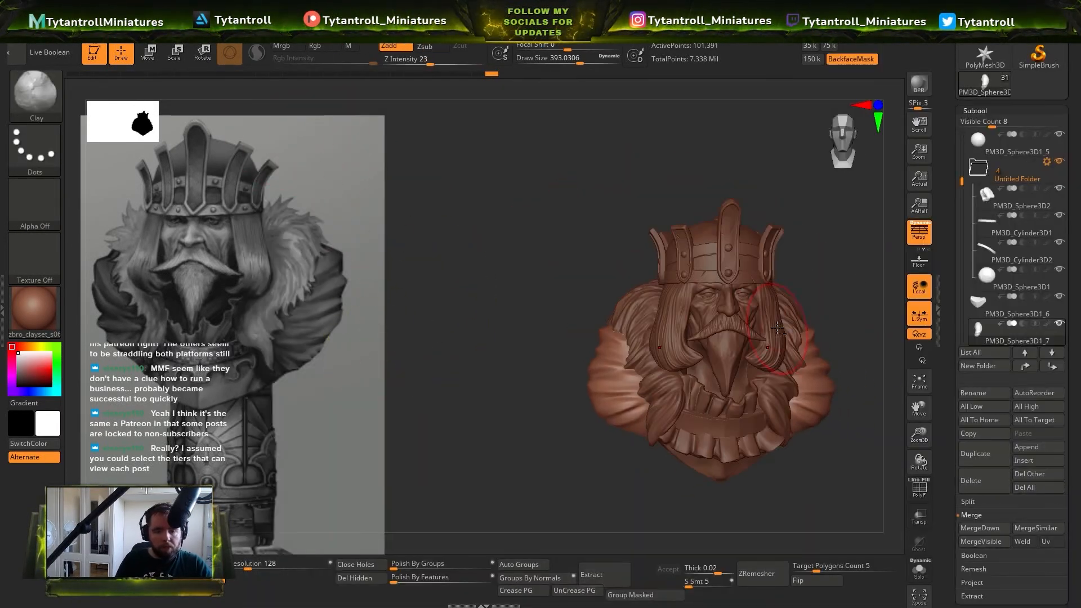
key("b")
key("s")
key("h")
mouse_move(421, 283)
right_mouse_down()
mouse_move(484, 285)
mouse_move(428, 292)
right_mouse_up()
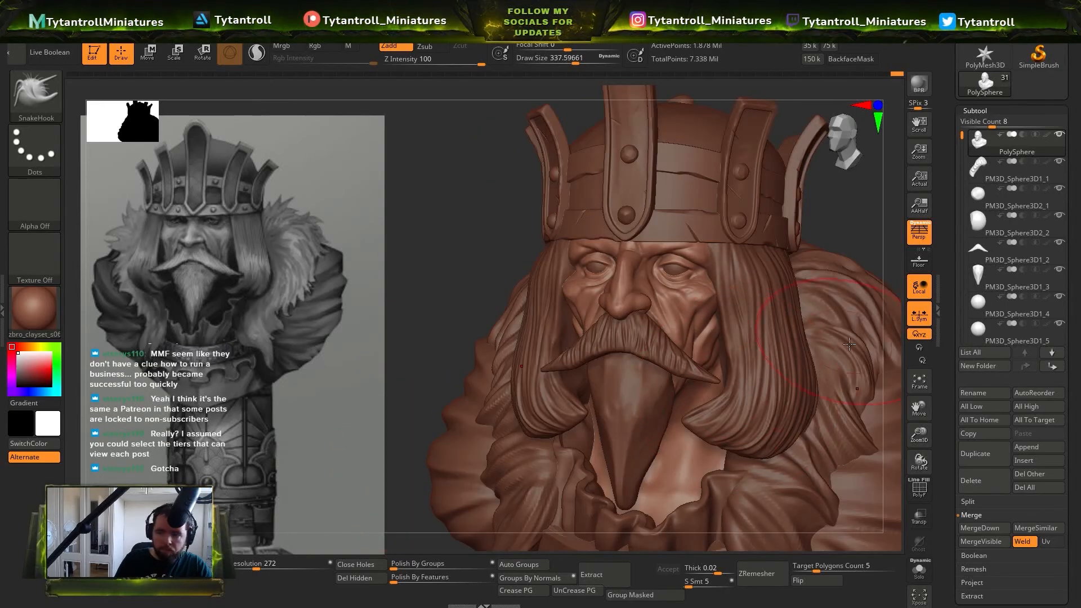
Isolate the head and body and work over the neck and back of the skull with the Clay brush
left_click(919, 569)
mouse_move(833, 349)
right_mouse_down()
mouse_move(788, 304)
mouse_move(801, 317)
mouse_move(709, 314)
mouse_move(766, 284)
right_mouse_up()
key("b")
key("c")
key("l")
right_click_drag(292, 115, 743, 260)
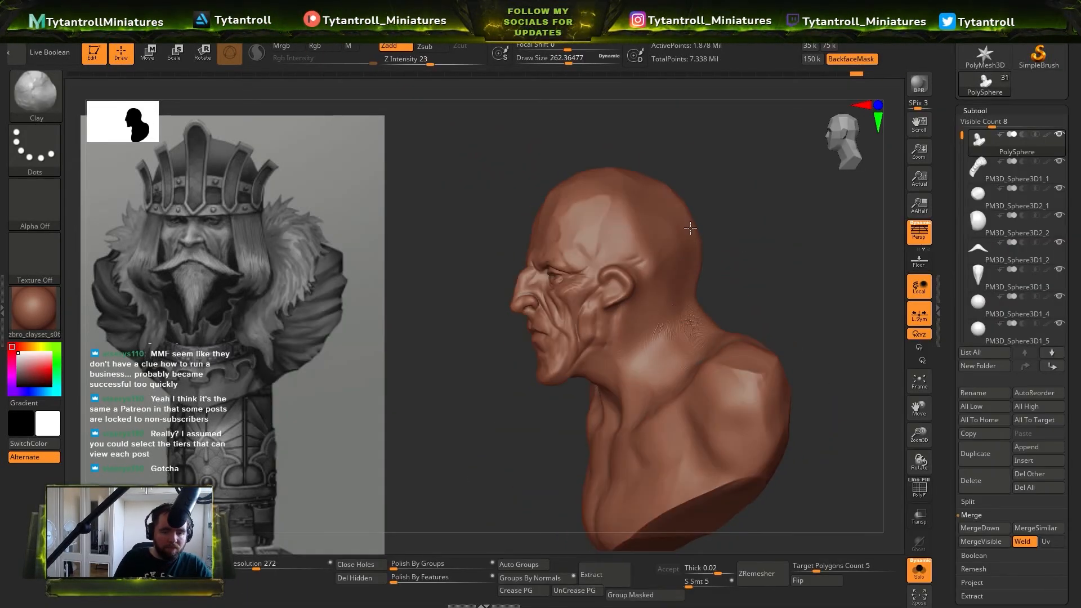
right_click_drag(697, 376, 691, 349)
mouse_move(691, 349)
right_mouse_down("ctrl")
mouse_move(690, 331)
mouse_move(771, 284)
mouse_move(839, 217)
right_mouse_up("ctrl")
Sculpt the ear's outer rim and inner folds with small Clay, ClayBuildup and Standard brushes
key("b")
left_click(338, 150)
mouse_move(419, 301)
right_mouse_down()
mouse_move(465, 270)
mouse_move(367, 271)
mouse_move(430, 308)
mouse_move(456, 283)
right_mouse_up()
key("s")
left_click_drag(702, 277, 691, 276)
key("b")
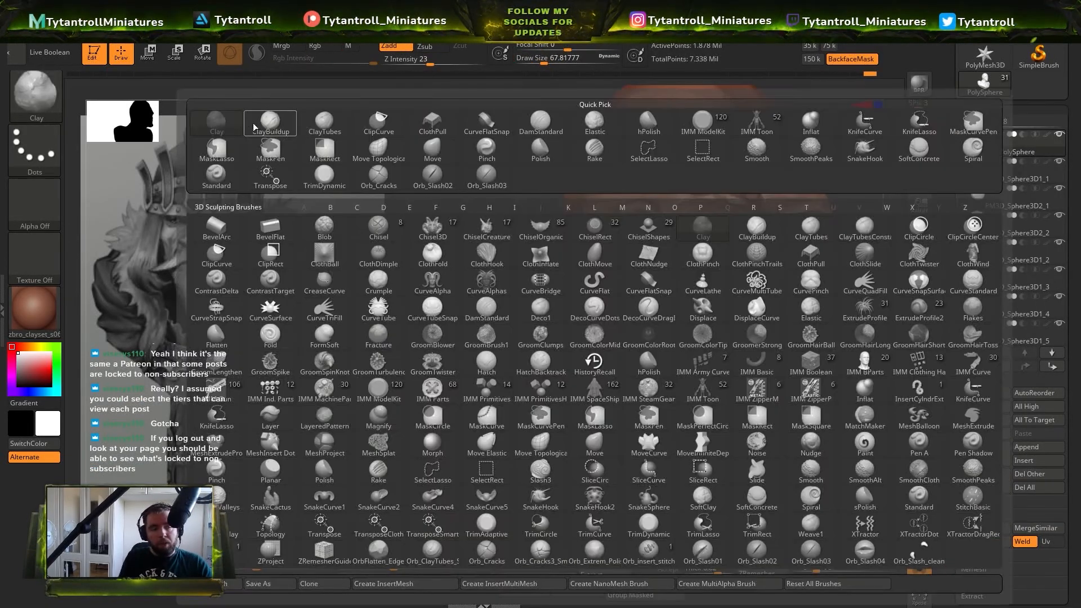
left_click(253, 126)
right_click_drag(687, 334, 723, 343)
key("s")
mouse_move(673, 301)
right_mouse_down("ctrl")
mouse_move(466, 294)
mouse_move(631, 205)
right_mouse_up("ctrl")
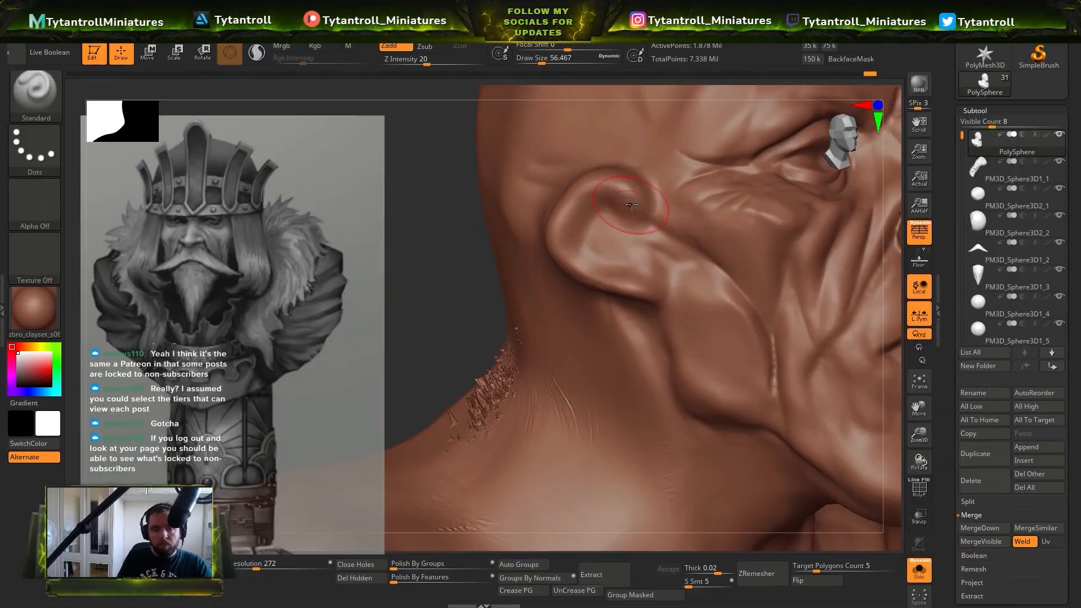
mouse_move(605, 157)
right_mouse_down()
mouse_move(415, 276)
mouse_move(593, 277)
right_mouse_up()
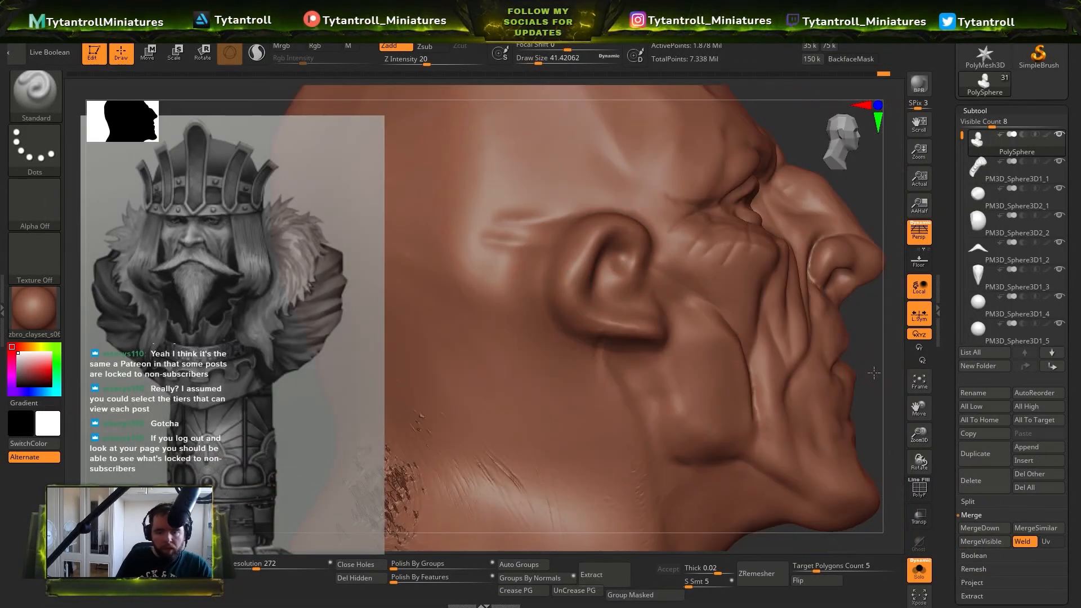
Compare the head with the full bust, isolate it again and sharpen its creases with DamStandard
mouse_move(874, 373)
right_mouse_down()
mouse_move(794, 360)
mouse_move(795, 205)
mouse_move(749, 213)
right_mouse_up()
left_click(919, 570)
left_click(918, 571)
key("b")
key("d")
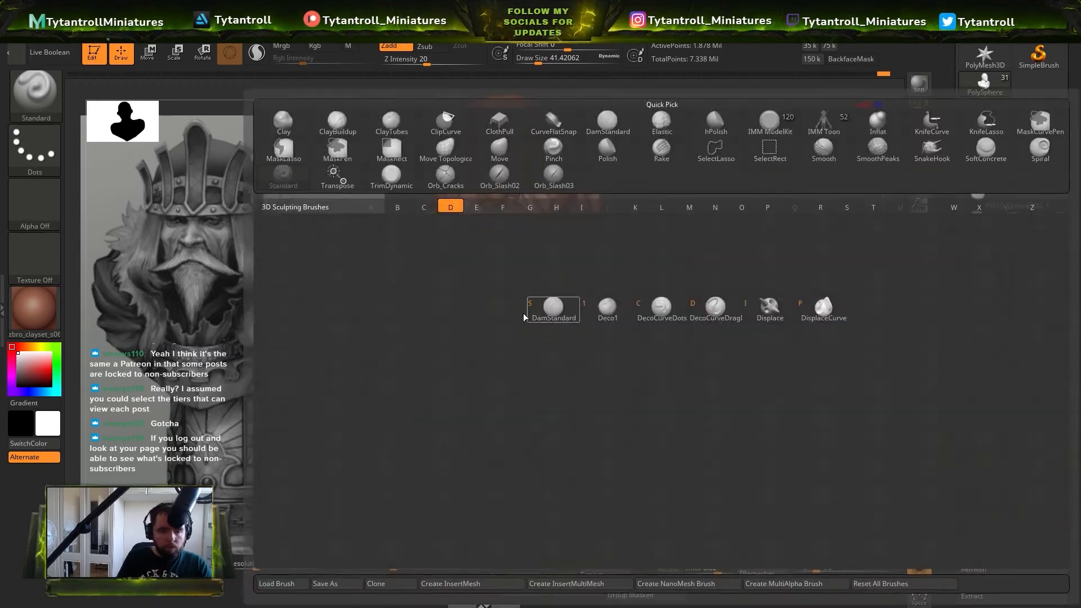
key("s")
mouse_move(524, 317)
right_mouse_down()
mouse_move(523, 304)
mouse_move(601, 270)
mouse_move(699, 108)
right_mouse_up()
Refine the neck and shoulders with Clay, remesh the body at resolution 272 and show all subtools again
key("2")
mouse_move(762, 133)
right_mouse_down("ctrl")
mouse_move(763, 218)
mouse_move(670, 298)
right_mouse_up("ctrl")
key("s")
left_click_drag(640, 303, 637, 303)
key("1")
right_click_drag(494, 298, 509, 256)
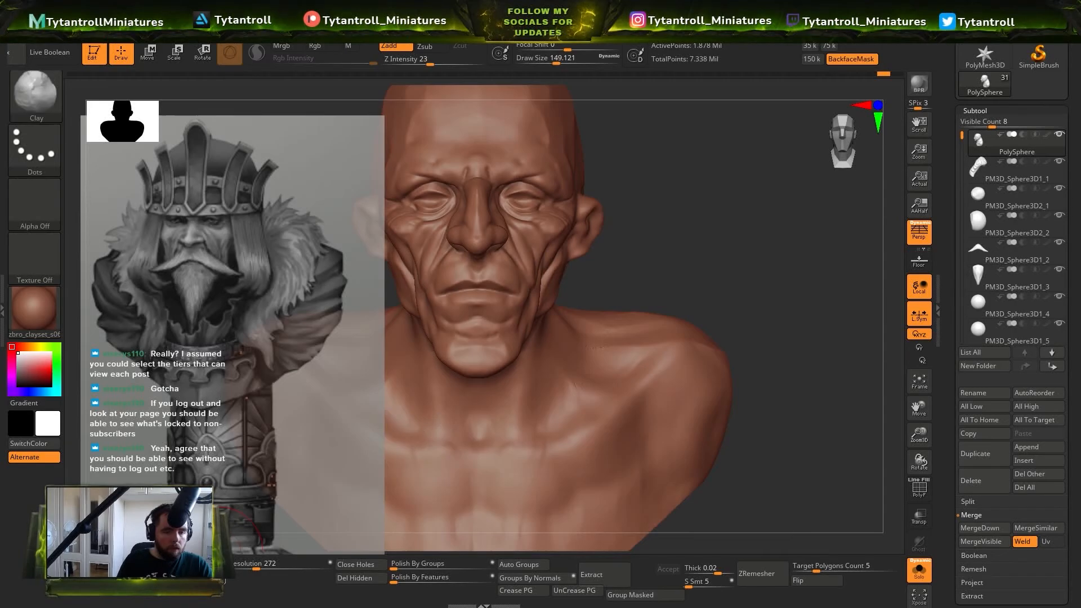
mouse_move(220, 550)
right_mouse_down()
mouse_move(270, 360)
mouse_move(280, 417)
mouse_move(241, 128)
mouse_move(315, 259)
right_mouse_up()
right_click_drag(729, 259, 679, 350)
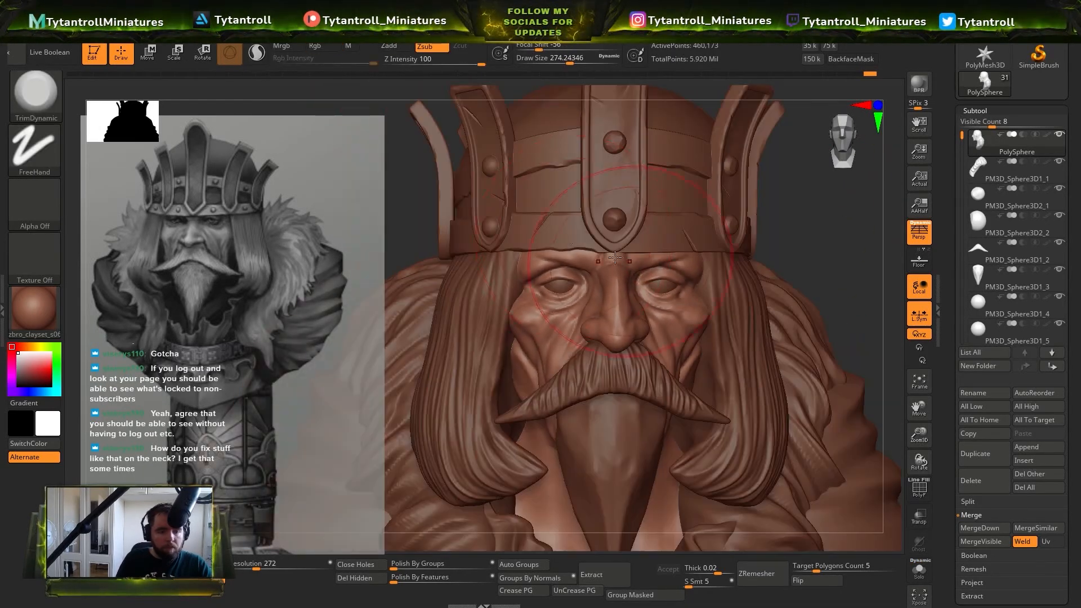
Mask everything except the crown across all subtools, adjust the crown on the head with the gizmo and clear the mask
key("w")
left_click(688, 215)
left_click(36, 95, "ctrl")
left_click(275, 148, "ctrl")
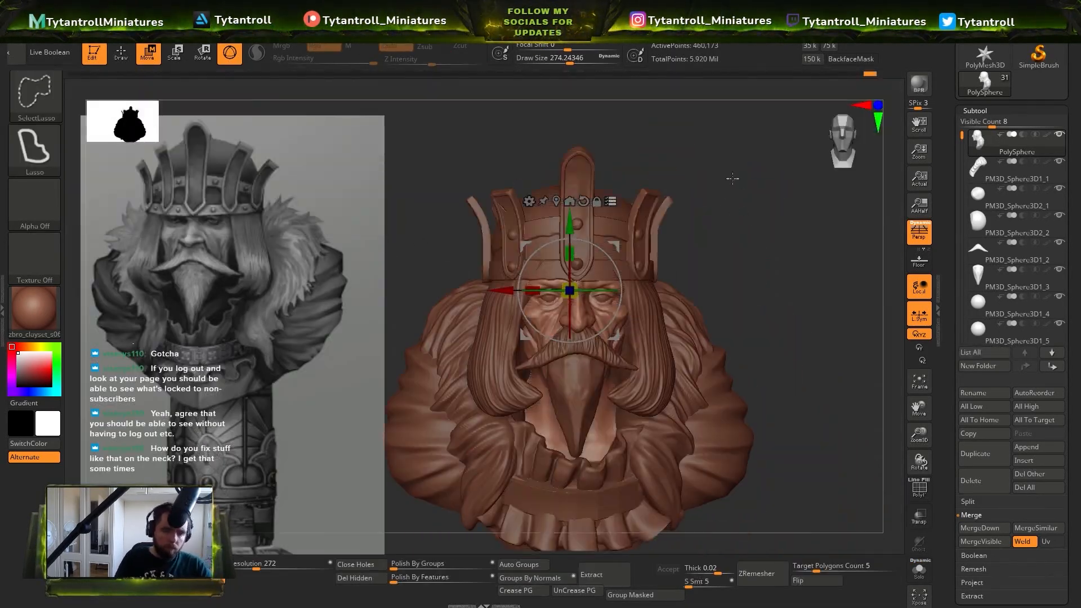
left_click(790, 184, "ctrl")
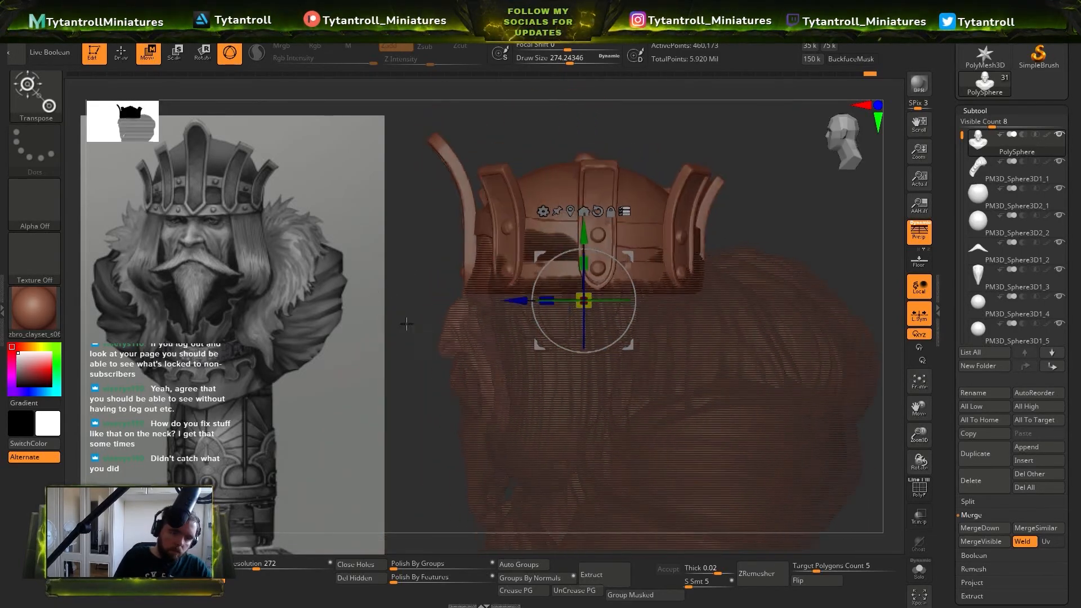
left_click_drag(780, 169, 808, 197, "ctrl")
key("q")
Refit the crown more tightly to the head with the gizmo and Move brush while masking the rest, and clear the mask
left_click_drag(638, 259, 719, 222, "shift")
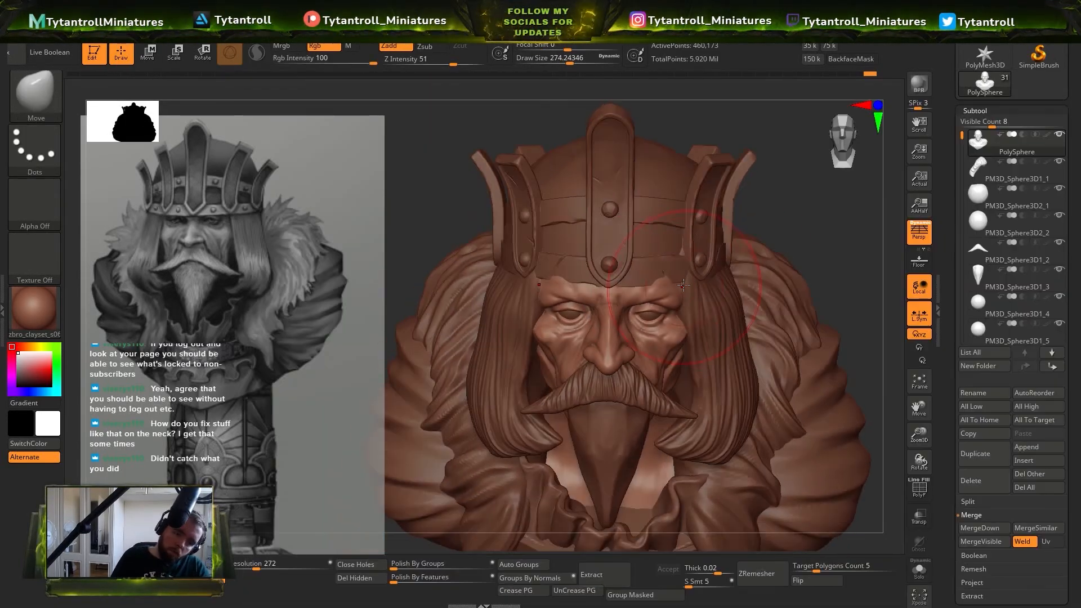
key("w")
left_click_drag(610, 209, 610, 194)
key("q")
left_click_drag(779, 225, 703, 231)
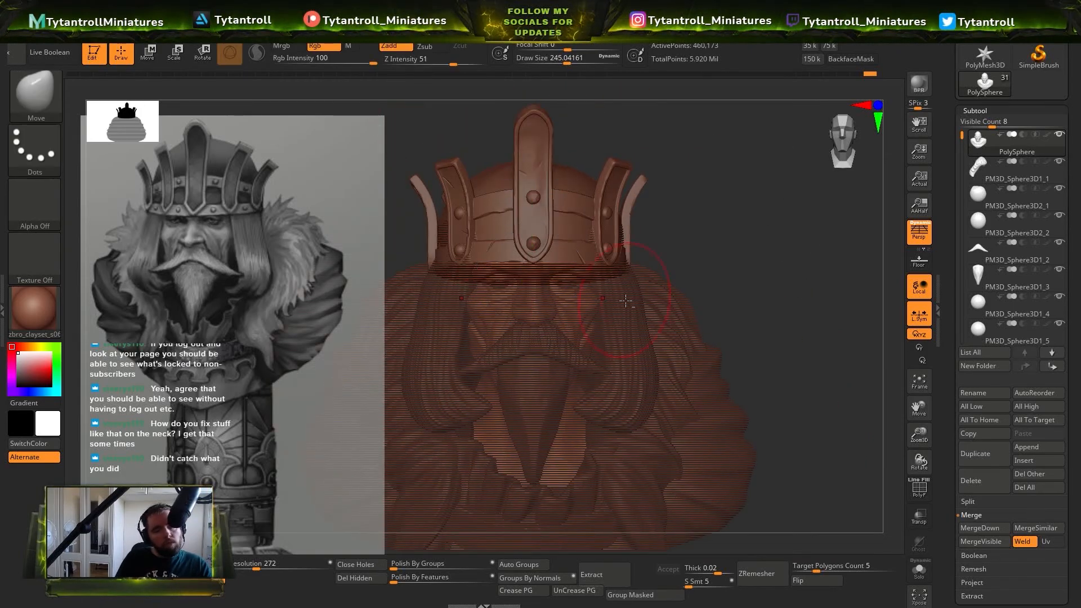
left_click_drag(780, 169, 807, 197, "ctrl")
Isolate the head and body, reshape the upper back and neck with Move and Clay, and show the full bust again
left_click(630, 287, "alt")
right_click_drag(624, 259, 543, 338)
right_click_drag(670, 332, 754, 284, "shift")
right_click_drag(759, 459, 810, 453, "alt")
left_click(591, 285, "alt")
left_click(919, 569)
right_click_drag(732, 265, 637, 311)
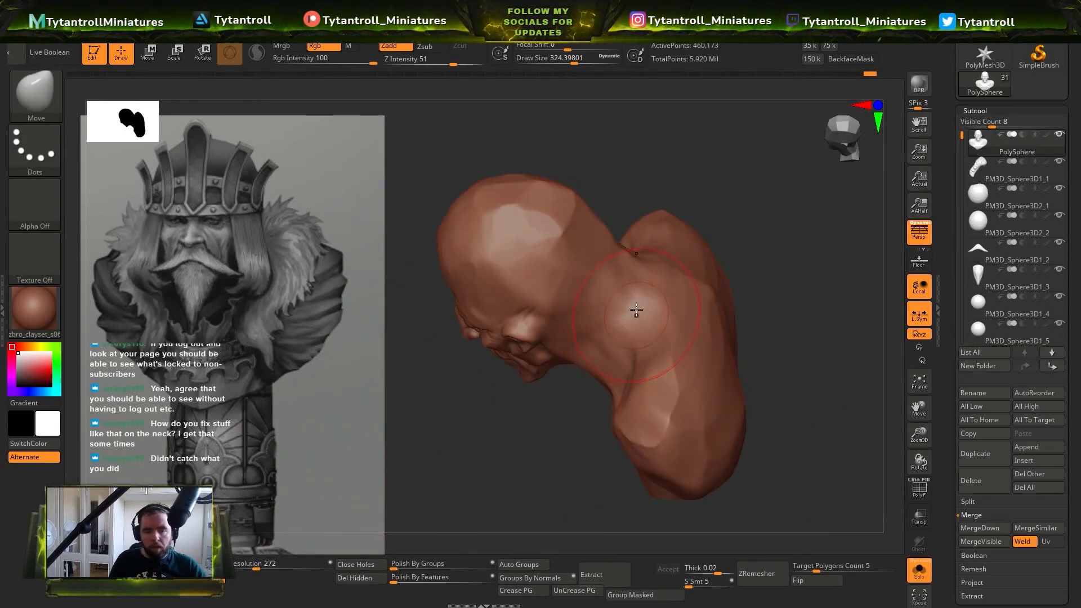
key("b")
key("c")
key("l")
right_click_drag(568, 337, 656, 301, "shift")
key("shift+s")
right_click_drag(732, 332, 745, 410, "ctrl")
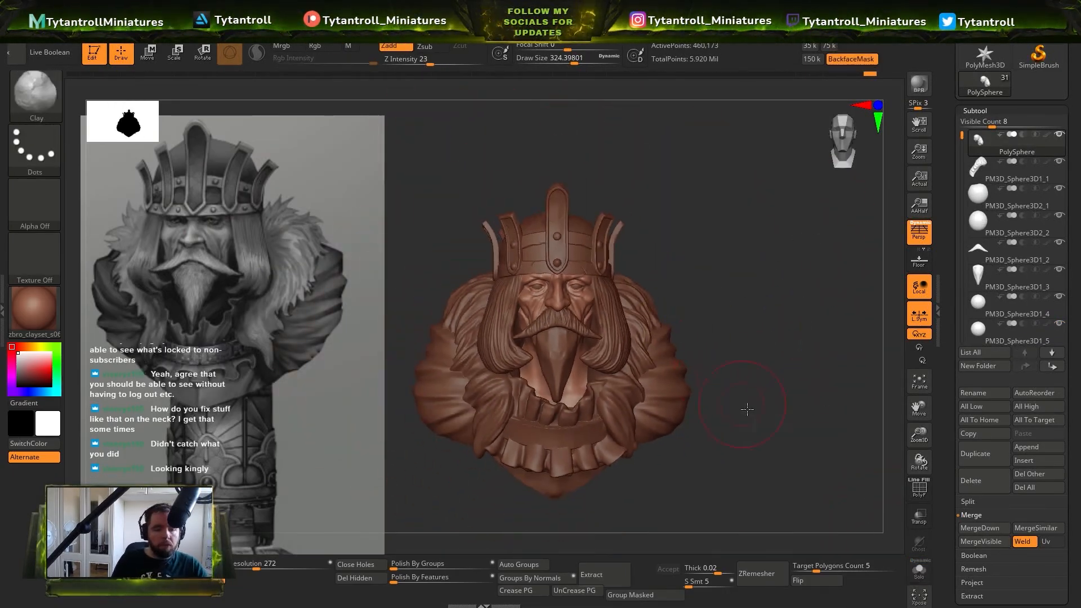
Make the fur collar active and pull pointed fur tips out along its lower back edge with SnakeHook
mouse_move(821, 354)
right_mouse_down()
mouse_move(721, 342)
mouse_move(779, 362)
mouse_move(839, 360)
mouse_move(743, 312)
right_mouse_up()
left_click(608, 371, "alt")
left_click(574, 362, "alt")
mouse_move(658, 310)
right_mouse_down()
mouse_move(749, 450)
mouse_move(850, 398)
mouse_move(844, 388)
right_mouse_up()
key("s")
left_click(649, 431)
right_click_drag(706, 375, 730, 371)
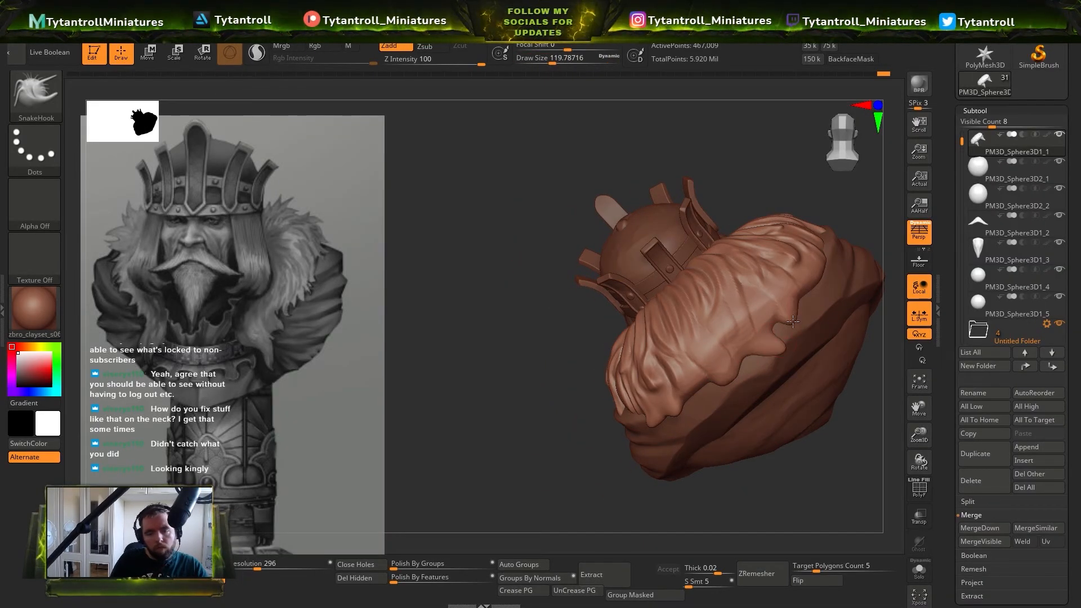
right_click_drag(793, 321, 782, 360)
Carve flowing strand grooves down the back of the fur collar with Orb_Cracks
key("3")
right_click_drag(726, 406, 658, 443)
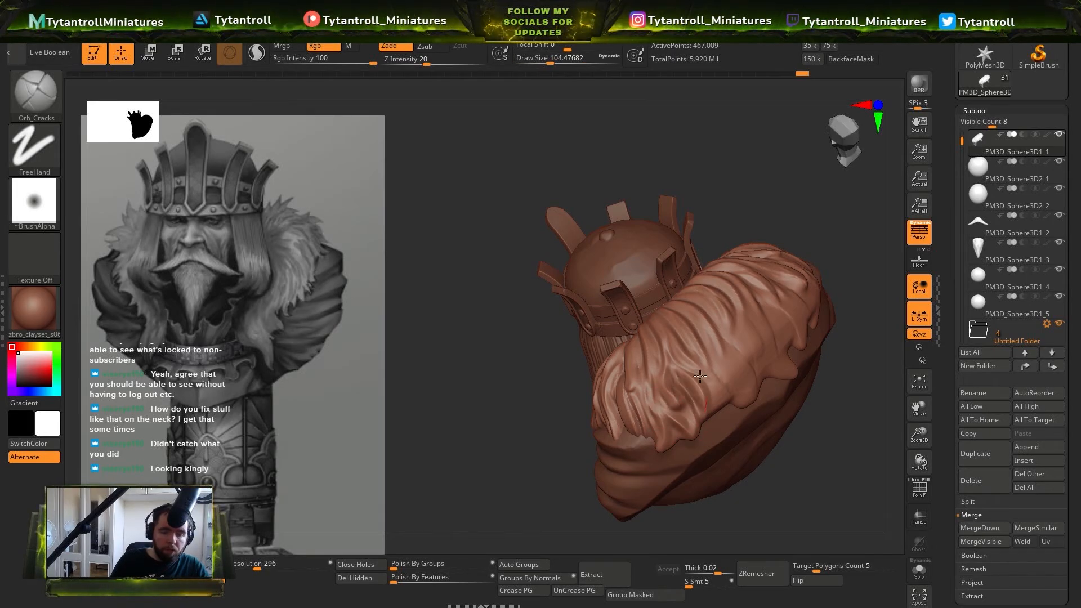
right_click_drag(699, 375, 743, 397)
right_click_drag(704, 359, 758, 352)
key("s")
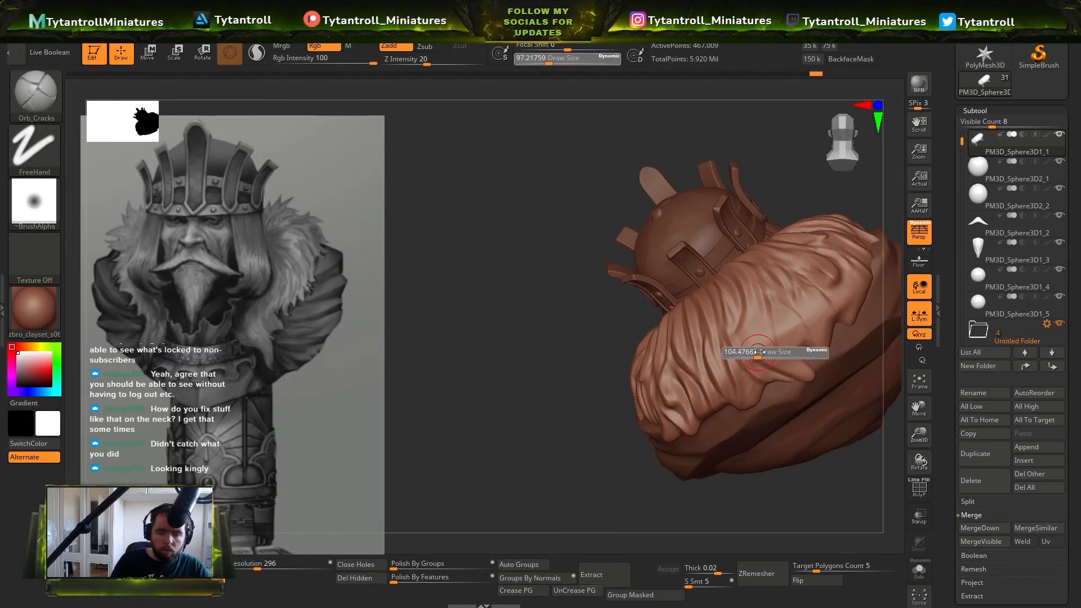
right_click_drag(806, 305, 814, 357)
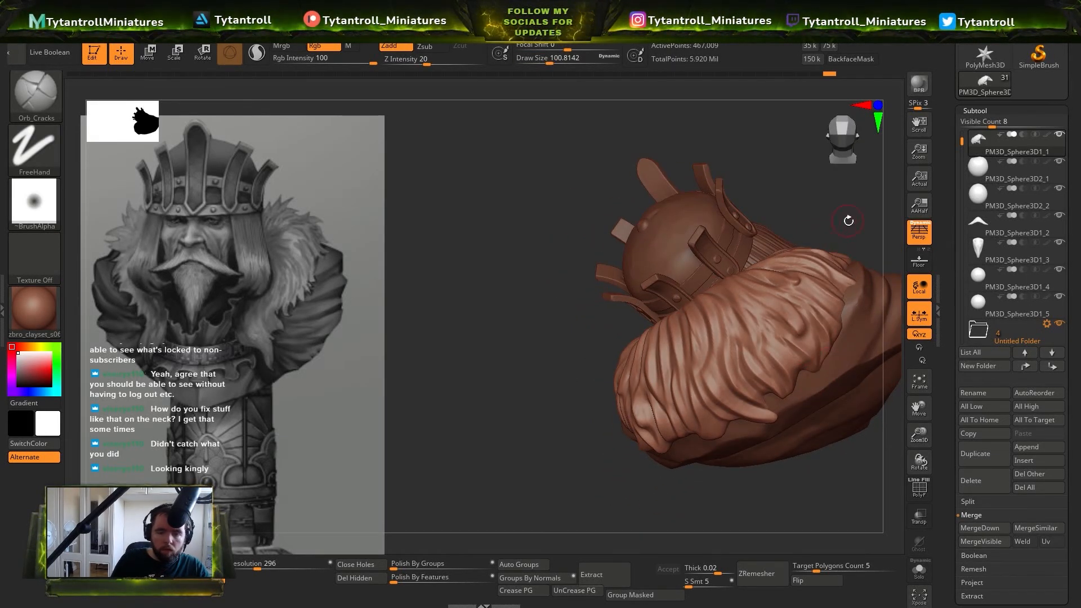
Continue the fur grooves over the collar's top and shoulder with a smaller Orb_Cracks brush
right_click_drag(848, 220, 844, 270)
left_click_drag(813, 310, 858, 324)
right_click_drag(856, 315, 828, 270)
left_click_drag(763, 250, 802, 294)
mouse_move(802, 294)
right_mouse_down()
mouse_move(810, 321)
mouse_move(787, 304)
right_mouse_up()
left_click_drag(787, 289, 854, 306)
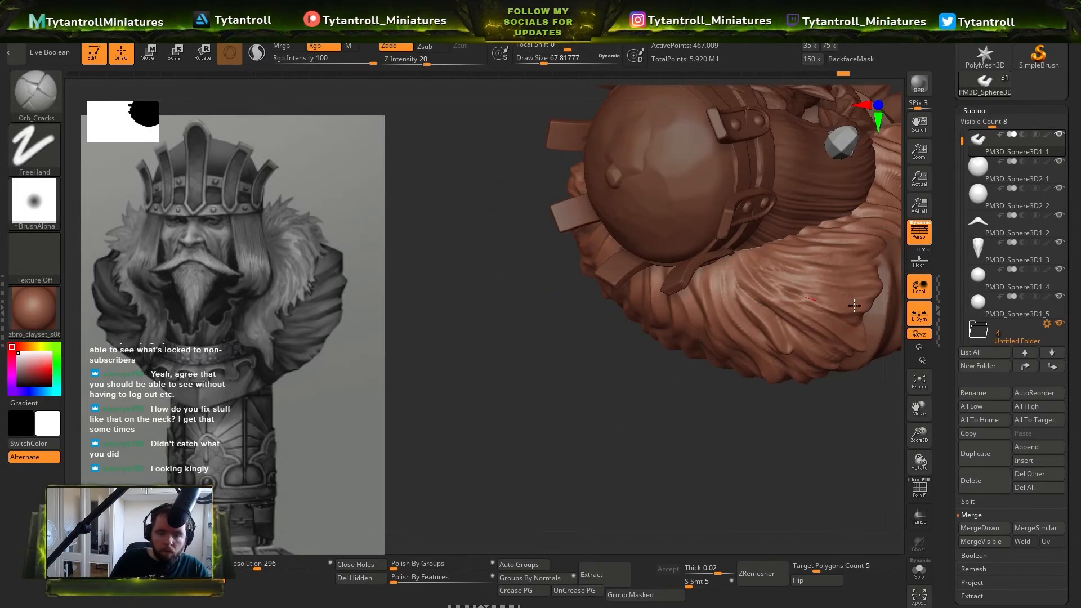
right_click_drag(854, 305, 857, 486)
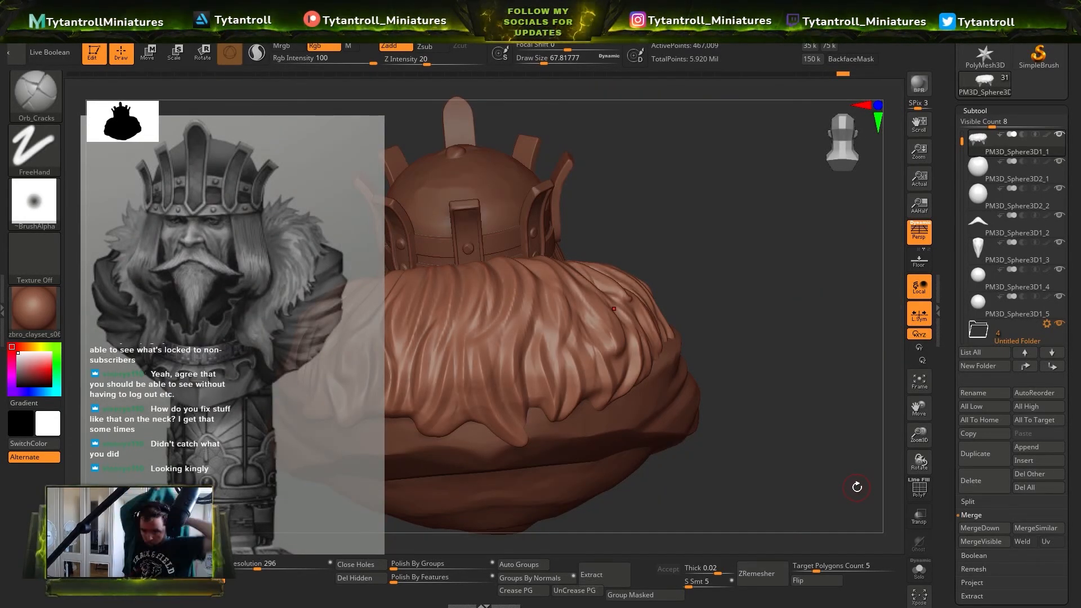
Make the beard active and reshape its profile below the moustache with SnakeHook
right_click_drag(775, 177, 864, 328)
left_click(633, 361, "alt")
mouse_move(642, 349)
right_mouse_down()
mouse_move(815, 271)
mouse_move(788, 282)
right_mouse_up()
key("b")
key("s")
key("h")
key("s")
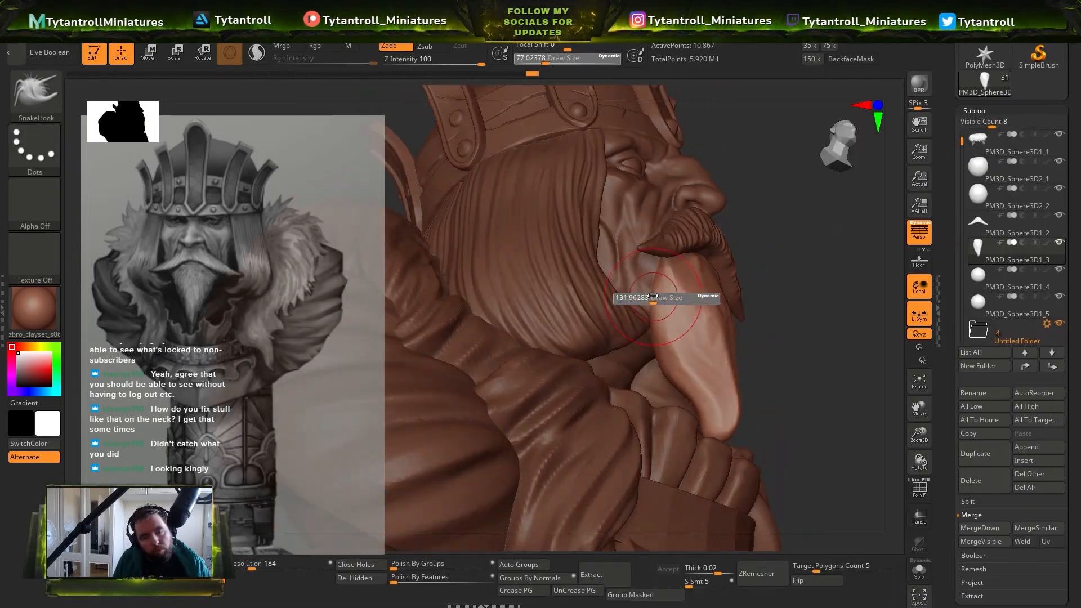
left_click_drag(663, 299, 678, 299)
mouse_move(816, 293)
right_mouse_down()
mouse_move(777, 304)
mouse_move(832, 229)
mouse_move(844, 270)
mouse_move(737, 237)
mouse_move(731, 285)
right_mouse_up()
Flatten the beard's planes with TrimDynamic and refine its outline with a smaller SnakeHook brush
key("b")
key("t")
key("d")
right_click_drag(816, 315, 800, 248)
key("b")
key("s")
key("h")
key("s")
left_click_drag(616, 362, 603, 362)
mouse_move(799, 242)
right_mouse_down()
mouse_move(807, 291)
mouse_move(811, 248)
mouse_move(788, 281)
mouse_move(782, 225)
right_mouse_up()
Make the head active and deepen the creases around the eyes, nose and cheeks with DamStandard
left_click(703, 287, "alt")
key("b")
key("d")
key("s")
mouse_move(667, 322)
right_mouse_down("ctrl")
mouse_move(694, 381)
mouse_move(692, 315)
mouse_move(808, 566)
right_mouse_up("ctrl")
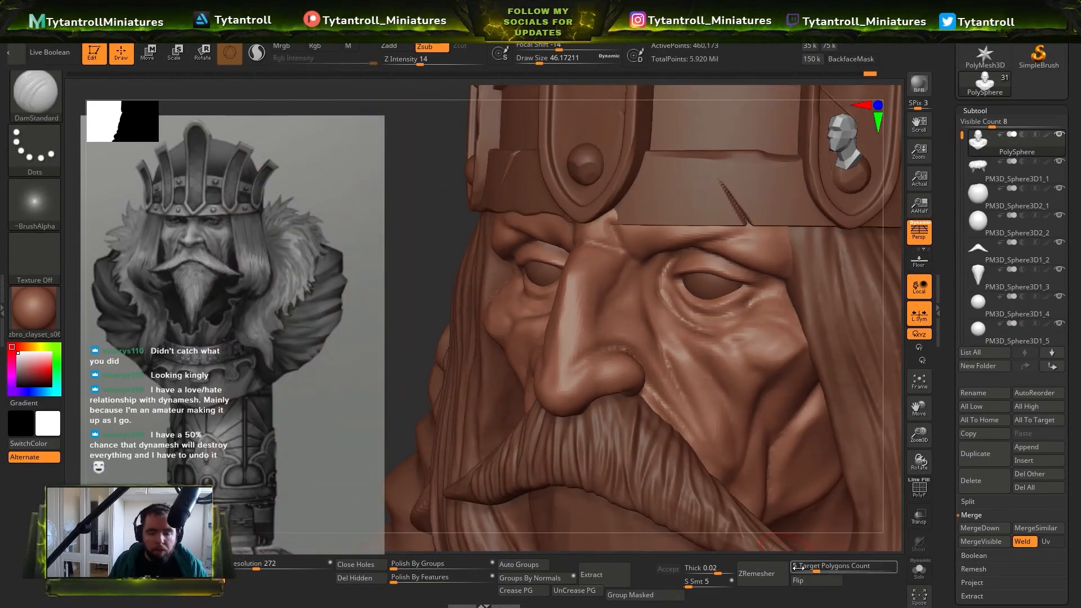
mouse_move(585, 292)
right_mouse_down()
mouse_move(631, 280)
mouse_move(669, 240)
right_mouse_up()
right_click_drag(623, 198, 702, 302)
mouse_move(776, 236)
right_mouse_down()
mouse_move(638, 286)
mouse_move(687, 225)
mouse_move(670, 169)
right_mouse_up()
Inspect the head's wireframe, subdivide the mesh and carve a fine crease into the side of the nose with DamStandard
key("shift+f")
key("s")
left_click_drag(647, 272, 632, 272)
key("ctrl+d")
key("shift+f")
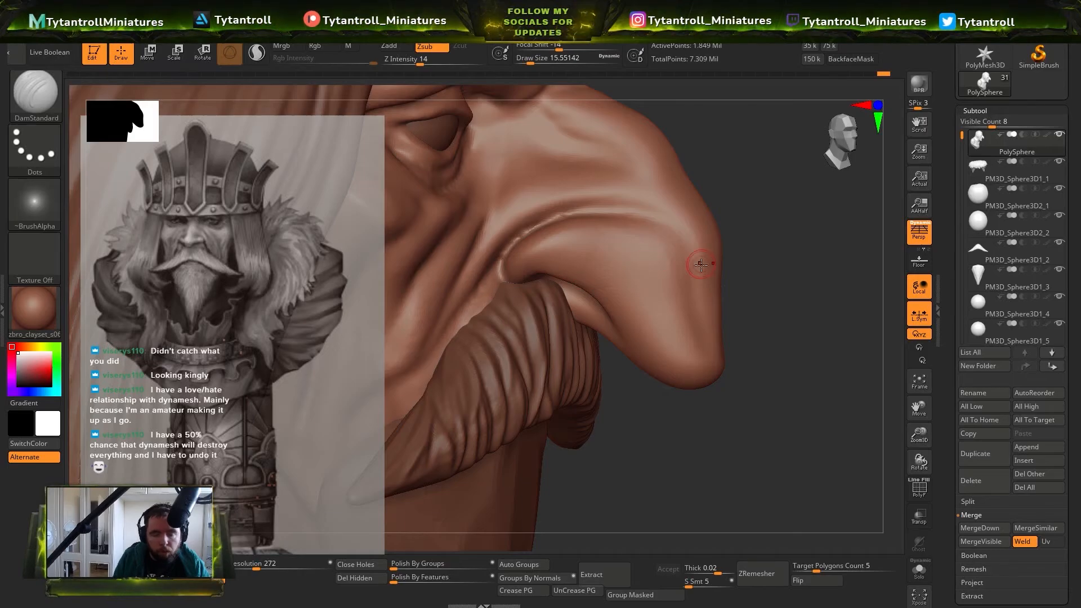
right_click_drag(613, 308, 502, 354, "ctrl")
right_click_drag(574, 552, 757, 315)
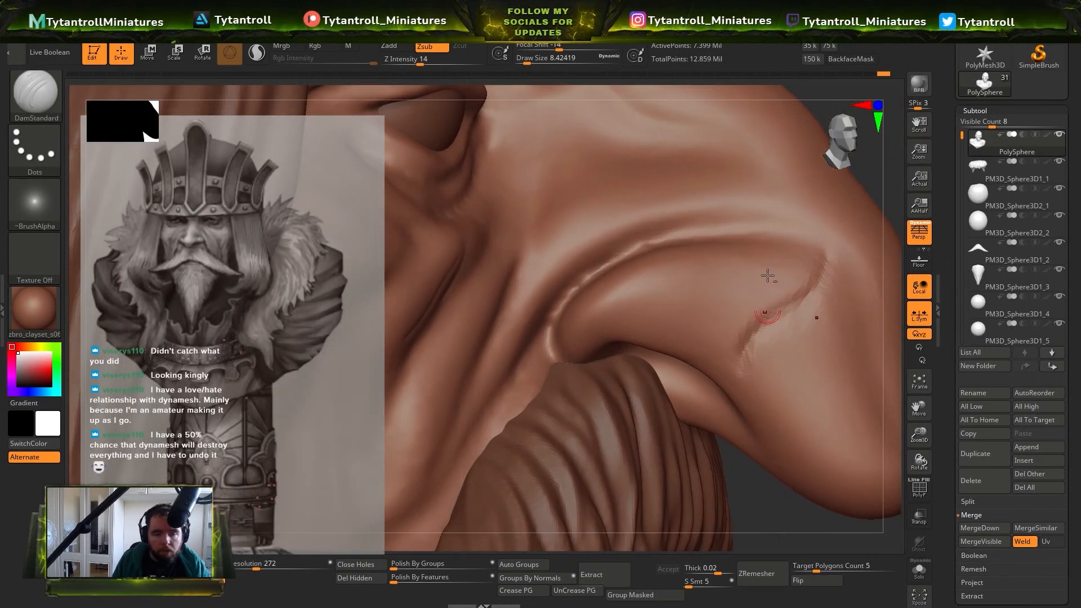
Check the nose's wireframe and scratch fine crossing test lines into its side with DamStandard
key("shift+f")
key("shift+f")
right_click_drag(724, 362, 698, 304, "ctrl")
mouse_move(389, 363)
right_mouse_down()
mouse_move(569, 355)
mouse_move(669, 490)
mouse_move(697, 241)
mouse_move(726, 352)
right_mouse_up()
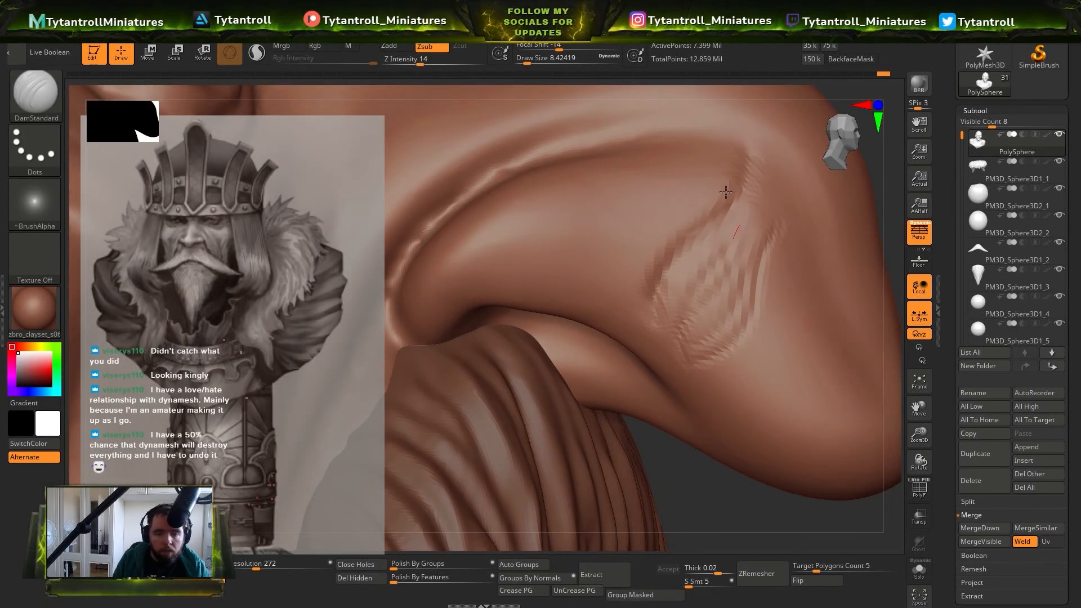
right_click_drag(726, 192, 734, 237)
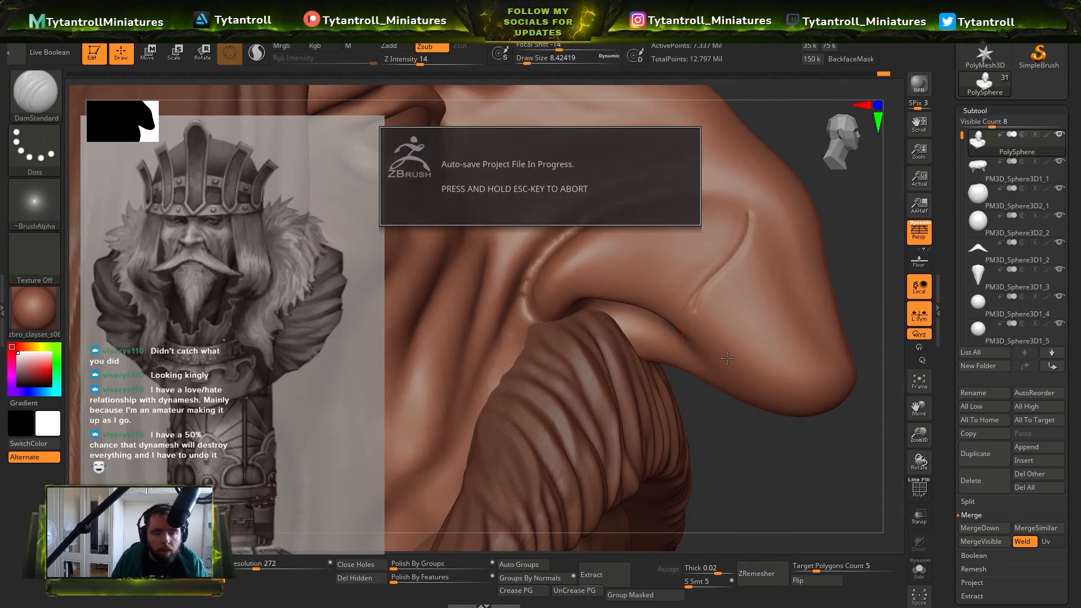
Try pulling the nose tip outward with SnakeHook and undo the last pull
right_click_drag(751, 223, 506, 283)
right_click_drag(933, 382, 746, 309, "ctrl")
key("b")
key("s")
key("h")
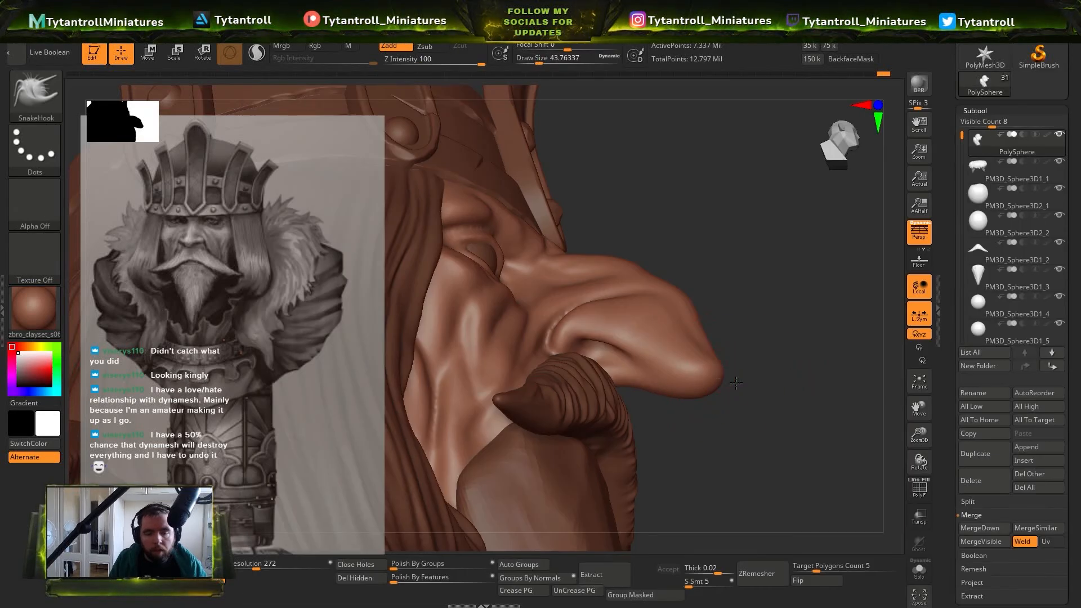
key("s")
right_click_drag(811, 340, 709, 335)
key("s")
key("ctrl+z")
Stretch the nose tip outward into a long thin strand with SnakeHook and tighten it with Pinch
key("s")
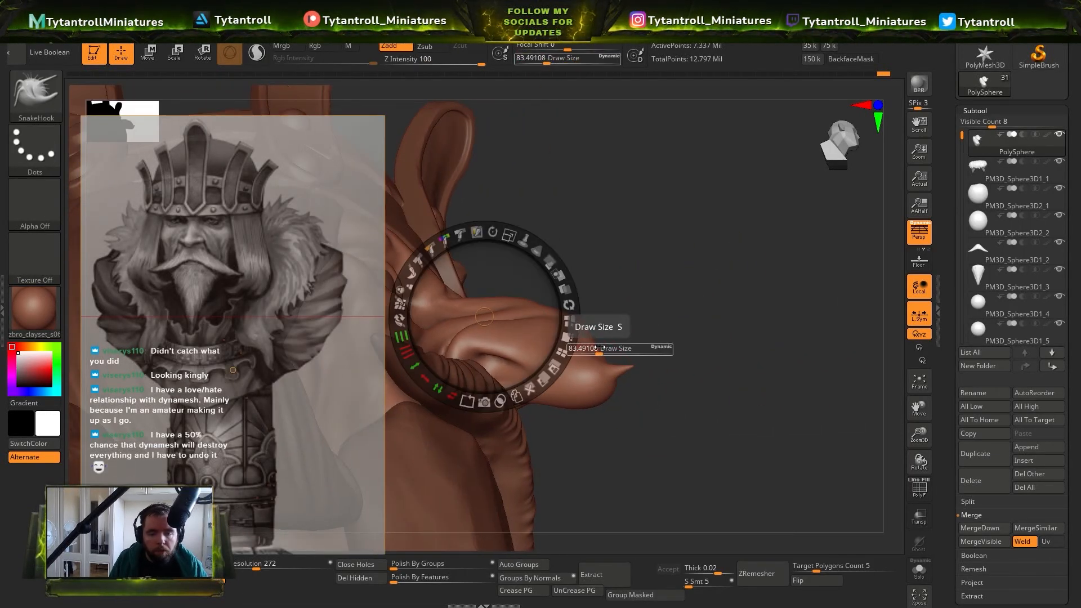
left_click_drag(611, 344, 850, 194)
key("b")
key("m")
key("r")
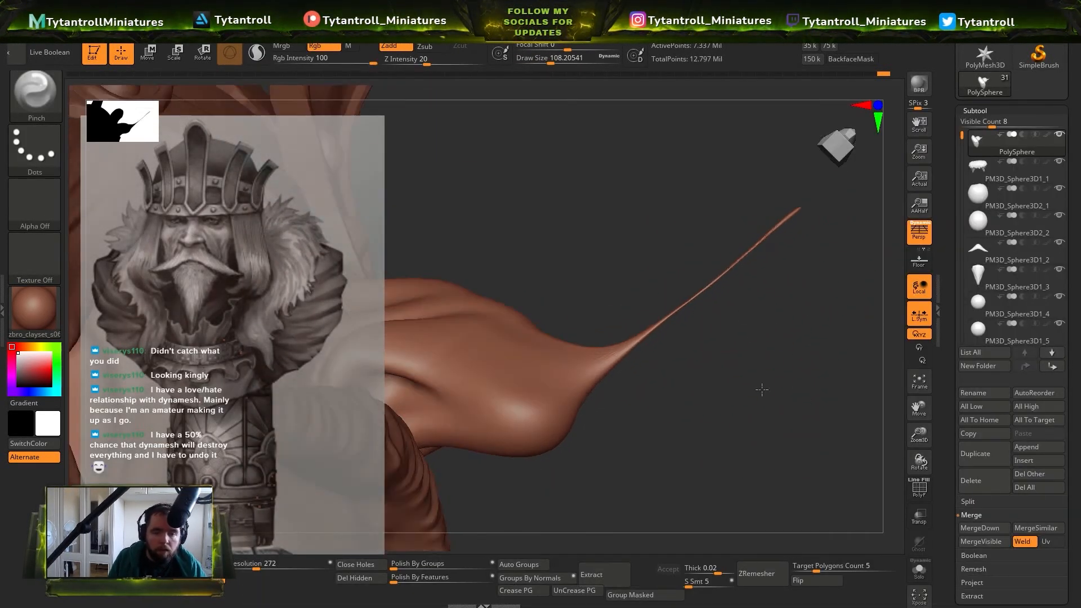
key("b")
key("p")
key("i")
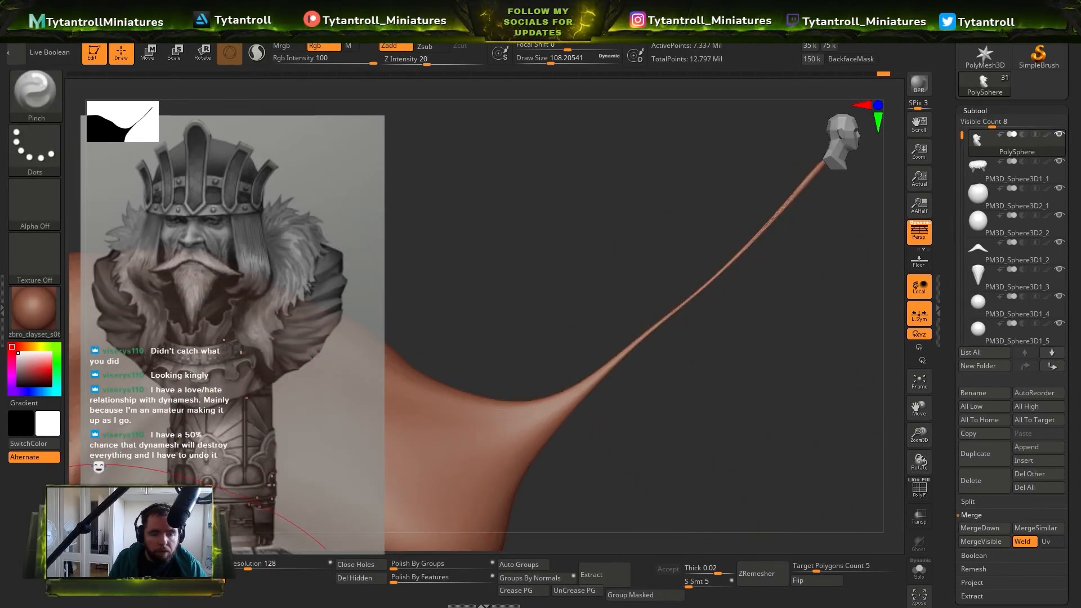
Remesh the stretched nose with DynaMesh at resolution 232, then undo the strand test
left_click_drag(783, 353, 699, 434)
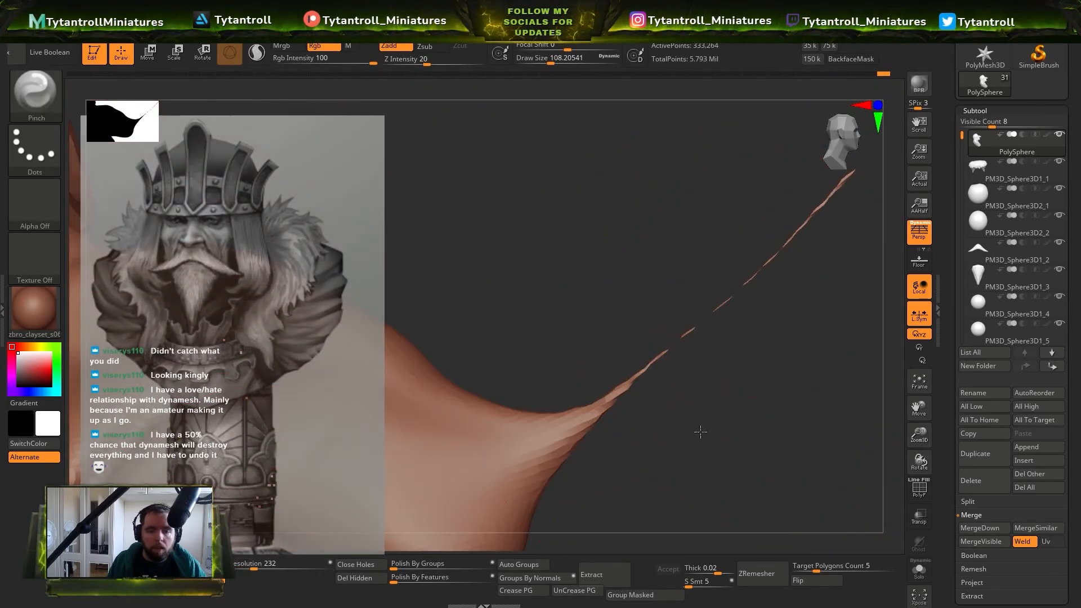
key("s")
left_click(586, 305)
left_click_drag(771, 337, 726, 311)
key("ctrl+z")
key("ctrl+z")
key("ctrl+z")
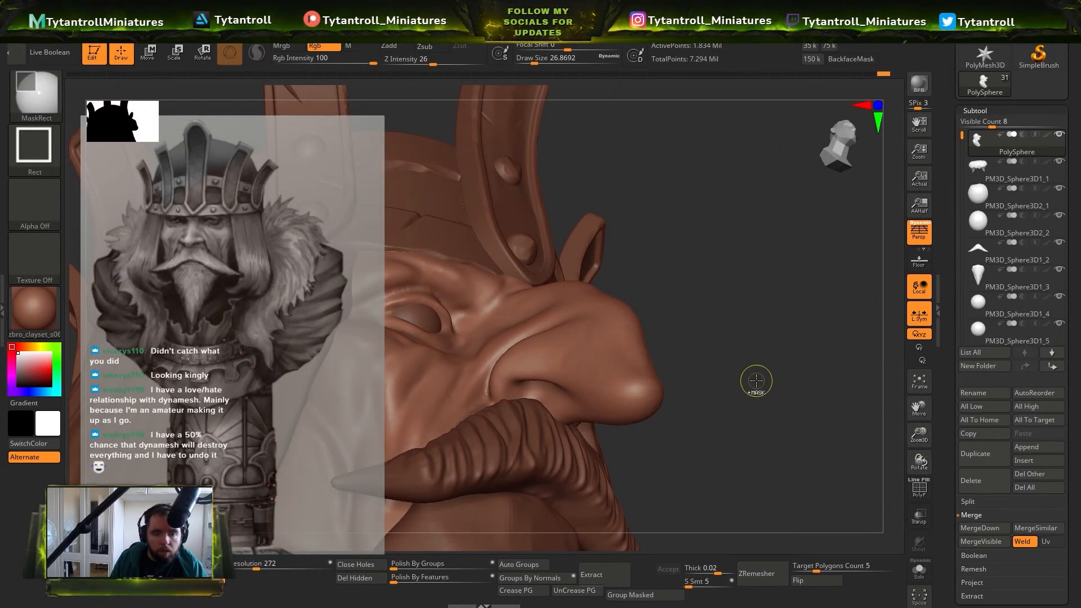
Mask a rectangular patch on the nose bridge, invert the mask and pull the patch out into a long block
left_click_drag(755, 380, 805, 371)
mouse_move(689, 257)
left_mouse_down("ctrl")
mouse_move(673, 367)
mouse_move(662, 341)
left_mouse_up("ctrl")
left_click(748, 349, "ctrl")
key("w")
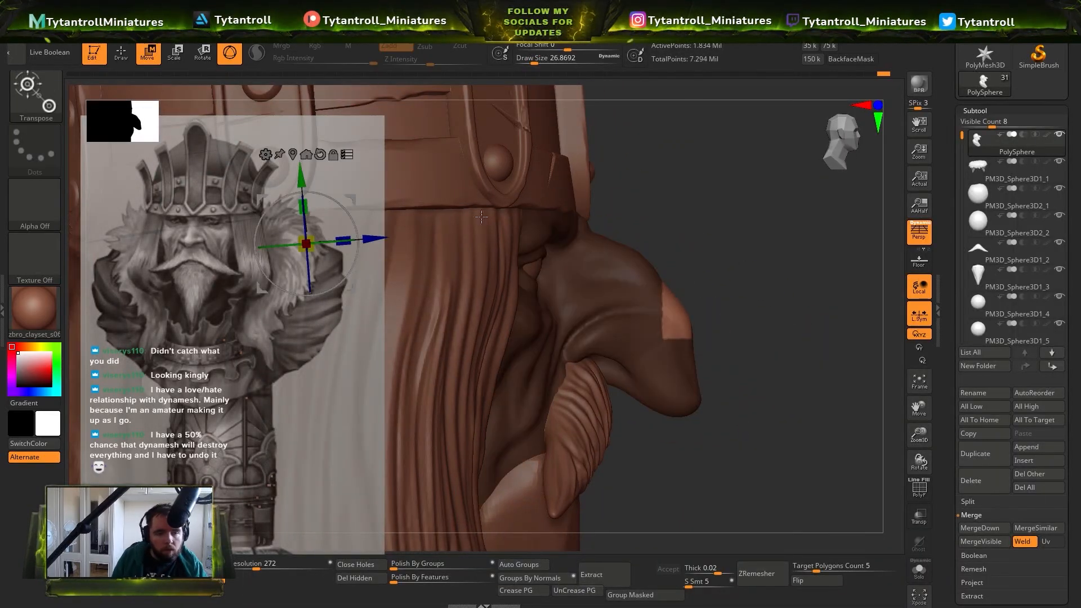
left_click_drag(307, 242, 458, 196)
left_click_drag(726, 360, 760, 405, "ctrl")
Try Pinch and TrimDynamic on the extruded nose block and remesh it with DynaMesh at resolution 432
key("b")
mouse_move(743, 405)
left_mouse_down()
mouse_move(709, 282)
mouse_move(734, 362)
mouse_move(836, 346)
mouse_move(788, 332)
left_mouse_up()
key("p")
key("i")
key("b")
key("t")
key("d")
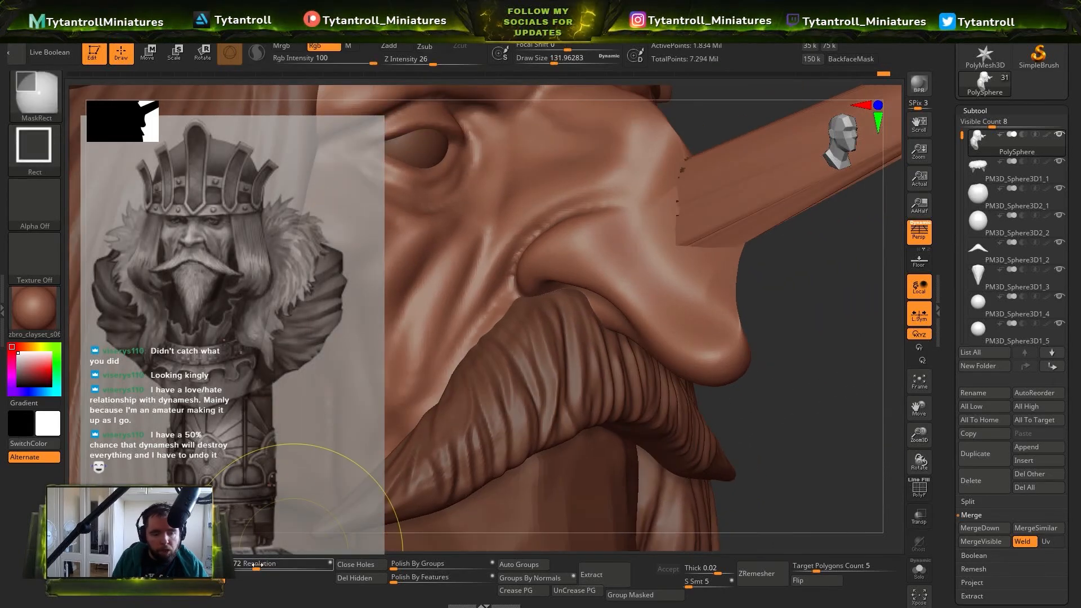
left_click_drag(256, 567, 251, 567)
mouse_move(788, 349)
left_mouse_down("ctrl")
mouse_move(844, 439)
mouse_move(782, 414)
left_mouse_up("ctrl")
key("ctrl+z")
key("ctrl+z")
left_click_drag(833, 447, 853, 471, "ctrl")
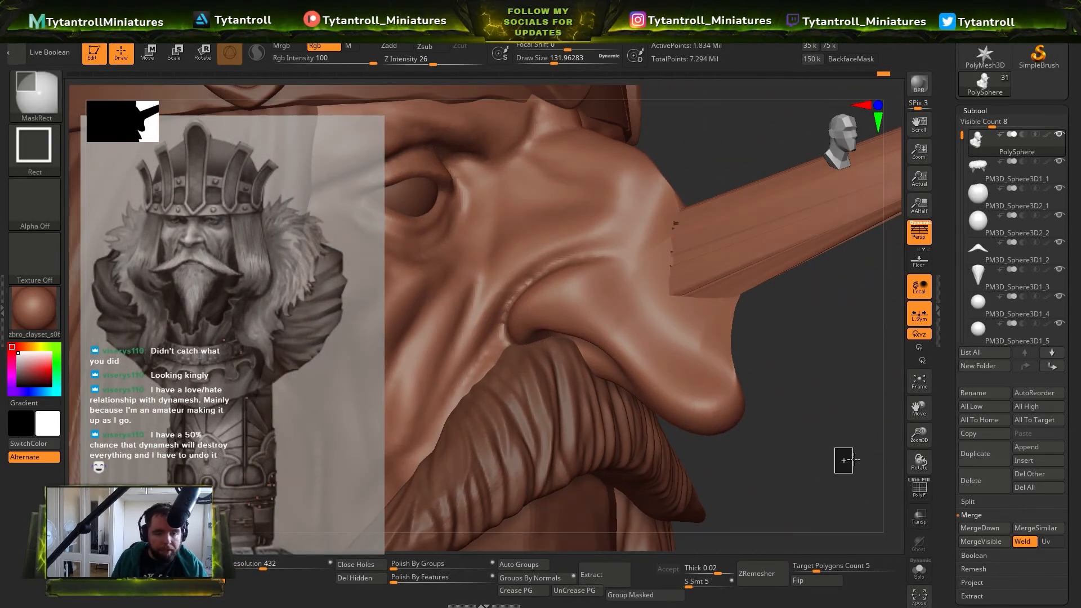
Undo the remeshing and the block pulled out of the nose
mouse_move(816, 398)
left_mouse_down()
mouse_move(779, 371)
mouse_move(821, 338)
left_mouse_up()
key("b")
key("n")
key("u")
key("ctrl+z")
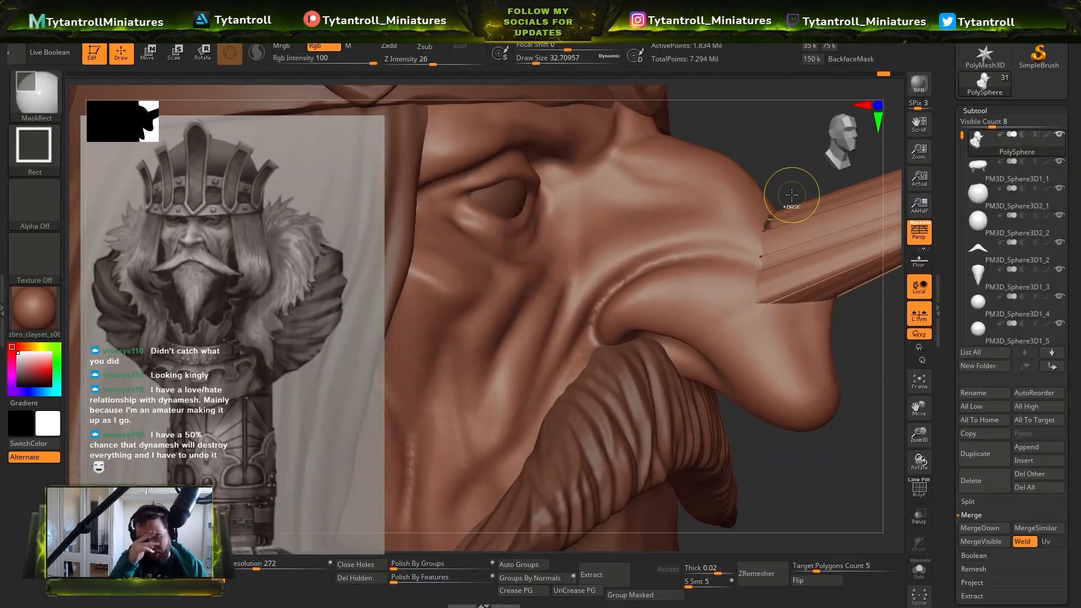
key("ctrl+z")
Nudge the brow area above the eye with the Move brush
mouse_move(791, 195)
right_mouse_down("ctrl")
mouse_move(549, 248)
mouse_move(533, 264)
right_mouse_up("ctrl")
key("b")
key("m")
key("v")
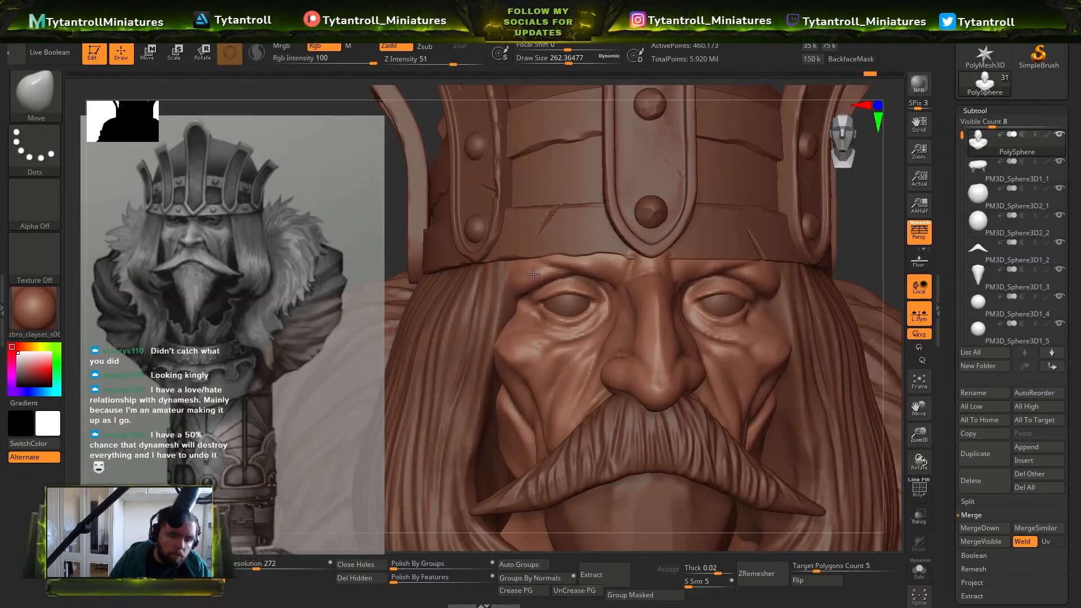
left_click(535, 262)
left_click(533, 309)
Make the piece beneath the beard active and shift it slightly with the Transpose gizmo
right_click_drag(737, 307, 761, 293)
mouse_move(761, 293)
right_mouse_down("ctrl")
mouse_move(762, 397)
mouse_move(753, 332)
mouse_move(839, 315)
mouse_move(670, 360)
mouse_move(738, 339)
mouse_move(711, 379)
mouse_move(732, 360)
mouse_move(833, 344)
right_mouse_up("ctrl")
left_click(630, 371, "alt")
key("w")
left_click(647, 439, "alt")
left_click_drag(727, 344, 733, 347)
key("q")
Make the lower chest piece active, tilt it by about 8 degrees and adjust its position with the Transpose gizmo
left_click(624, 405, "alt")
mouse_move(630, 388)
right_mouse_down()
mouse_move(706, 374)
mouse_move(625, 372)
right_mouse_up()
key("w")
left_click_drag(748, 330, 764, 325)
left_click_drag(771, 360, 772, 372)
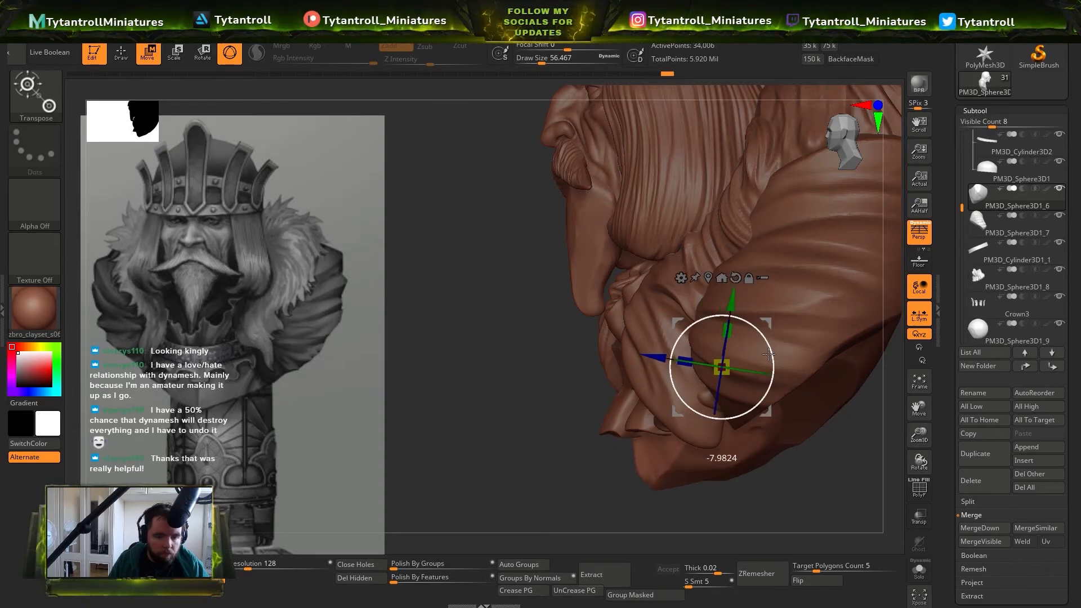
left_click_drag(769, 322, 772, 339)
key("q")
mouse_move(771, 339)
right_mouse_down()
mouse_move(643, 393)
mouse_move(813, 309)
right_mouse_up()
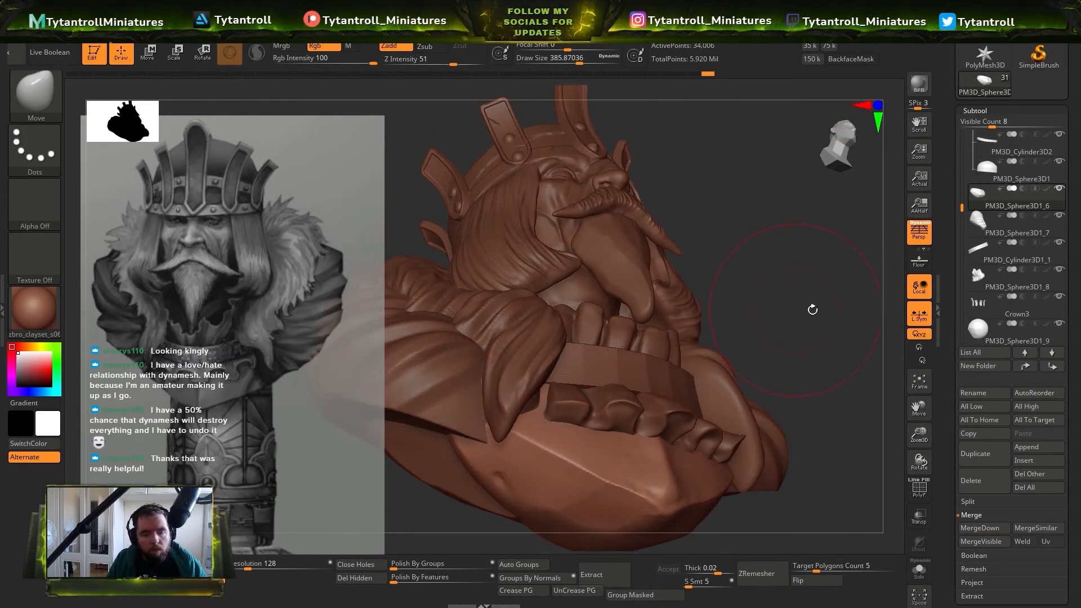
Make the pleated cloth below the collar band active, adjust its shape with Move and isolate it
left_click(693, 388, "alt")
right_click_drag(693, 388, 540, 445)
left_click_drag(551, 419, 549, 409)
right_click_drag(562, 388, 642, 237)
left_click_drag(564, 397, 557, 388)
mouse_move(557, 388)
right_mouse_down()
mouse_move(517, 412)
mouse_move(647, 420)
mouse_move(681, 388)
mouse_move(675, 408)
right_mouse_up()
left_click(974, 111)
left_click(919, 570)
Build up the folds of the pleated cloth with the Standard brush and carve the creases between them with DamStandard
key("b")
key("s")
key("t")
key("s")
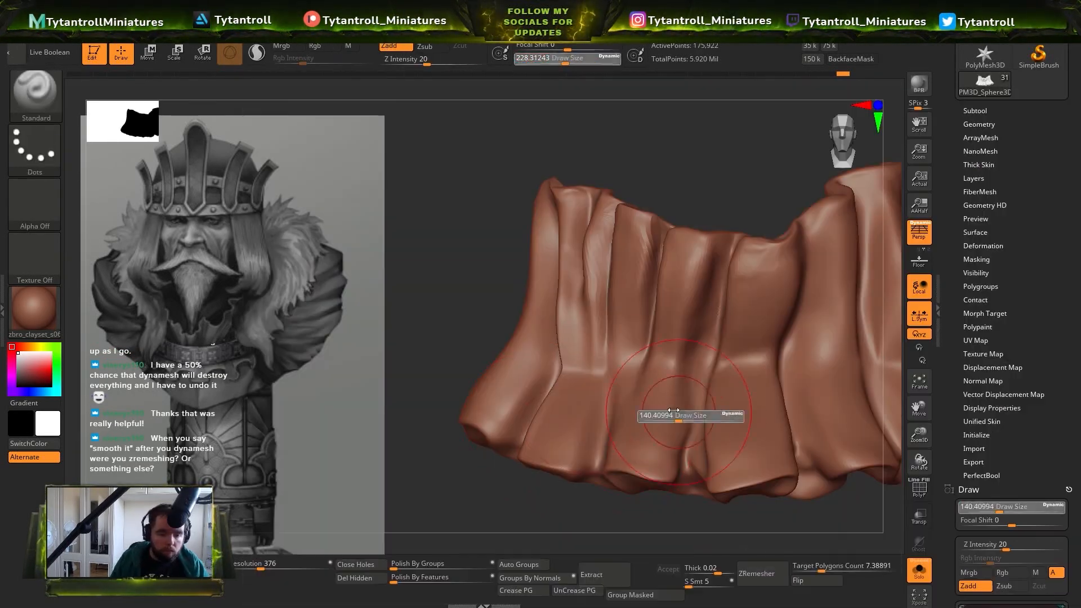
left_click_drag(691, 417, 664, 418)
right_click_drag(664, 439, 665, 506, "ctrl")
mouse_move(673, 297)
right_mouse_down()
mouse_move(702, 274)
mouse_move(565, 297)
right_mouse_up()
key("b")
key("d")
key("s")
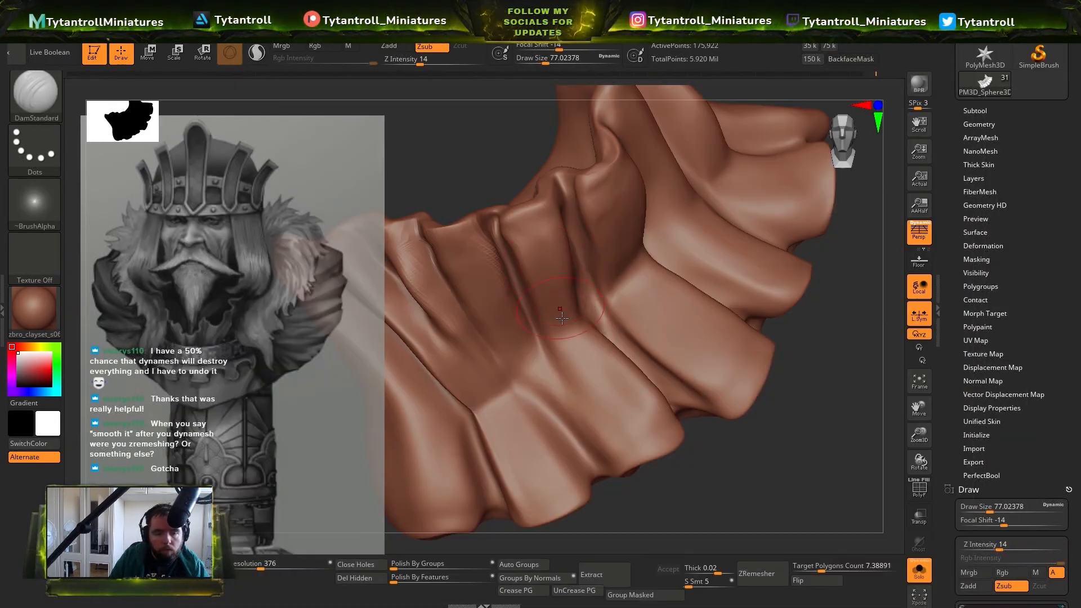
mouse_move(766, 361)
right_mouse_down()
mouse_move(788, 315)
mouse_move(675, 261)
mouse_move(795, 236)
mouse_move(615, 212)
mouse_move(394, 225)
right_mouse_up()
Sharpen the pleated cloth's fold ridges with the Standard and Pinch brushes and show all parts again
key("b")
key("s")
key("t")
key("b")
left_click(85, 135)
mouse_move(788, 169)
right_mouse_down()
mouse_move(632, 254)
mouse_move(555, 312)
mouse_move(736, 434)
mouse_move(817, 410)
mouse_move(810, 361)
right_mouse_up()
key("b")
left_click(427, 151)
left_click(919, 570)
Make the underlying bust active, isolate it and mask its chest and shoulders with MaskPen
left_click(537, 147, "alt")
left_click(919, 569)
right_click_drag(816, 197, 764, 177)
left_click_drag(764, 177, 498, 342, "ctrl")
left_click(35, 95, "ctrl")
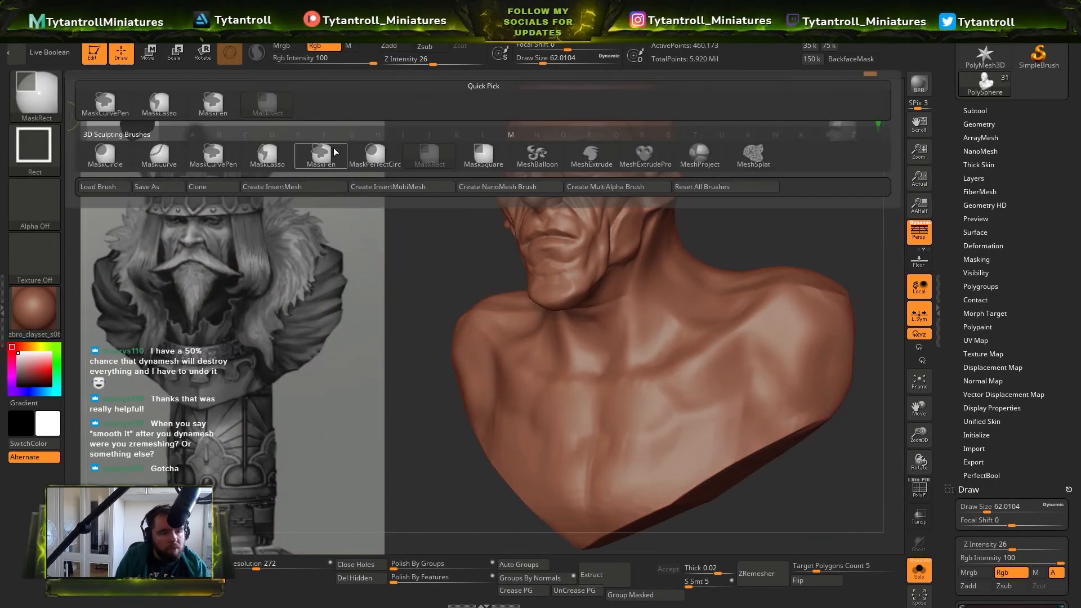
left_click(320, 152, "ctrl")
right_click_drag(788, 236, 755, 168)
mouse_move(709, 253)
left_mouse_down("ctrl")
mouse_move(345, 482)
mouse_move(838, 316)
left_mouse_up("ctrl")
mouse_move(838, 225)
right_mouse_down()
mouse_move(792, 169)
mouse_move(770, 248)
mouse_move(811, 244)
right_mouse_up()
Extract the masked chest area as a separate shell with thickness 0.02
left_click(918, 571)
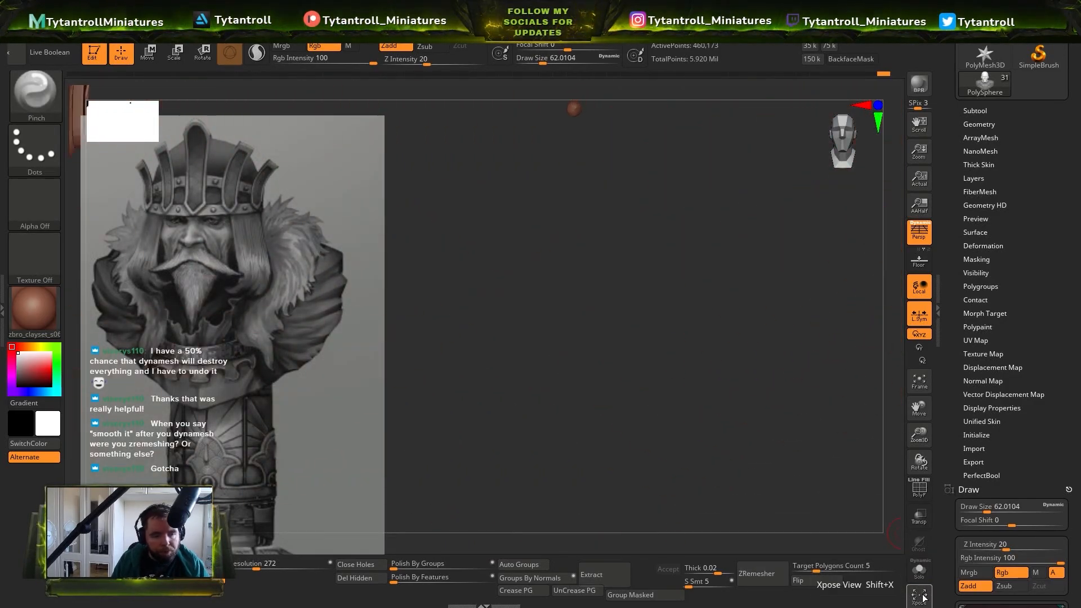
left_click(922, 596)
left_click(919, 571)
left_click(673, 570)
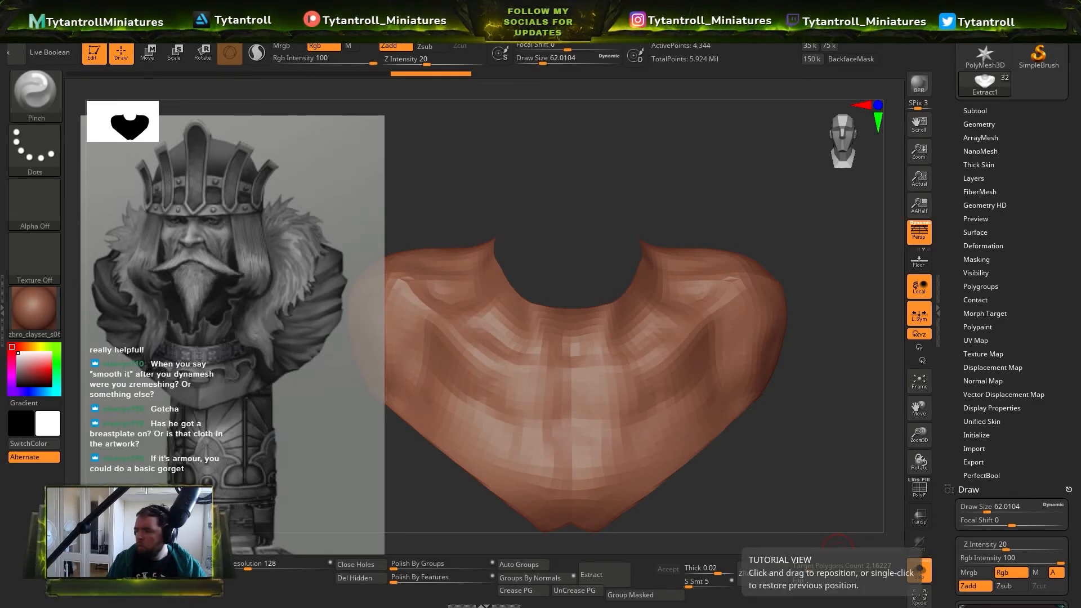
Make the lower chest piece active, isolate it and mask a band along its upper edge
left_click(541, 414, "alt")
right_click_drag(541, 415, 698, 324, "ctrl")
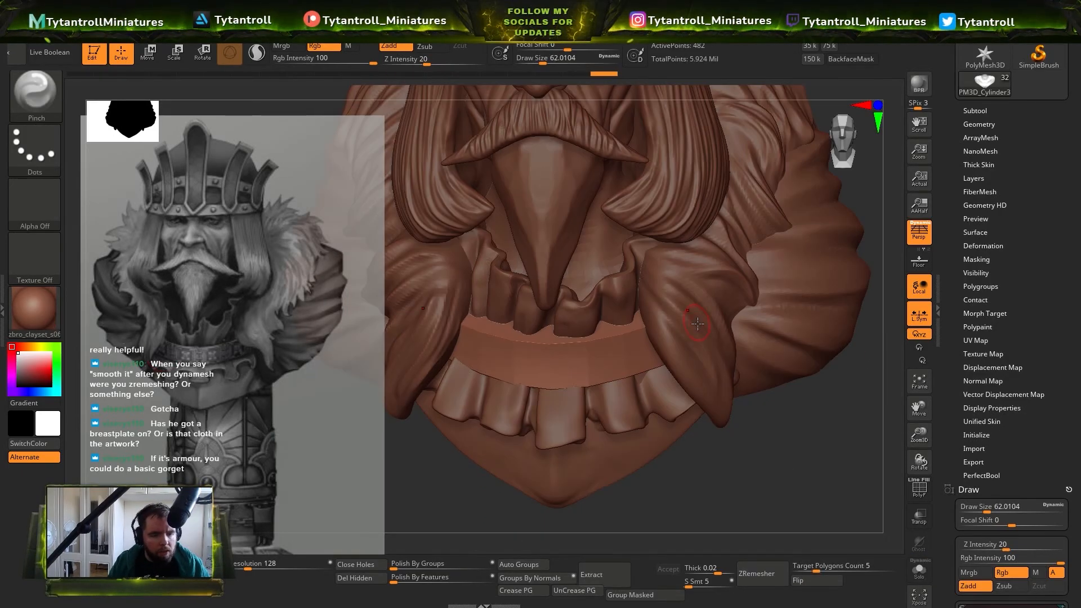
right_click_drag(219, 341, 415, 378, "ctrl")
right_click_drag(184, 336, 163, 315)
left_click(563, 447, "alt")
right_click_drag(562, 447, 606, 304, "ctrl")
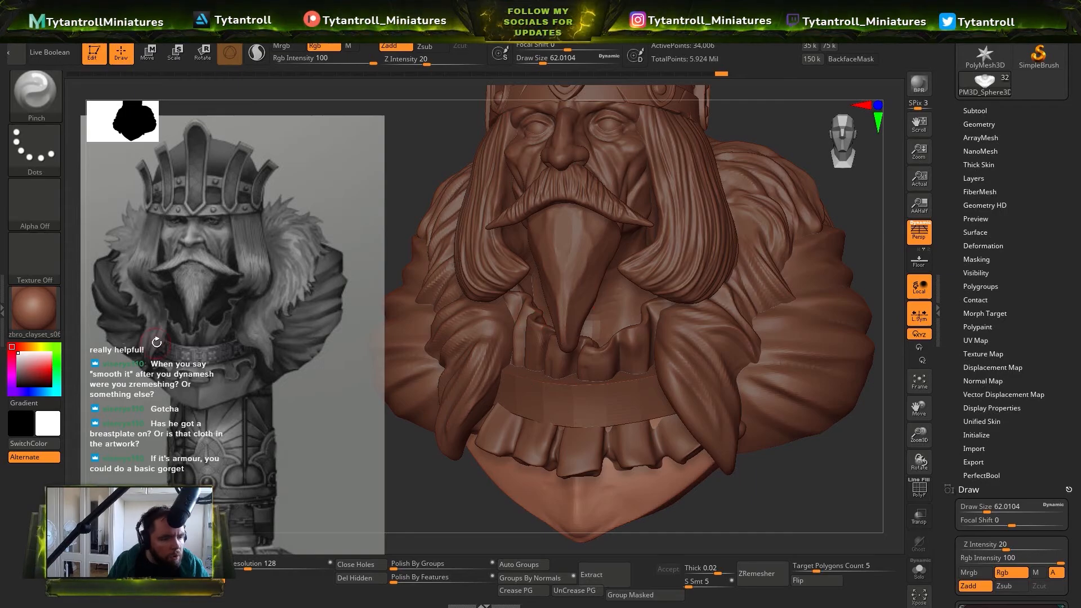
right_click_drag(725, 369, 878, 539)
left_click(918, 570)
mouse_move(816, 397)
right_mouse_down()
mouse_move(759, 404)
mouse_move(788, 402)
right_mouse_up()
left_click_drag(478, 340, 855, 307, "ctrl")
right_click_drag(854, 338, 855, 287, "ctrl")
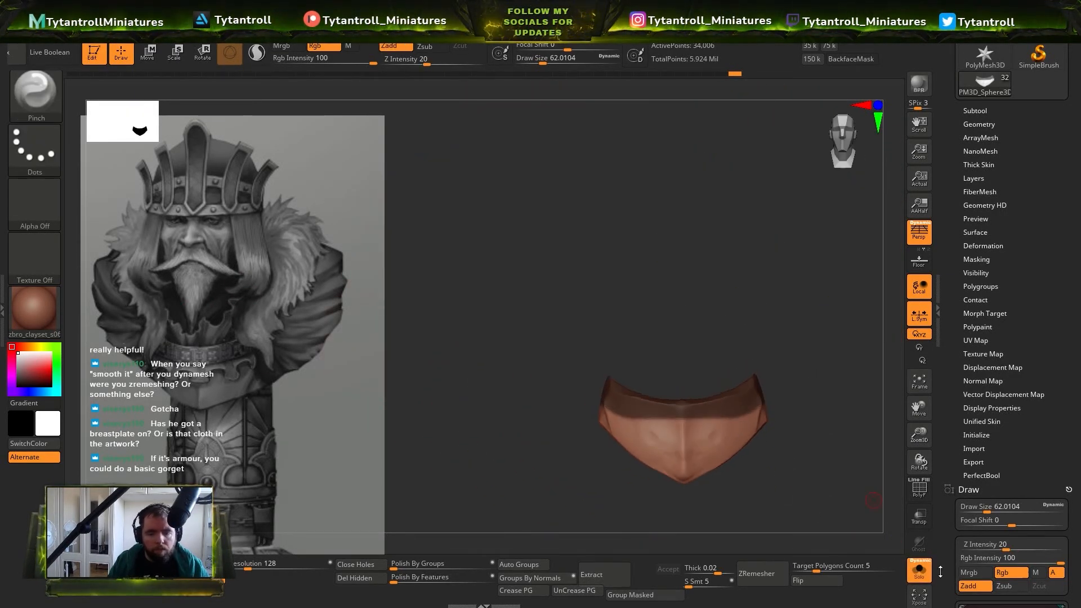
Show all parts again and delete the extracted chest shell
left_click(919, 570)
left_click(706, 363, "alt")
left_click(980, 111)
left_click(983, 479)
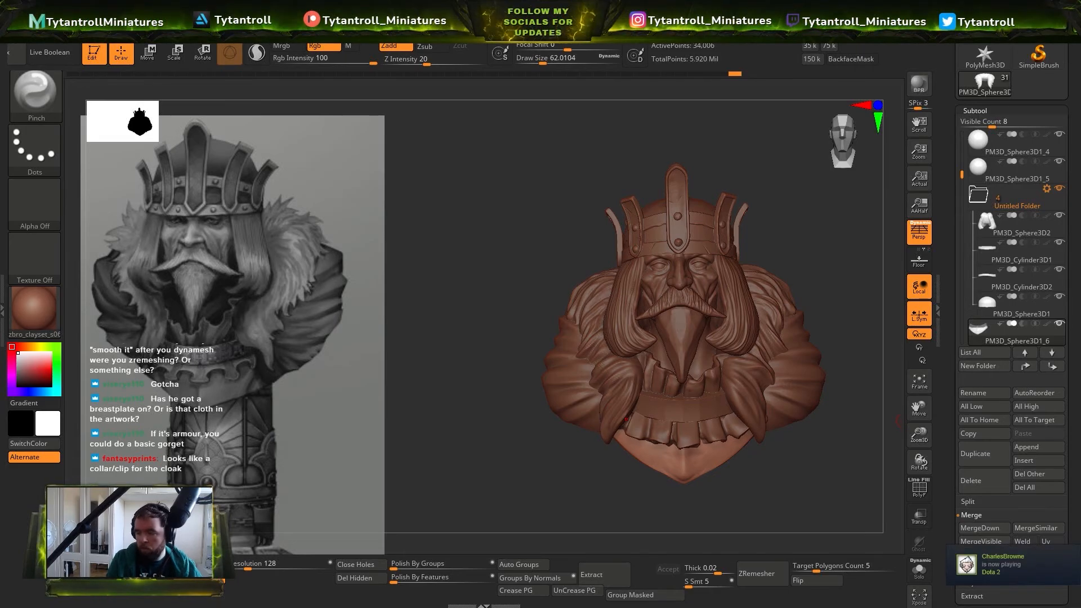
Invert the chest piece's mask, reset the gizmo orientation and raise the free upper edge toward the neck
left_click_drag(816, 484, 841, 480)
left_click_drag(842, 479, 849, 439, "alt")
left_click(849, 439, "ctrl")
key("w")
left_click(849, 439, "ctrl")
left_click(702, 287)
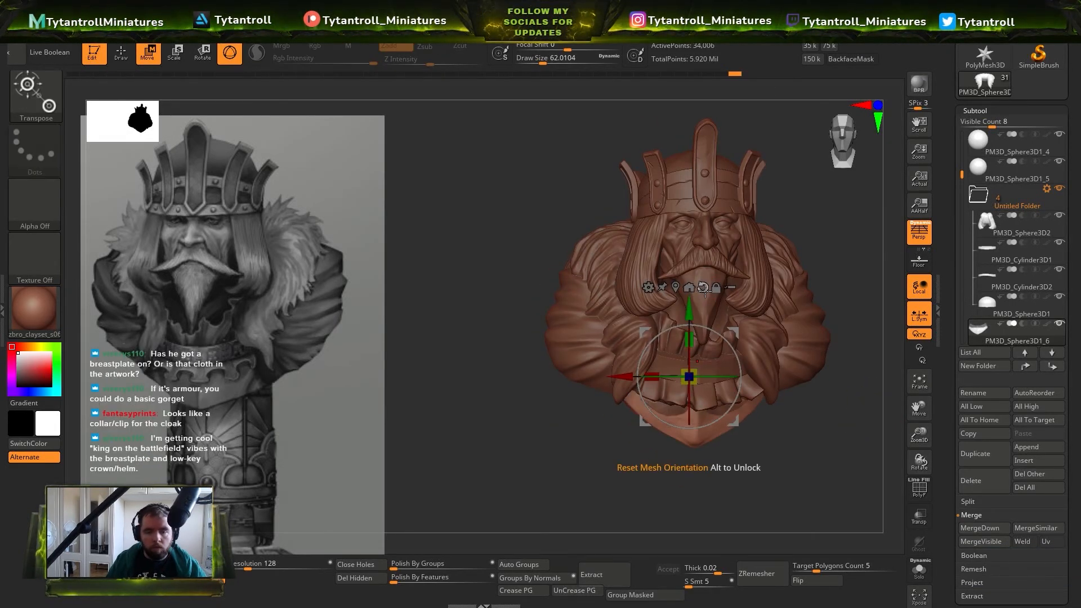
mouse_move(737, 485)
left_mouse_down()
mouse_move(922, 500)
mouse_move(921, 518)
mouse_move(799, 489)
mouse_move(788, 512)
left_mouse_up()
key("q")
Smooth the stretched surface of the isolated chest piece and remesh it with DynaMesh at resolution 128
mouse_move(816, 413)
left_mouse_down()
mouse_move(858, 429)
mouse_move(839, 360)
mouse_move(809, 332)
mouse_move(827, 248)
left_mouse_up()
key("f")
key("shift+f")
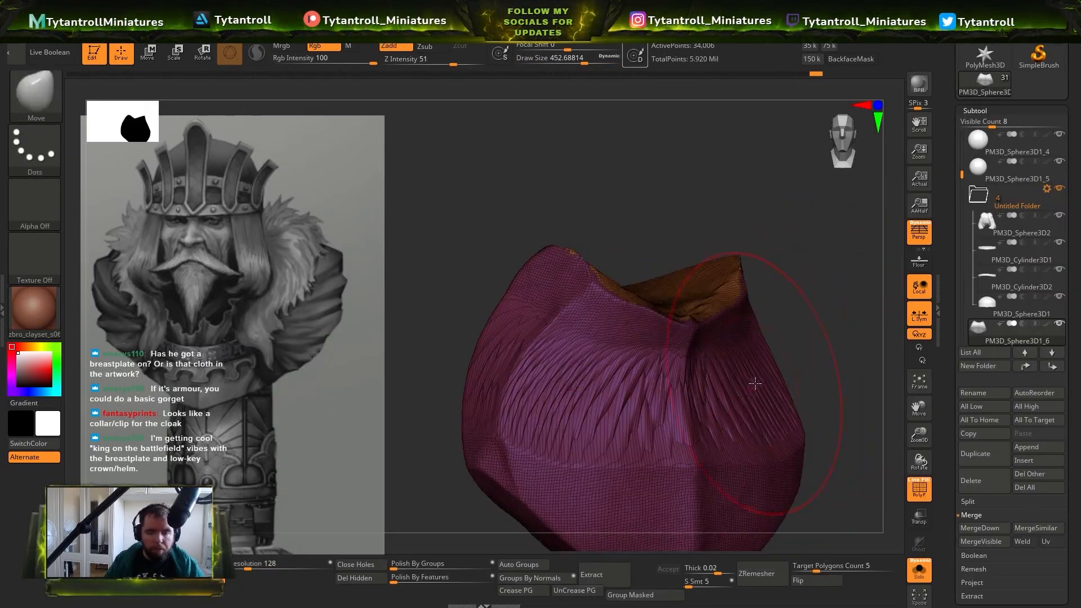
left_click_drag(596, 316, 568, 372, "shift")
key("shift+f")
left_click_drag(844, 495, 878, 484)
mouse_move(593, 412)
left_mouse_down("shift")
mouse_move(651, 356)
mouse_move(596, 389)
mouse_move(630, 413)
left_mouse_up("shift")
Build up a rim around the chest piece's neckline with Clay and carve a V-shaped groove beneath it with DamStandard
key("b")
key("c")
key("l")
left_click_drag(462, 270, 478, 287)
key("b")
key("d")
key("s")
left_click_drag(535, 234, 552, 239, "shift")
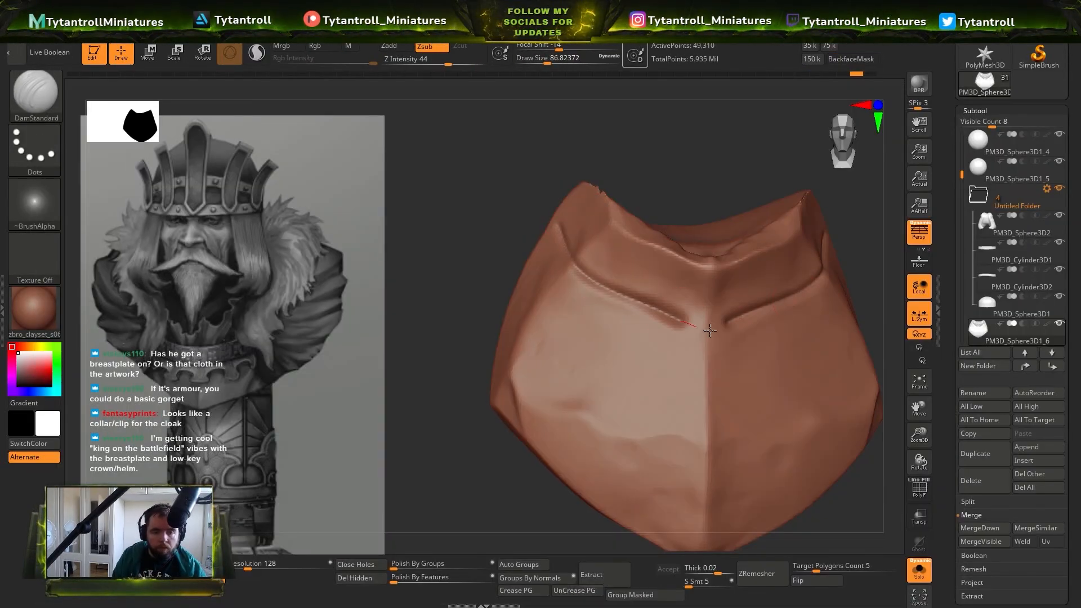
left_click_drag(710, 330, 716, 332)
left_click_drag(581, 422, 541, 433, "shift")
Flatten the surfaces along the chest piece's neckline groove with TrimDynamic
key("b")
key("t")
key("d")
left_click_drag(450, 315, 489, 349)
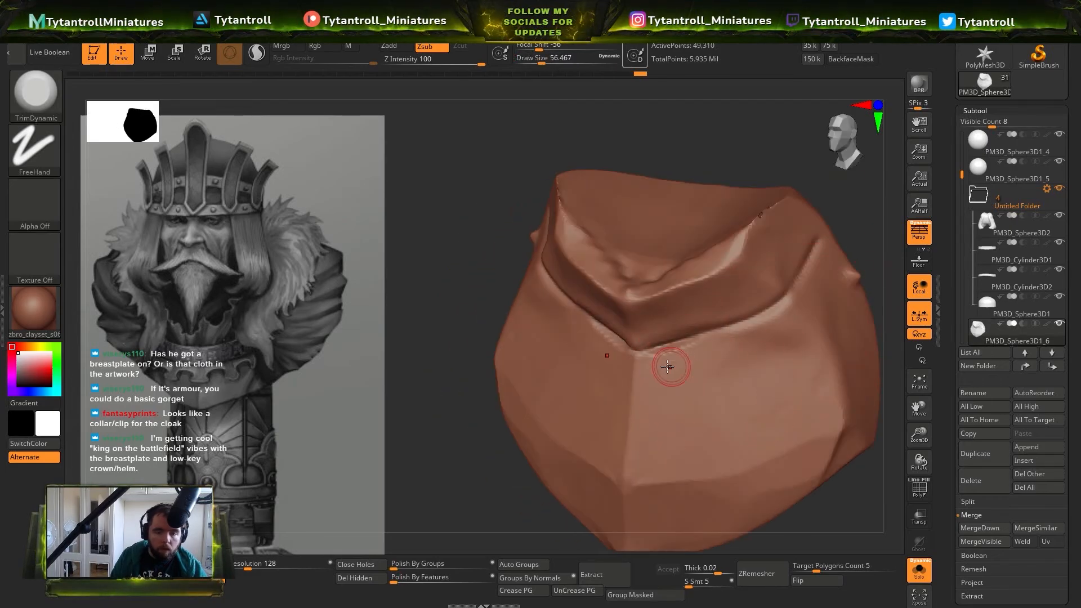
Deepen and sharpen the creases along the chest piece's neckline rim with DamStandard
left_click_drag(839, 188, 799, 242)
key("b")
key("d")
key("s")
mouse_move(462, 236)
left_mouse_down()
mouse_move(479, 248)
mouse_move(478, 281)
left_mouse_up()
left_click_drag(653, 304, 659, 334)
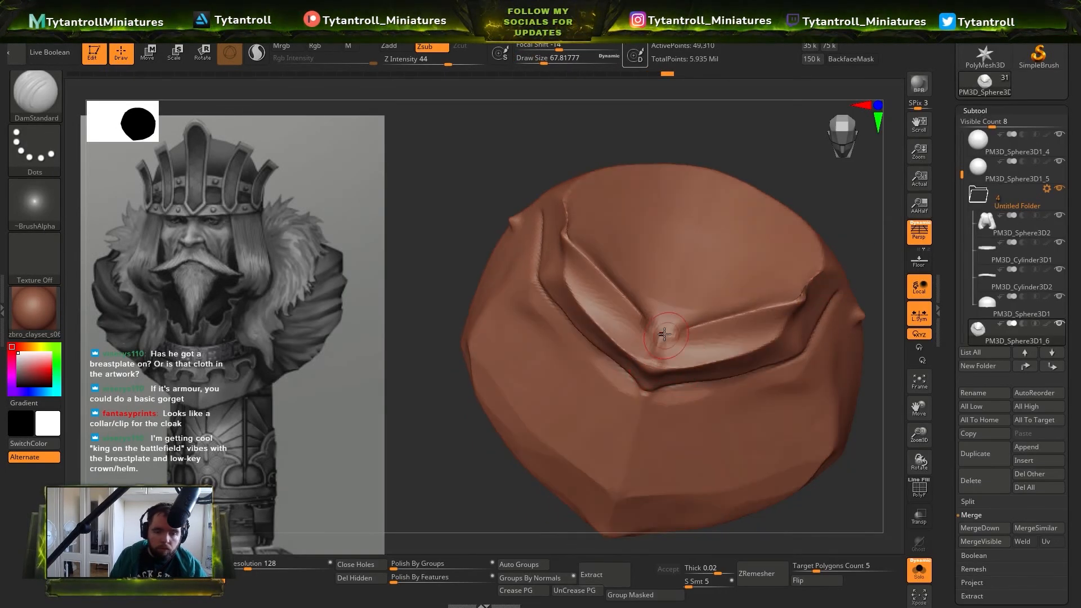
Pull the chest piece's neckline rim into a cleaner V shape with SnakeHook
left_click_drag(461, 315, 450, 214)
key("b")
key("s")
key("h")
key("s")
left_click_drag(667, 331, 670, 330)
mouse_move(620, 250)
left_mouse_down()
mouse_move(704, 241)
mouse_move(479, 315)
left_mouse_up()
Fill out the inner surface of the neckline rim around its V point with Clay
key("b")
key("c")
key("l")
left_click_drag(588, 323, 634, 275)
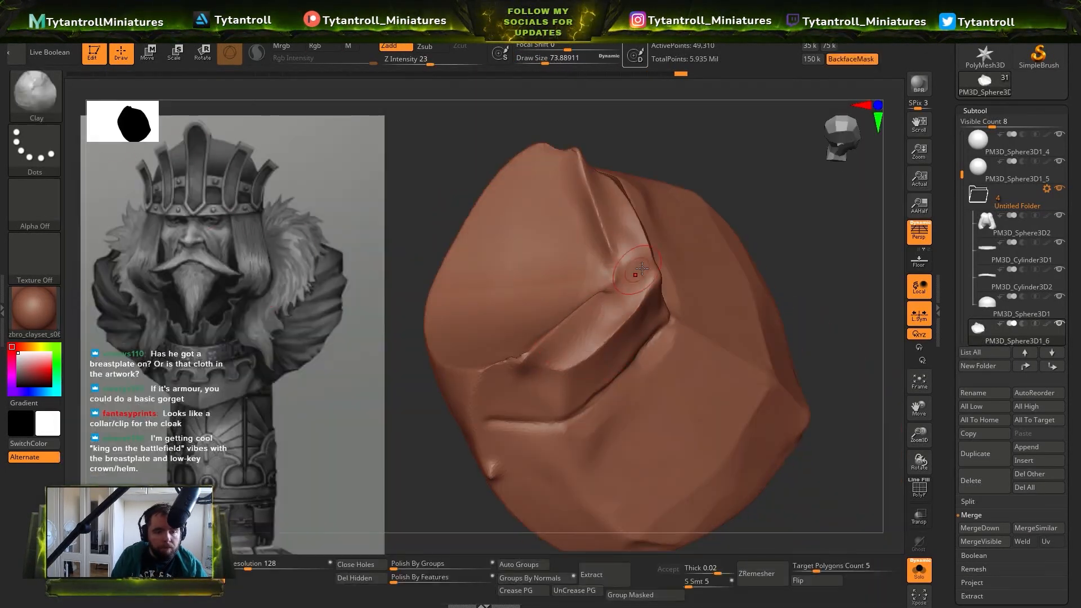
left_click_drag(731, 191, 619, 323)
Flatten the top face of the neckline rim with TrimDynamic
key("b")
key("t")
key("d")
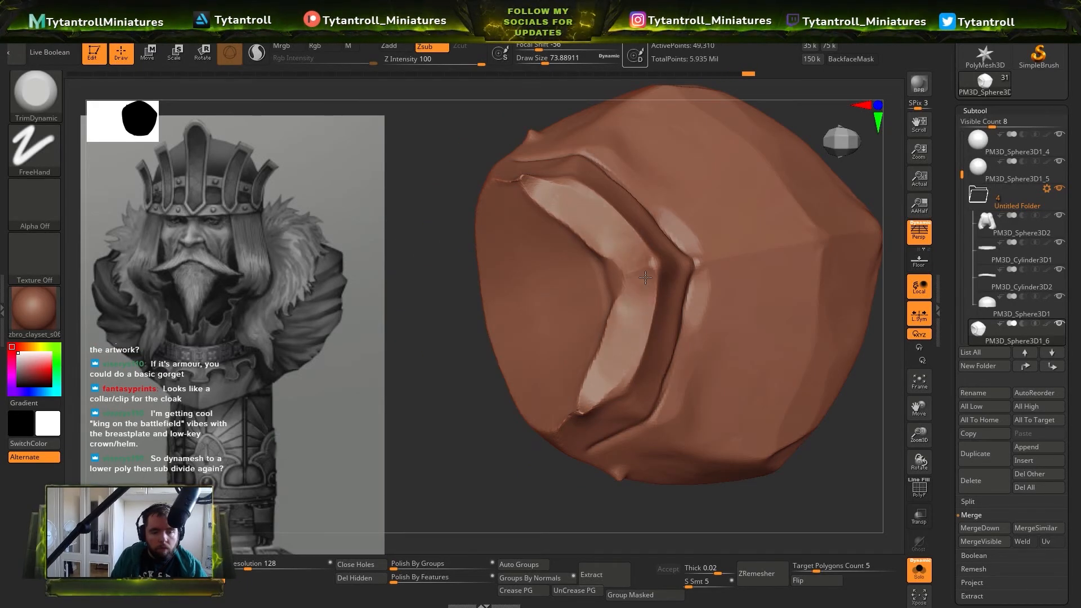
left_click_drag(645, 278, 622, 332)
left_click_drag(478, 446, 472, 315)
Pull up the front of the neckline rim at the centre with SnakeHook
key("b")
key("s")
key("h")
left_click_drag(462, 360, 451, 338)
key("s")
mouse_move(579, 395)
left_mouse_down()
mouse_move(597, 395)
mouse_move(577, 332)
left_mouse_up()
Sharpen the neckline rim's edges with Pinch and flatten its upper ends with TrimDynamic
key("b")
key("p")
key("i")
mouse_move(562, 428)
right_mouse_down()
mouse_move(482, 345)
mouse_move(484, 388)
right_mouse_up()
key("b")
key("t")
key("d")
left_click_drag(690, 240, 709, 197)
key("s")
left_click_drag(717, 218, 703, 218)
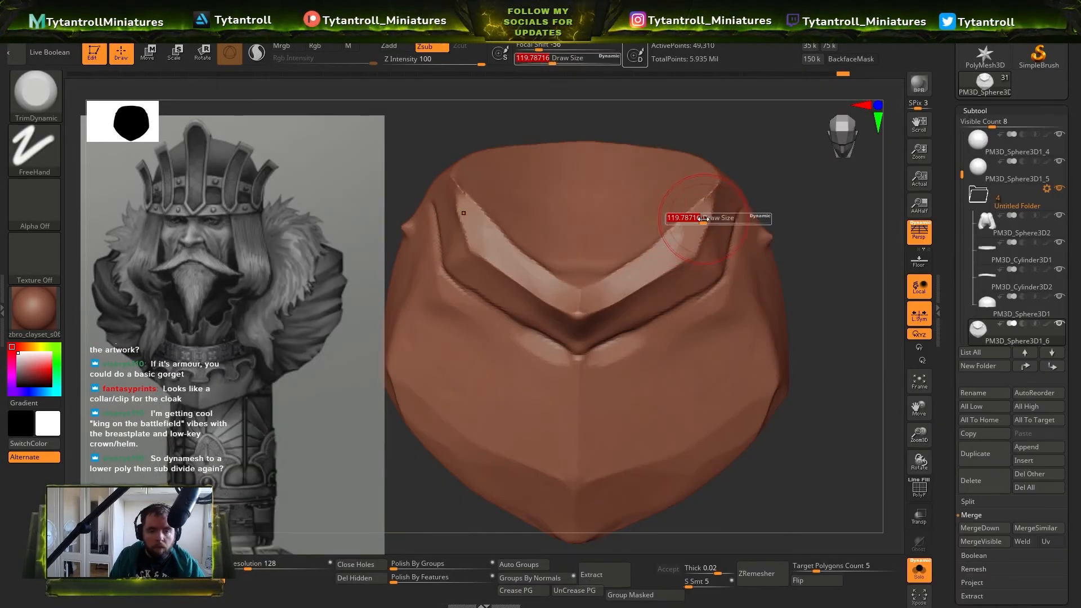
Plane the shoulder ends of the rim with TrimDynamic and adjust their outline with SnakeHook
right_click_drag(703, 219, 788, 185)
mouse_move(710, 195)
left_mouse_down()
mouse_move(724, 234)
mouse_move(760, 211)
left_mouse_up()
right_click_drag(788, 186, 731, 213)
left_click_drag(731, 212, 738, 189)
right_click_drag(784, 140, 816, 169)
key("b")
key("s")
key("h")
key("b")
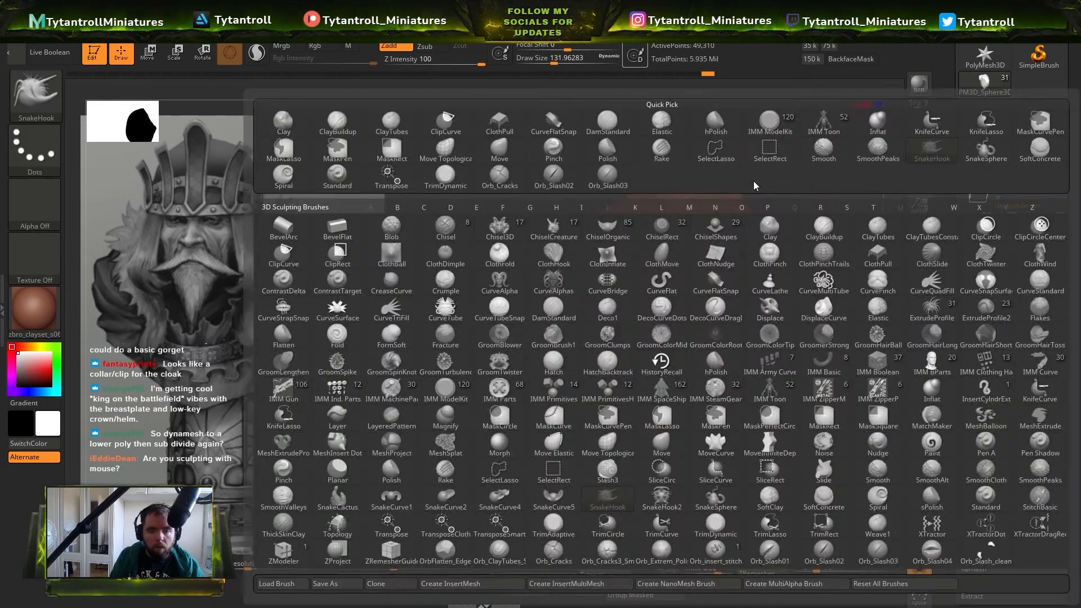
right_click_drag(754, 186, 669, 226)
Flatten the chest surface below the collar into angular planes with TrimDynamic
key("b")
key("t")
key("d")
left_click_drag(707, 331, 726, 253)
mouse_move(766, 241)
right_mouse_down()
mouse_move(793, 235)
mouse_move(768, 247)
right_mouse_up()
left_click_drag(585, 386, 638, 371)
right_click_drag(768, 248, 811, 231)
Carve a crease along the collar's base with DamStandard and flatten the chest's side planes with TrimDynamic
key("b")
key("d")
key("s")
mouse_move(739, 256)
left_mouse_down()
mouse_move(682, 363)
mouse_move(722, 328)
left_mouse_up()
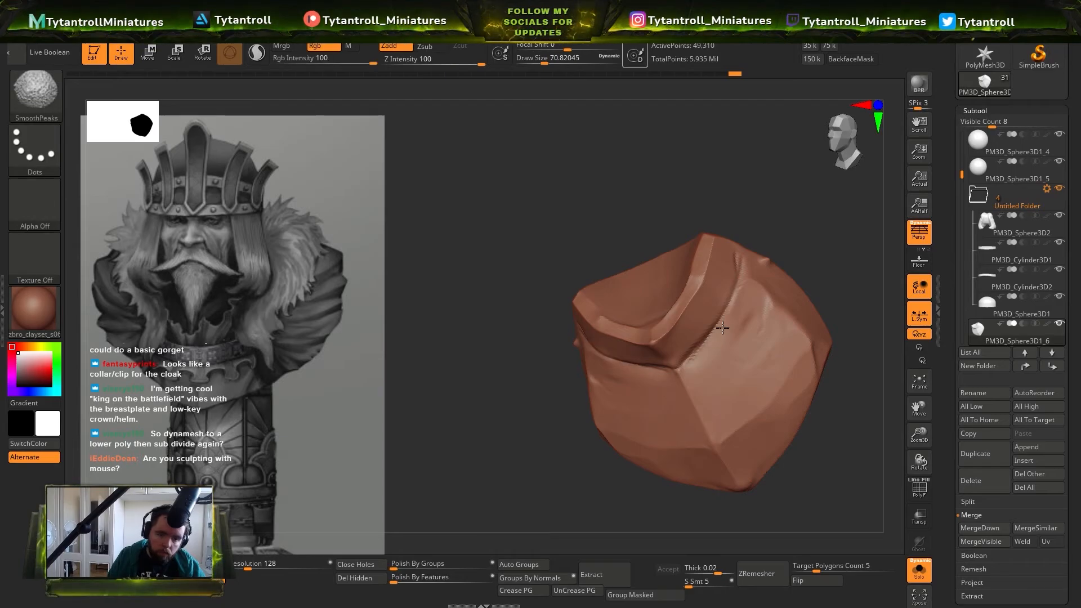
mouse_move(722, 328)
right_mouse_down()
mouse_move(776, 331)
mouse_move(813, 285)
mouse_move(788, 225)
right_mouse_up()
mouse_move(788, 225)
right_mouse_down("ctrl")
mouse_move(768, 138)
mouse_move(800, 225)
right_mouse_up("ctrl")
key("s")
left_click_drag(754, 253, 785, 273)
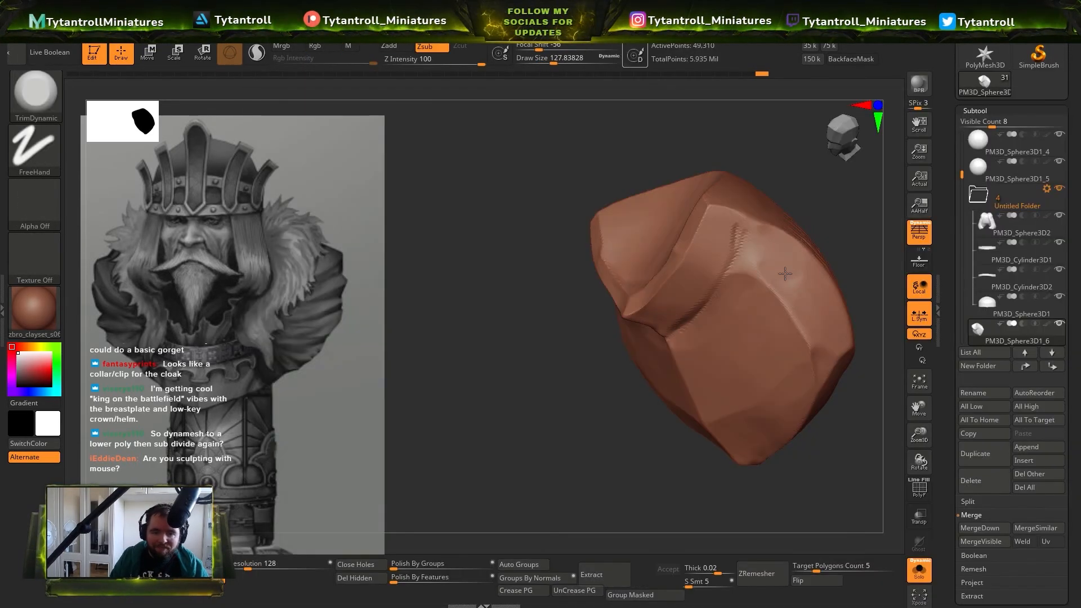
Slice the chest piece's lower sides straight in front view with KnifeCurve so they converge to a point
right_click_drag(869, 302, 866, 304, "shift")
left_click(737, 432, "ctrl+shift")
left_click(36, 96, "ctrl+shift")
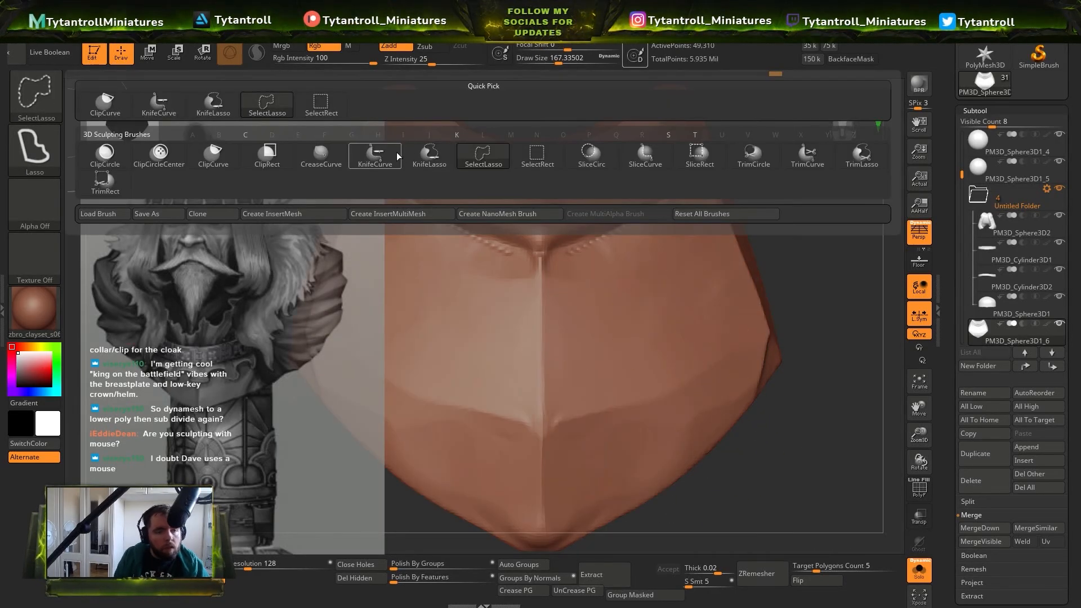
left_click(378, 156, "ctrl+shift")
left_click_drag(769, 292, 574, 457, "ctrl+shift")
key("ctrl+z")
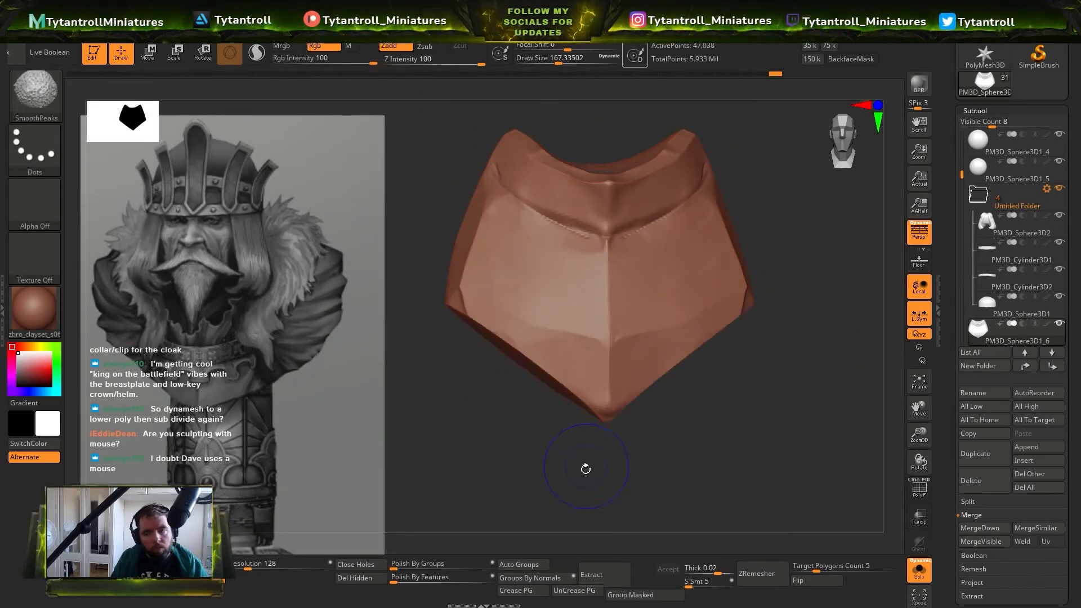
Try to slice the collar's top edge straight from a side angle with KnifeCurve
mouse_move(719, 346)
right_mouse_down()
mouse_move(712, 116)
mouse_move(684, 158)
mouse_move(535, 208)
mouse_move(525, 279)
right_mouse_up()
left_click_drag(406, 253, 670, 247, "ctrl+shift")
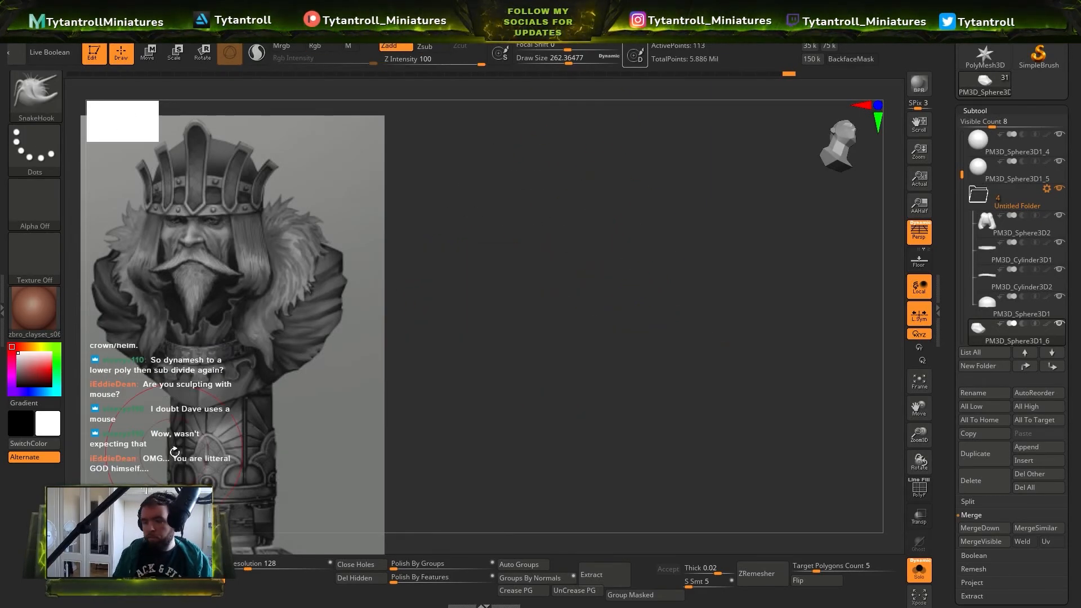
key("ctrl+z")
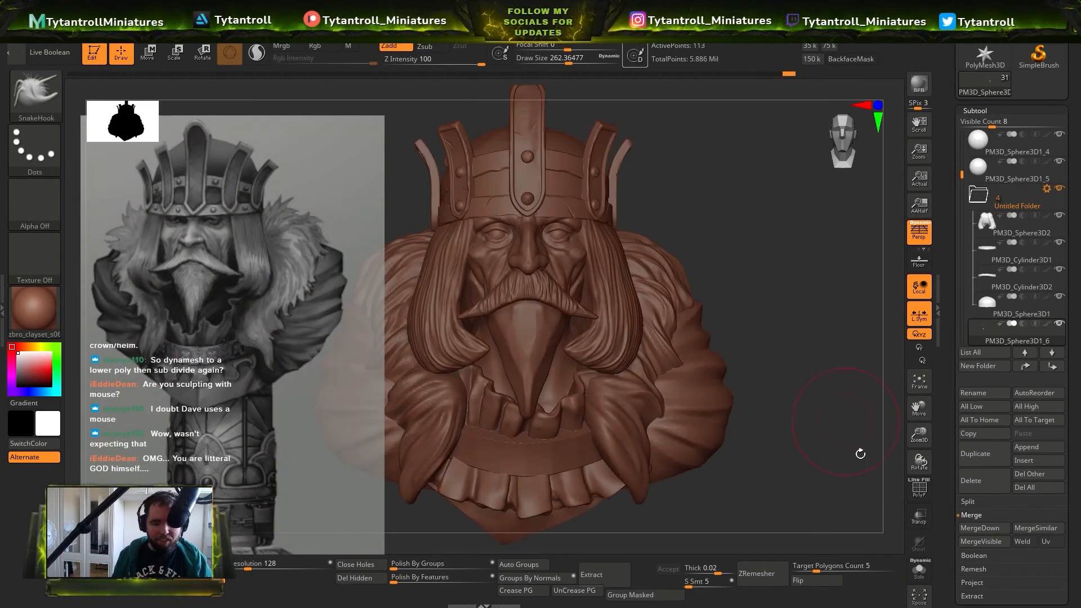
Slice the uneven top edge off the collar with KnifeCurve, drawing the cut in the opposite direction
right_click_drag(851, 298, 748, 231, "ctrl")
right_click_drag(535, 289, 554, 282)
left_click_drag(776, 305, 482, 292, "ctrl+shift")
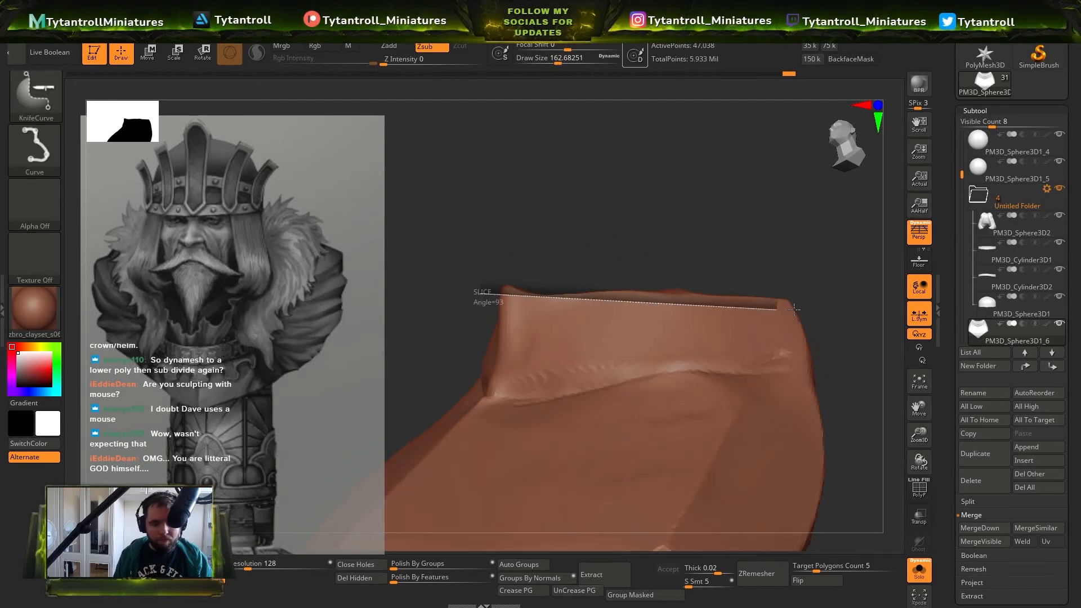
mouse_move(771, 252)
right_mouse_down()
mouse_move(790, 249)
mouse_move(789, 303)
mouse_move(785, 254)
right_mouse_up()
Flatten the collar's outer faces and the adjoining shoulder planes with TrimDynamic
key("b")
key("t")
key("d")
key("s")
mouse_move(811, 220)
right_mouse_down()
mouse_move(748, 197)
mouse_move(751, 174)
right_mouse_up()
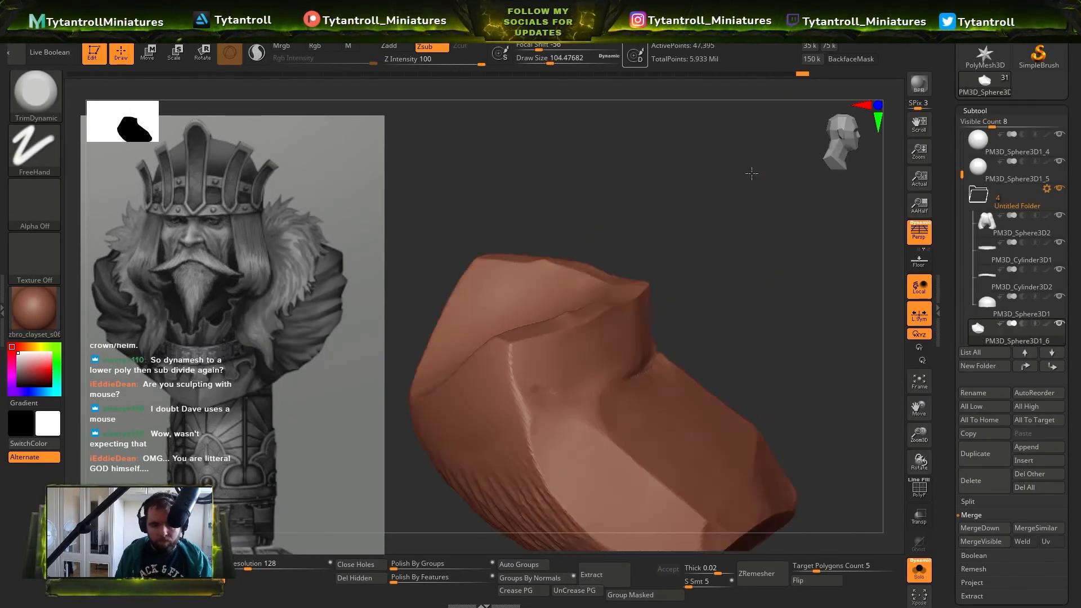
right_click_drag(532, 333, 466, 290)
right_click_drag(719, 263, 709, 231)
Build up the side of the collar along its base with Clay
key("b")
key("c")
key("l")
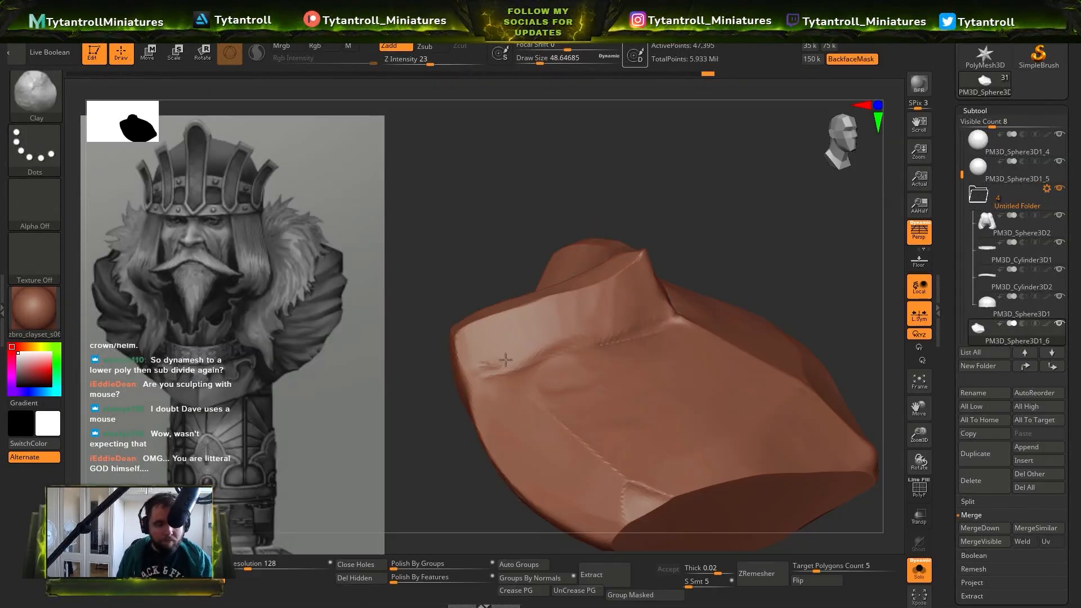
left_click_drag(492, 356, 563, 350)
mouse_move(568, 338)
right_mouse_down()
mouse_move(588, 374)
mouse_move(653, 307)
right_mouse_up()
Trim the built-up collar face flat along its base crease with TrimDynamic
key("b")
key("t")
key("d")
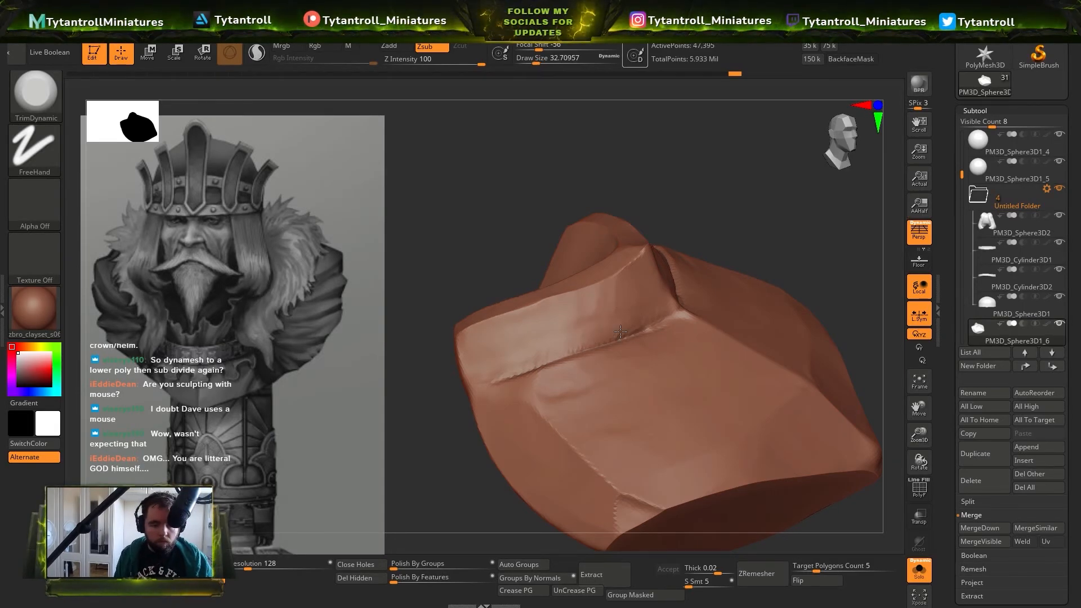
right_click_drag(577, 284, 585, 318)
right_click_drag(791, 251, 811, 282)
mouse_move(436, 369)
right_mouse_down()
mouse_move(536, 385)
mouse_move(605, 275)
mouse_move(574, 274)
mouse_move(588, 247)
mouse_move(639, 242)
mouse_move(623, 313)
mouse_move(782, 259)
mouse_move(830, 309)
mouse_move(731, 316)
right_mouse_up()
Polish the breastplate's front side facet with hPolish
key("b")
key("m")
key("v")
key("b")
key("t")
key("d")
key("b")
key("h")
key("p")
left_click_drag(697, 329, 636, 388)
Flatten the breastplate's side and lower facets with TrimDynamic at an adjusted brush size
key("b")
key("t")
key("d")
mouse_move(633, 388)
right_mouse_down()
mouse_move(696, 309)
mouse_move(585, 350)
right_mouse_up()
key("s")
left_click_drag(585, 351, 579, 351)
mouse_move(579, 351)
right_mouse_down()
mouse_move(479, 359)
mouse_move(527, 449)
mouse_move(704, 243)
mouse_move(661, 232)
right_mouse_up()
left_click_drag(659, 234, 630, 321)
Polish the transitions between the breastplate's side planes with hPolish
right_click_drag(761, 305, 642, 389)
key("s")
left_click_drag(643, 389, 641, 389)
key("b")
key("h")
key("p")
right_click_drag(500, 372, 588, 273)
Deepen the collar's base crease with DamStandard and flatten the collar face above it with TrimDynamic
key("s")
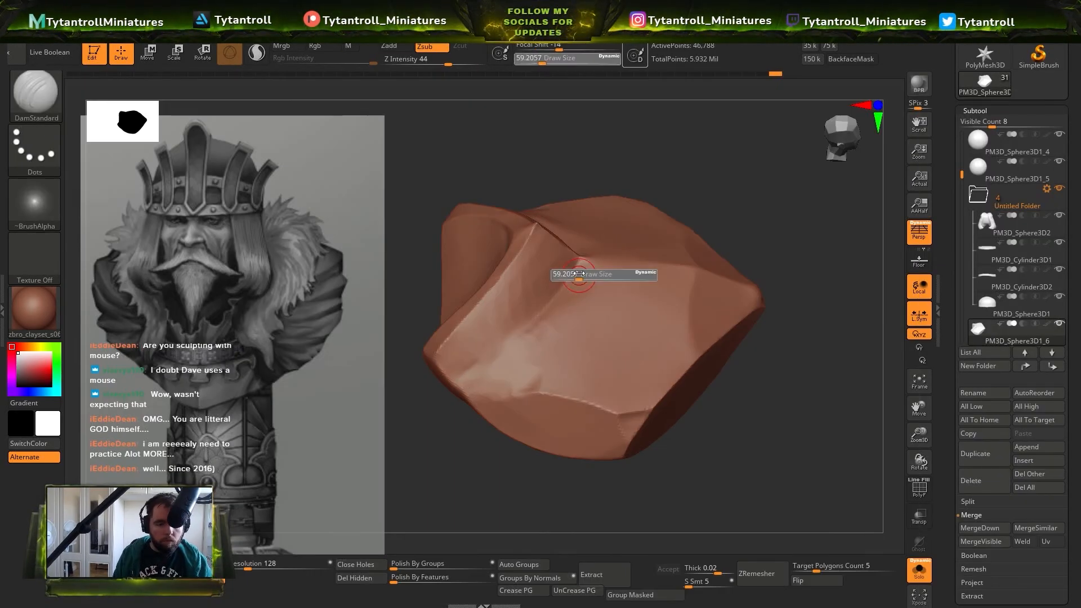
left_click_drag(588, 273, 574, 273)
key("b")
key("t")
key("d")
right_click_drag(574, 273, 552, 264)
left_click_drag(552, 264, 473, 353)
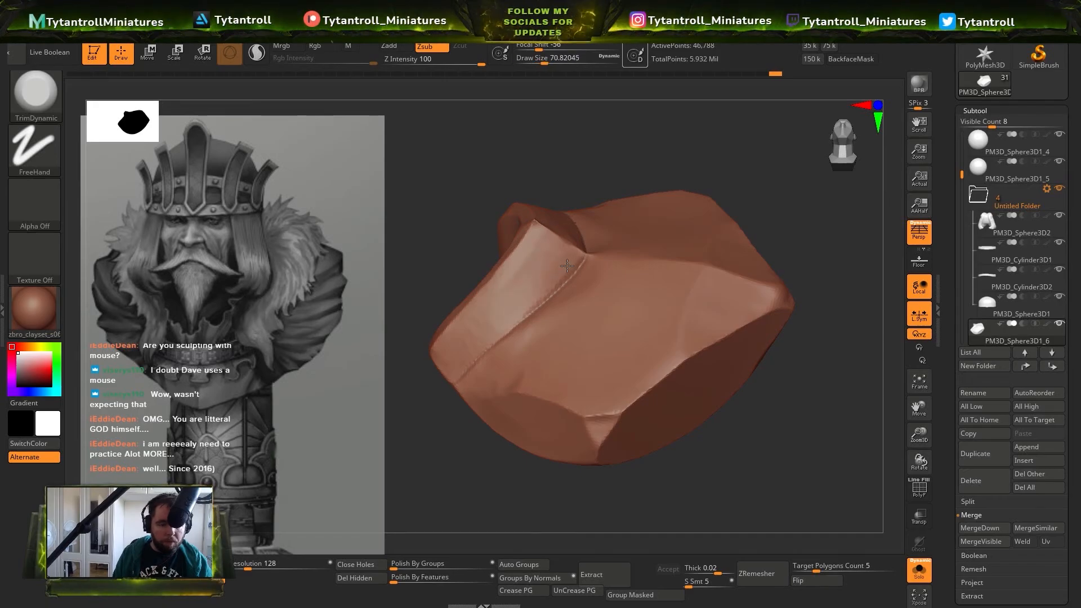
Check the breastplate against the full bust and isolate it again
left_click_drag(413, 316, 367, 371)
left_click(919, 570)
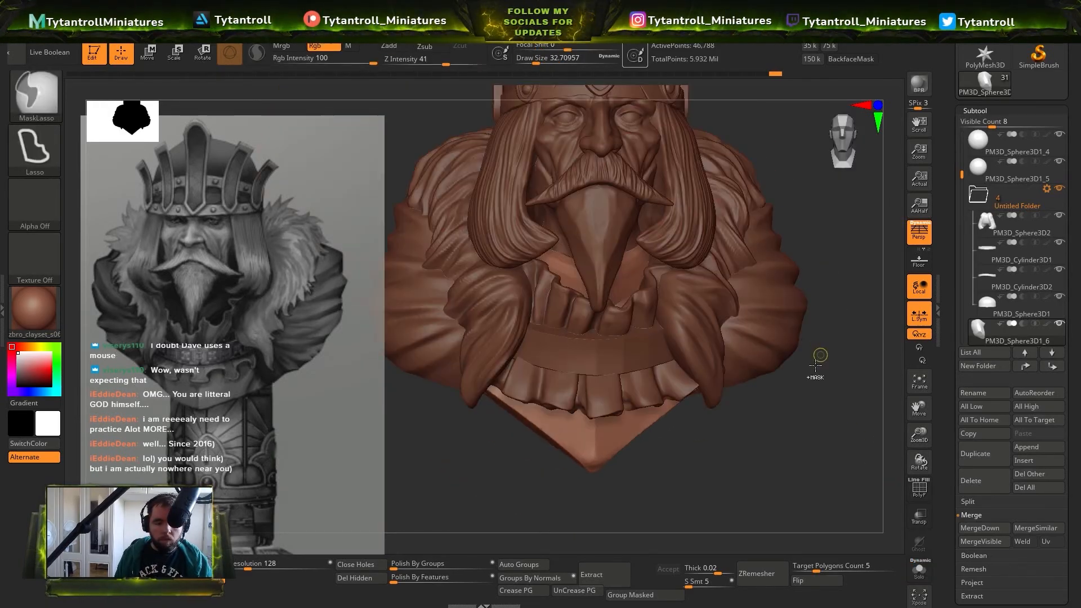
left_click(919, 570)
mouse_move(899, 546)
left_mouse_down()
mouse_move(905, 449)
mouse_move(751, 445)
left_mouse_up()
Adjust the collar with a large Move brush and slice its top edge flat with perspective off
key("b")
key("m")
key("v")
key("s")
left_click_drag(610, 277, 626, 278)
left_click(918, 232)
left_click_drag(799, 200, 810, 316, "alt")
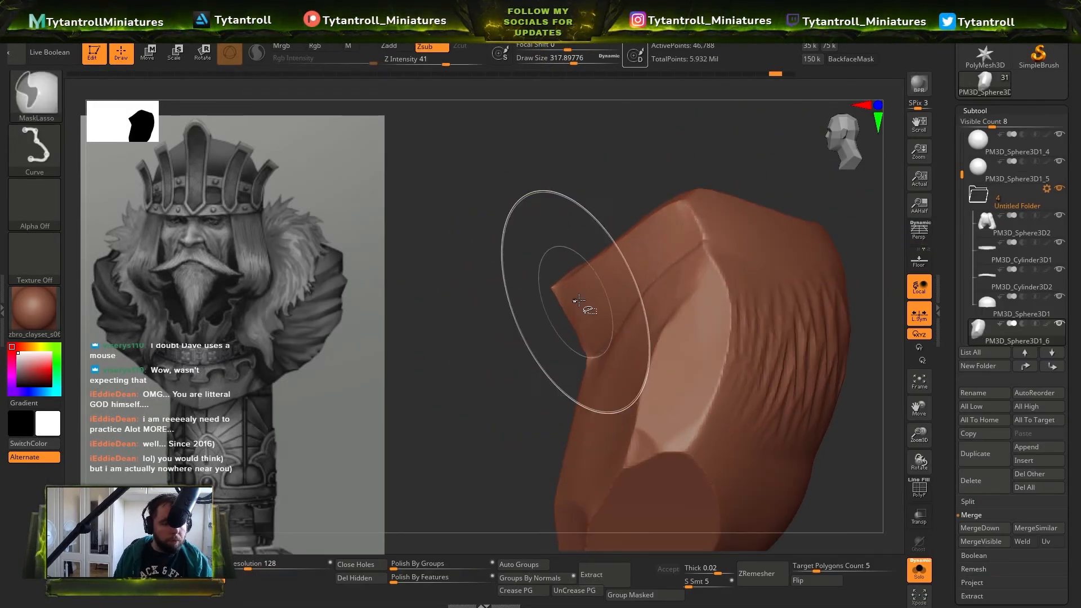
mouse_move(748, 163)
left_mouse_down()
mouse_move(567, 420)
mouse_move(565, 407)
left_mouse_up()
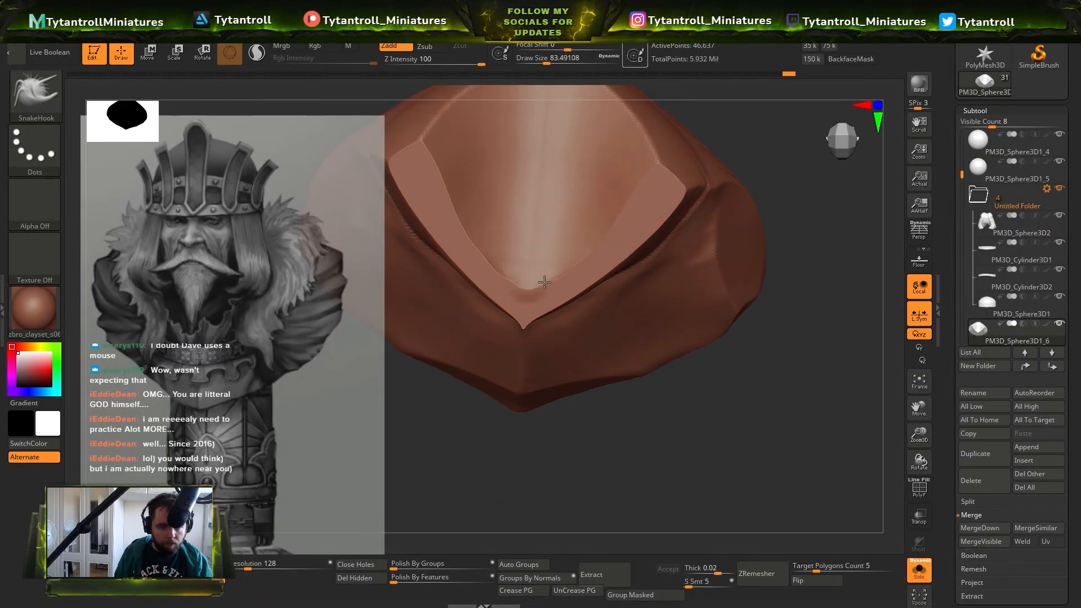
Reshape the collar's inner rim with SnakeHook and sharpen the breastplate's edges with Pinch
left_click_drag(811, 394, 883, 450)
left_click_drag(810, 394, 810, 315)
left_click_drag(677, 200, 656, 256)
key("b")
key("p")
key("i")
left_click_drag(904, 347, 905, 448)
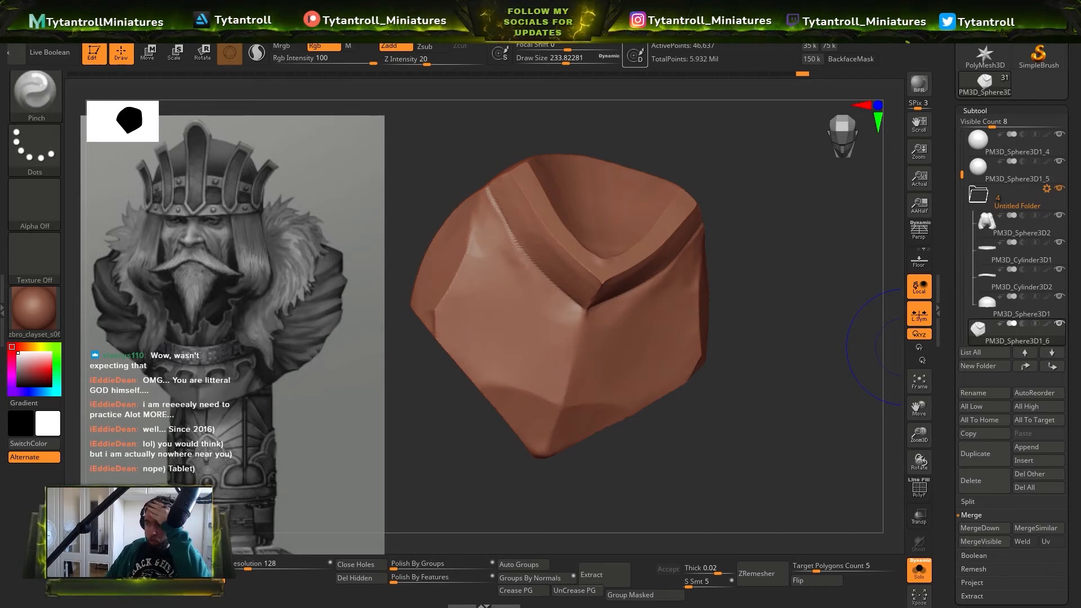
Show the full bust, select the plain band between the ruffles and shift its lower side edge with Move
right_click_drag(904, 346, 852, 495)
left_click(918, 570)
right_click_drag(748, 315, 608, 254)
left_click(575, 316, "alt")
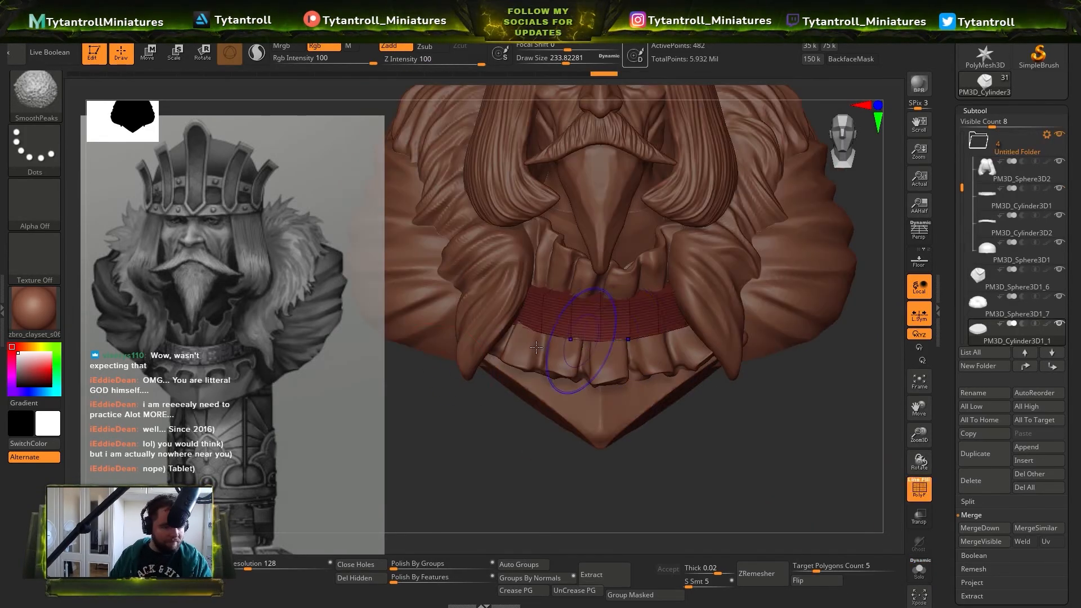
right_click_drag(576, 315, 557, 336, "ctrl")
right_click_drag(389, 316, 451, 327)
right_click_drag(450, 326, 707, 329, "ctrl")
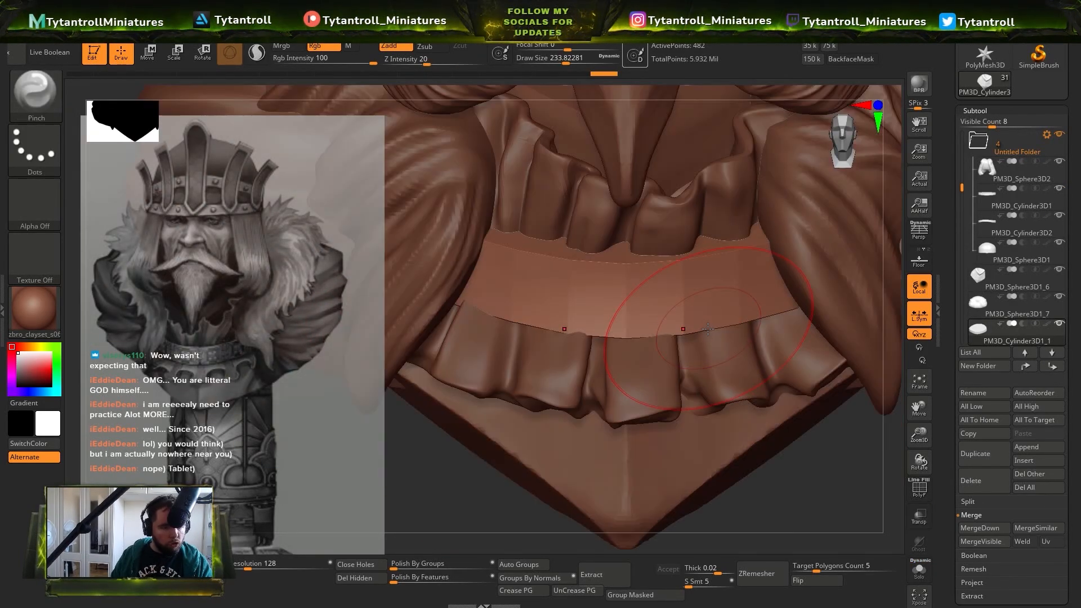
key("b")
key("m")
key("v")
right_click_drag(520, 372, 463, 327)
left_click_drag(461, 328, 503, 306)
Check the band's shape with and without dynamic subdivision from different angles
left_click(919, 570)
right_click_drag(748, 360, 676, 270)
left_click(919, 571)
right_click_drag(704, 338, 591, 281)
Select the ruffled cloth and nudge its lower ruffle up toward the band with Move at draw size 250.75
left_click(563, 273, "alt")
key("s")
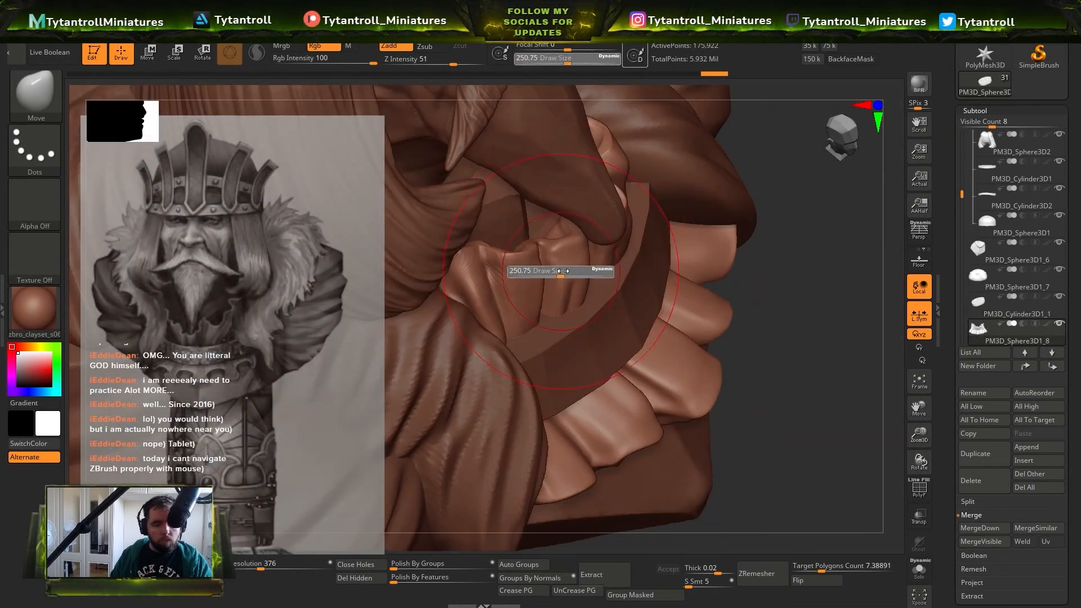
mouse_move(529, 270)
right_mouse_down()
mouse_move(497, 290)
mouse_move(563, 315)
right_mouse_up()
right_click_drag(562, 315, 562, 382)
left_click(625, 332, "alt")
left_click(551, 399, "alt")
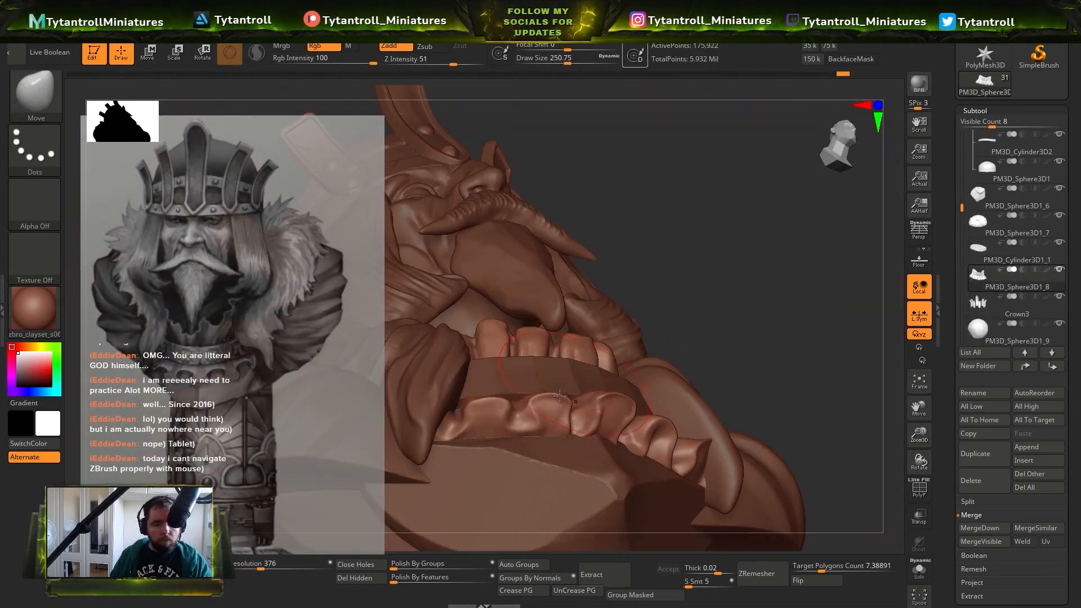
left_click_drag(537, 408, 541, 399)
right_click_drag(542, 398, 577, 421)
Select the plain band between the ruffles again and toggle its dynamic subdivision to check its curvature
left_click(576, 421, "alt")
right_click_drag(732, 360, 664, 416)
left_click(919, 571)
left_click(919, 571)
right_click_drag(788, 450, 608, 326)
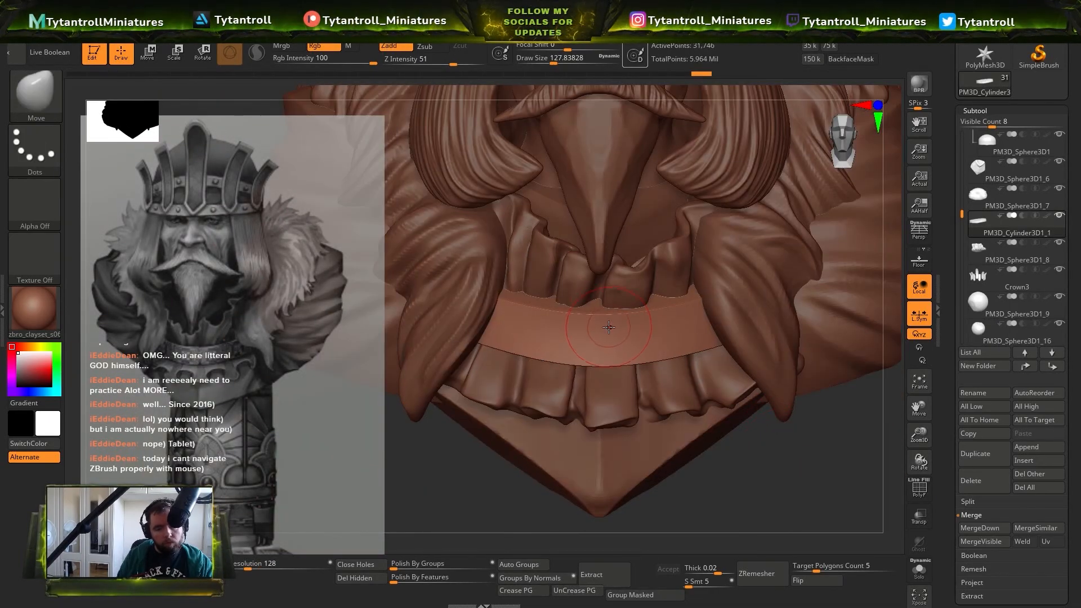
Open the geometry settings, remesh the band at resolution 632 and choose the Orb_Cracks brush
left_click(979, 111)
left_click(999, 123)
right_click_drag(675, 354, 623, 331, "ctrl")
key("1")
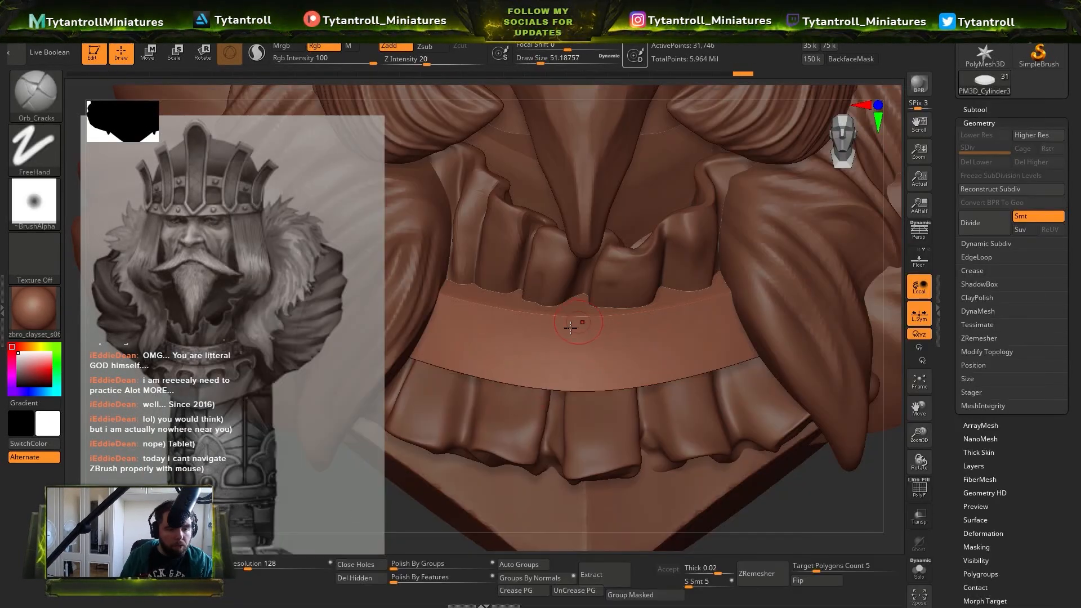
mouse_move(788, 478)
right_mouse_down()
mouse_move(830, 527)
mouse_move(788, 540)
right_mouse_up()
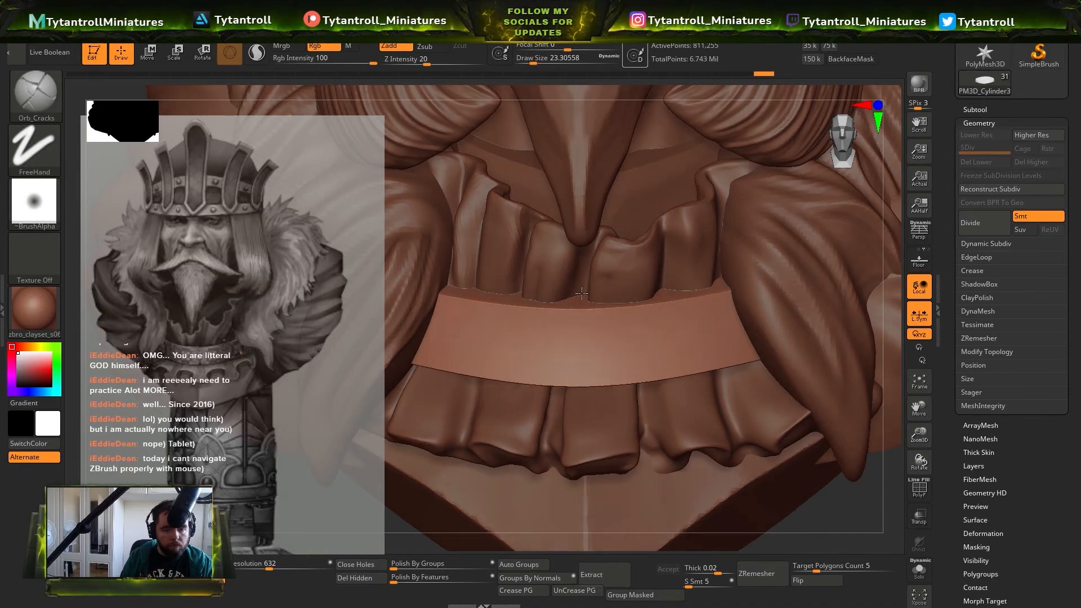
Carve a vertical groove down the middle of the band with Orb_Cracks, deepening it at Z Intensity 34
left_click_drag(586, 304, 582, 388)
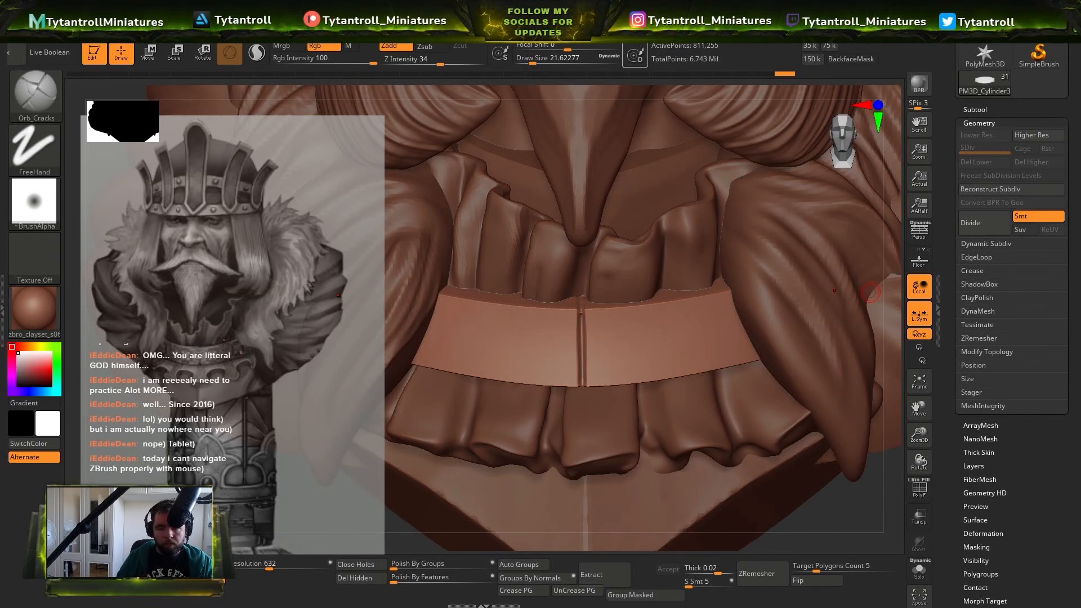
left_click_drag(583, 299, 583, 389)
right_click_drag(583, 402, 582, 341)
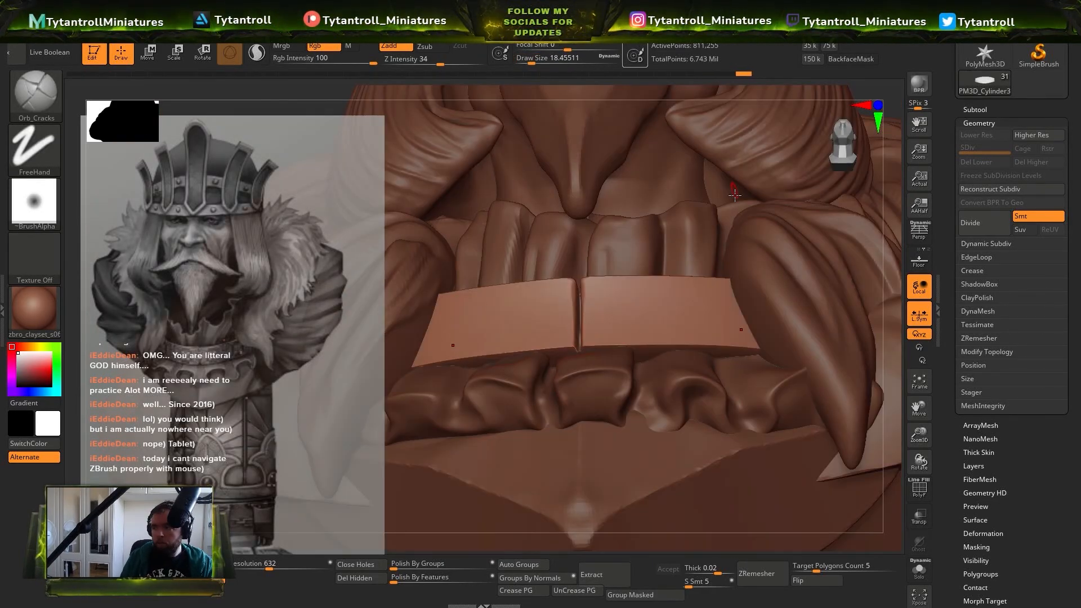
Inspect the grooved band within the full bust and change brushes through Inflat to DamStandard to refine the groove
mouse_move(734, 195)
right_mouse_down()
mouse_move(835, 501)
mouse_move(664, 363)
mouse_move(286, 432)
mouse_move(632, 412)
mouse_move(732, 338)
mouse_move(845, 280)
mouse_move(676, 345)
mouse_move(878, 349)
right_mouse_up()
key("b")
key("p")
key("i")
key("b")
key("i")
key("n")
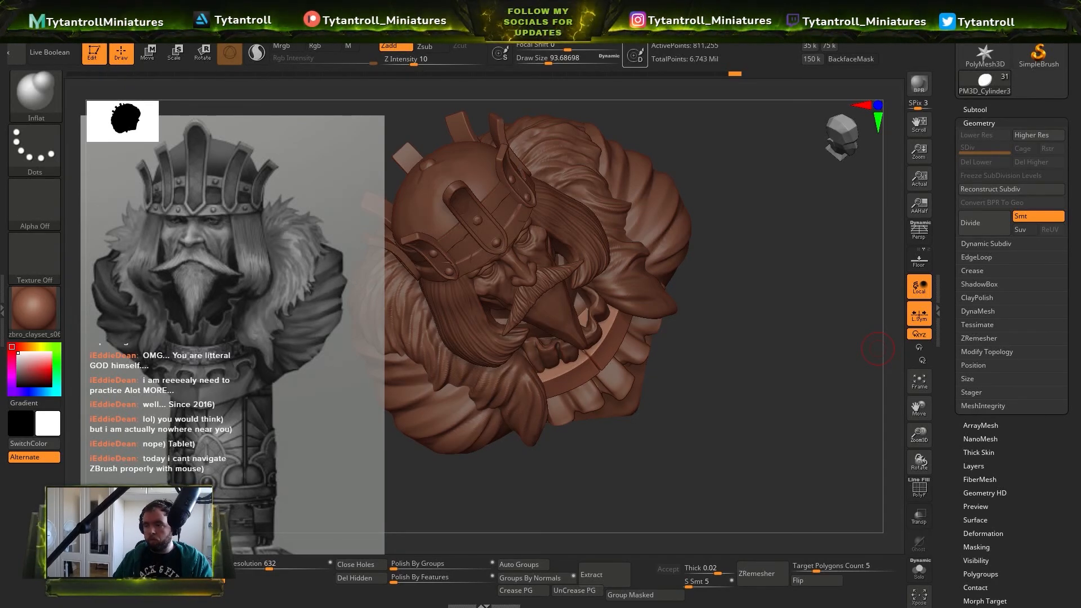
mouse_move(878, 349)
right_mouse_down()
mouse_move(833, 316)
mouse_move(820, 258)
mouse_move(861, 398)
mouse_move(879, 388)
mouse_move(823, 453)
mouse_move(861, 496)
mouse_move(813, 480)
right_mouse_up()
key("1")
key("2")
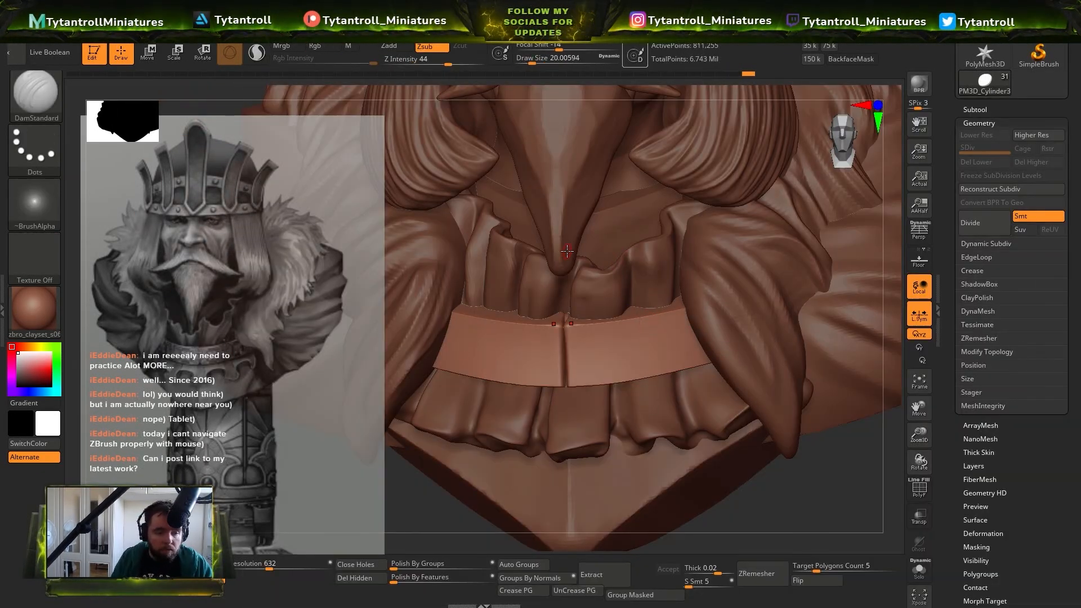
Choose the MaskPen brush and mask a strip along the centre seam and upper edge of the front belt plate
right_click_drag(567, 251, 570, 239)
right_click_drag(570, 239, 580, 369, "ctrl")
left_click(41, 96, "ctrl")
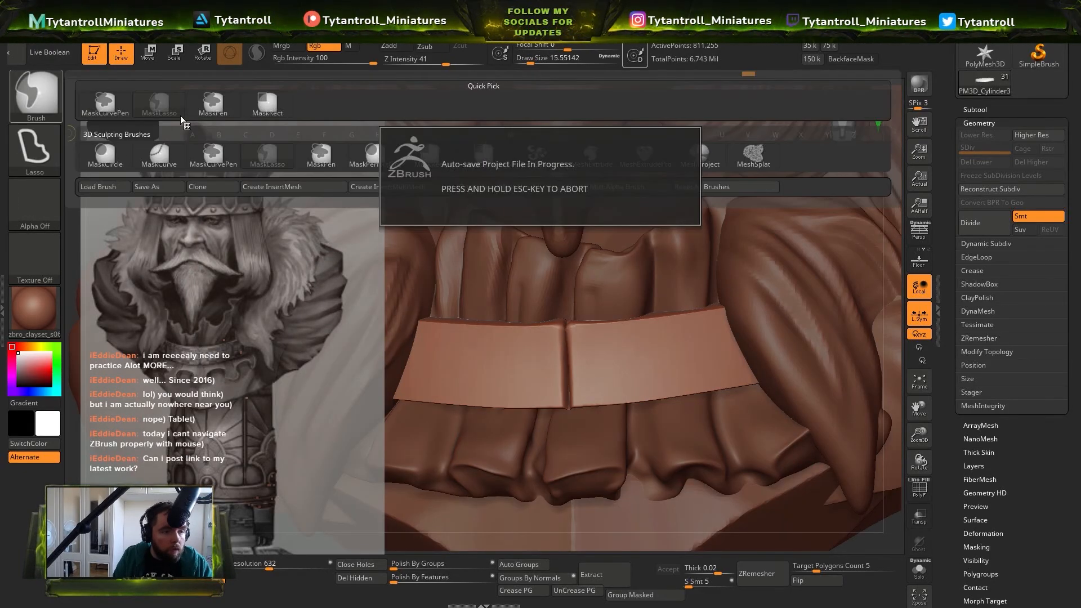
left_click(231, 106, "ctrl")
mouse_move(581, 323)
left_mouse_down("ctrl")
mouse_move(584, 403)
mouse_move(591, 338)
left_mouse_up("ctrl")
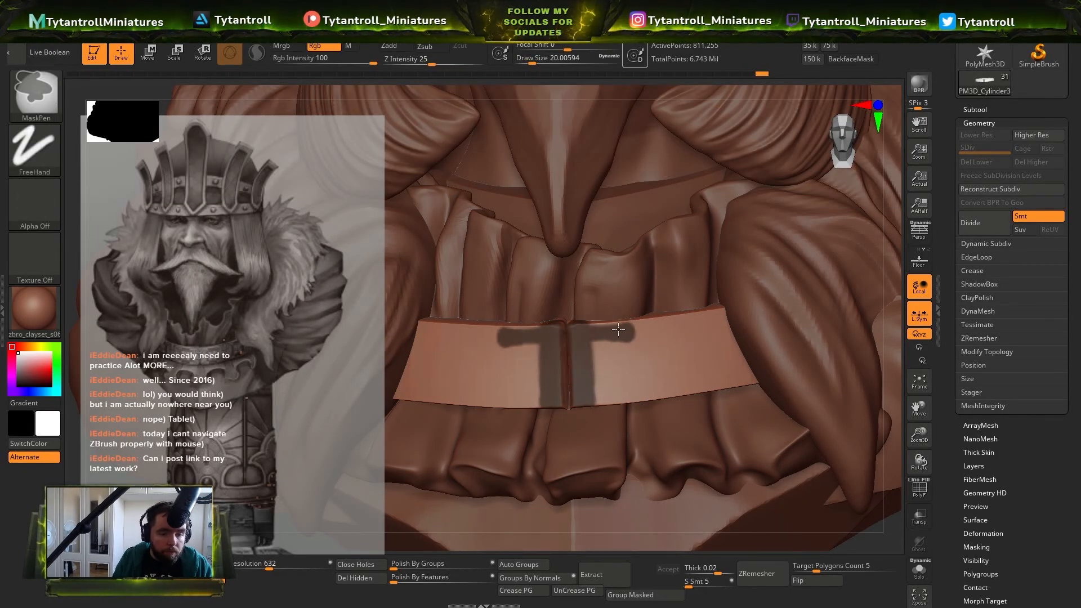
Mask stepped corners at the upper and lower inner ends of the front belt plate
right_click_drag(558, 270, 632, 258)
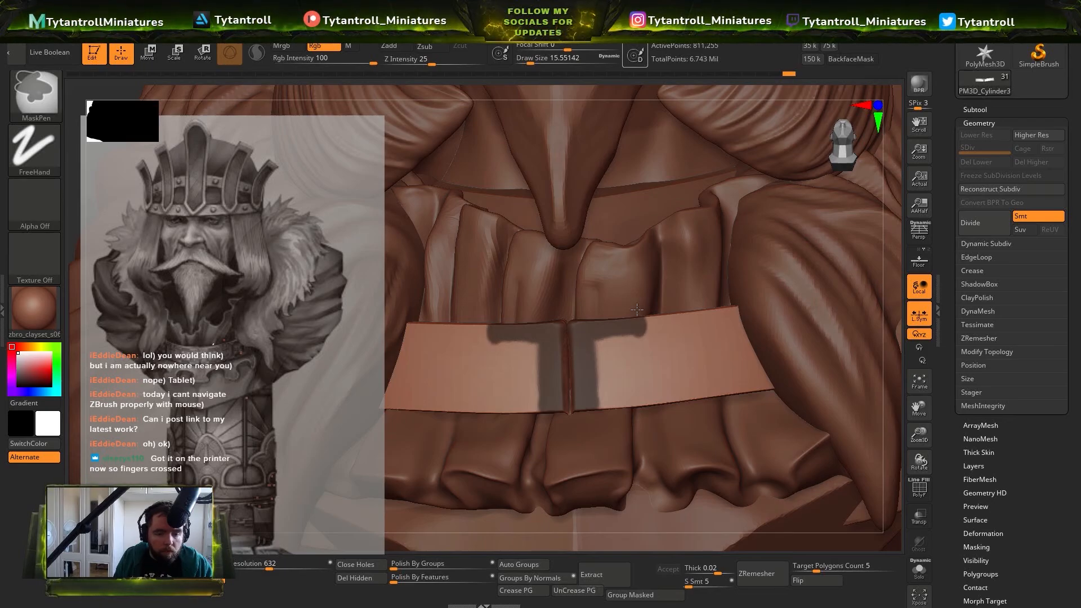
mouse_move(637, 404)
left_mouse_down("ctrl")
mouse_move(639, 394)
mouse_move(598, 382)
mouse_move(600, 392)
left_mouse_up("ctrl")
key("s")
mouse_move(600, 390)
left_mouse_down("ctrl+alt")
mouse_move(628, 386)
mouse_move(596, 352)
left_mouse_up("ctrl+alt")
key("s")
left_click(564, 380)
key("s")
left_click_drag(605, 343, 599, 383, "ctrl")
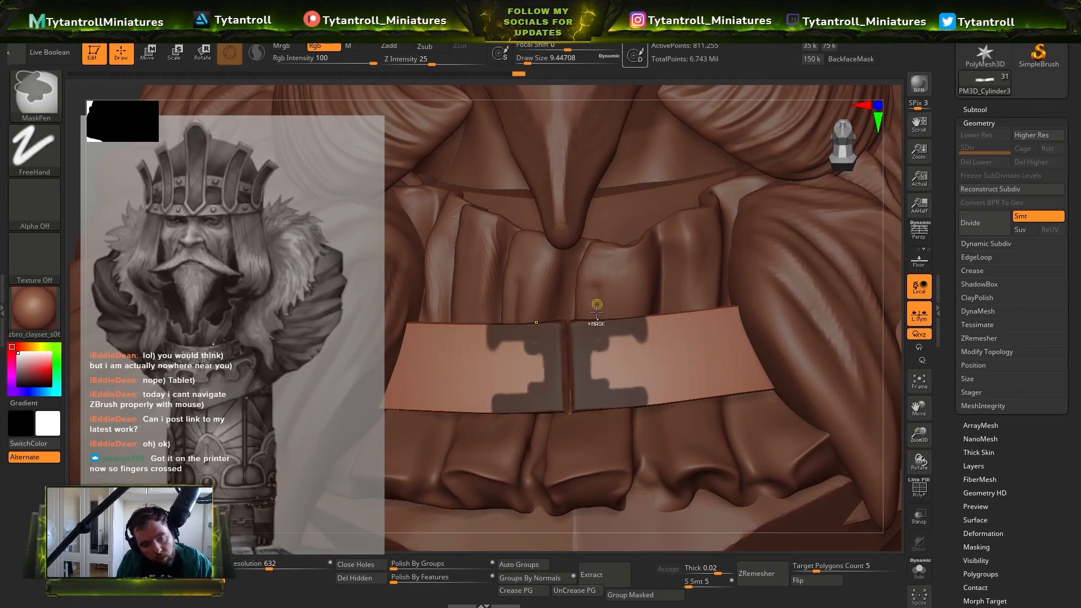
Extend the mask along the plate's upper and lower edges and mask a vertical line marking its outer boundary
right_click_drag(596, 307, 588, 338, "ctrl")
key("s")
left_click_drag(642, 322, 668, 311)
left_click_drag(649, 395, 624, 393, "ctrl")
mouse_move(870, 341)
right_mouse_down()
mouse_move(887, 345)
mouse_move(816, 383)
right_mouse_up()
left_click_drag(712, 301, 720, 410, "ctrl")
key("s")
mouse_move(686, 340)
left_mouse_down()
mouse_move(638, 328)
mouse_move(609, 346)
left_mouse_up()
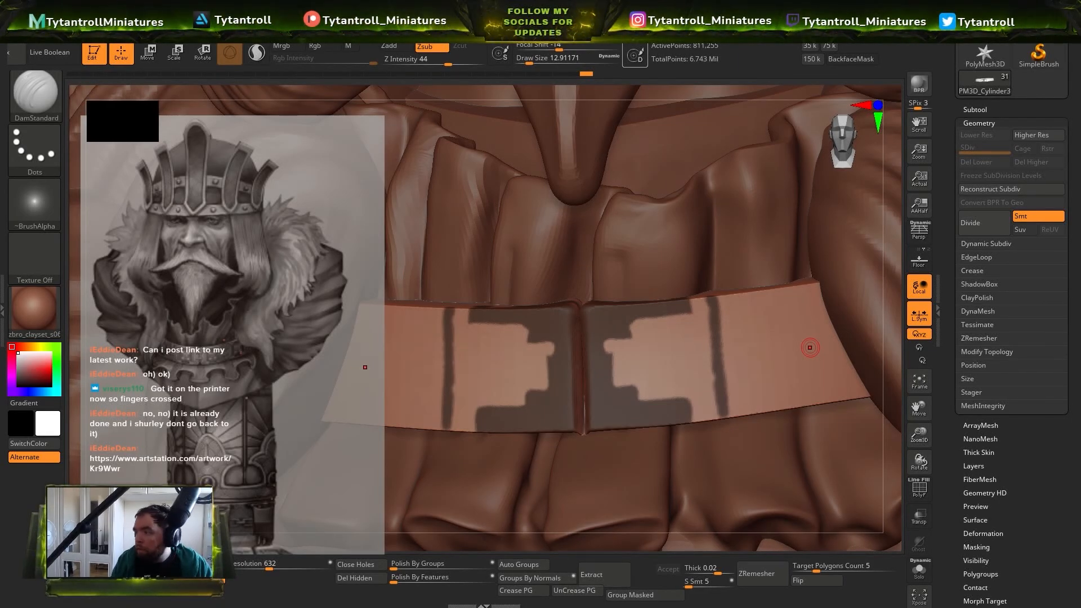
Clean up the stepped inner corners of the front plate's mask with a smaller brush
right_click_drag(765, 292, 653, 386, "alt")
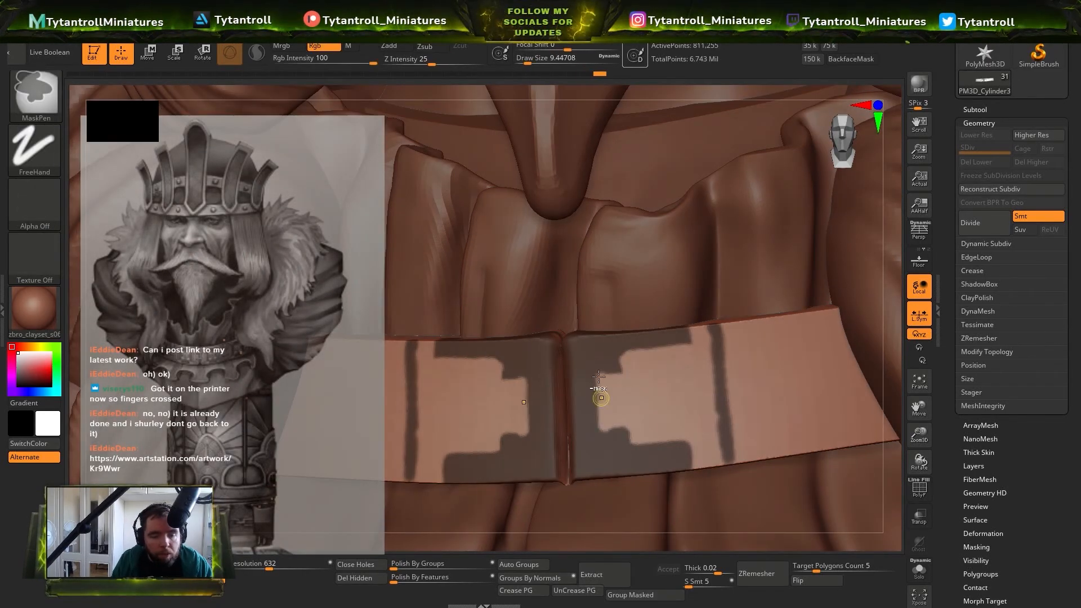
mouse_move(698, 445)
left_mouse_down("ctrl+alt")
mouse_move(641, 452)
mouse_move(600, 408)
left_mouse_up("ctrl+alt")
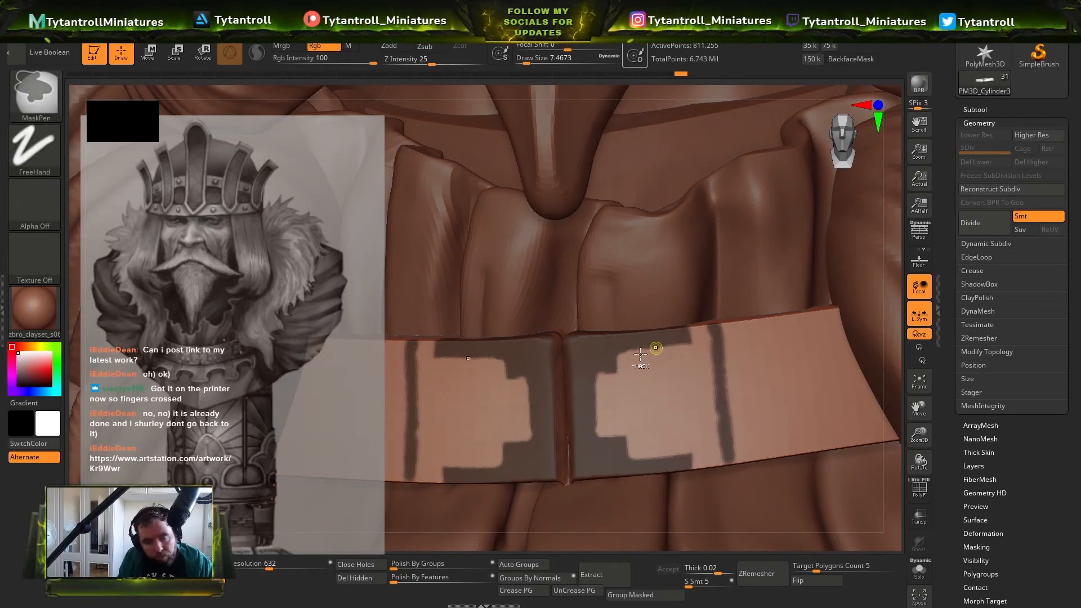
left_click_drag(624, 345, 683, 342, "ctrl")
right_click_drag(669, 266, 614, 422, "ctrl")
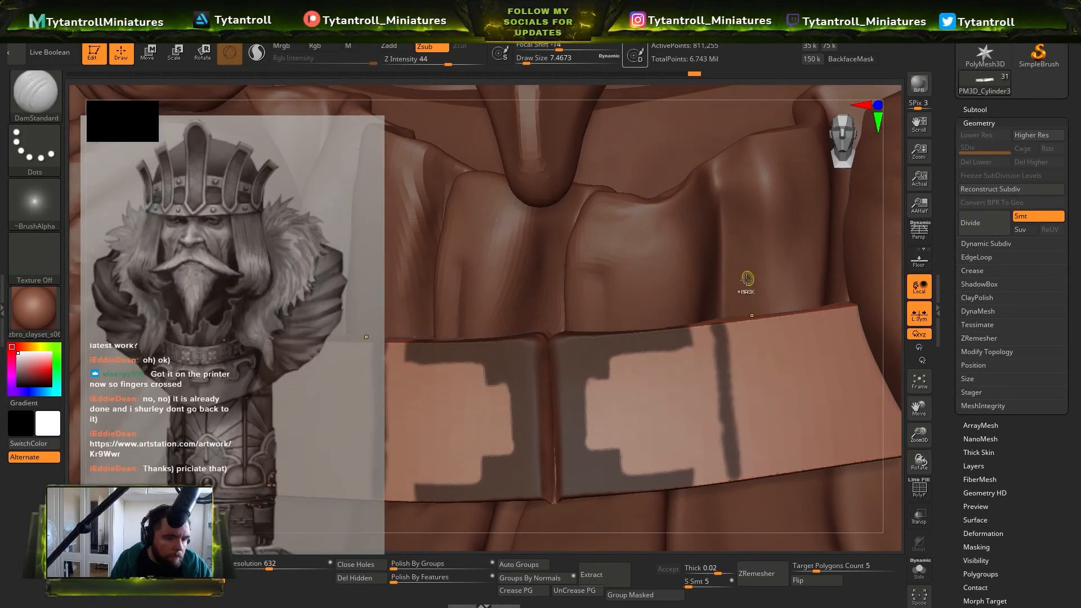
Mask the outer border of the front plate to enclose its unmasked centre
right_click_drag(748, 280, 677, 359, "ctrl")
mouse_move(695, 359)
left_mouse_down("ctrl")
mouse_move(677, 348)
mouse_move(691, 360)
mouse_move(693, 471)
left_mouse_up("ctrl")
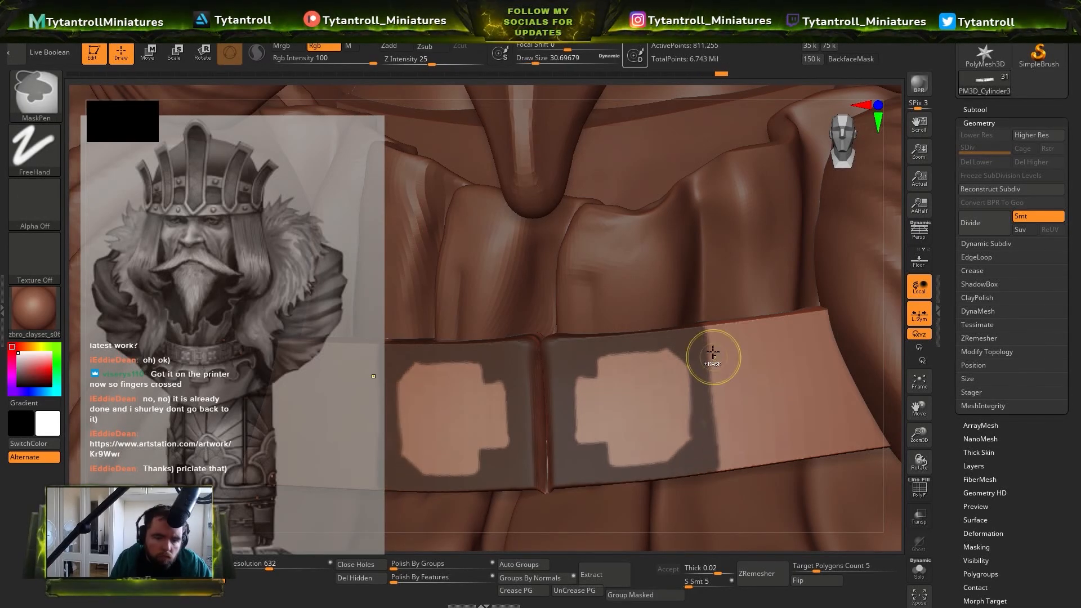
mouse_move(711, 332)
left_mouse_down("ctrl")
mouse_move(718, 468)
mouse_move(729, 468)
left_mouse_up("ctrl")
Carve the groove between the first and second belt plates and mask the second plate's adjoining edge
mouse_move(710, 303)
right_mouse_down("ctrl")
mouse_move(851, 548)
mouse_move(868, 519)
mouse_move(805, 428)
right_mouse_up("ctrl")
left_click_drag(543, 289, 549, 397, "ctrl")
mouse_move(560, 288)
left_mouse_down("ctrl")
mouse_move(567, 395)
mouse_move(552, 295)
left_mouse_up("ctrl")
key("s")
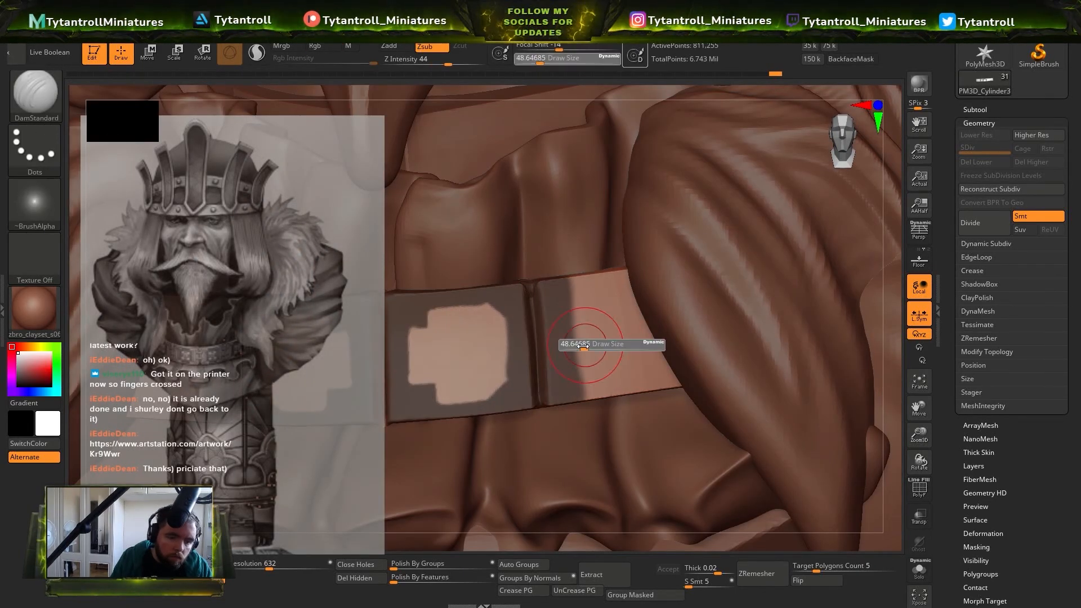
left_click_drag(611, 342, 588, 345)
key("alt+s")
Isolate the belt and mask the second plate's stepped inner corners and upper edge
right_click_drag(796, 357, 749, 310, "ctrl")
mouse_move(575, 417)
left_mouse_down("ctrl")
mouse_move(553, 247)
mouse_move(564, 360)
left_mouse_up("ctrl")
right_click_drag(588, 194, 603, 231, "ctrl")
left_click_drag(575, 370, 563, 330, "ctrl+alt")
right_click_drag(523, 217, 555, 225)
right_click_drag(601, 417, 598, 445)
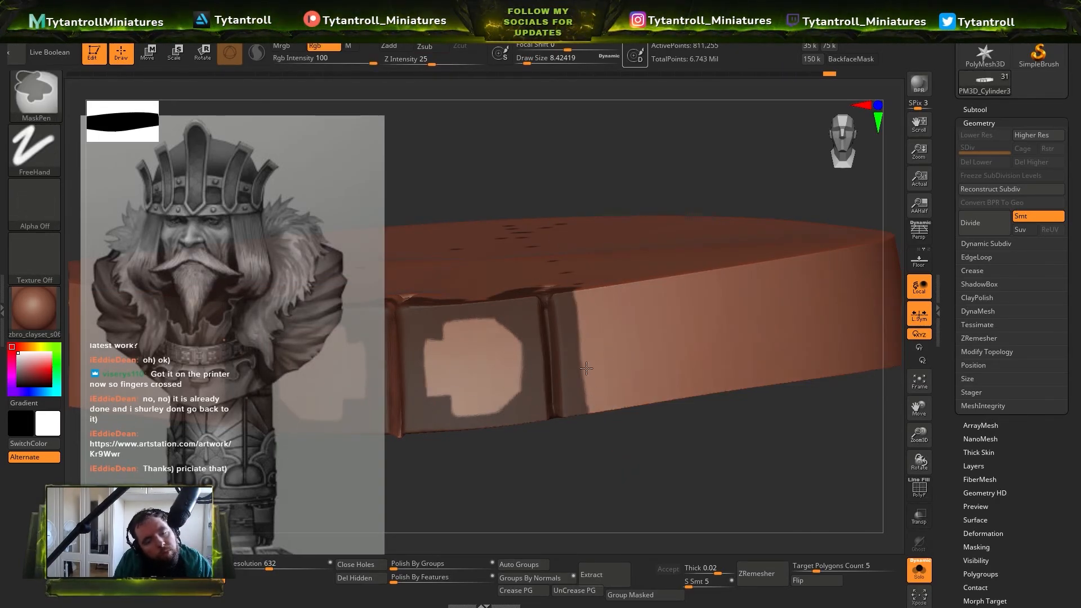
left_click_drag(577, 315, 580, 293, "ctrl")
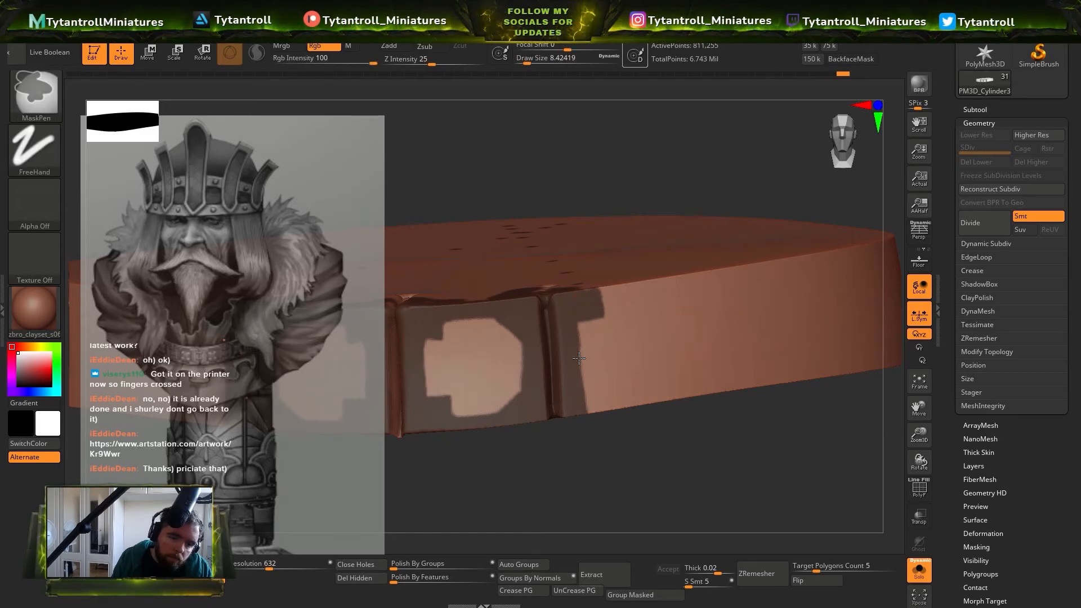
mouse_move(578, 358)
left_mouse_down("ctrl")
mouse_move(599, 402)
mouse_move(582, 371)
left_mouse_up("ctrl")
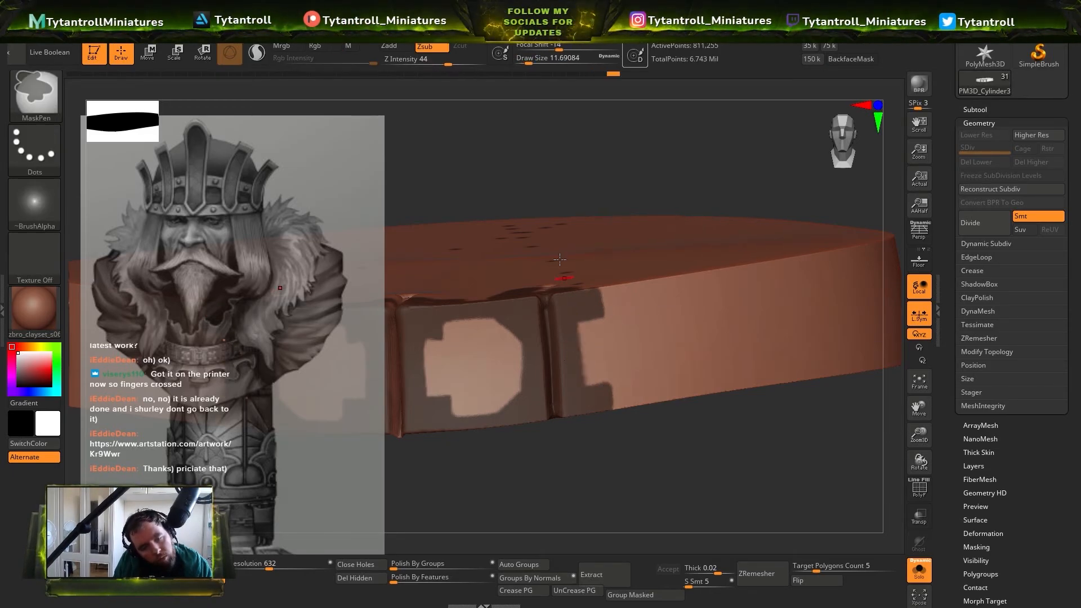
left_click_drag(601, 297, 681, 284, "ctrl")
Carve a vertical groove along the outer edge of the second belt plate, redoing the stroke until it fits
left_click_drag(741, 446, 721, 457)
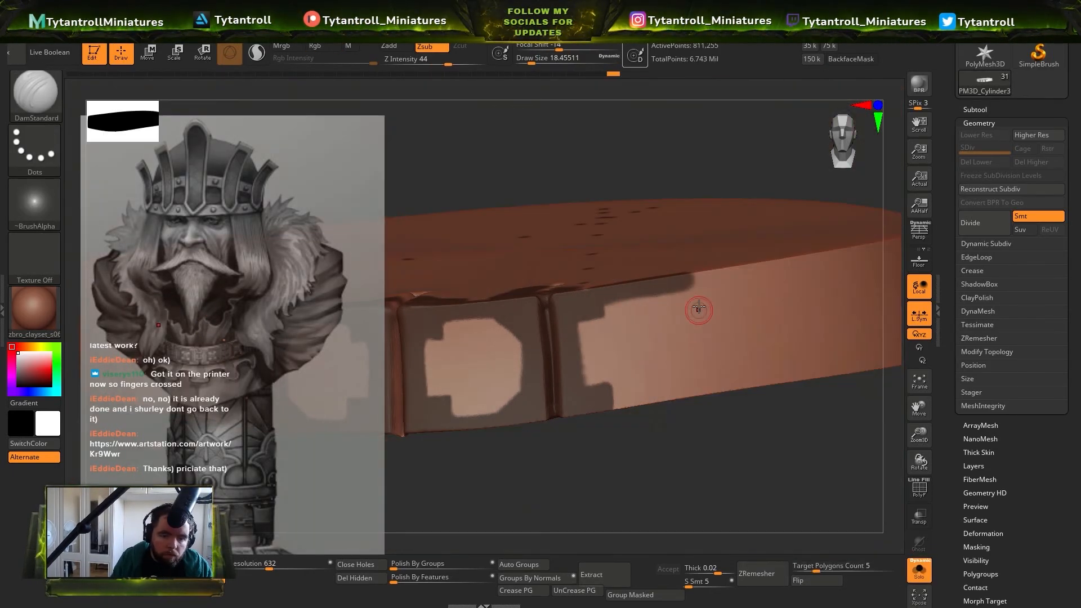
key("ctrl+z")
left_click_drag(696, 276, 707, 393)
key("ctrl+z")
left_click_drag(695, 277, 709, 393)
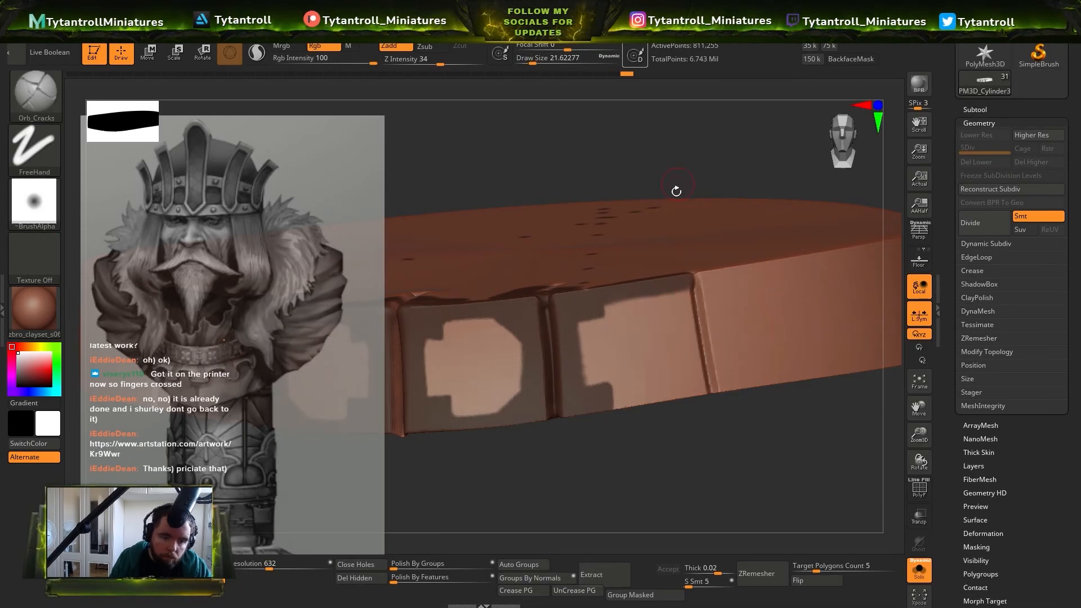
Mask the lower and outer borders of the second plate to enclose its unmasked centre
mouse_move(611, 401)
left_mouse_down("ctrl")
mouse_move(702, 386)
mouse_move(680, 302)
mouse_move(643, 293)
left_mouse_up("ctrl")
mouse_move(589, 373)
left_mouse_down("ctrl")
mouse_move(592, 396)
mouse_move(680, 400)
mouse_move(653, 395)
left_mouse_up("ctrl")
key("s")
left_click_drag(662, 393, 688, 355, "ctrl")
left_click_drag(606, 392, 642, 392, "ctrl")
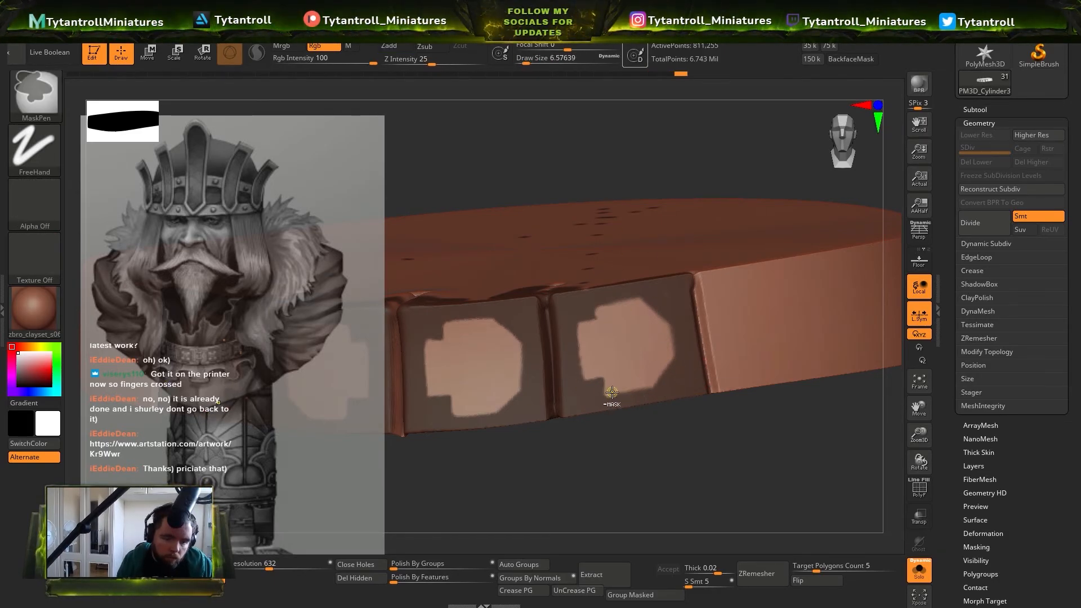
key("ctrl+z")
Reshape the mask at the first plate's outer corners into square steps, forming a cross-shaped opening
right_click_drag(686, 233, 670, 360, "ctrl")
key("s")
left_click_drag(656, 426, 635, 418)
right_click_drag(641, 461, 630, 371, "ctrl")
mouse_move(664, 414)
right_mouse_down()
mouse_move(627, 413)
mouse_move(668, 427)
mouse_move(664, 479)
right_mouse_up()
key("ctrl")
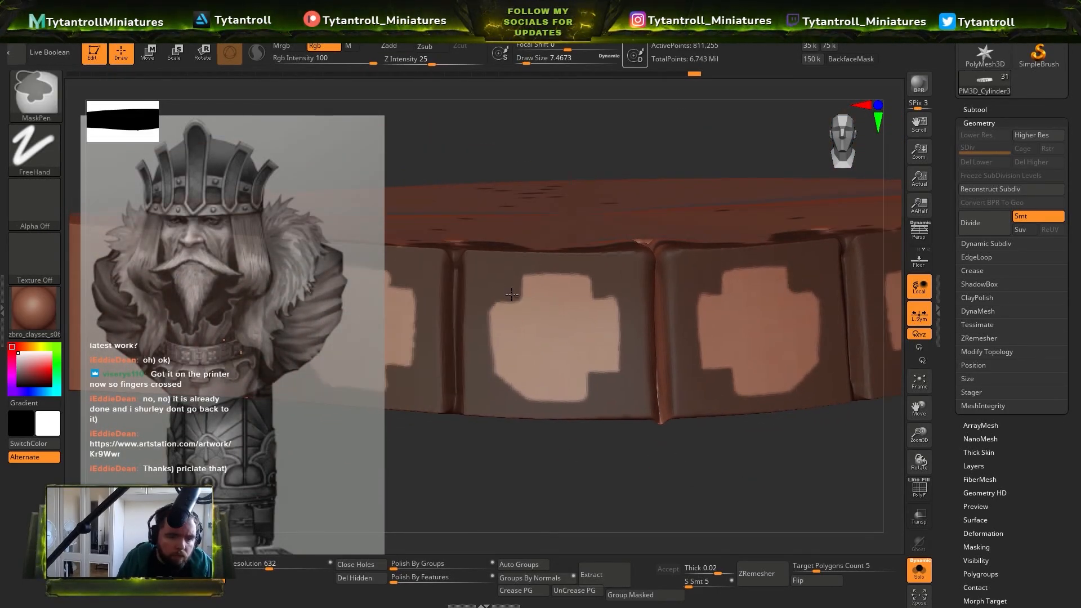
mouse_move(516, 287)
left_mouse_down("ctrl")
mouse_move(485, 362)
mouse_move(519, 392)
left_mouse_up("ctrl")
key("bracketleft")
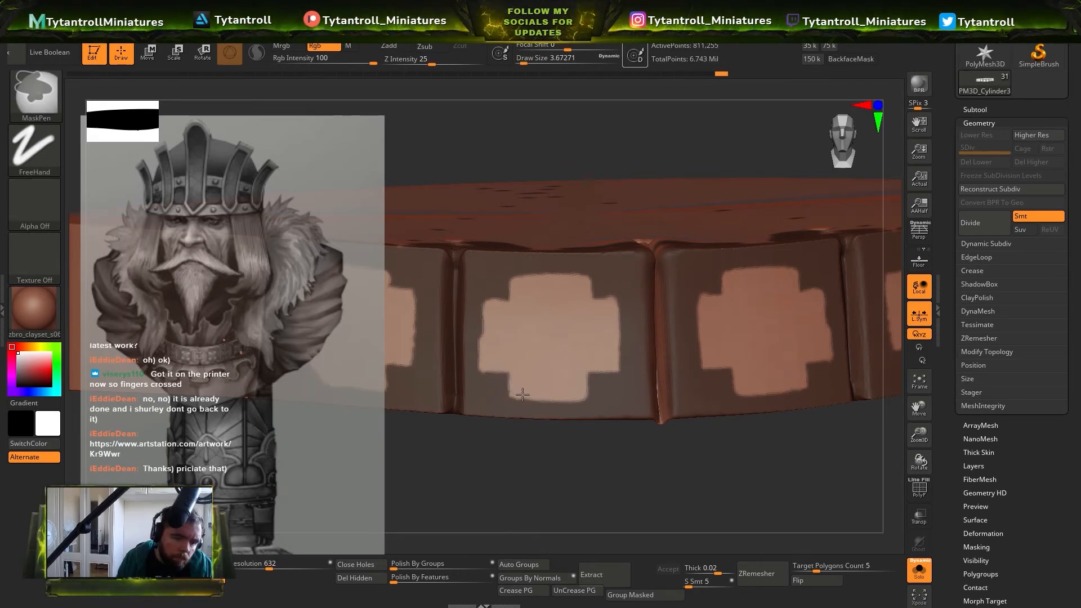
Straighten the sides and corners of the first plate's cross-shaped opening by masking and unmasking its edges
left_click_drag(483, 315, 481, 369, "ctrl")
key("s")
left_click_drag(487, 307, 510, 294)
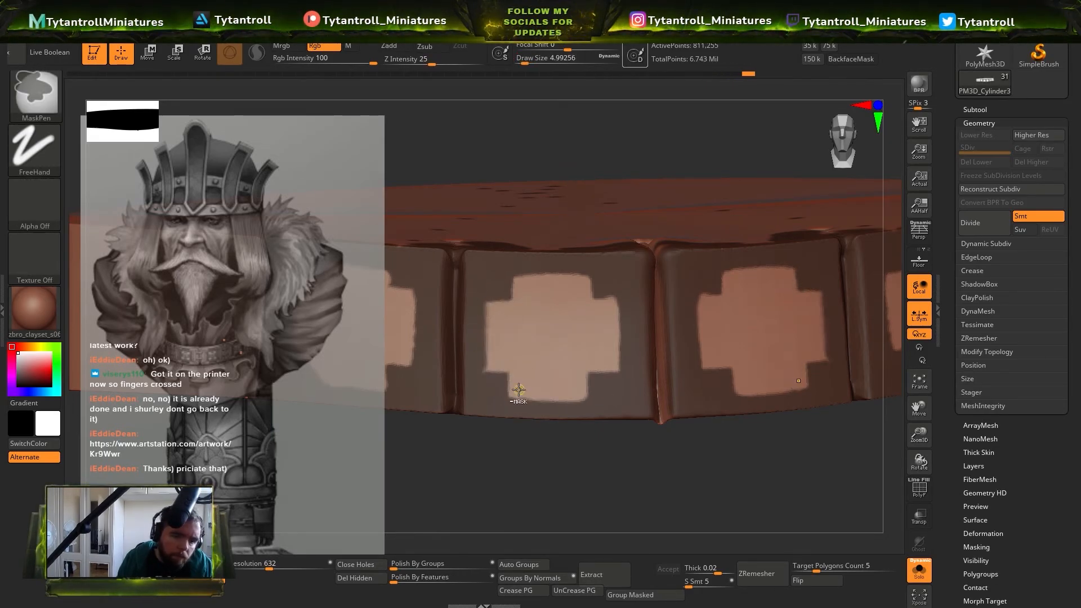
left_click_drag(518, 390, 510, 380, "ctrl+alt")
left_click_drag(568, 455, 588, 490, "alt")
mouse_move(590, 364)
left_mouse_down("ctrl+alt")
mouse_move(591, 383)
mouse_move(570, 386)
mouse_move(592, 398)
left_mouse_up("ctrl+alt")
left_click_drag(594, 382, 596, 369, "ctrl+alt")
left_click_drag(623, 282, 625, 289, "ctrl+alt")
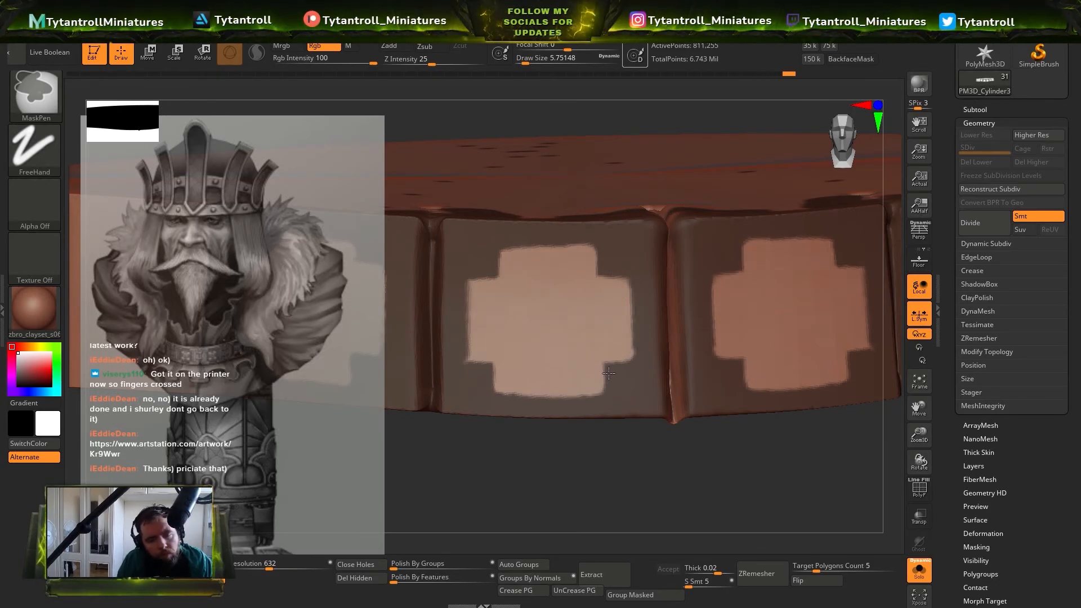
Rework the outer corners of the second plate's mask into the same stepped cross shape
left_click_drag(729, 495, 804, 484, "alt")
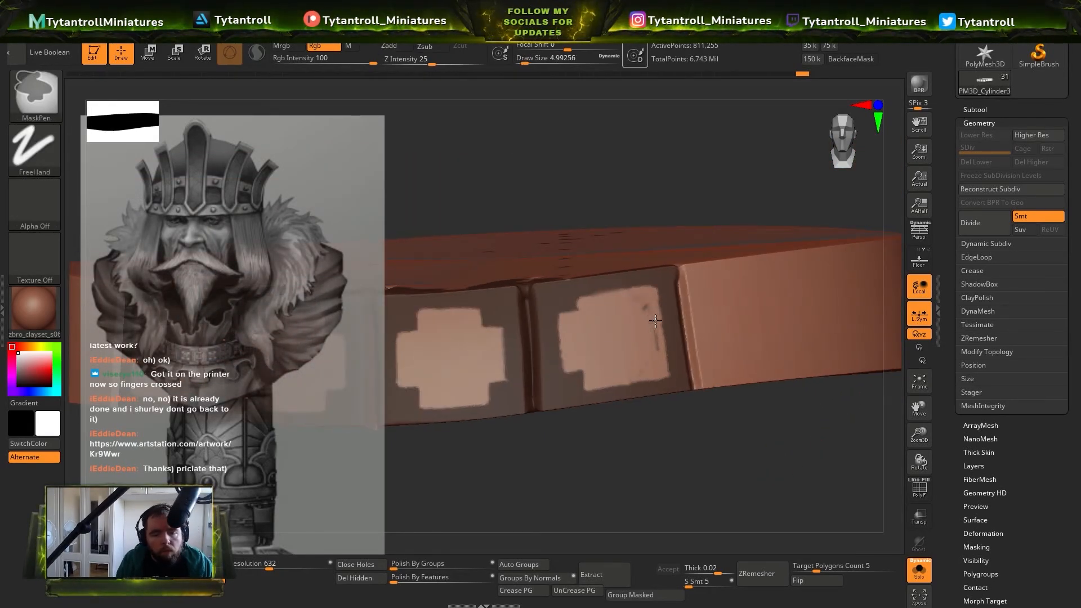
left_click_drag(654, 320, 665, 297, "ctrl")
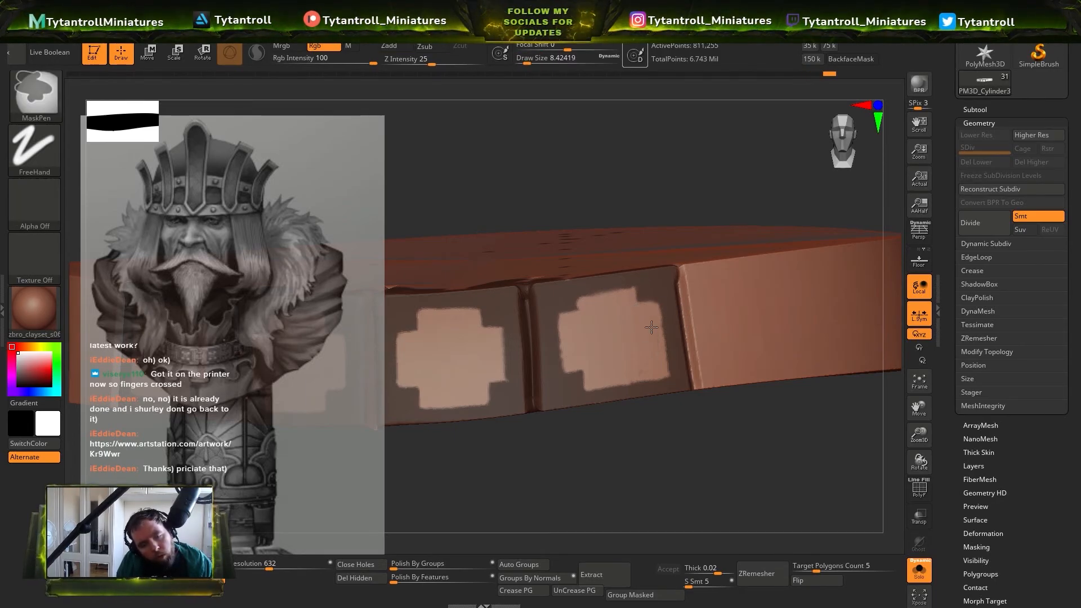
key("ctrl+z")
key("s")
left_click_drag(647, 372, 650, 374)
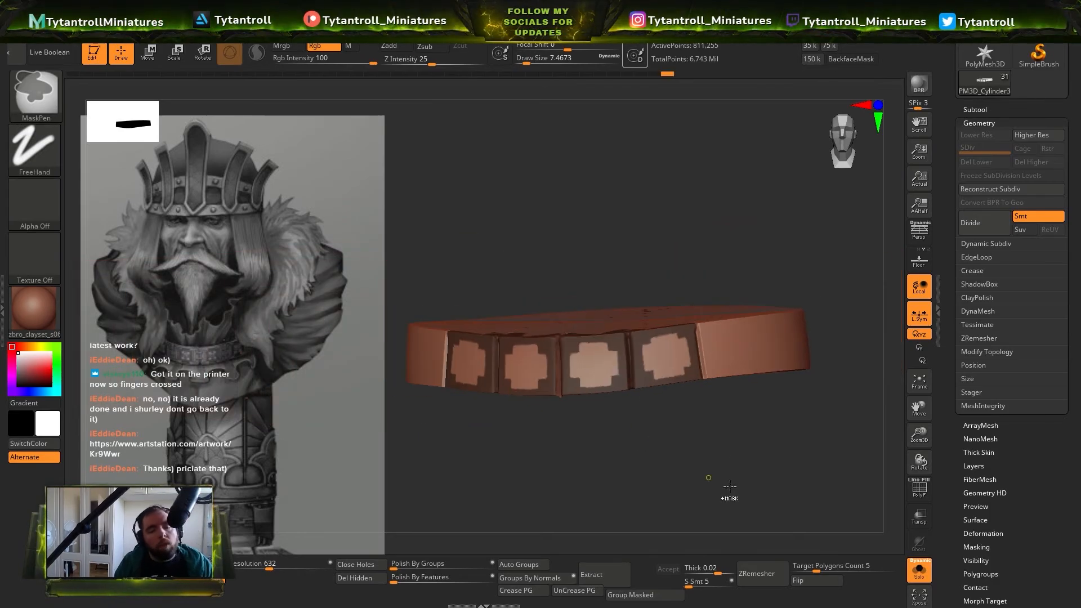
Select the Move brush and lasso-mask the belt's top surface behind the decorated plates
key("b")
key("m")
key("v")
mouse_move(723, 459)
left_mouse_down()
mouse_move(808, 475)
mouse_move(796, 369)
mouse_move(846, 458)
mouse_move(850, 389)
left_mouse_up()
left_click(846, 458, "ctrl")
key("ctrl+z")
left_click(918, 571)
left_click_drag(839, 428, 811, 304)
left_click_drag(810, 225, 805, 258, "alt")
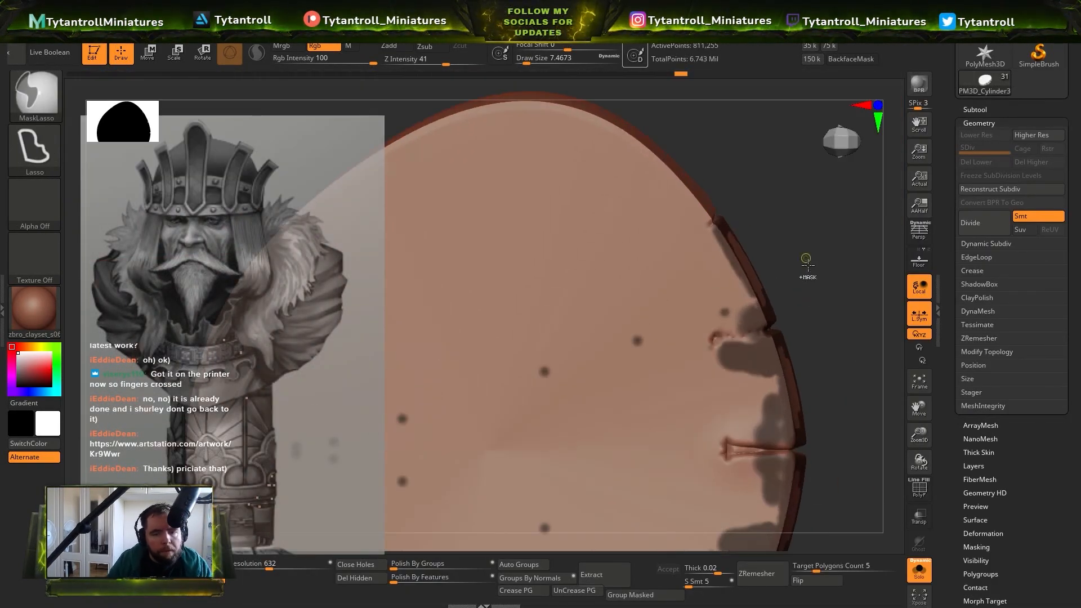
mouse_move(706, 219)
left_mouse_down("ctrl")
mouse_move(740, 386)
mouse_move(777, 164)
mouse_move(753, 270)
mouse_move(647, 216)
mouse_move(711, 232)
mouse_move(711, 259)
mouse_move(856, 242)
left_mouse_up("ctrl")
Push the unmasked cross shapes inward into the belt plates with a large Move brush
mouse_move(794, 201)
left_mouse_down()
mouse_move(697, 238)
mouse_move(731, 359)
mouse_move(773, 335)
left_mouse_up()
mouse_move(773, 335)
left_mouse_down()
mouse_move(735, 335)
mouse_move(796, 315)
mouse_move(810, 360)
left_mouse_up()
left_click_drag(690, 366, 700, 377)
left_click_drag(799, 360, 713, 326)
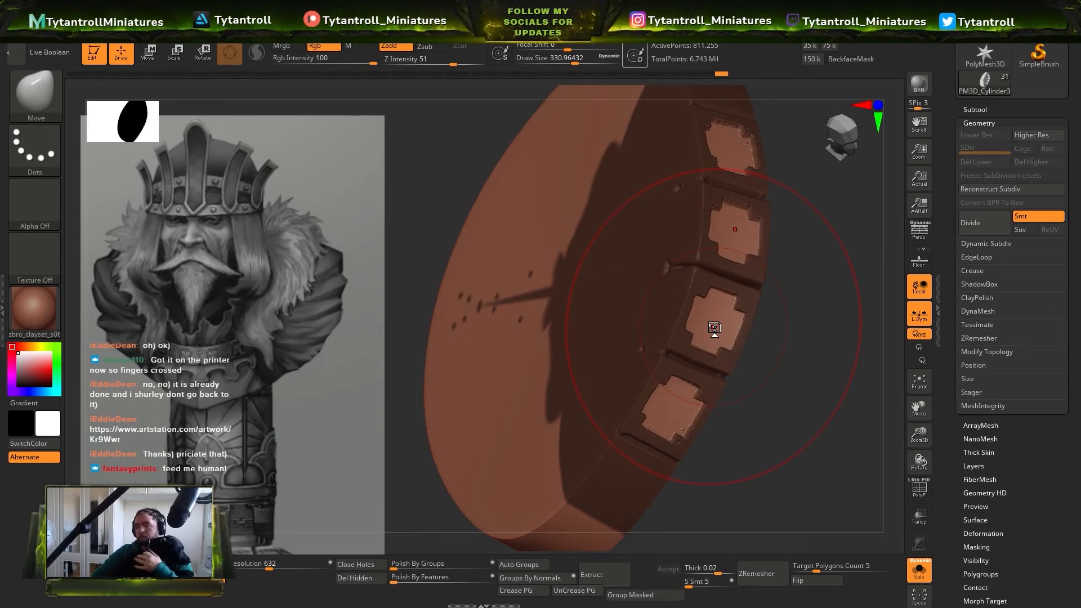
Reduce the Move brush's draw size to about 217 and check the recessed crosses on the full bust
mouse_move(803, 328)
left_mouse_down()
mouse_move(809, 372)
mouse_move(779, 402)
left_mouse_up()
key("s")
left_click_drag(704, 418, 691, 418)
mouse_move(757, 402)
left_mouse_down()
mouse_move(795, 328)
mouse_move(846, 381)
mouse_move(693, 316)
mouse_move(531, 424)
left_mouse_up()
key("b")
key("m")
key("v")
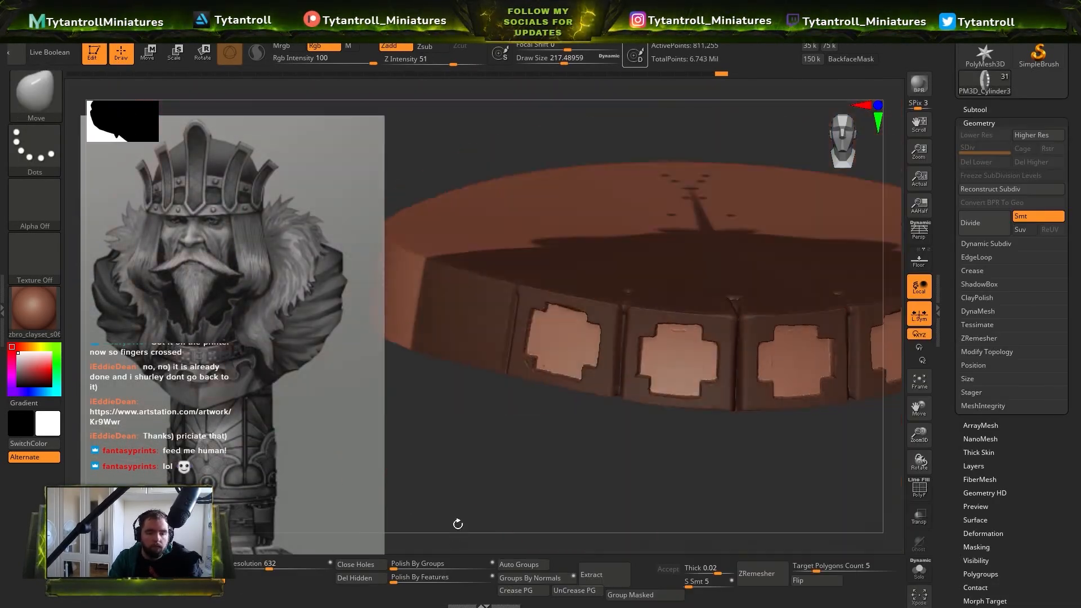
mouse_move(455, 521)
left_mouse_down()
mouse_move(857, 241)
mouse_move(675, 344)
left_mouse_up()
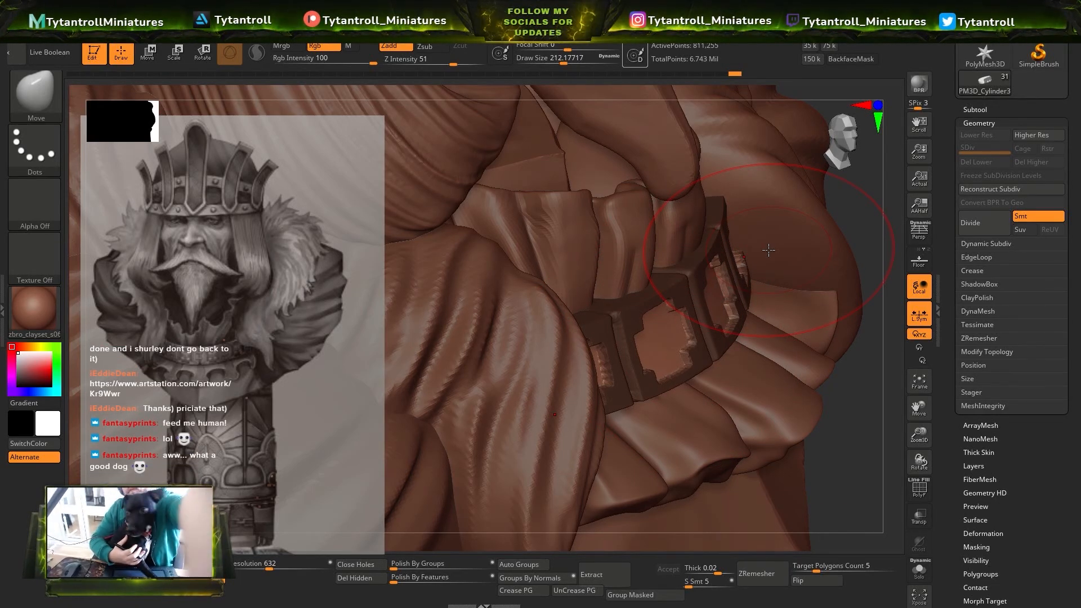
left_click_drag(592, 320, 861, 246)
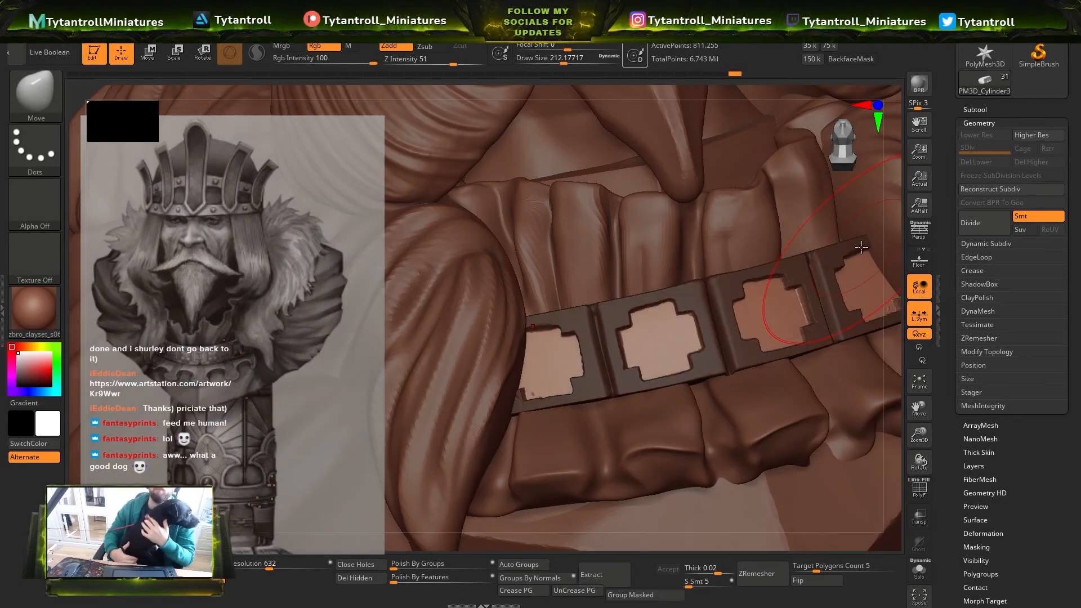
right_click_drag(861, 247, 659, 332, "ctrl")
left_click_drag(327, 482, 442, 469)
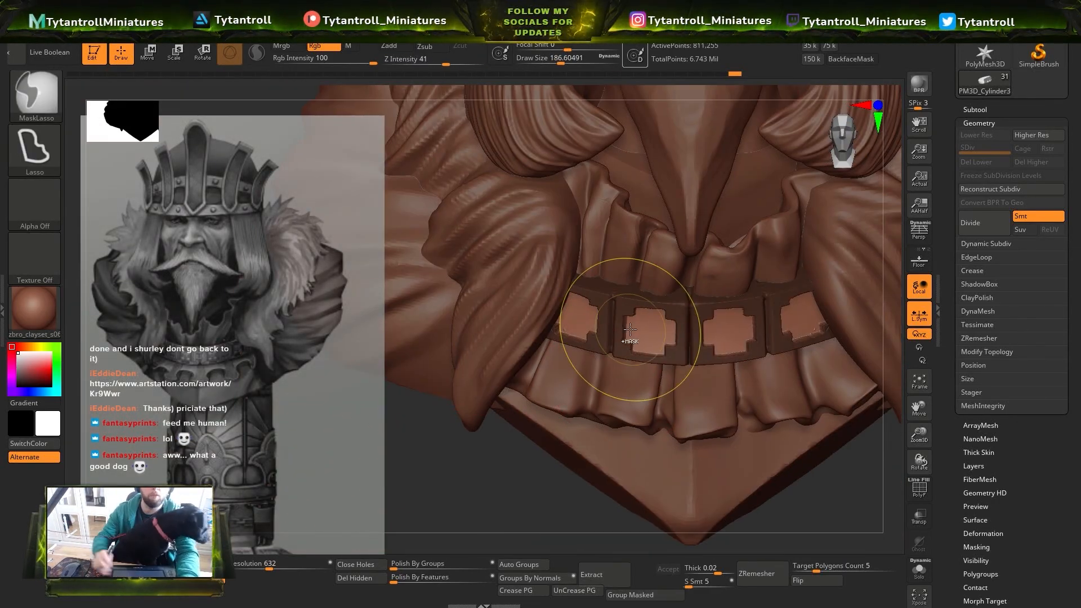
mouse_move(630, 330)
right_mouse_down("ctrl")
mouse_move(623, 279)
mouse_move(647, 259)
mouse_move(631, 315)
right_mouse_up("ctrl")
Clear the belt's mask and set the ZRemesher target polygon count to about 2.33
left_click_drag(771, 473, 799, 507, "ctrl")
left_click_drag(816, 571, 810, 570)
key("shift+f")
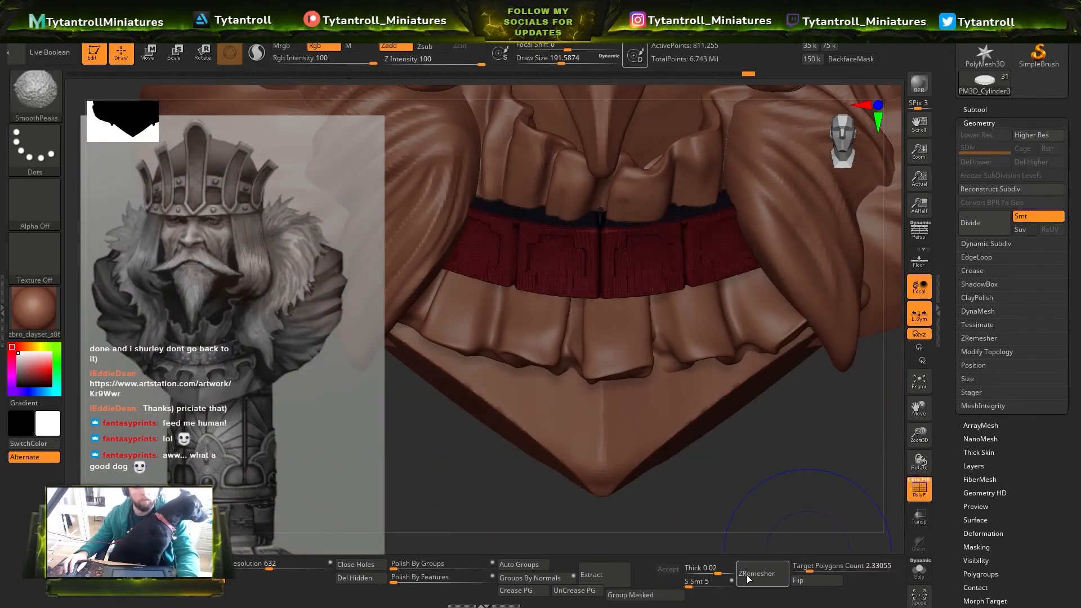
key("shift+f")
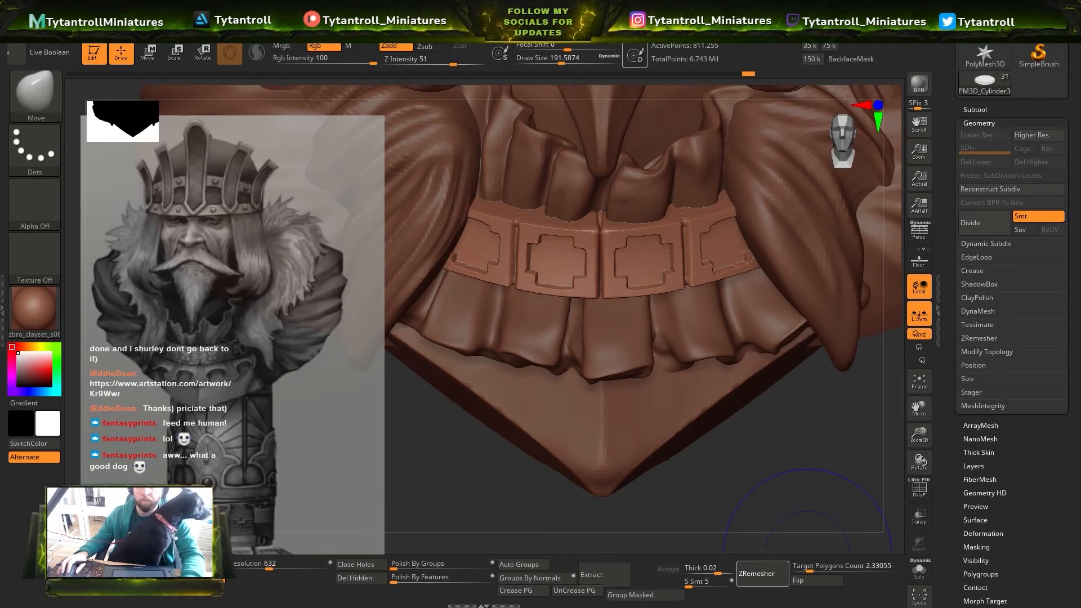
Set the target polygon count to 12.37797 and remesh the belt with ZRemesher
left_click_drag(820, 420, 872, 371)
left_click(826, 565)
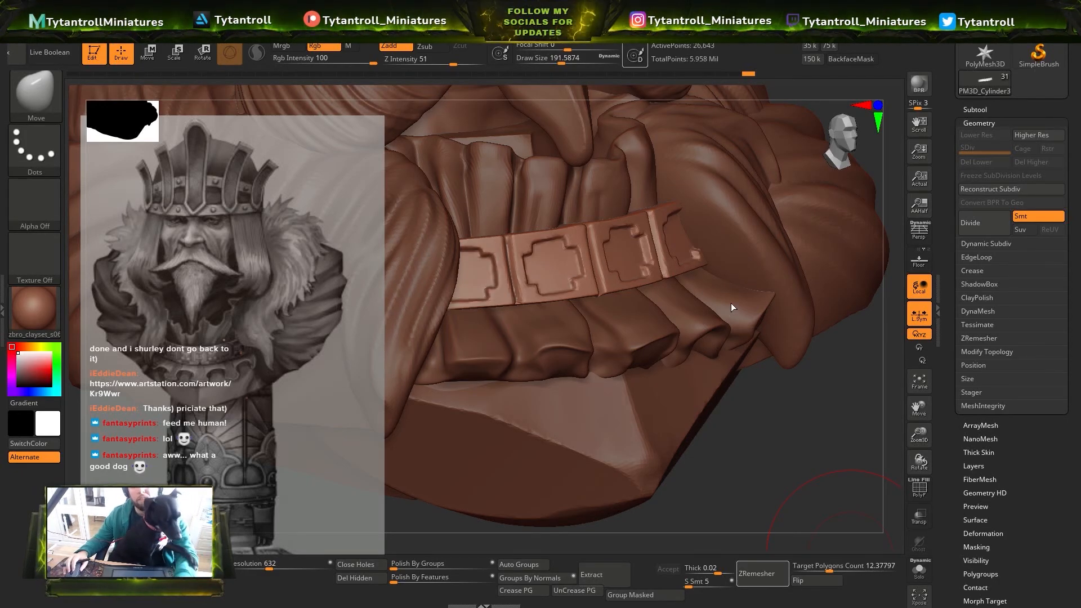
left_click(918, 572)
left_click(919, 572)
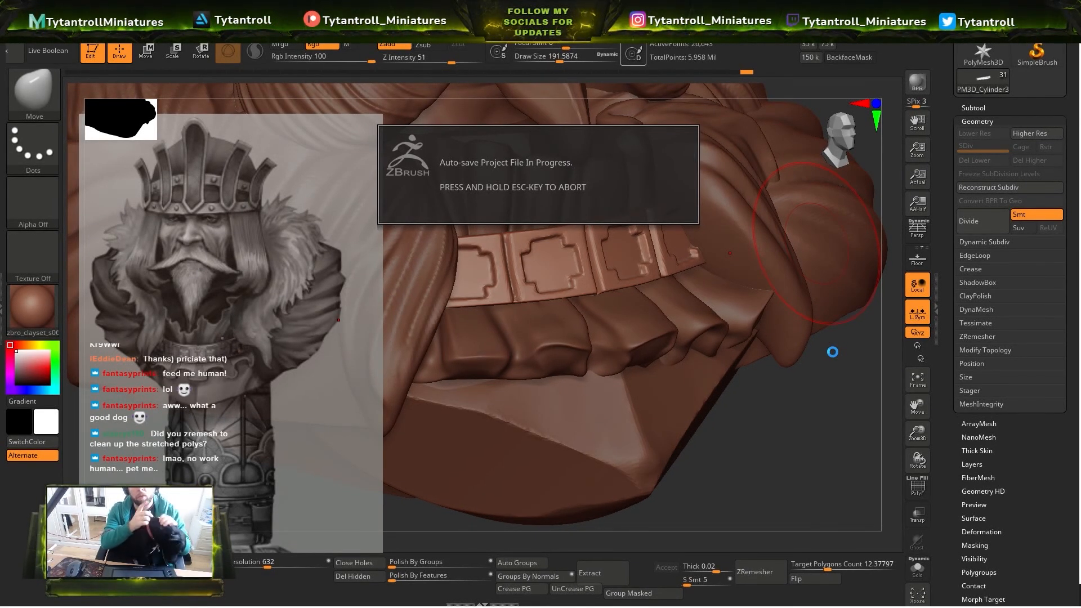
Reselect the Move brush for the remeshed belt
mouse_move(682, 253)
right_mouse_down()
mouse_move(683, 282)
mouse_move(571, 280)
right_mouse_up()
key("b")
key("m")
key("v")
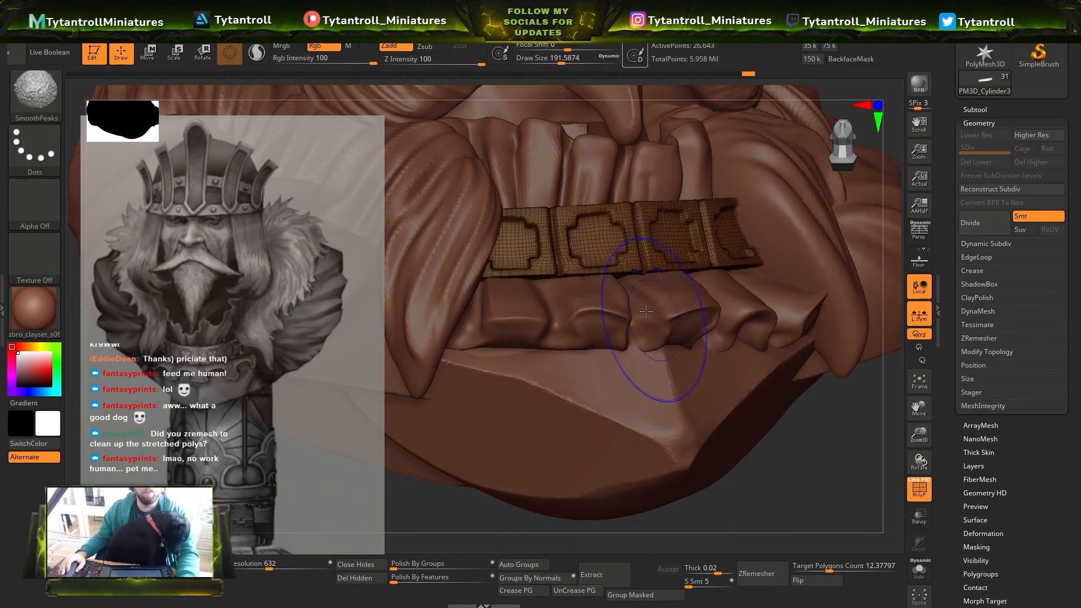
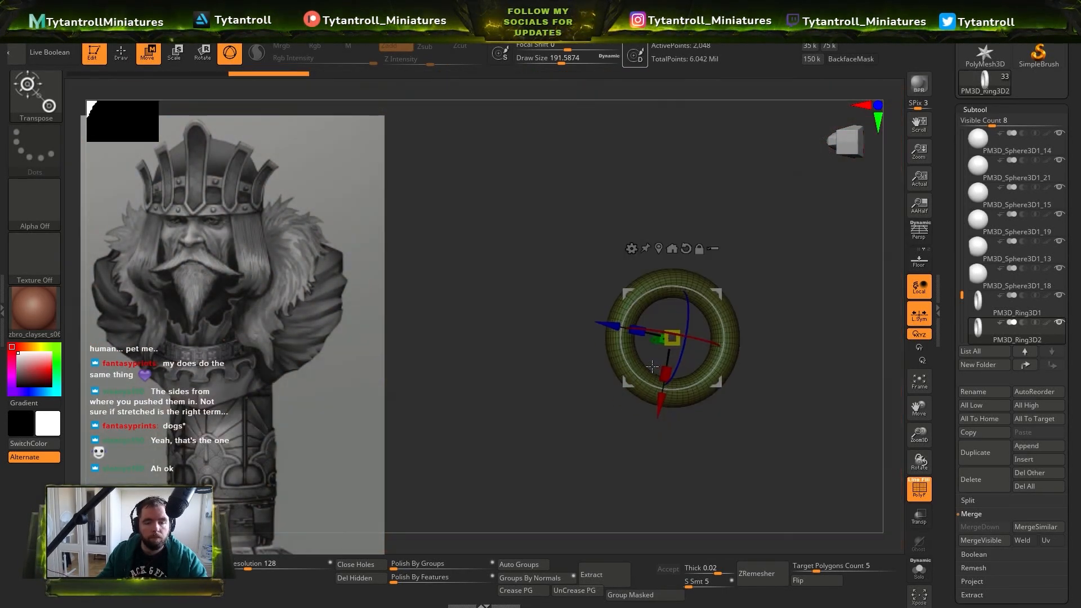
Switch back to the Move brush and make the belt the active subtool
key("b")
key("m")
key("v")
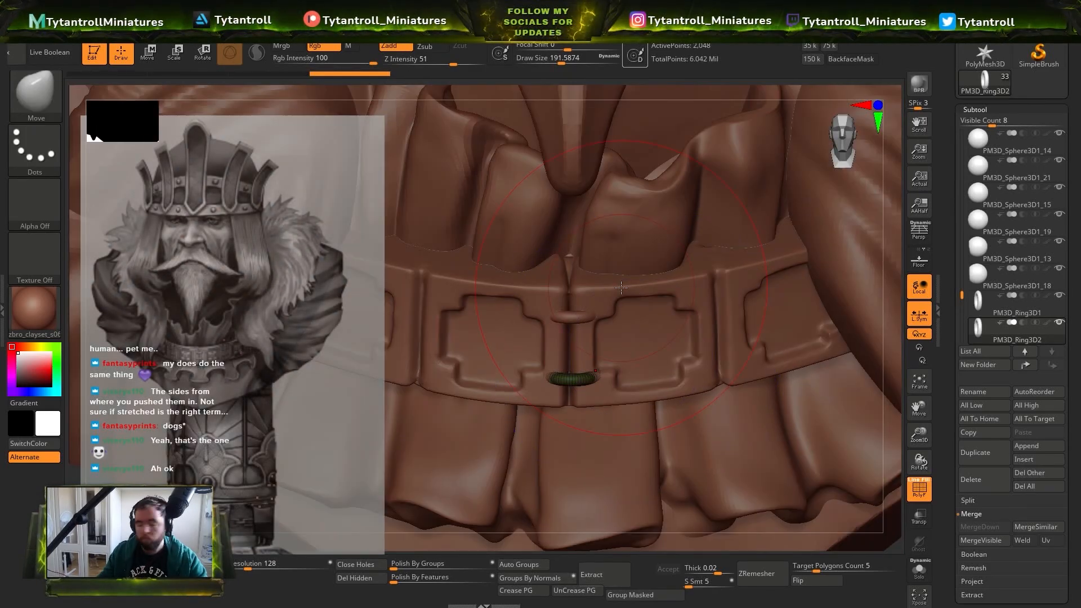
key("w")
key("q")
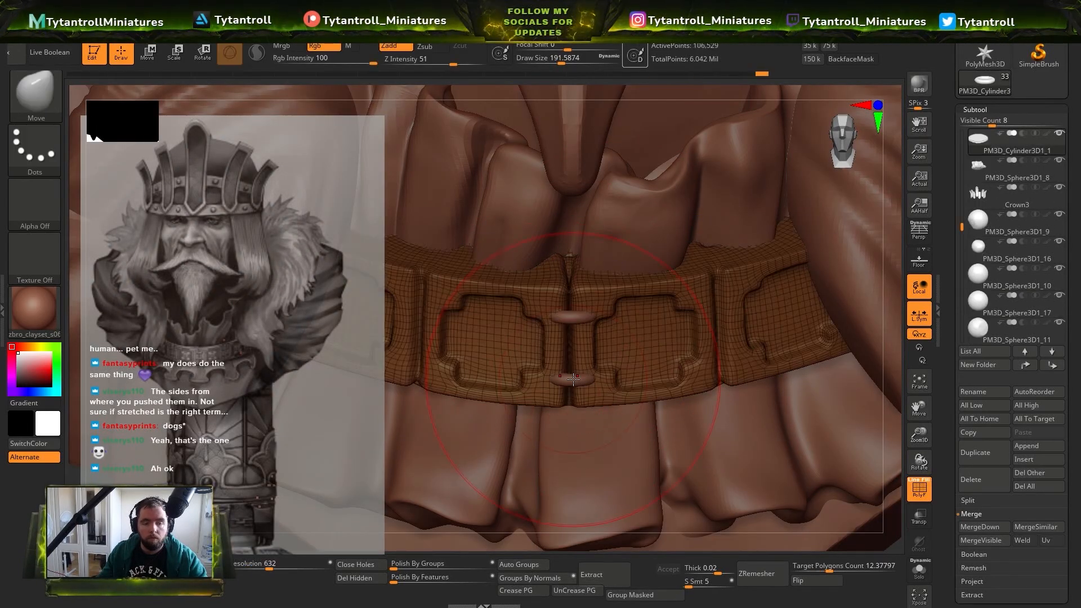
key("w")
key("q")
Duplicate a ring from the belt's centre seam and move and rotate the copy onto a neighbouring seam
mouse_move(508, 372)
right_mouse_down()
mouse_move(639, 350)
mouse_move(566, 344)
right_mouse_up()
left_click(567, 316, "alt")
left_click(488, 408, "alt")
key("ctrl+shift+d")
key("w")
left_click_drag(499, 357, 668, 326)
right_click_drag(668, 326, 706, 338)
left_click_drag(689, 367, 687, 376)
right_click_drag(664, 405, 606, 396)
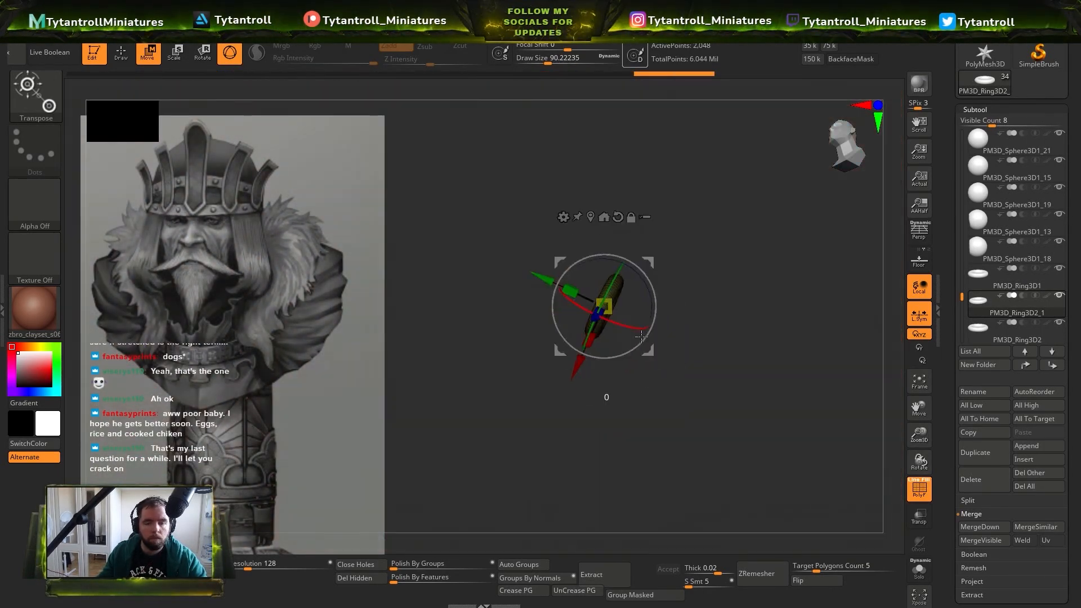
Duplicate the placed ring and move the copy to the other end of the same neighbouring seam
key("ctrl+shift+d")
left_click_drag(619, 346, 696, 356)
mouse_move(726, 360)
right_mouse_down()
mouse_move(779, 335)
mouse_move(726, 237)
mouse_move(788, 292)
right_mouse_up()
key("q")
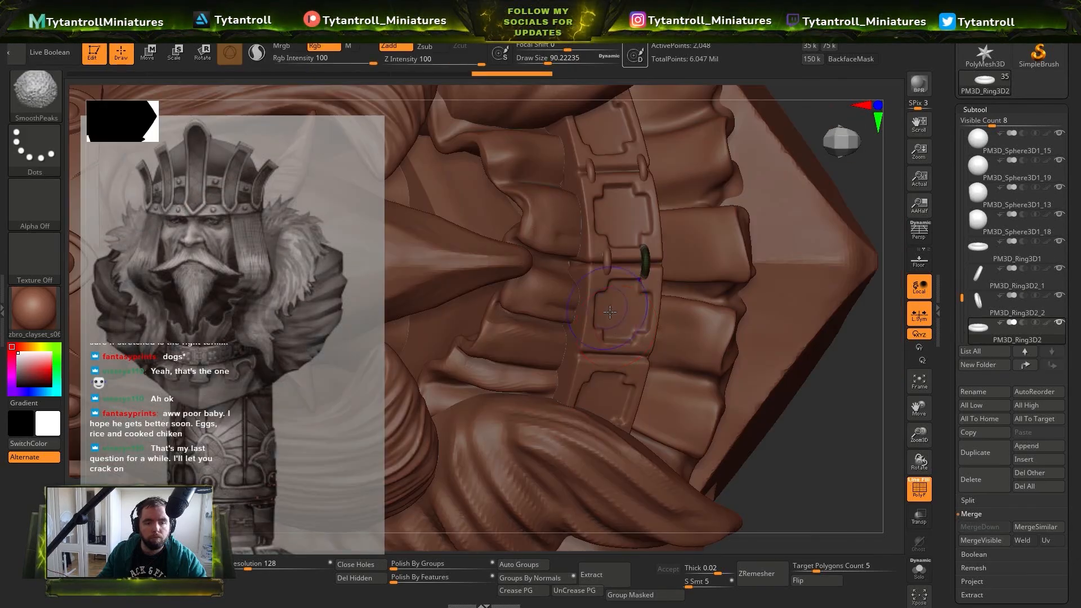
Duplicate the lower and upper centre rings and move the copies onto the neighbouring seam on the other side
key("ctrl+shift+d")
left_click_drag(644, 261, 640, 167)
left_click(607, 262, "alt")
key("ctrl+shift+d")
left_click_drag(607, 262, 589, 172)
right_click_drag(731, 281, 731, 394, "ctrl")
key("w")
right_click_drag(811, 315, 776, 281)
Fine-tune the placement of the upper and lower rings on the side seam with the transform gizmo
left_click(549, 345, "alt")
mouse_move(664, 315)
right_mouse_down("ctrl")
mouse_move(664, 382)
mouse_move(625, 359)
mouse_move(580, 405)
right_mouse_up("ctrl")
key("q")
left_click(563, 416, "alt")
left_click(535, 462, "alt")
key("w")
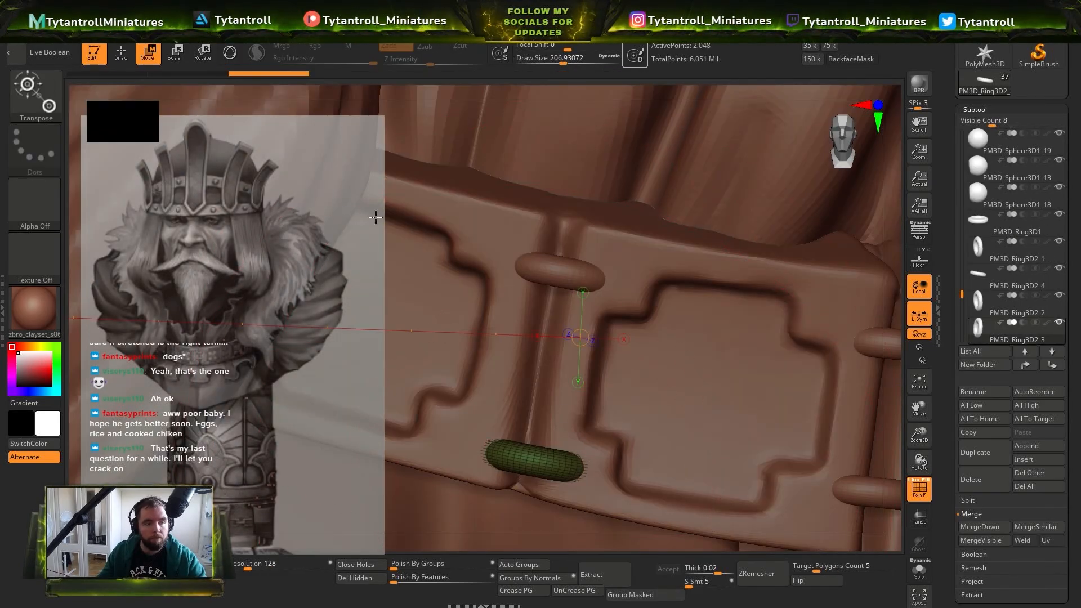
left_click_drag(614, 434, 612, 431)
key("q")
left_click(597, 349, "alt")
left_click(552, 268, "alt")
key("w")
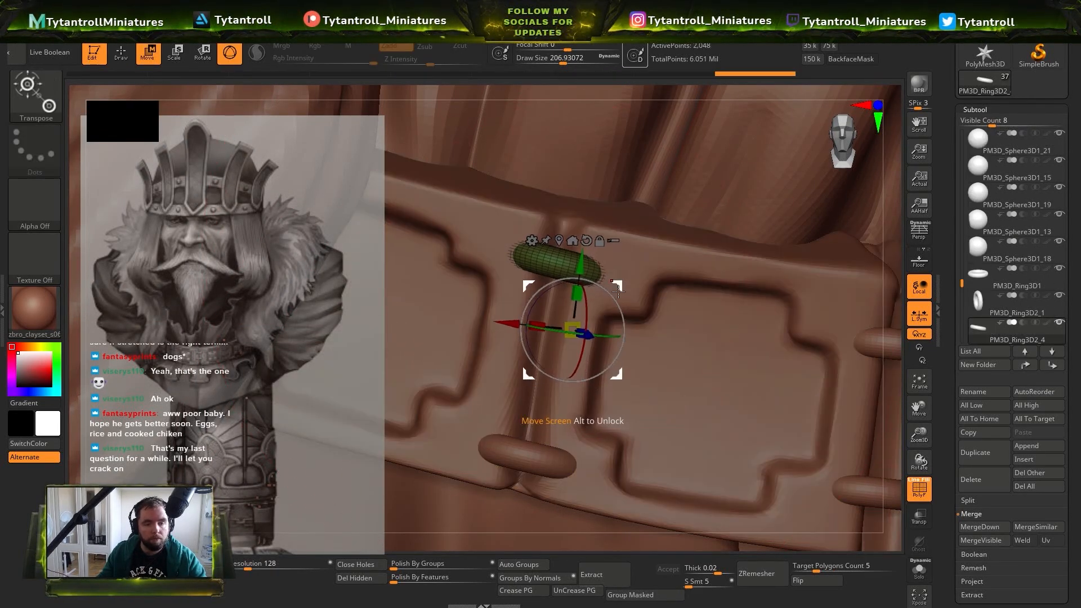
key("q")
mouse_move(703, 338)
right_mouse_down()
mouse_move(735, 369)
mouse_move(684, 337)
right_mouse_up()
key("w")
key("q")
Append a cylinder to the subtools, turn it to face forward and scale it down
left_click(669, 403, "alt")
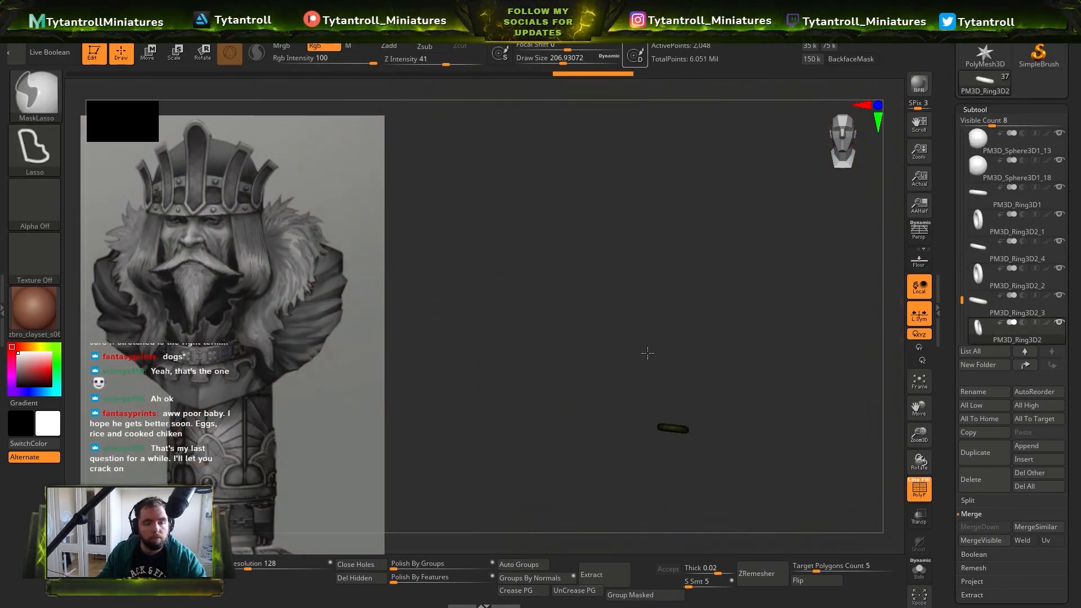
left_click(647, 354, "alt")
mouse_move(676, 428)
right_mouse_down("ctrl")
mouse_move(675, 360)
mouse_move(788, 360)
right_mouse_up("ctrl")
left_click(1028, 449)
left_click(649, 423)
left_click(676, 237, "alt")
right_click_drag(788, 428, 748, 270, "ctrl")
key("w")
left_click_drag(546, 345, 529, 349)
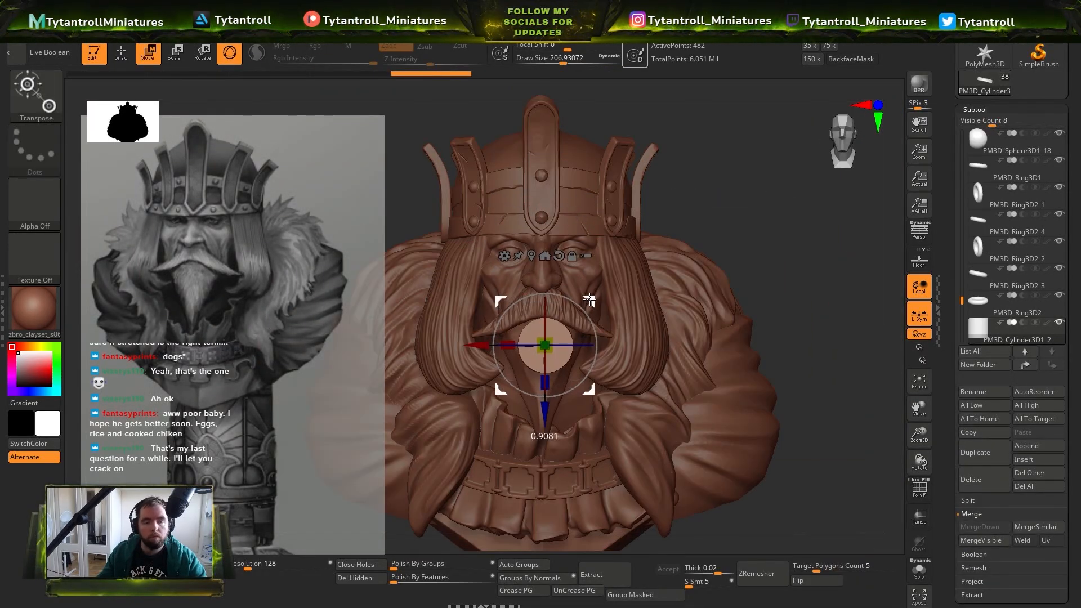
Turn on perspective display and select the crown with the Move brush active
key("p")
key("q")
left_click(622, 304, "alt")
key("b")
left_click(562, 360)
right_click_drag(788, 360, 704, 360)
left_click(540, 287, "alt")
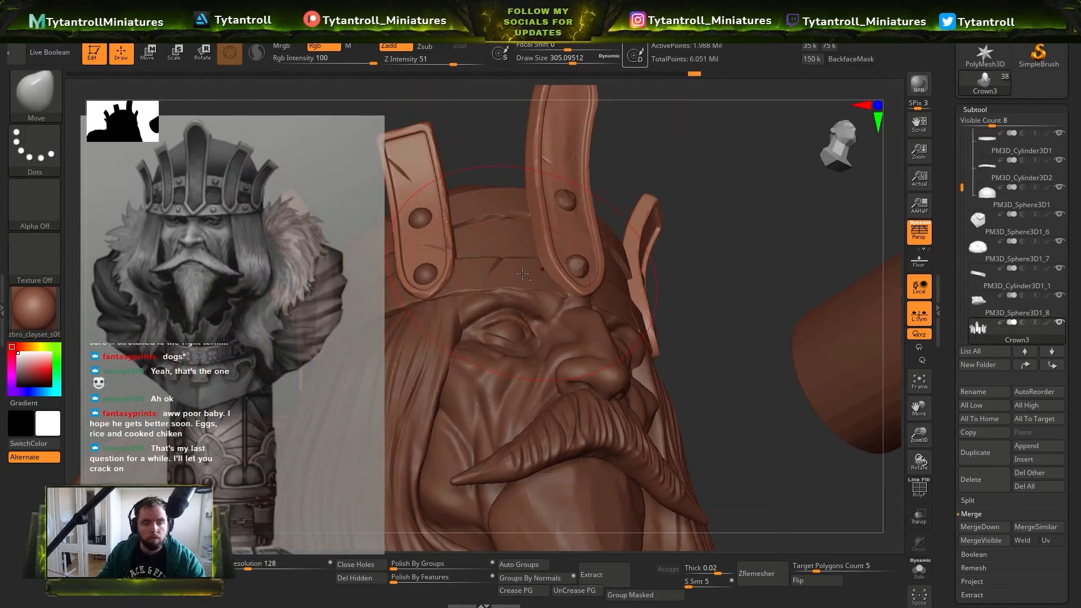
Select the crown's lower band and adjust it with the transform gizmo
right_click_drag(731, 315, 732, 270, "ctrl")
key("w")
mouse_move(732, 394)
right_mouse_down()
mouse_move(788, 371)
mouse_move(743, 417)
right_mouse_up()
left_click(36, 93, "ctrl")
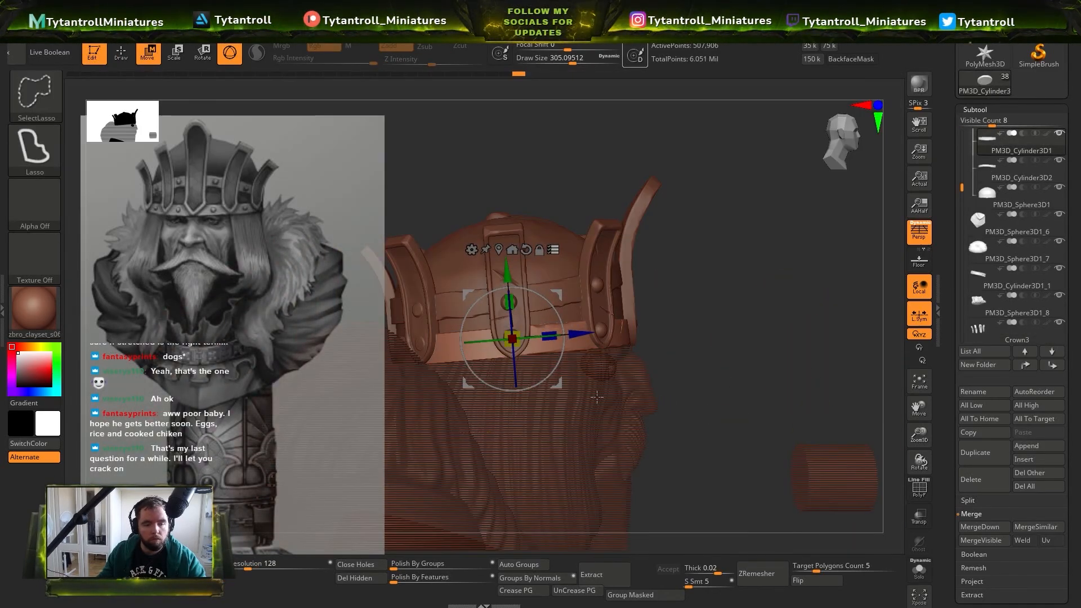
mouse_move(638, 501)
right_mouse_down("alt")
mouse_move(828, 460)
mouse_move(754, 495)
right_mouse_up("alt")
left_click_drag(548, 323, 386, 338)
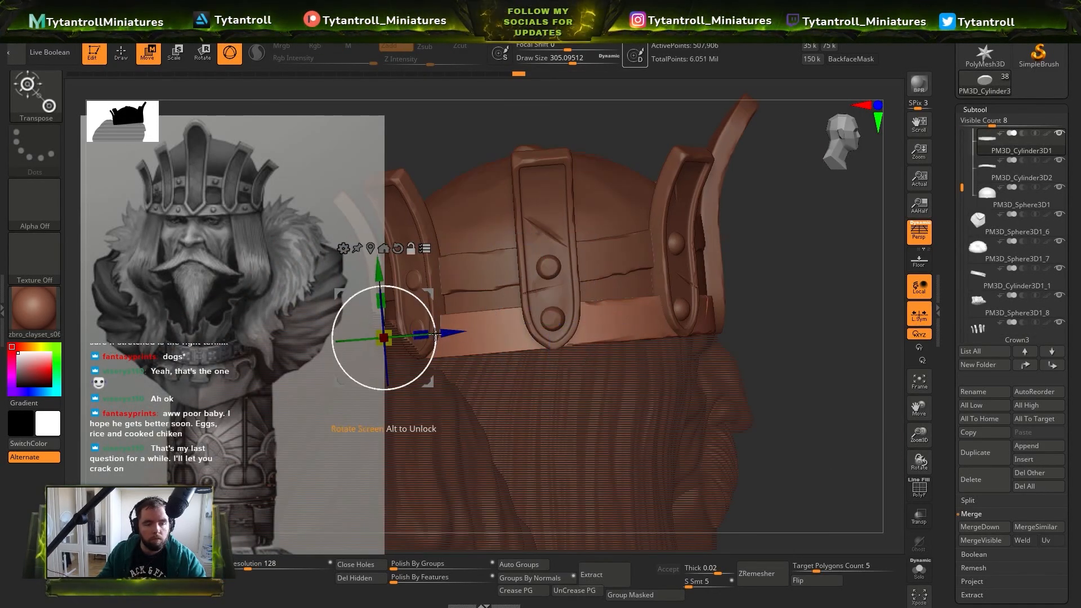
Select the appended cylinder again, scale it down and place it in front of the chest
key("q")
right_click_drag(563, 169, 626, 225)
left_click(726, 247, "alt")
right_click_drag(625, 339, 563, 270)
right_click_drag(732, 270, 647, 290)
left_click(647, 289, "alt")
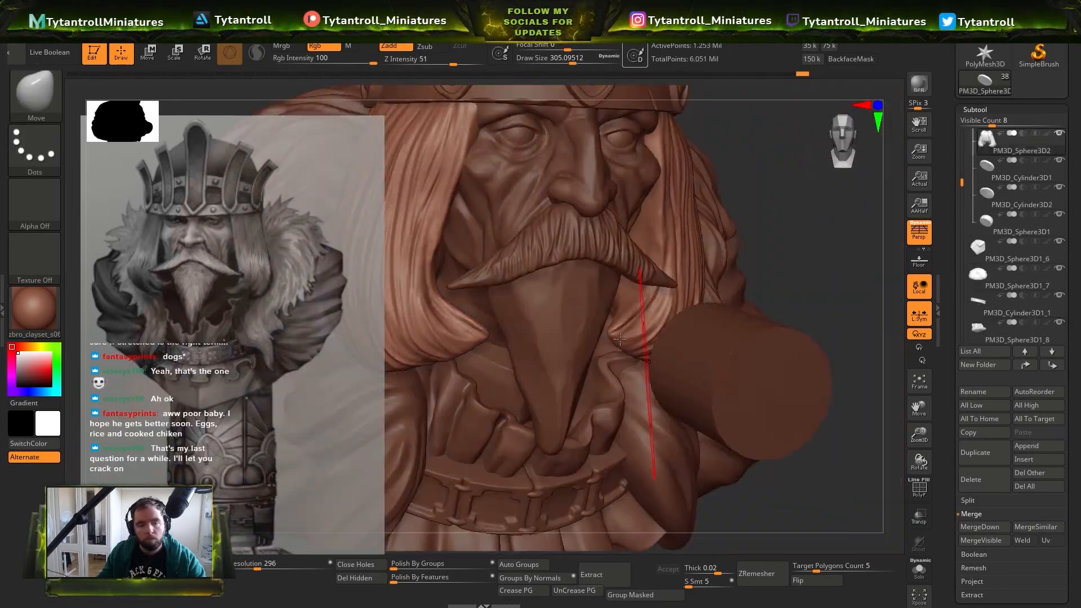
left_click(743, 360, "alt")
mouse_move(743, 361)
right_mouse_down("ctrl")
mouse_move(626, 316)
mouse_move(681, 327)
mouse_move(636, 338)
right_mouse_up("ctrl")
key("w")
mouse_move(624, 306)
left_mouse_down()
mouse_move(614, 306)
mouse_move(732, 352)
left_mouse_up()
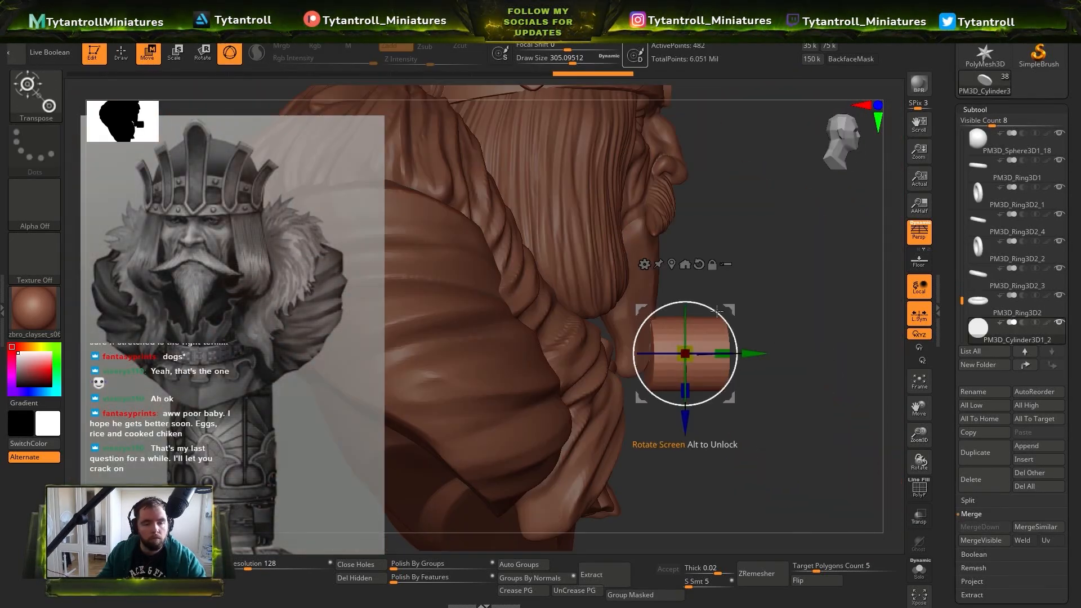
Lower the small cylinder in front of the belt and duplicate it sideways
key("q")
mouse_move(732, 372)
right_mouse_down("shift")
mouse_move(662, 384)
mouse_move(788, 388)
mouse_move(799, 451)
right_mouse_up("shift")
key("w")
left_click_drag(759, 428, 770, 398)
right_click_drag(788, 394, 687, 253, "shift")
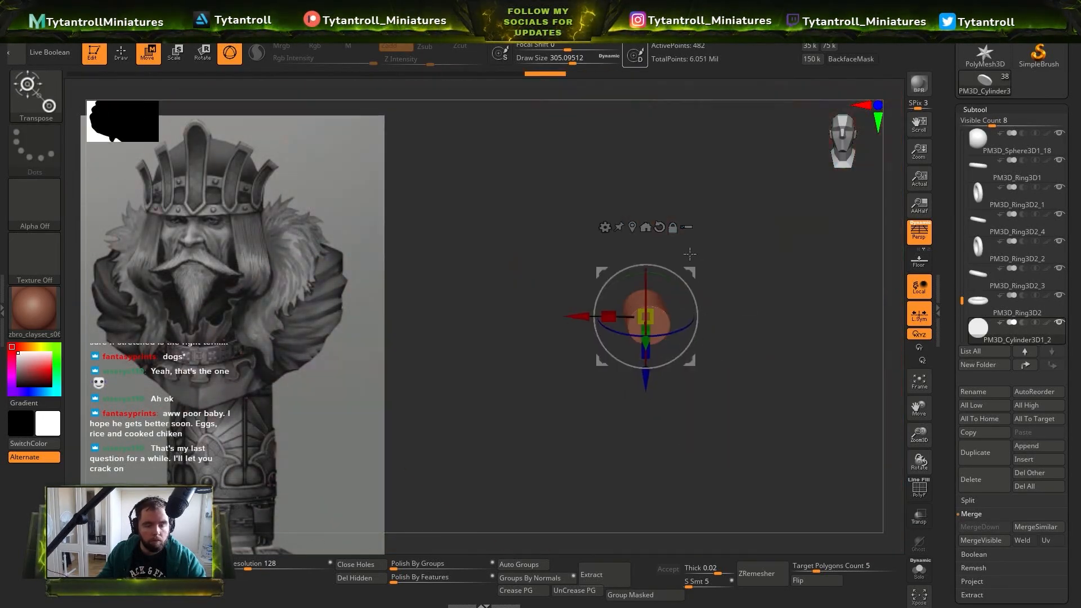
left_click_drag(603, 343, 537, 344, "ctrl")
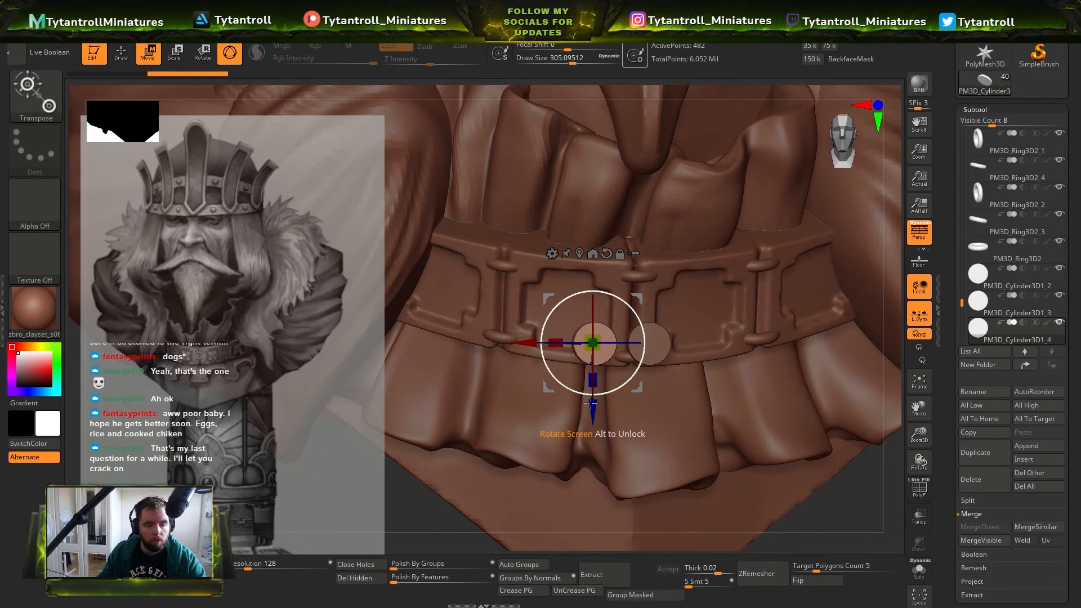
Merge the two cylinders, duplicate the pair and move the copy above it to form a square of four
key("q")
key("w")
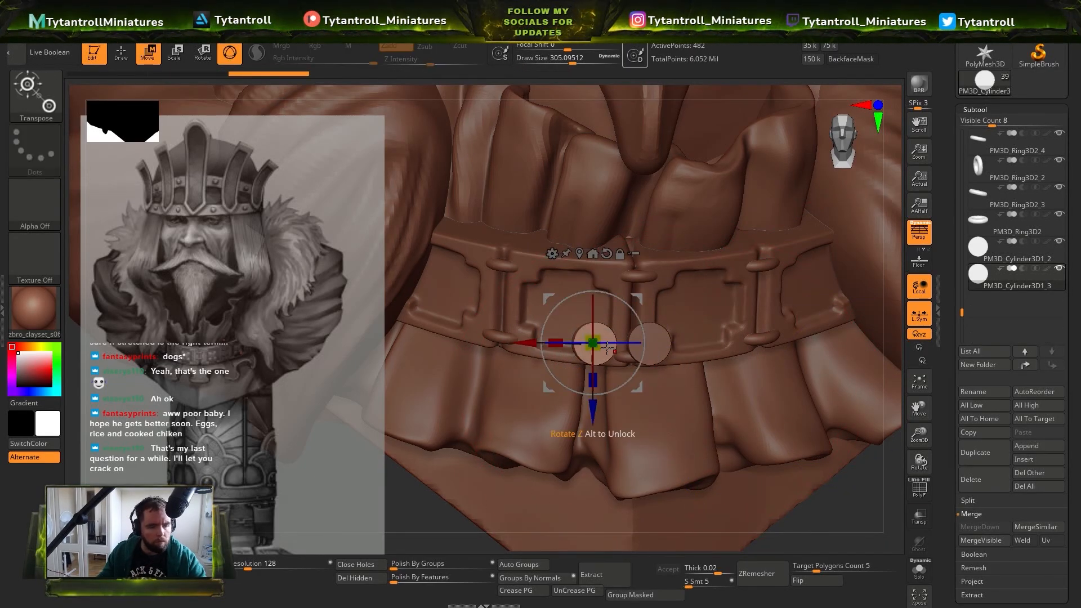
right_click_drag(535, 349, 538, 383, "ctrl")
left_click_drag(540, 345, 525, 345)
left_click_drag(683, 414, 685, 321)
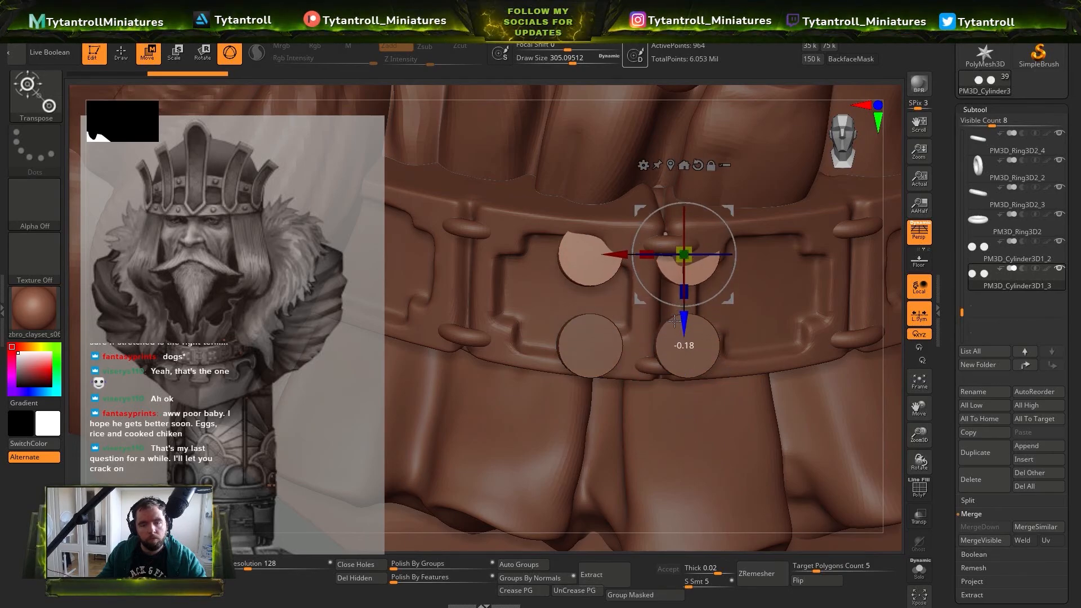
Merge the upper and lower cylinder pairs into one subtool
key("shift+f")
left_click(980, 250)
left_click(979, 527)
Append a ring to the subtools and move it down to the belt
left_click(1025, 445)
left_click(788, 450)
right_click_drag(710, 382, 707, 355, "ctrl")
left_click(980, 283)
key("f")
left_click_drag(483, 155, 482, 366)
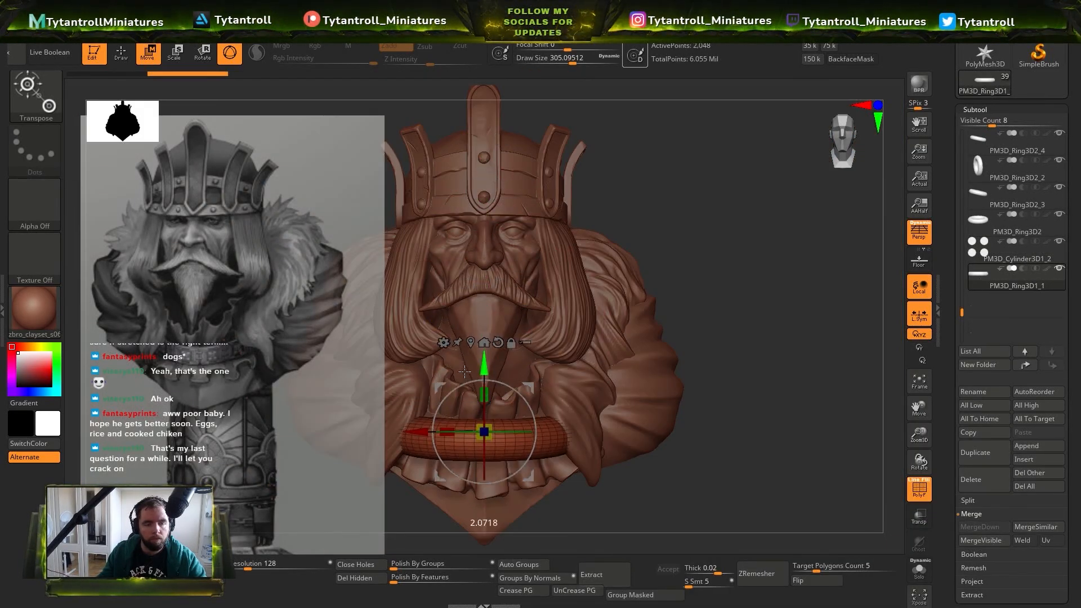
Scale the appended ring down, turn it to face forward and centre it among the four cylinders
right_click_drag(647, 360, 731, 360, "shift")
left_click_drag(588, 450, 552, 389)
left_click_drag(541, 441, 507, 445)
right_click_drag(703, 360, 674, 299, "shift")
left_click(636, 365, "alt")
left_click(732, 403, "alt")
left_click_drag(670, 300, 579, 300)
right_click_drag(636, 270, 723, 281, "shift")
key("q")
key("w")
left_click_drag(681, 295, 668, 296)
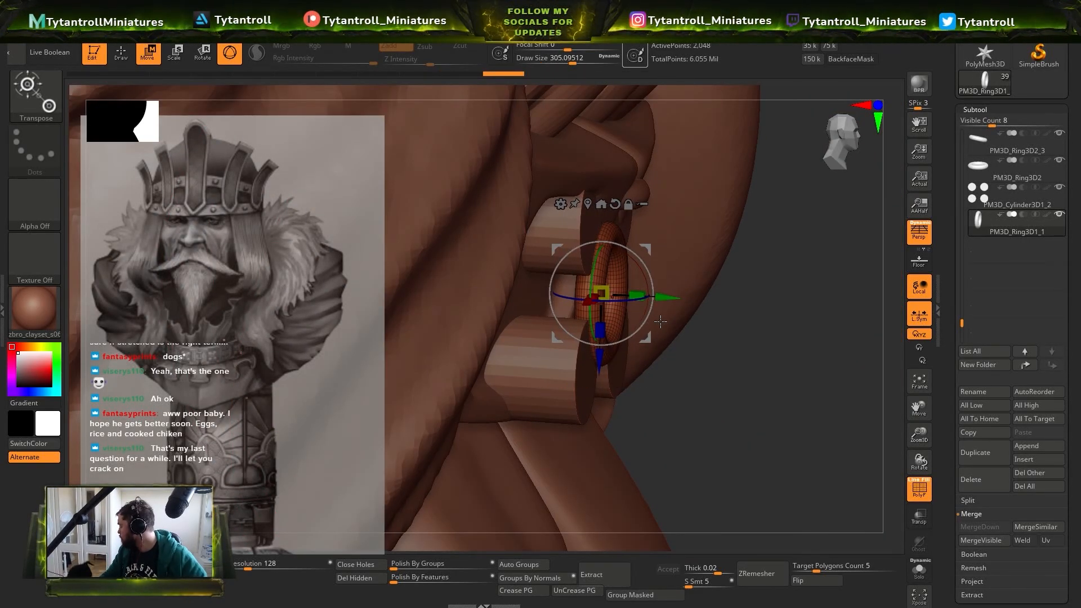
Mask one half of the ring's depth with a rectangular mask and extend the other half toward the belt
right_click_drag(739, 331, 757, 330, "shift")
left_click(36, 93, "ctrl")
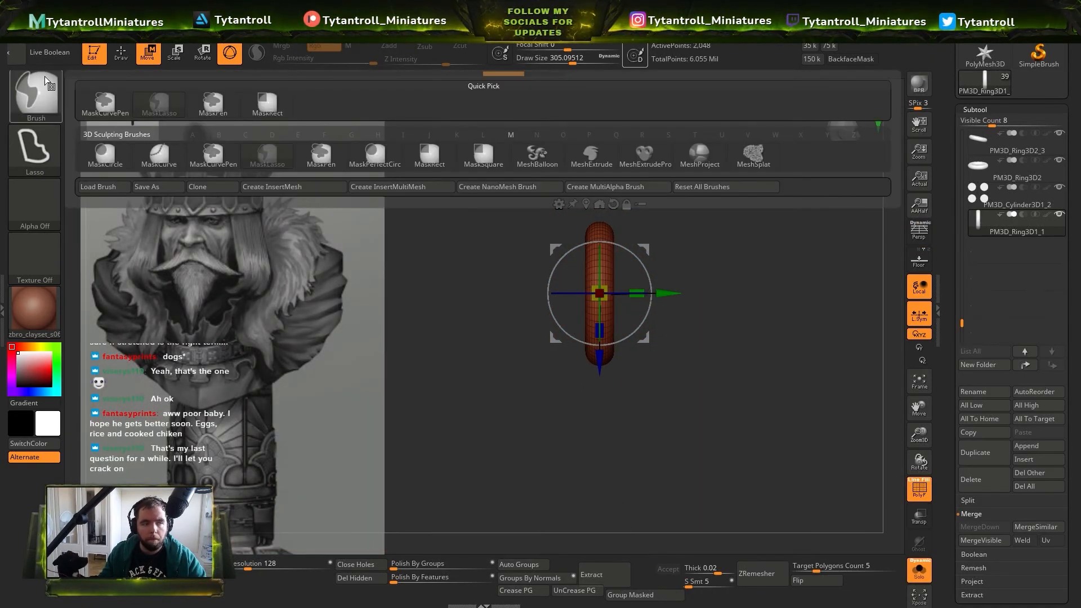
left_click(484, 152, "ctrl")
mouse_move(502, 182)
left_mouse_down("ctrl")
mouse_move(505, 314)
mouse_move(534, 323)
mouse_move(796, 293)
mouse_move(597, 388)
left_mouse_up("ctrl")
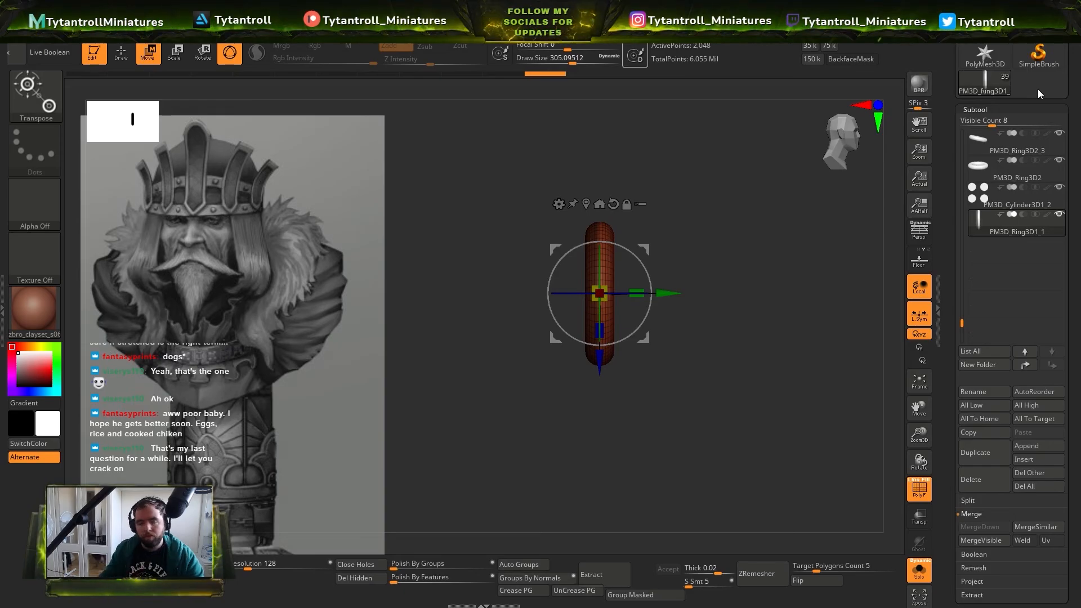
left_click(918, 570)
left_click_drag(668, 293, 587, 293)
key("shift+f")
key("q")
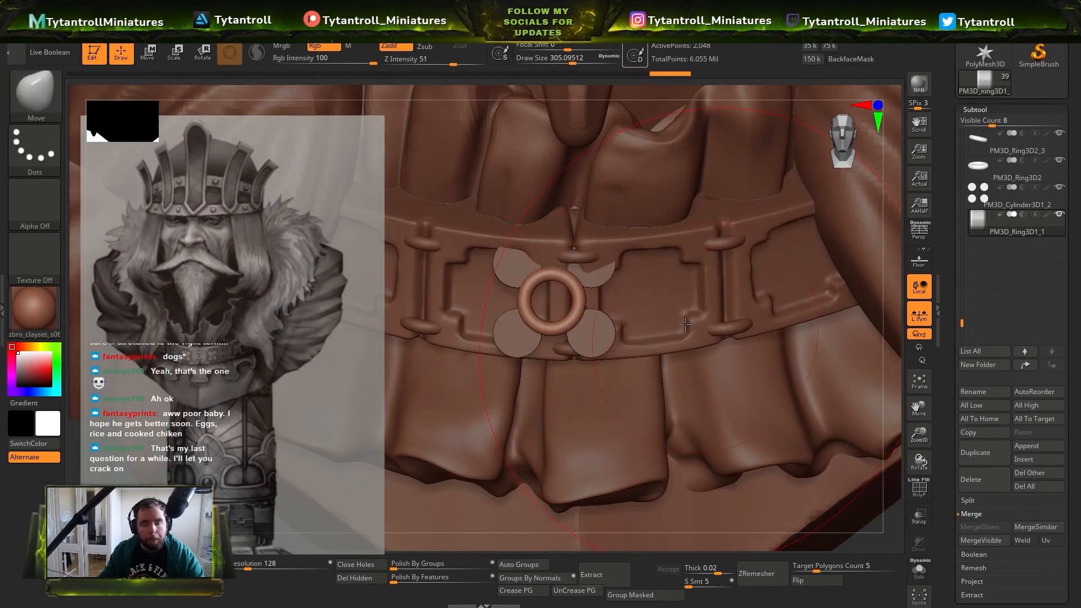
Subdivide the four cylinders and merge the ring with them into one flower ornament
left_click(595, 279, "alt")
key("ctrl+d")
right_click_drag(599, 338, 591, 307, "ctrl")
left_click(564, 299, "alt")
right_click_drag(721, 379, 697, 403, "ctrl")
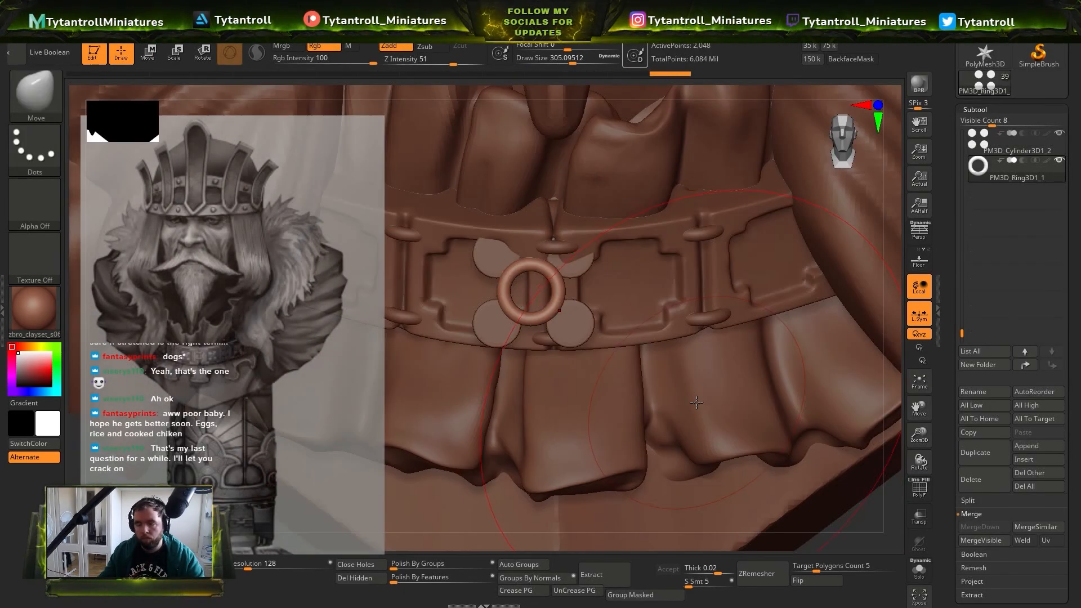
key("w")
left_click(574, 330, "alt")
left_click(980, 527)
Rotate and move the flower ornament into the recessed cross of the plate beside the centre seam
right_click_drag(625, 433, 597, 389)
left_click_drag(619, 367, 570, 360)
right_click_drag(571, 360, 614, 315)
right_click_drag(614, 316, 603, 265, "ctrl")
left_click_drag(576, 186, 581, 207)
right_click_drag(591, 225, 625, 216)
left_click_drag(621, 221, 610, 237)
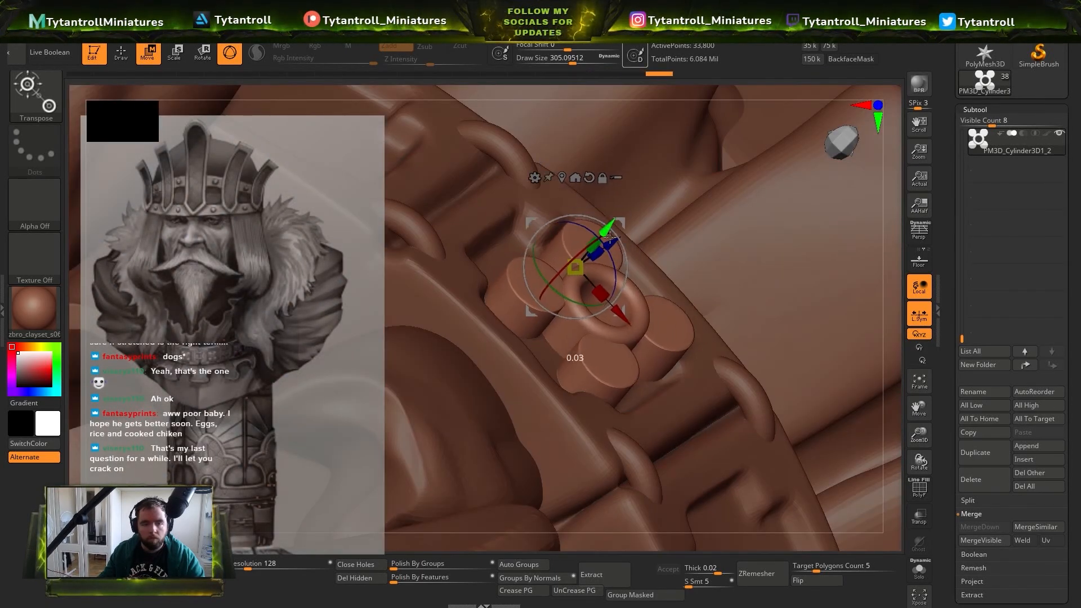
Duplicate the flower ornament twice and move the copies toward the neighbouring plates' recesses
right_click_drag(610, 237, 612, 357)
mouse_move(557, 285)
right_mouse_down()
mouse_move(538, 311)
mouse_move(597, 338)
mouse_move(563, 304)
right_mouse_up()
key("q")
key("ctrl+shift+d")
key("ctrl+shift+d")
key("w")
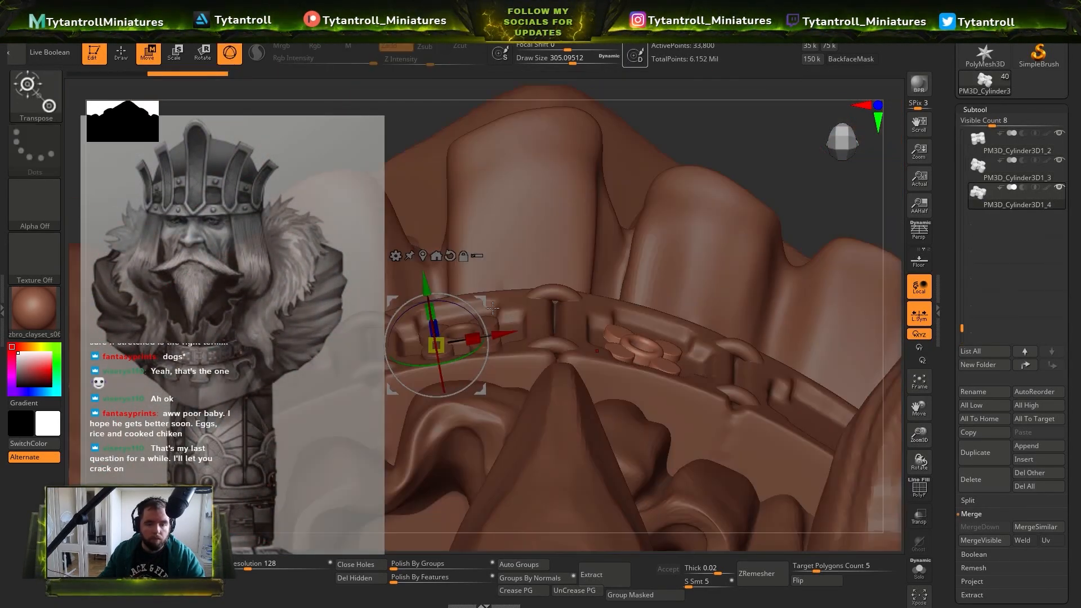
mouse_move(480, 301)
left_mouse_down()
mouse_move(656, 322)
mouse_move(643, 325)
left_mouse_up()
left_click_drag(786, 330, 821, 368)
Refine the position and angle of the flower copies so they sit inside their plate recesses
key("q")
right_click_drag(788, 349, 675, 304)
key("w")
left_click_drag(669, 299, 680, 282)
key("q")
mouse_move(681, 281)
right_mouse_down()
mouse_move(719, 258)
mouse_move(692, 374)
mouse_move(713, 341)
mouse_move(651, 374)
mouse_move(636, 360)
right_mouse_up()
left_click(713, 342, "alt")
key("w")
left_click(230, 53)
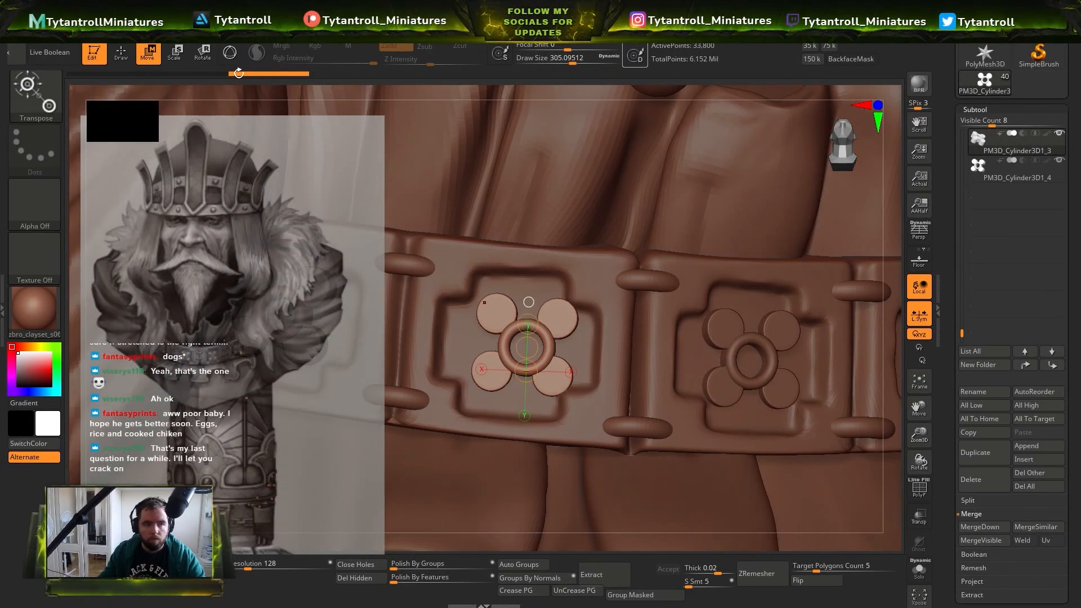
Roll the belt's history back to before its ZRemesh and re-DynaMesh it at resolution 1472
left_click(605, 375, "alt")
key("ctrl+z")
key("ctrl+z")
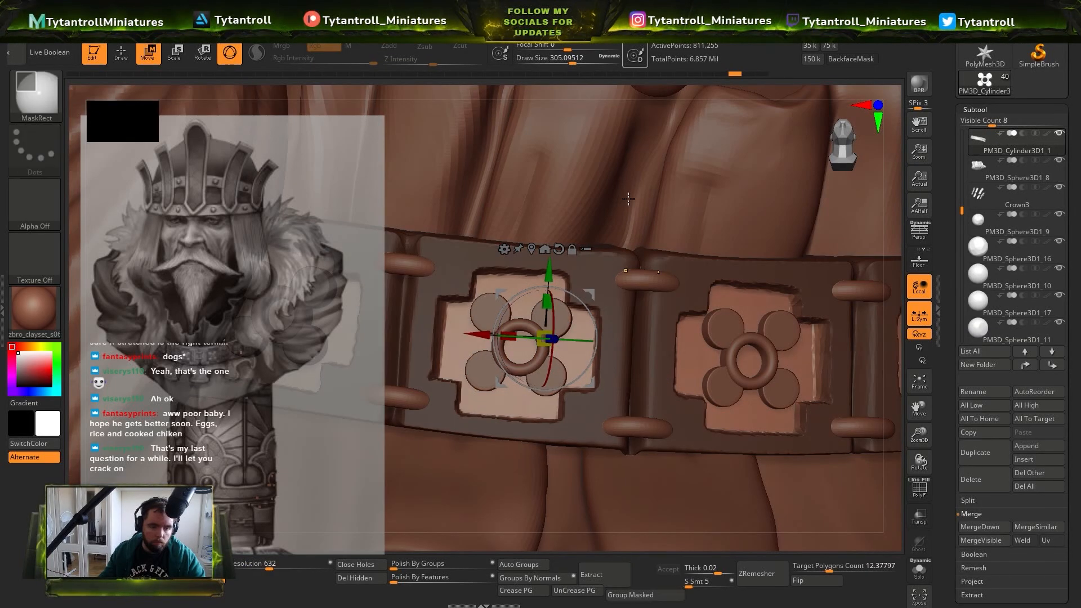
left_click(761, 76)
left_click(748, 74)
key("q")
right_click_drag(416, 304, 490, 485, "ctrl")
left_click_drag(343, 496, 362, 511, "ctrl")
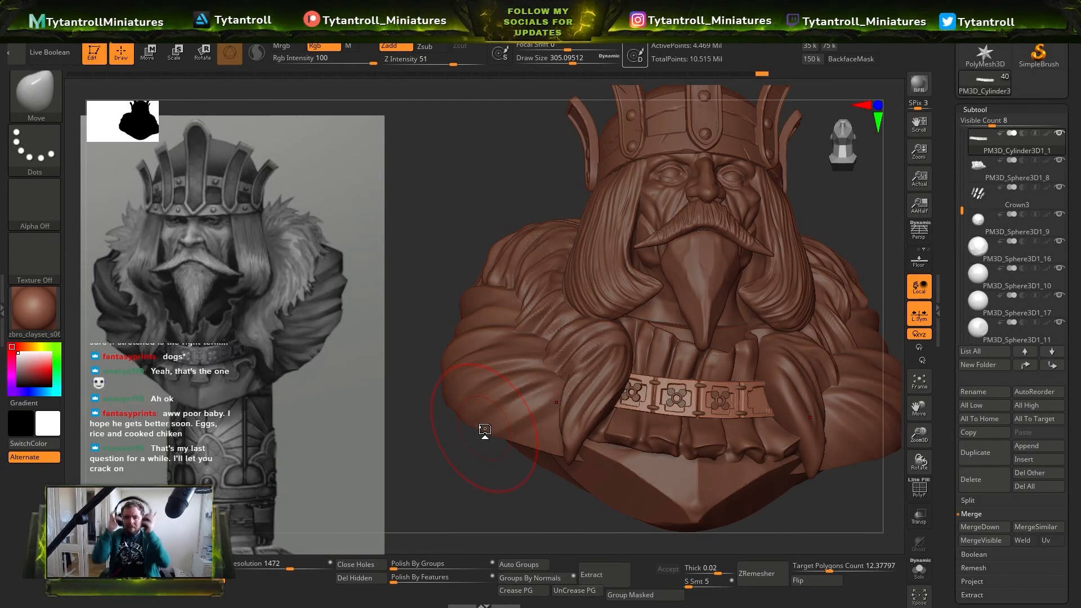
Focus on the belt plates and reduce the brush draw size to about 257
left_click(681, 338, "alt")
mouse_move(665, 312)
right_mouse_down("ctrl")
mouse_move(692, 338)
mouse_move(579, 388)
mouse_move(625, 394)
mouse_move(576, 351)
mouse_move(628, 360)
mouse_move(610, 323)
right_mouse_up("ctrl")
key("w")
left_click(633, 332, "alt")
key("q")
right_click_drag(692, 319, 615, 280, "ctrl")
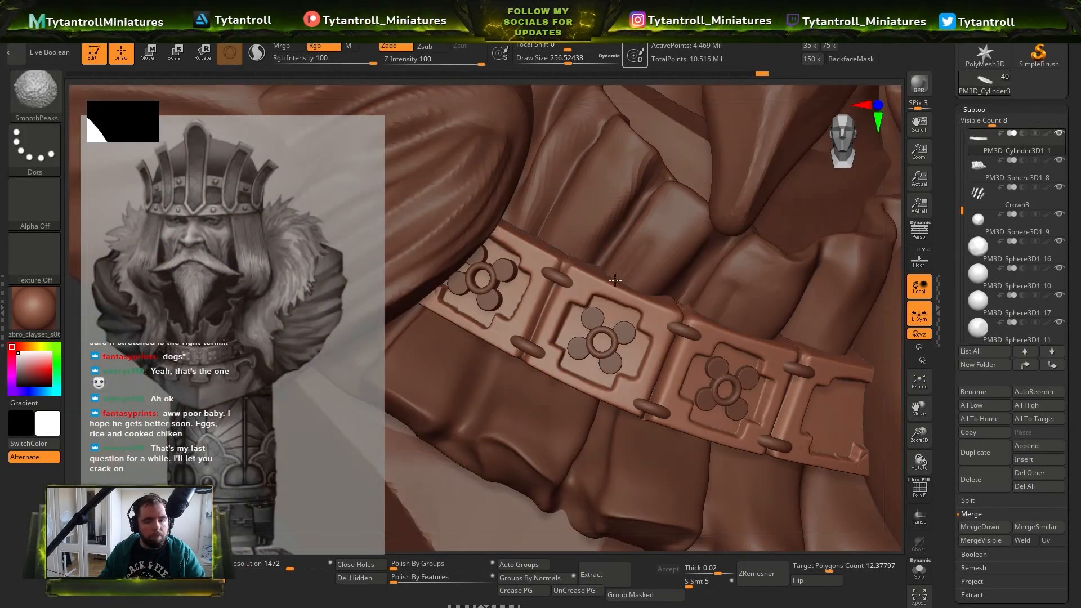
Select the flower ornament on the outer belt plate and move it to fit its plate's recess
left_click(494, 278, "alt")
key("w")
right_click_drag(495, 277, 569, 208)
left_click(569, 320, "alt")
left_click(509, 271, "alt")
left_click_drag(569, 207, 571, 227)
left_click_drag(571, 248, 571, 264)
key("q")
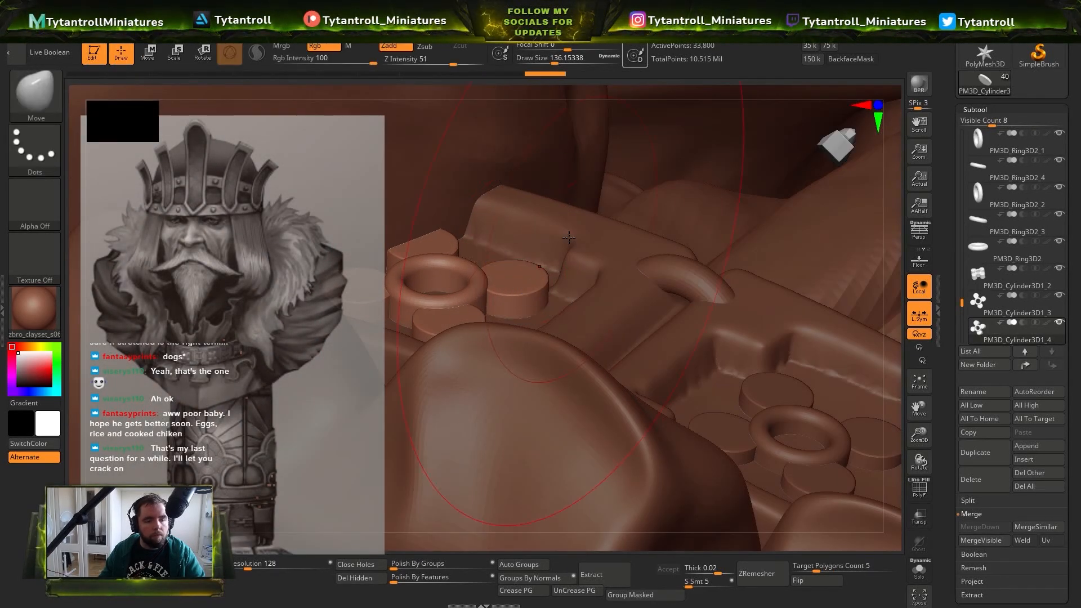
Nudge the outer flower's depth within the recess and make the belt the active subtool again
mouse_move(571, 264)
right_mouse_down()
mouse_move(574, 355)
mouse_move(580, 343)
right_mouse_up()
key("w")
left_click_drag(587, 176, 589, 173)
key("q")
left_click(573, 279, "alt")
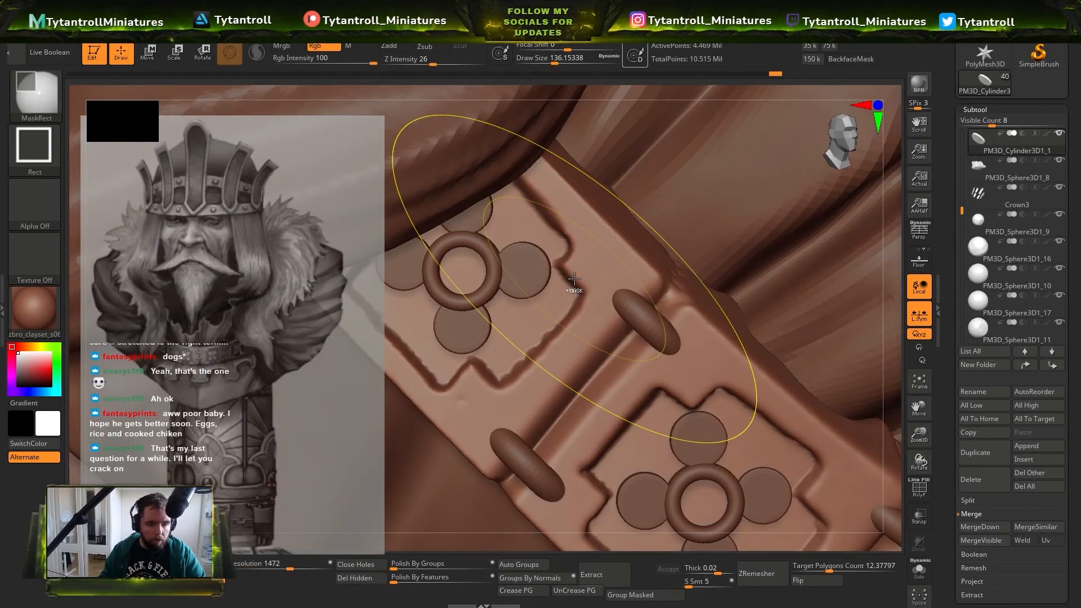
Duplicate the outer flower ornament and mirror the copy onto the matching plate across the belt
mouse_move(572, 282)
right_mouse_down("ctrl")
mouse_move(535, 417)
mouse_move(528, 338)
right_mouse_up("ctrl")
key("s")
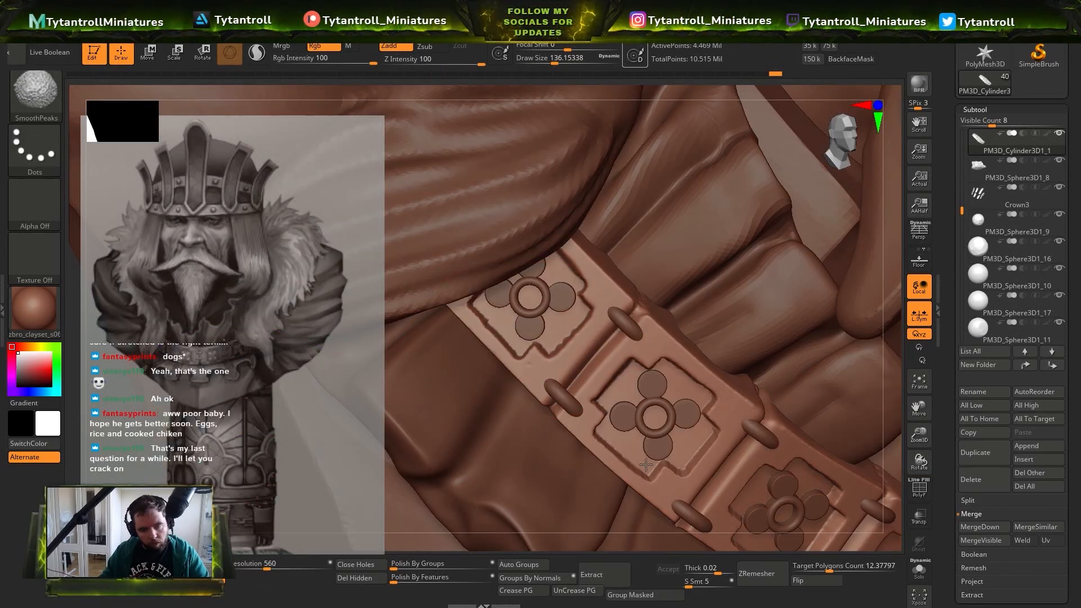
mouse_move(645, 465)
right_mouse_down()
mouse_move(734, 419)
mouse_move(715, 388)
mouse_move(712, 322)
mouse_move(569, 382)
right_mouse_up()
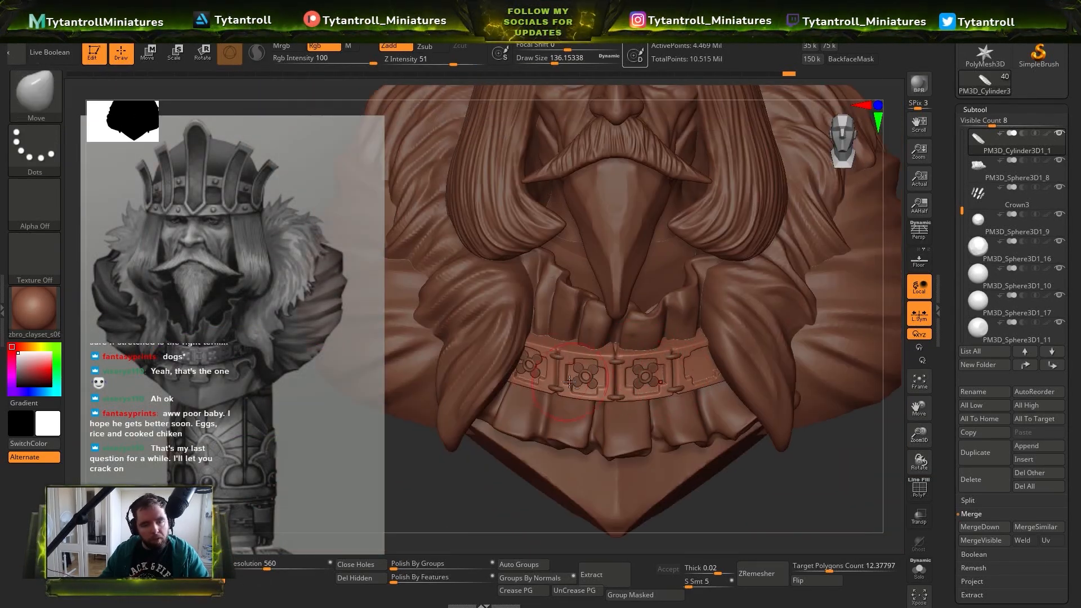
left_click(529, 366, "alt")
key("ctrl+shift+d")
left_click(625, 428, "alt")
Make the chin beard the active subtool and choose the Orb_Cracks brush for carving hair
mouse_move(675, 473)
right_mouse_down()
mouse_move(735, 507)
mouse_move(698, 416)
mouse_move(624, 442)
mouse_move(630, 379)
mouse_move(681, 297)
right_mouse_up()
left_click(647, 369, "alt")
left_click(659, 399, "alt")
left_click(653, 332, "alt")
key("b")
key("o")
key("c")
key("super")
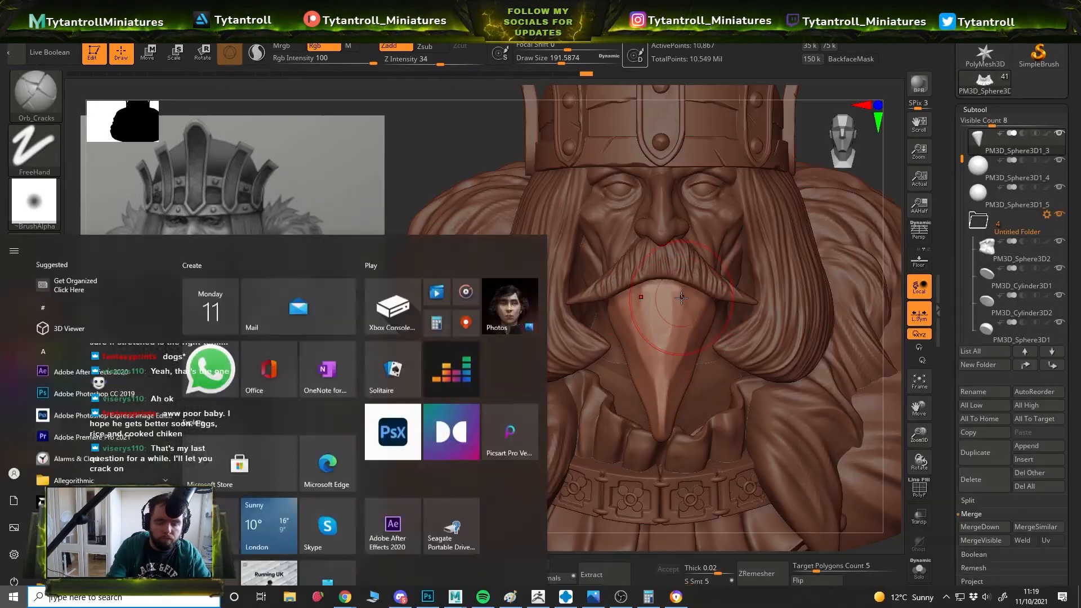
left_click(945, 596)
left_click(577, 266)
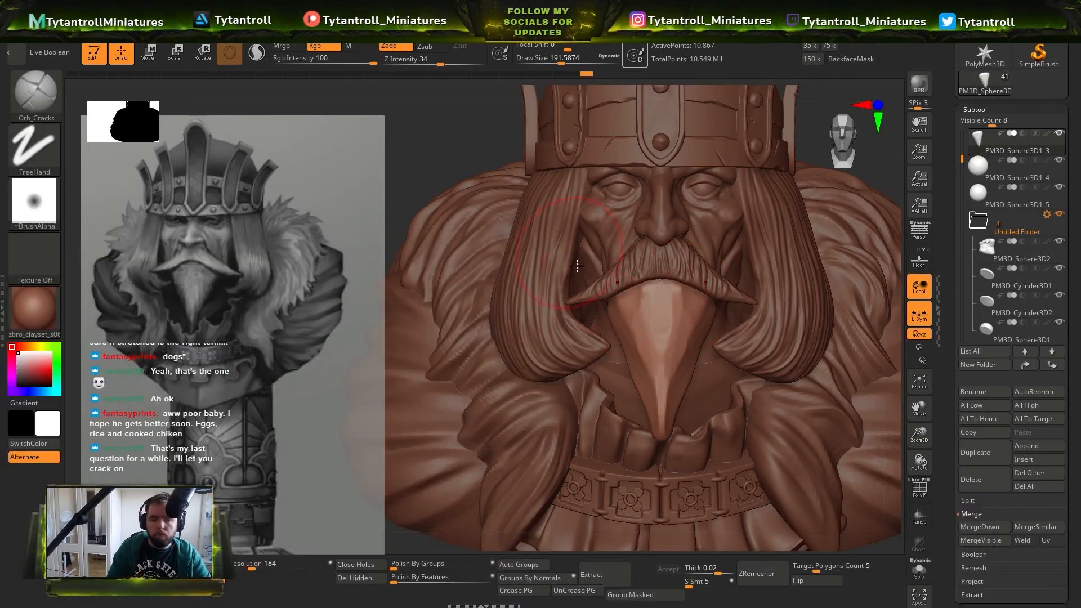
Carve short hair strands into the beard's upper edge just below the moustache with a small draw size
mouse_move(577, 266)
right_mouse_down("ctrl")
mouse_move(550, 270)
mouse_move(585, 276)
right_mouse_up("ctrl")
left_click_drag(654, 297, 653, 313)
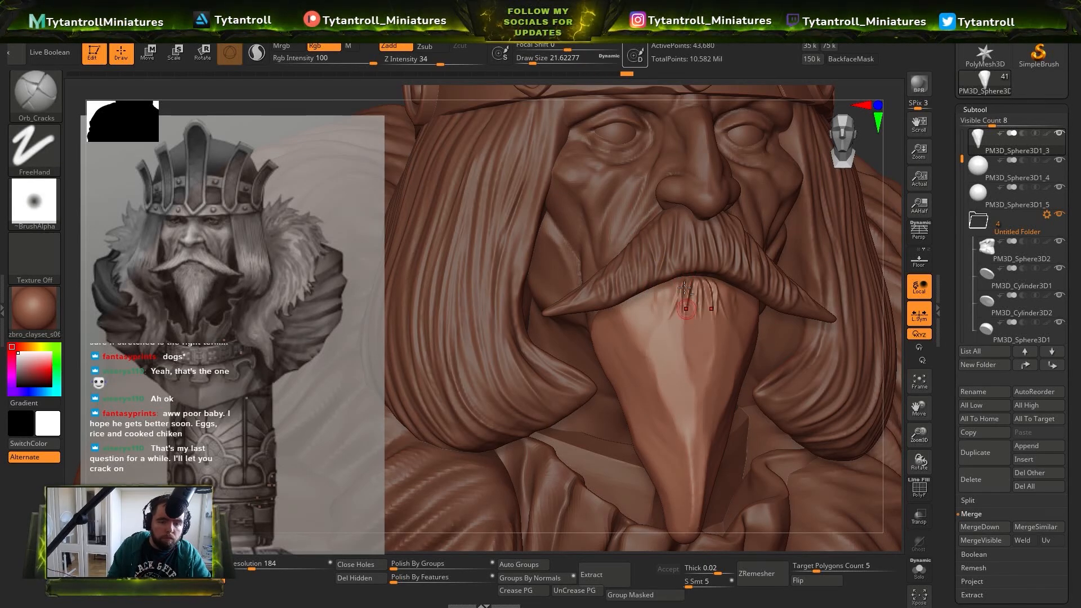
mouse_move(664, 297)
right_mouse_down()
mouse_move(642, 334)
mouse_move(594, 328)
right_mouse_up()
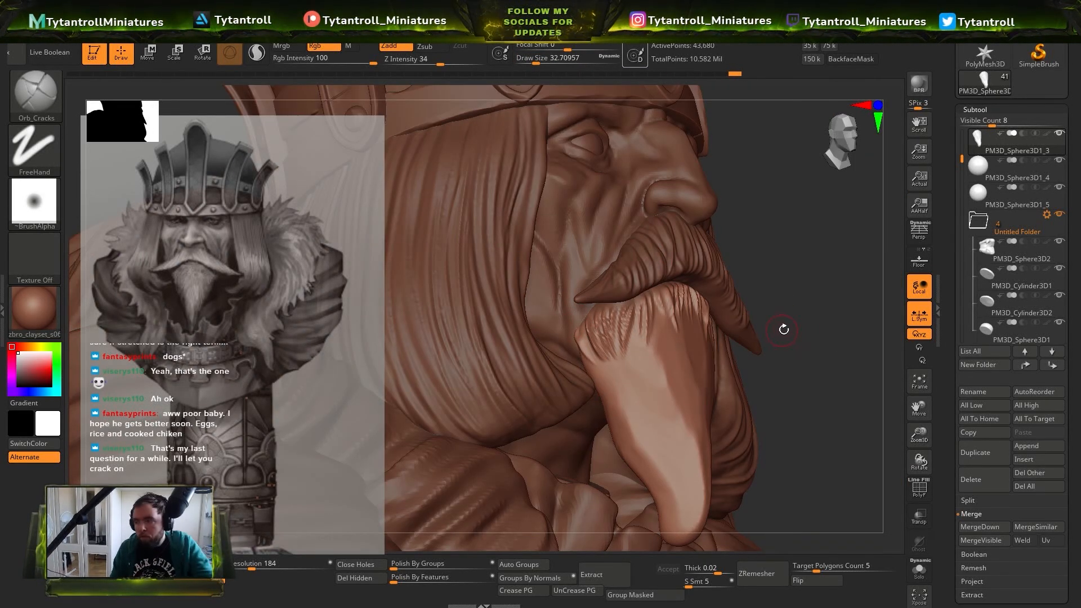
mouse_move(783, 329)
right_mouse_down()
mouse_move(698, 338)
mouse_move(506, 253)
right_mouse_up()
mouse_move(507, 253)
right_mouse_down("ctrl")
mouse_move(458, 205)
mouse_move(507, 237)
right_mouse_up("ctrl")
Carve hair strands along the lower side of the beard, working up from the tip
left_click_drag(666, 425, 659, 468)
right_click_drag(659, 469, 726, 445)
left_click_drag(667, 463, 660, 432)
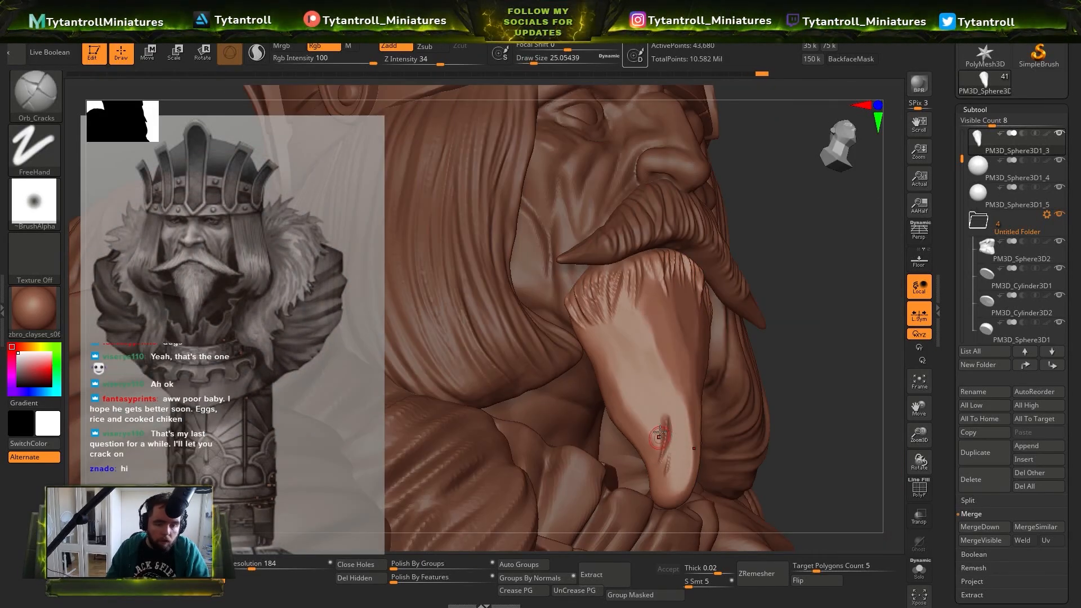
right_click_drag(638, 456, 637, 469)
mouse_move(639, 396)
right_mouse_down()
mouse_move(620, 417)
mouse_move(793, 411)
mouse_move(590, 350)
mouse_move(566, 380)
mouse_move(670, 437)
mouse_move(653, 417)
right_mouse_up()
left_click_drag(644, 411, 622, 361)
Fill the middle of the beard's side with fine overlapping hair strands
mouse_move(788, 270)
right_mouse_down()
mouse_move(853, 166)
mouse_move(670, 338)
right_mouse_up()
left_click_drag(668, 358, 659, 392)
right_click_drag(731, 298, 692, 326)
left_click_drag(633, 343, 622, 378)
mouse_move(759, 315)
right_mouse_down()
mouse_move(731, 254)
mouse_move(704, 281)
right_mouse_up()
left_click_drag(636, 360, 624, 394)
mouse_move(765, 264)
right_mouse_down()
mouse_move(800, 250)
mouse_move(887, 328)
mouse_move(788, 338)
right_mouse_up()
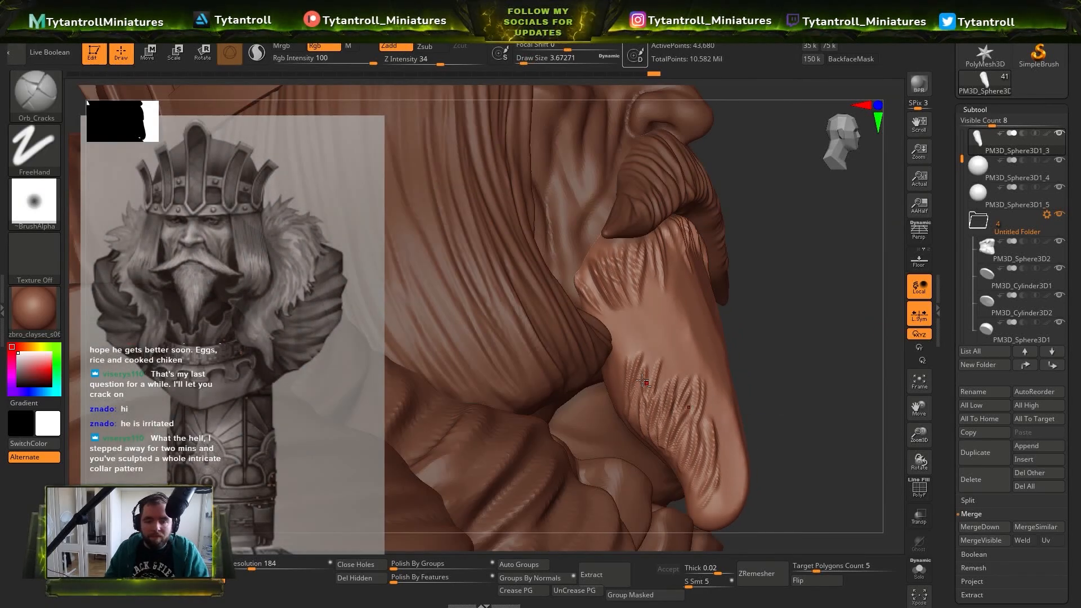
left_click_drag(618, 378, 617, 332)
Set the brush draw size to about 25 and carve longer strands linking the beard's upper and lower side
mouse_move(726, 320)
right_mouse_down("ctrl")
mouse_move(736, 285)
mouse_move(832, 297)
mouse_move(818, 307)
right_mouse_up("ctrl")
right_click_drag(641, 404, 658, 359)
left_click_drag(791, 295, 738, 297)
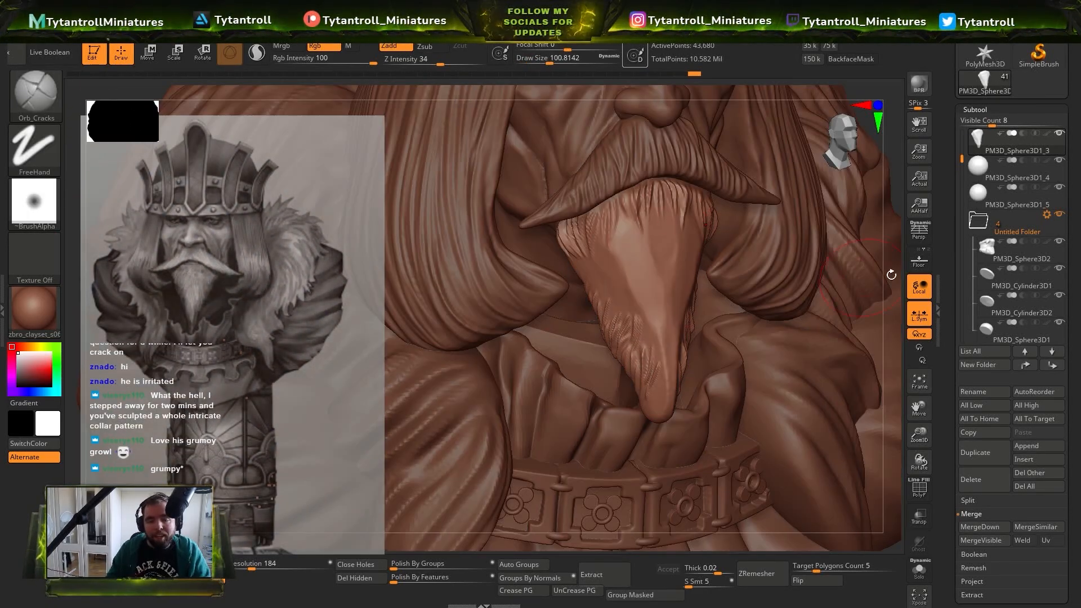
left_click_drag(890, 275, 920, 301)
key("s")
left_click_drag(672, 326, 692, 327)
right_click_drag(633, 286, 560, 322)
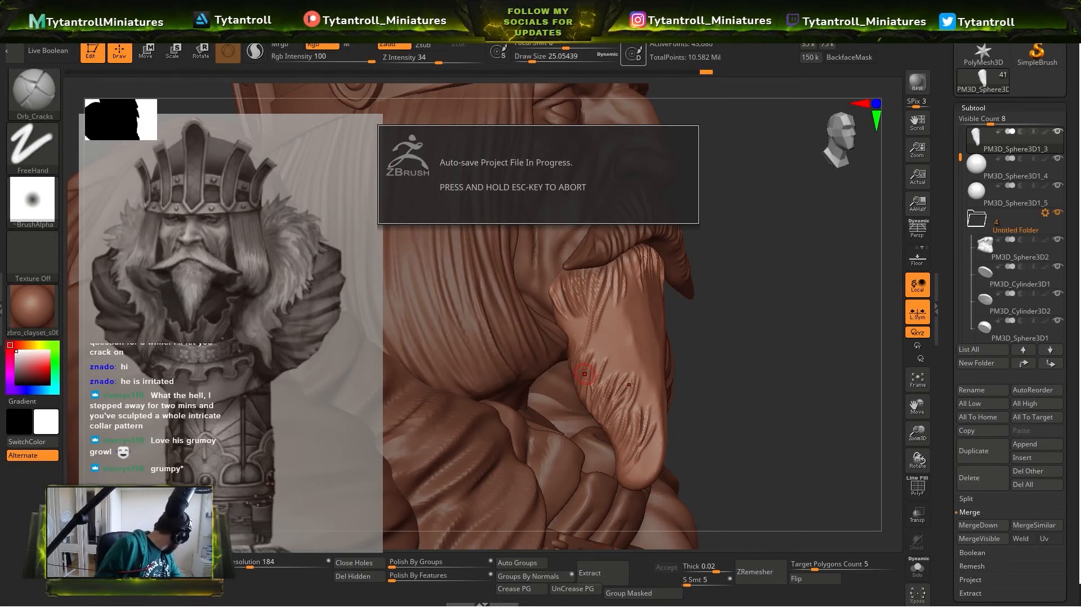
key("s")
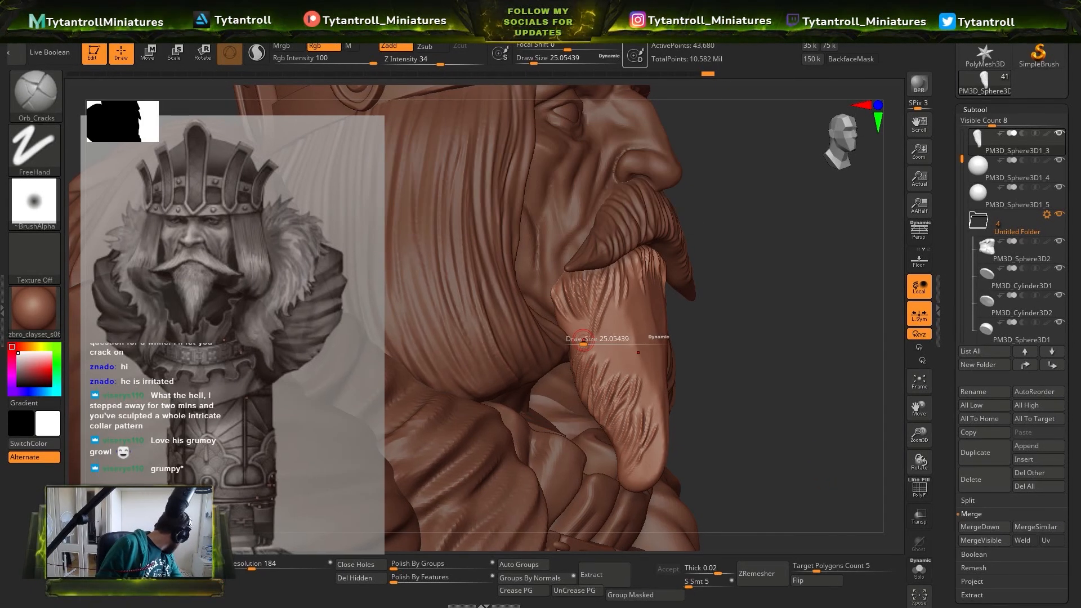
Continue the hair strands over the beard's remaining smooth side areas, checking them from the front
left_click_drag(680, 428, 877, 431)
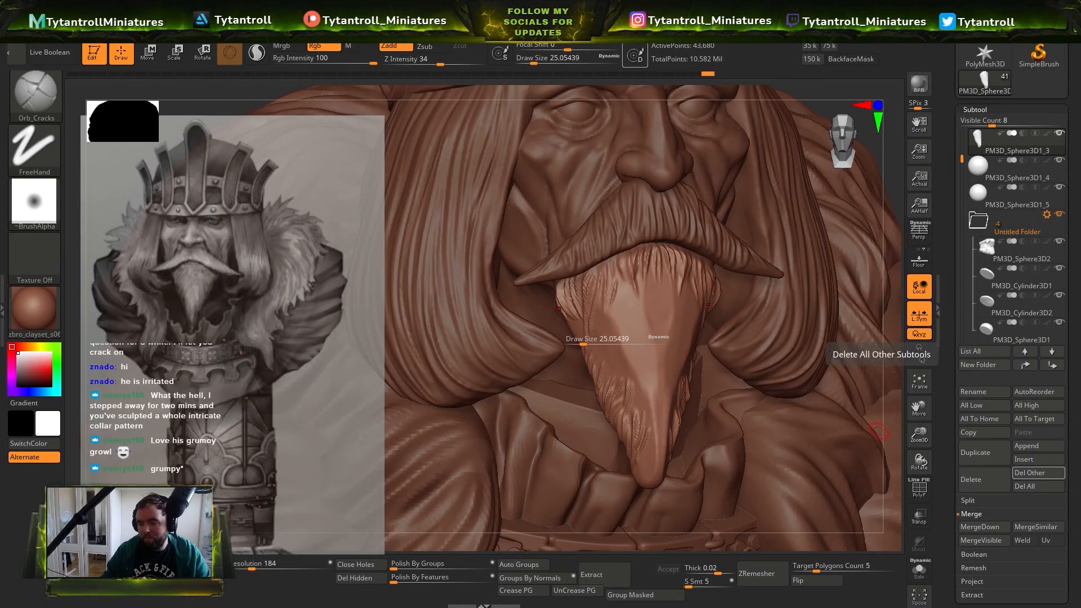
left_click_drag(824, 333, 779, 338)
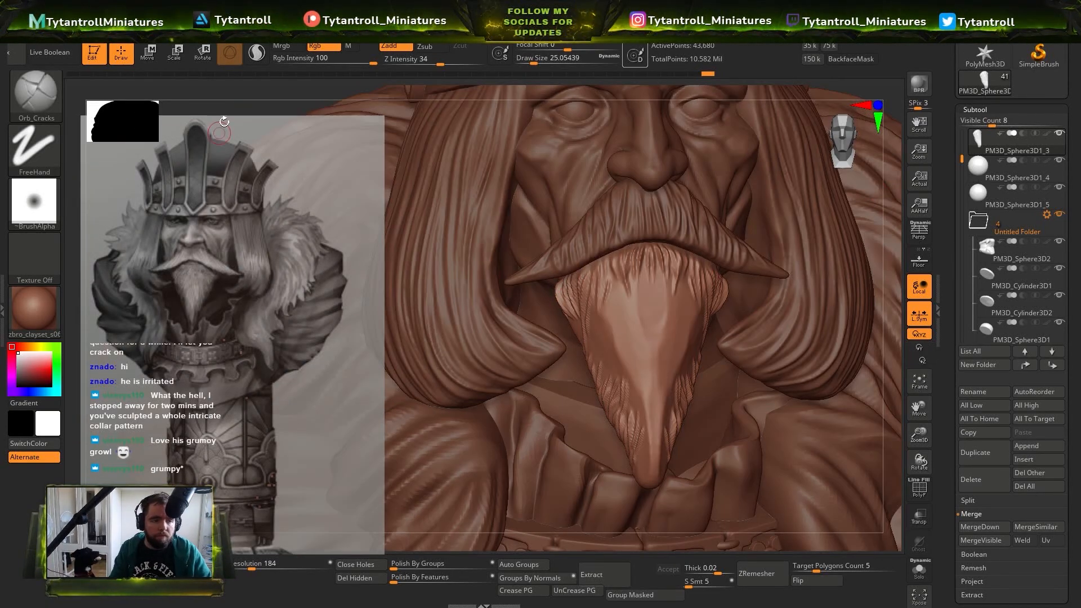
left_click_drag(224, 122, 622, 333)
mouse_move(833, 332)
left_mouse_down()
mouse_move(788, 335)
mouse_move(866, 333)
left_mouse_up()
left_click_drag(595, 340, 552, 300)
left_click_drag(844, 332, 788, 340)
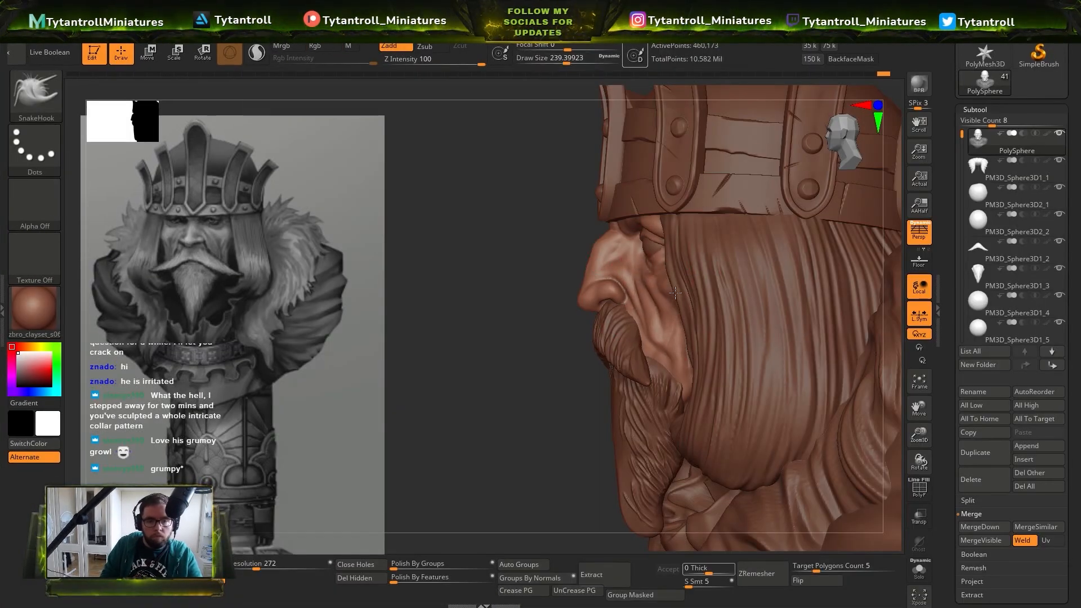
Build up hair strands on the beard's front with the ClayTubes brush and adjust its DynaMesh resolution
left_click_drag(484, 293, 529, 290)
left_click_drag(749, 241, 785, 239, "shift")
left_click_drag(785, 287, 790, 239)
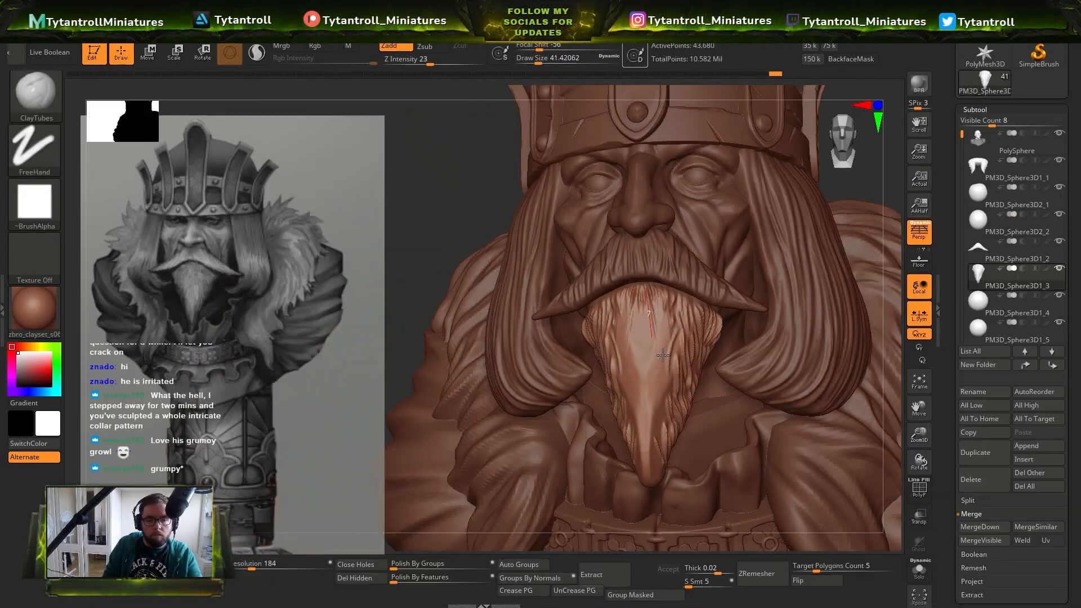
left_click_drag(507, 198, 484, 210)
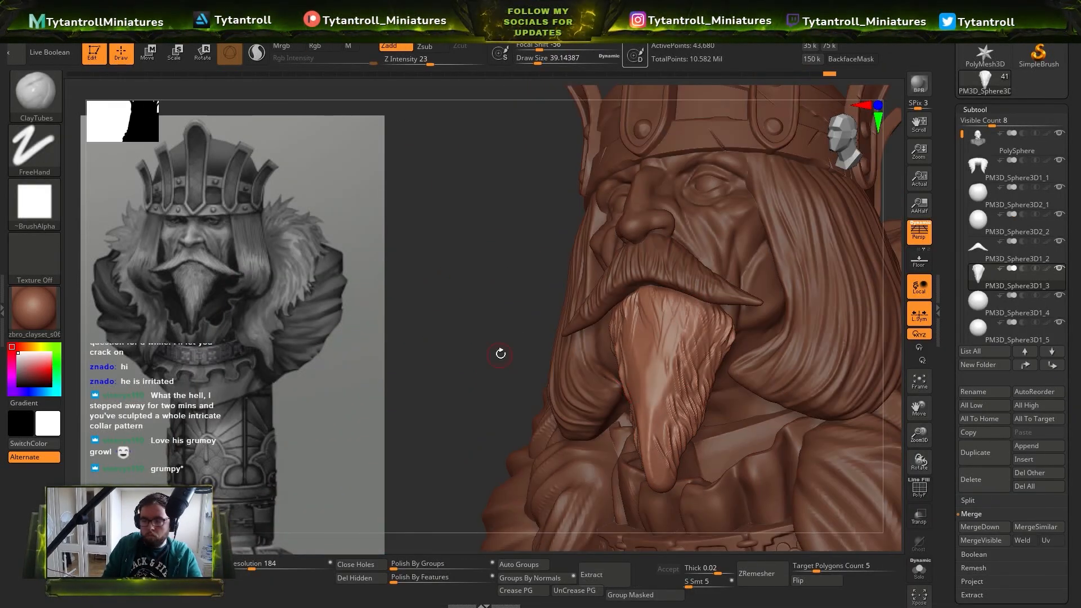
left_click_drag(500, 353, 597, 338)
key("s")
left_click_drag(674, 312, 679, 311)
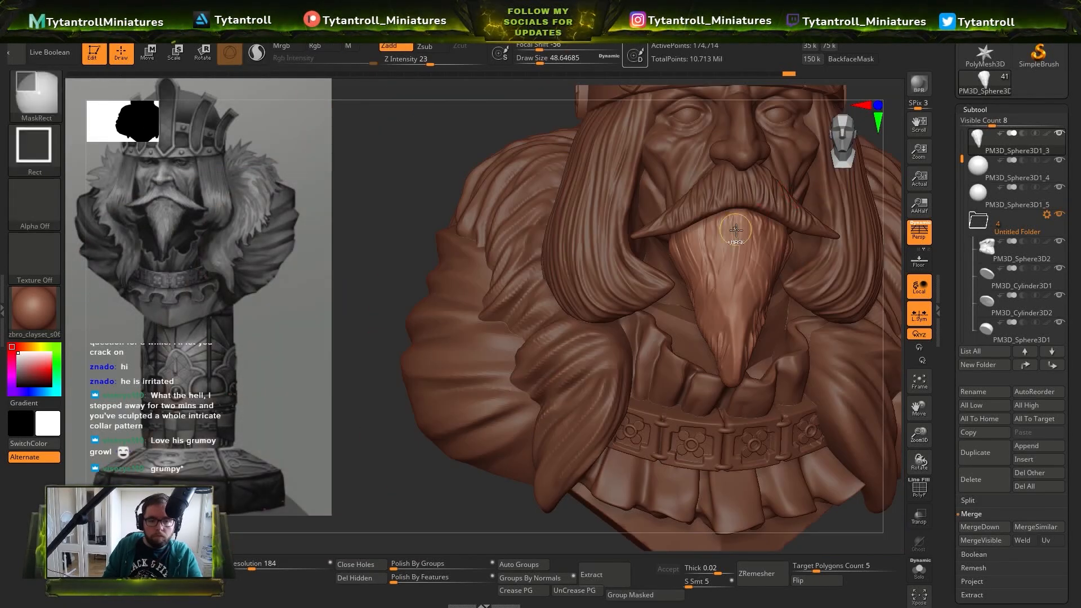
key("s")
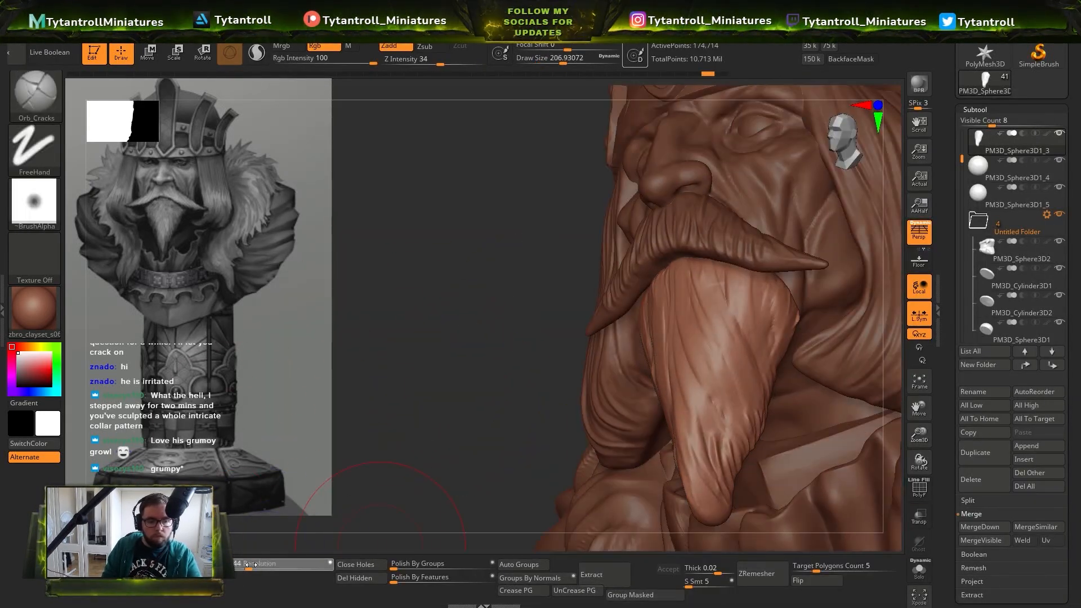
left_click_drag(251, 564, 254, 564)
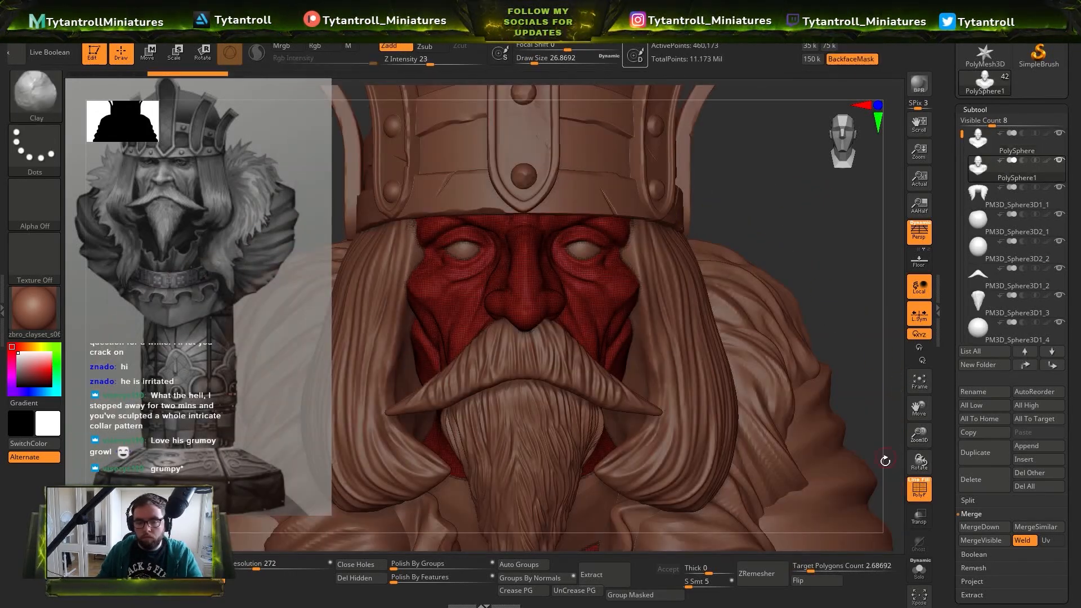
ZRemesh the duplicated head with a target polygon count of about 13.2 and open the subtool projection options
left_click_drag(810, 568, 830, 568)
left_click(762, 573)
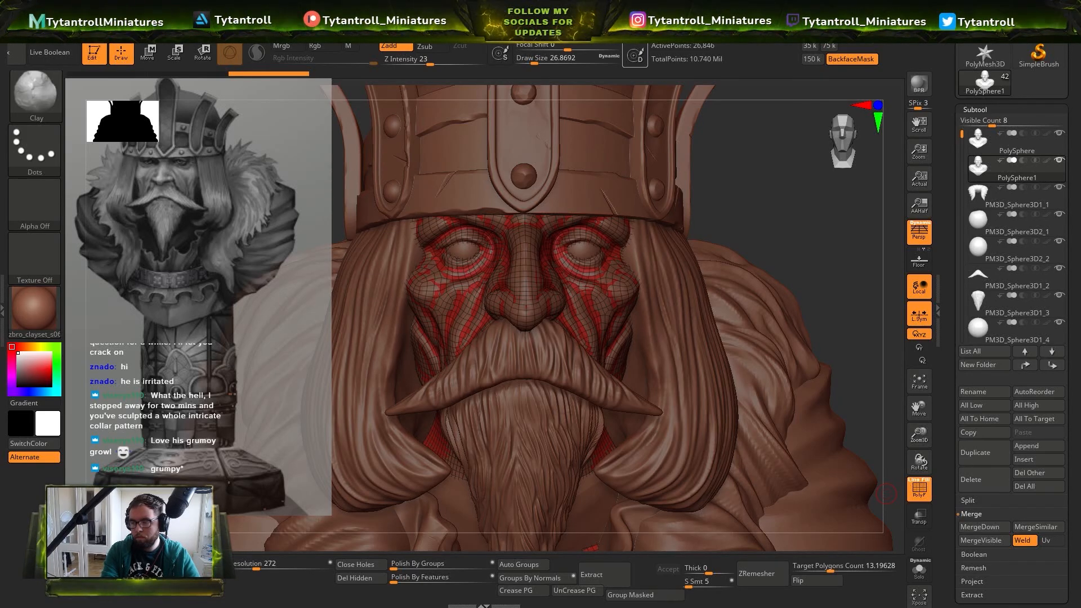
left_click(918, 569)
left_click(972, 581)
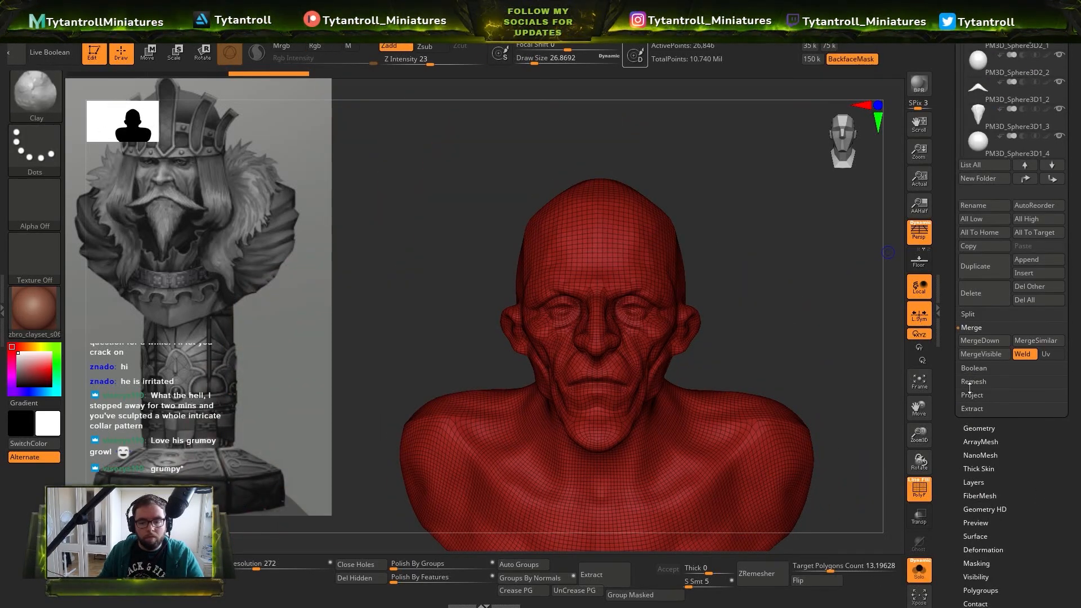
left_click(919, 569)
left_click_drag(952, 337, 952, 495)
Subdivide the remeshed head three times and project the original head's detail onto it with ProjectAll
left_click(1058, 131)
key("ctrl+d")
left_click(918, 570)
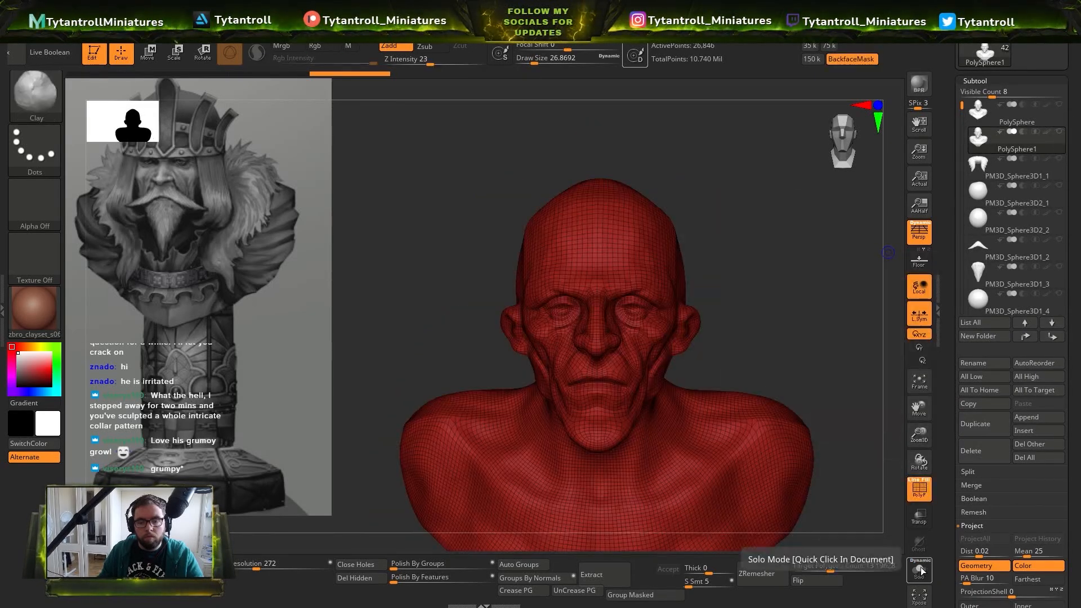
left_click(1059, 105)
key("ctrl+d")
key("ctrl+d")
left_click(976, 540)
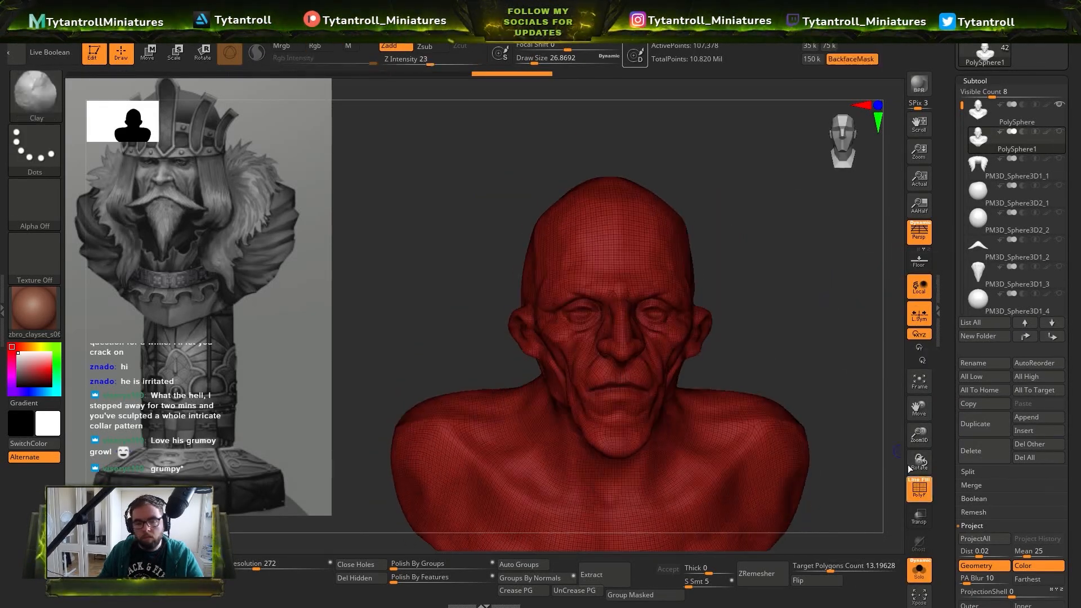
key("shift+f")
right_click_drag(844, 271, 738, 360, "ctrl")
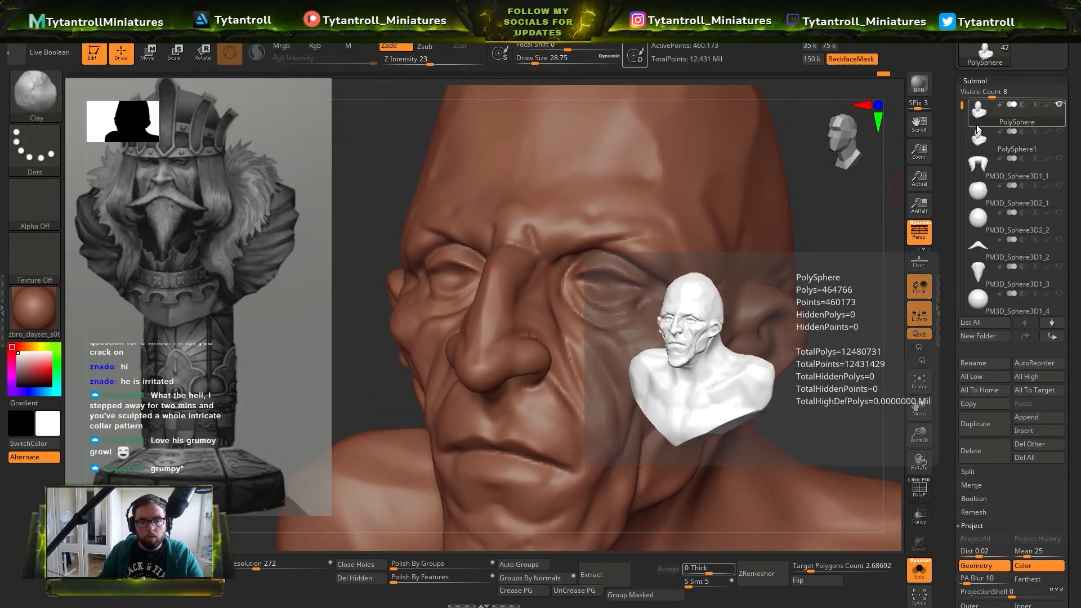
Compare the original head with the projected copy, delete the original, and show all the other subtools again
left_click(977, 117)
right_click_drag(816, 259, 894, 183)
left_click(979, 450)
left_click(918, 570)
left_click(1058, 105, "shift")
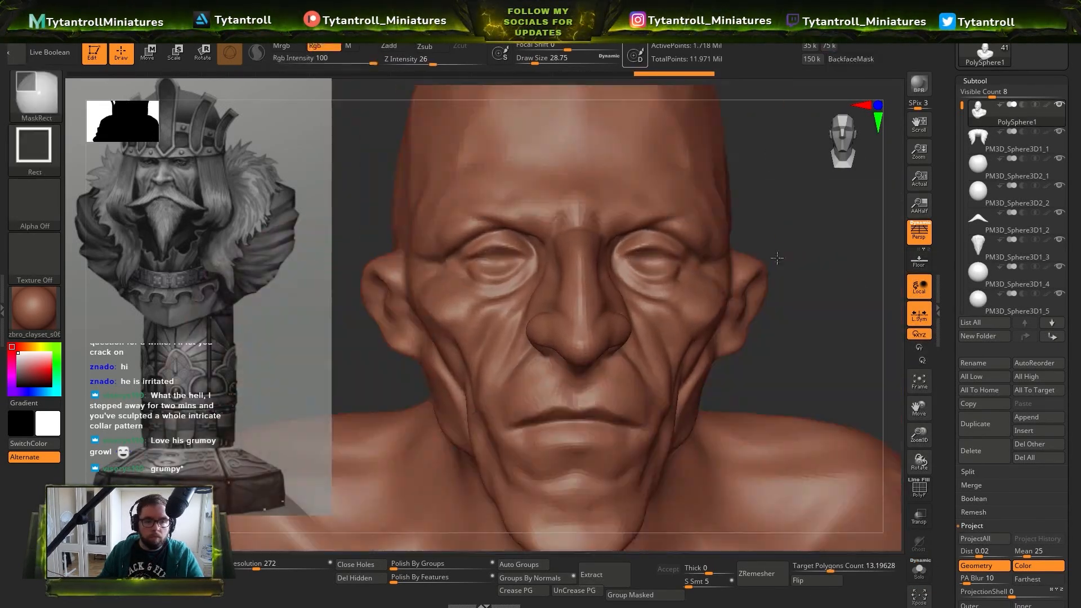
Switch to the DamStandard brush at Z intensity 16 and carve a wrinkle down the cheek beside the nose
right_click_drag(777, 257, 776, 348, "ctrl")
key("b")
key("d")
key("s")
right_click_drag(586, 355, 546, 338)
left_click_drag(451, 65, 422, 65)
right_click_drag(506, 315, 535, 310)
left_click_drag(526, 310, 588, 447)
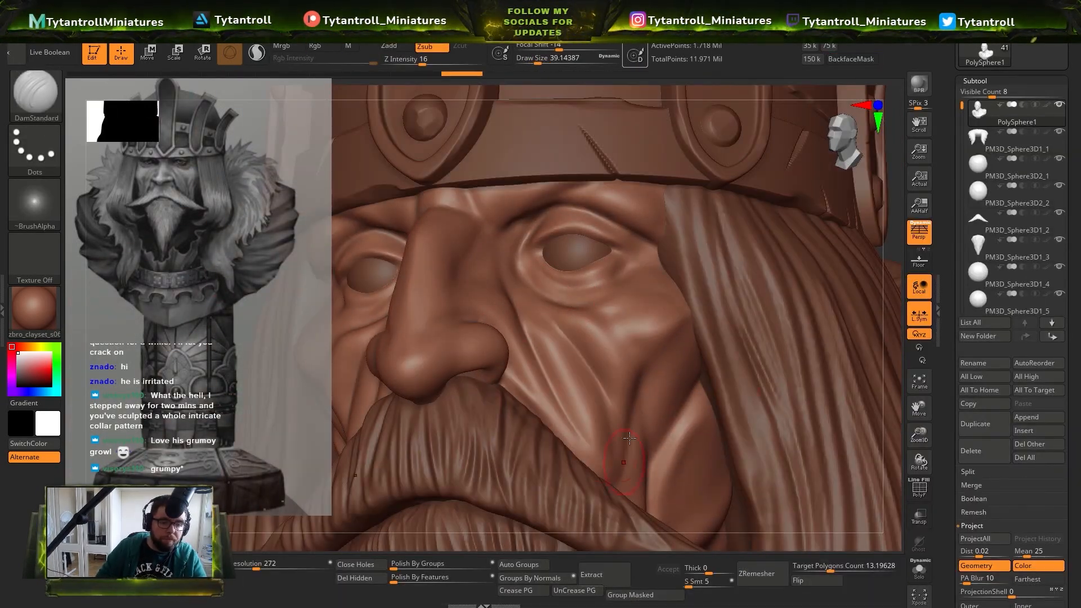
right_click_drag(628, 439, 664, 467)
mouse_move(591, 374)
left_mouse_down()
mouse_move(664, 356)
mouse_move(574, 354)
left_mouse_up()
key("ctrl+z")
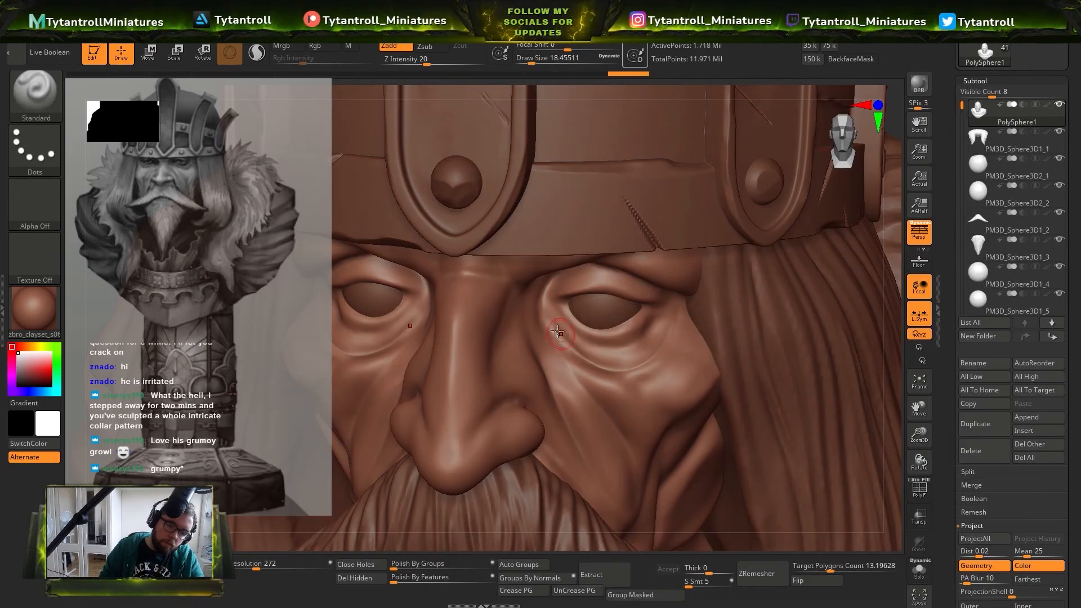
Smooth the skin around the outer corner of the eye and frame the eyelids close up
right_click_drag(619, 338, 596, 349)
right_click_drag(596, 349, 602, 388, "ctrl")
right_click_drag(679, 403, 692, 356)
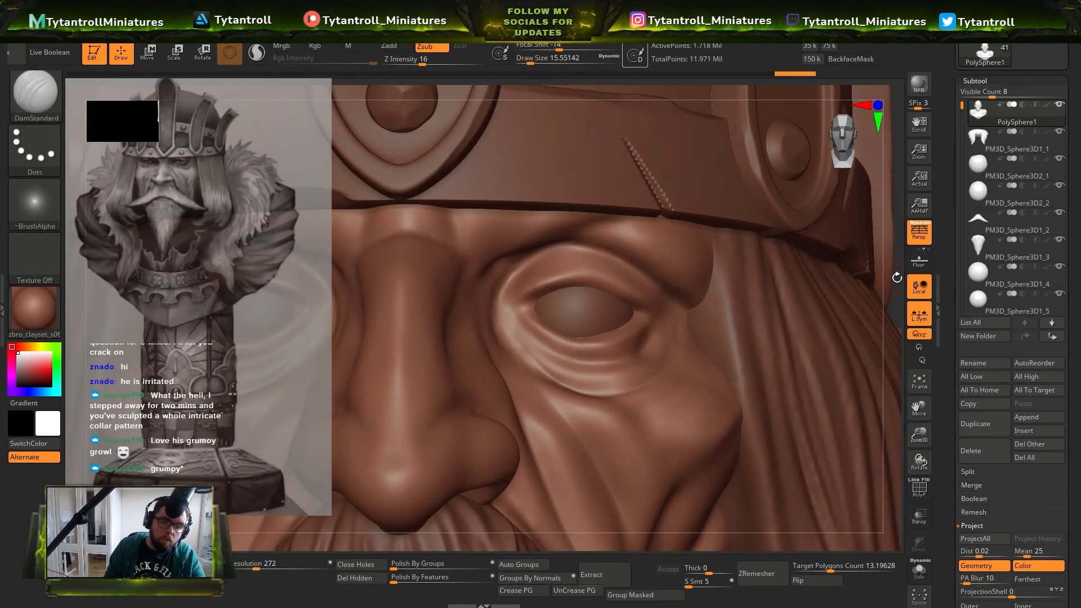
right_click_drag(897, 278, 883, 281)
left_click_drag(664, 287, 640, 301, "shift")
right_click_drag(607, 397, 589, 360)
Adjust the DamStandard draw size and carve creases at the upper eyelid's outer end and the eye's inner corner
key("s")
left_click_drag(583, 350, 586, 350)
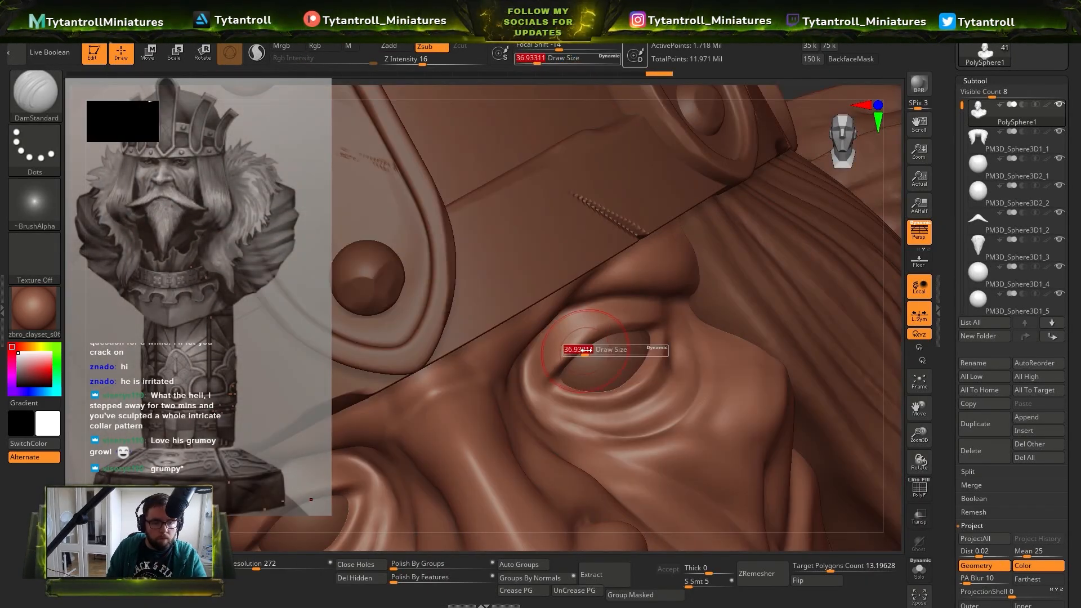
left_click_drag(650, 325, 666, 331)
right_click_drag(732, 219, 728, 175)
left_click_drag(549, 400, 563, 384)
Smooth the eye's inner corner and recarve its crease, checking the result across the whole face
right_click_drag(555, 403, 588, 401)
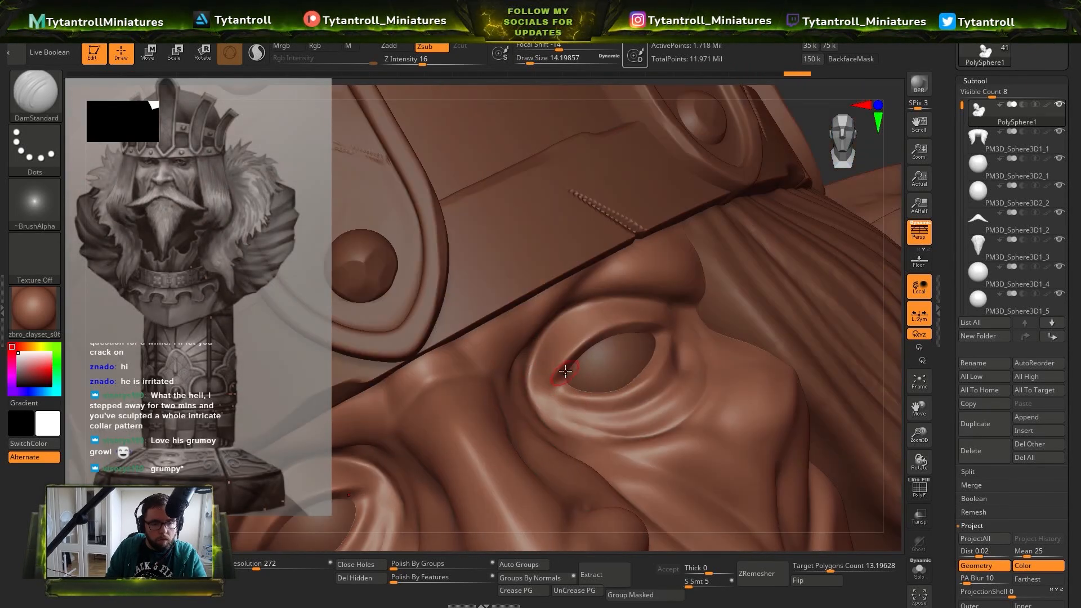
left_click_drag(555, 389, 564, 392, "shift")
mouse_move(565, 391)
left_mouse_down()
mouse_move(582, 386)
mouse_move(566, 386)
left_mouse_up()
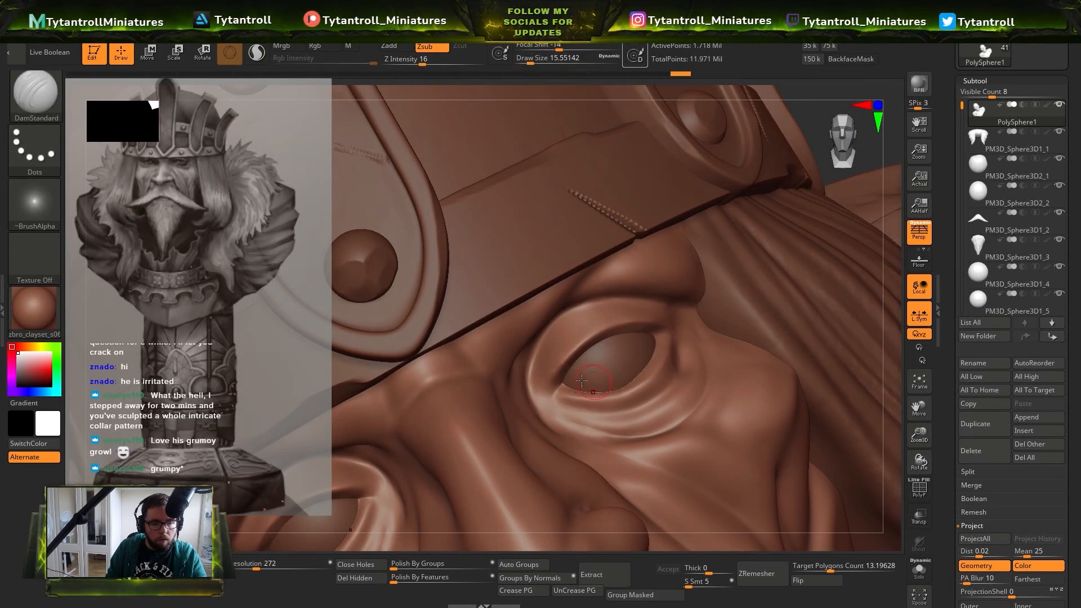
right_click_drag(536, 390, 569, 361)
right_click_drag(568, 360, 569, 315, "ctrl")
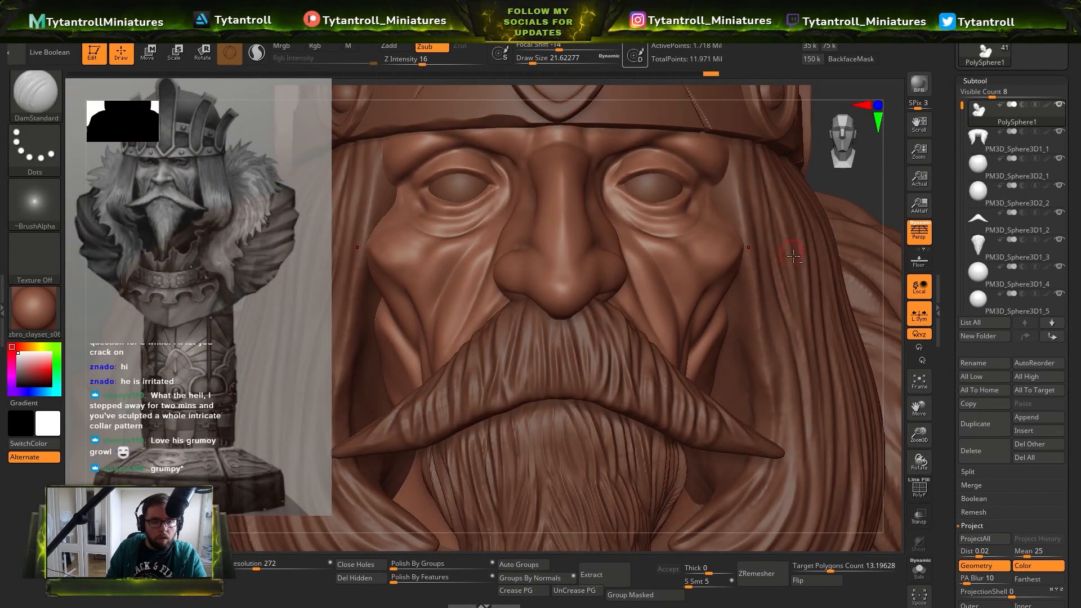
right_click_drag(568, 270, 586, 358, "alt")
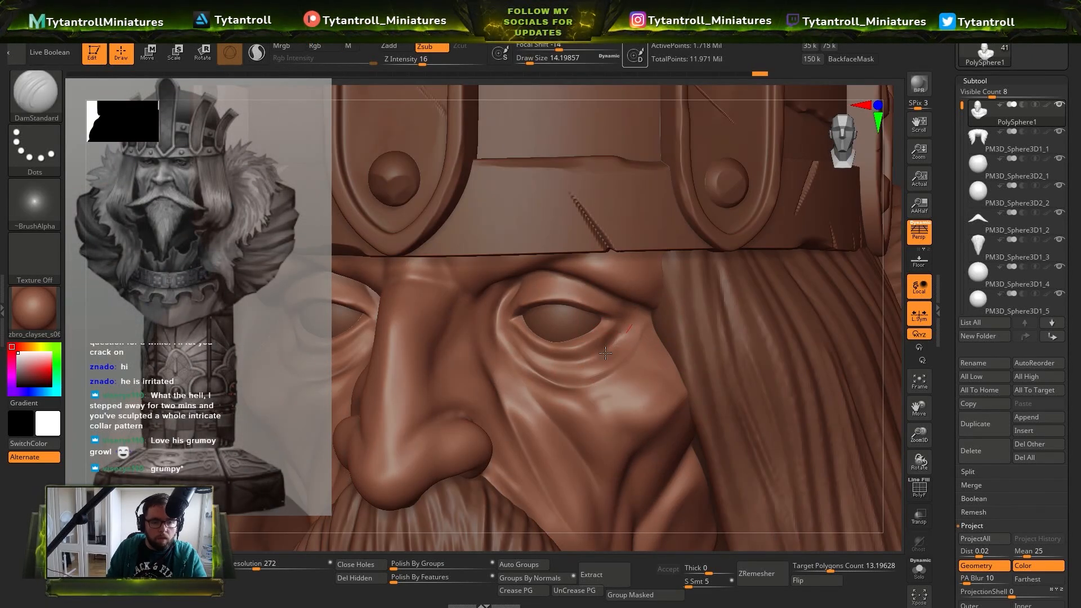
Deepen the wrinkle below the eye's outer corner and carve a crease across the upper cheek
left_click_drag(605, 353, 589, 365)
mouse_move(630, 326)
right_mouse_down("ctrl")
mouse_move(642, 307)
mouse_move(600, 369)
right_mouse_up("ctrl")
left_click_drag(613, 380, 667, 433)
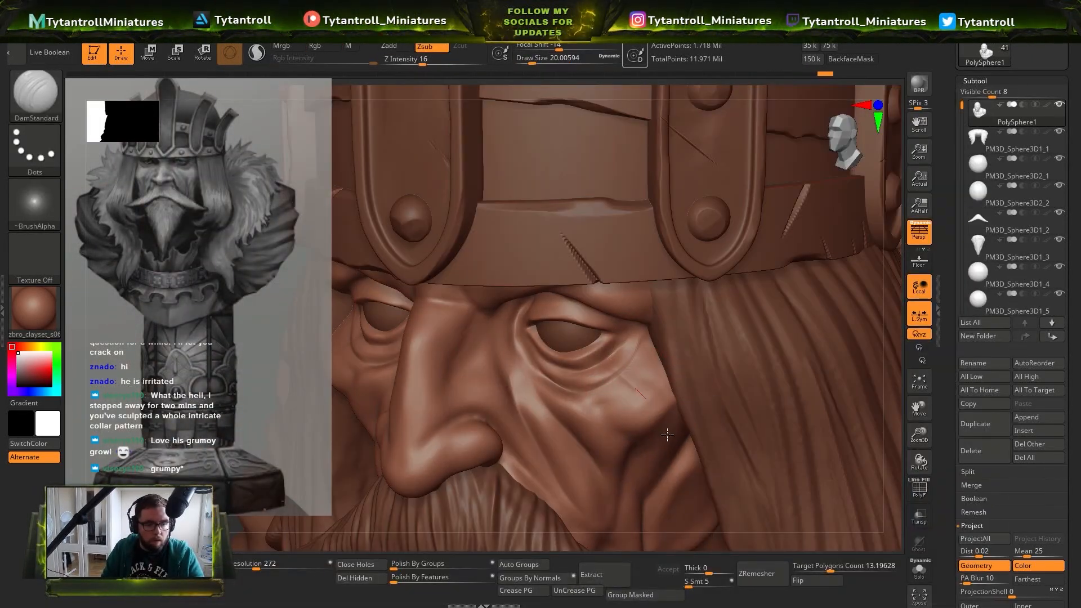
Isolate the head and carve crow's-feet wrinkles beside the eye and a crease around the nostril
left_click(919, 570)
right_click_drag(697, 360, 655, 346)
mouse_move(631, 360)
left_mouse_down()
mouse_move(668, 401)
mouse_move(692, 382)
left_mouse_up()
left_click_drag(623, 388, 648, 420)
left_click_drag(644, 346, 714, 386)
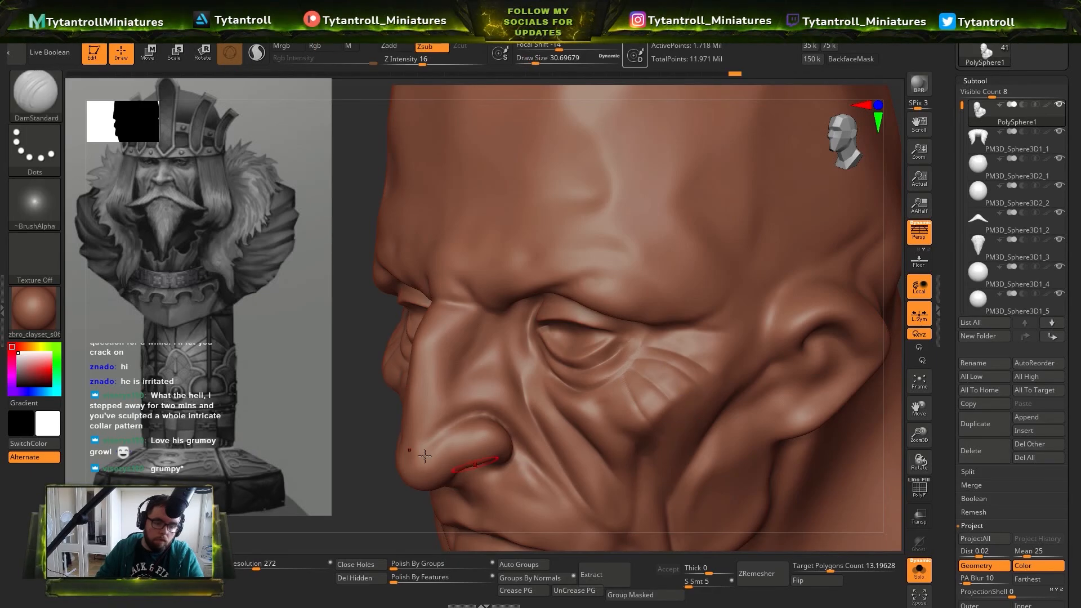
left_click_drag(424, 456, 496, 459)
Build up the skin between the crow's-feet with the Clay brush and check the face from the front
right_click_drag(619, 394, 614, 360)
key("b")
key("c")
key("l")
left_click_drag(636, 388, 661, 407)
right_click_drag(703, 352, 847, 320)
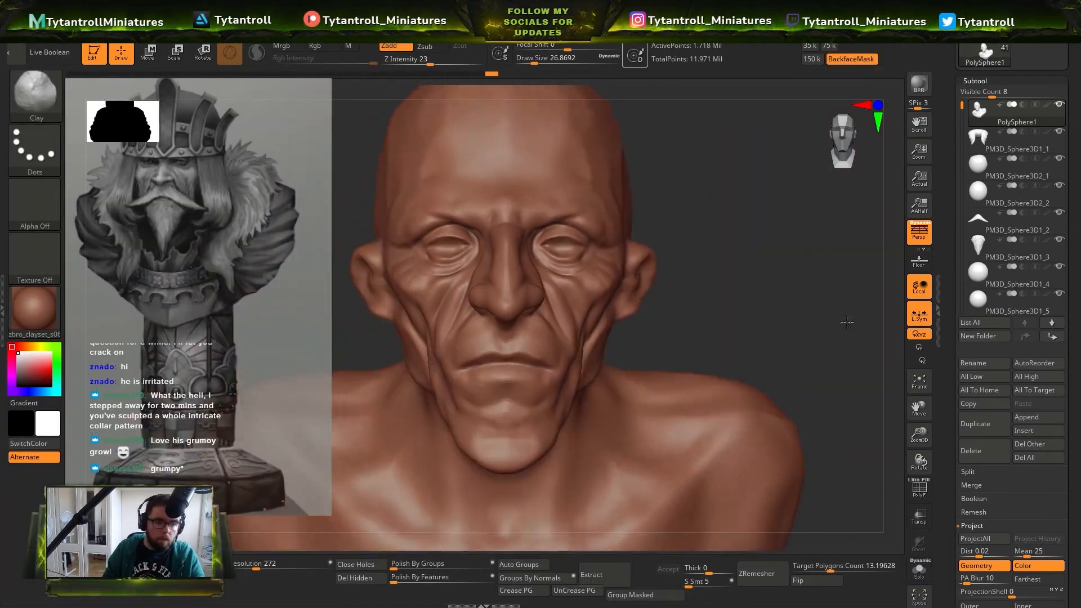
Switch back to the DamStandard brush and carve a crease along the jaw below the ear
left_click(919, 570)
left_click_drag(846, 321, 788, 326)
key("b")
key("d")
key("s")
left_click(919, 570)
mouse_move(843, 385)
left_mouse_down()
mouse_move(832, 349)
mouse_move(771, 340)
mouse_move(776, 318)
left_mouse_up()
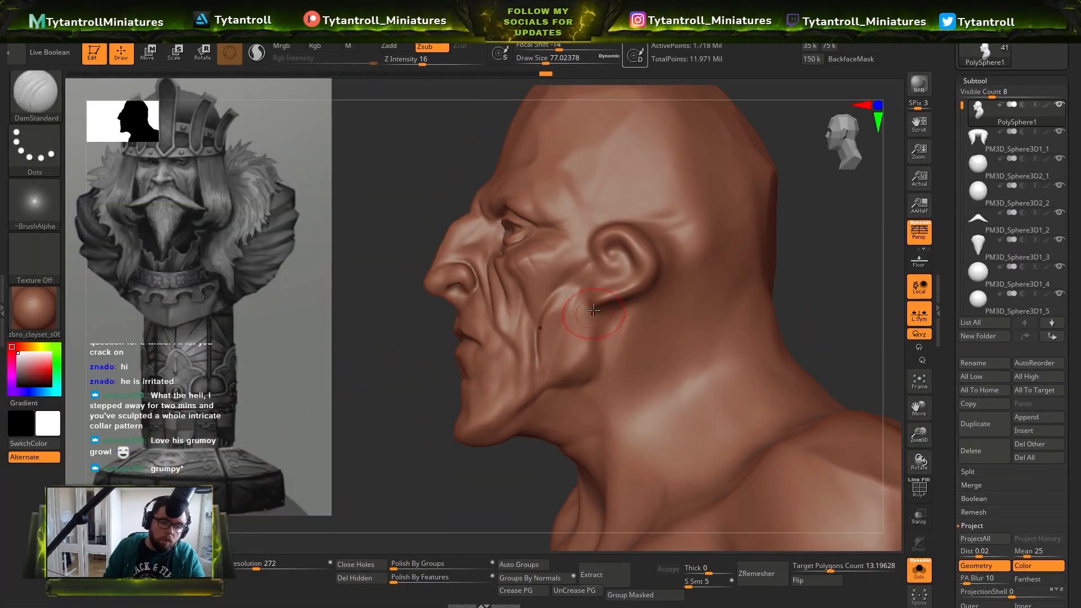
left_click_drag(614, 317, 600, 363)
left_click_drag(788, 315, 821, 332)
Build up volume under the chin and jaw with the Clay brush at a larger draw size
key("b")
left_click(188, 135)
left_click_drag(732, 225, 664, 270)
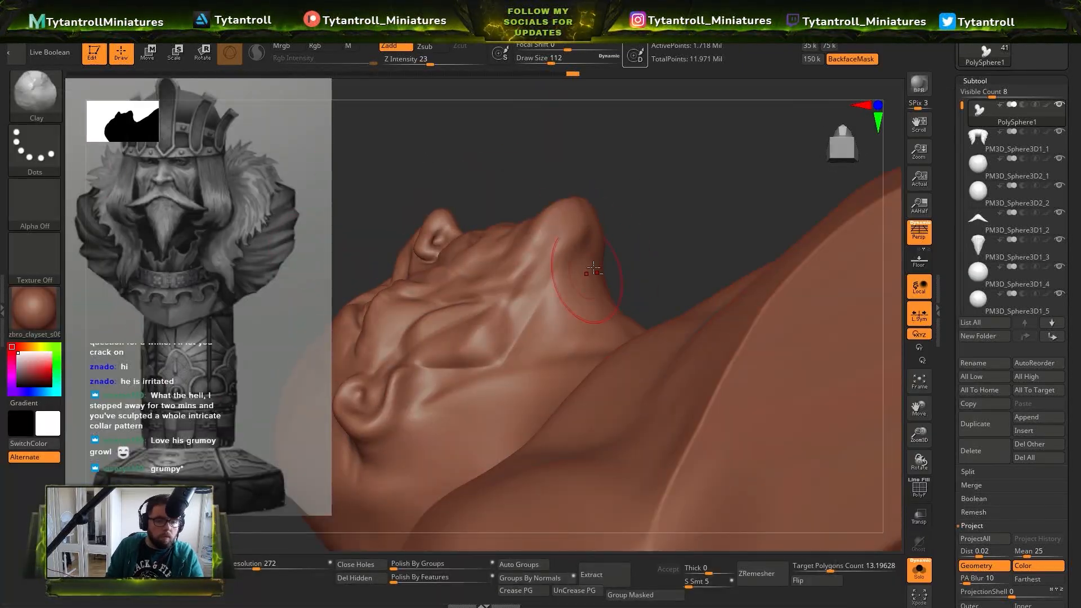
mouse_move(591, 169)
left_mouse_down()
mouse_move(632, 200)
mouse_move(748, 182)
mouse_move(644, 275)
left_mouse_up()
key("s")
mouse_move(717, 357)
left_mouse_down()
mouse_move(753, 357)
mouse_move(816, 315)
mouse_move(770, 289)
left_mouse_up()
left_click_drag(754, 254, 759, 248)
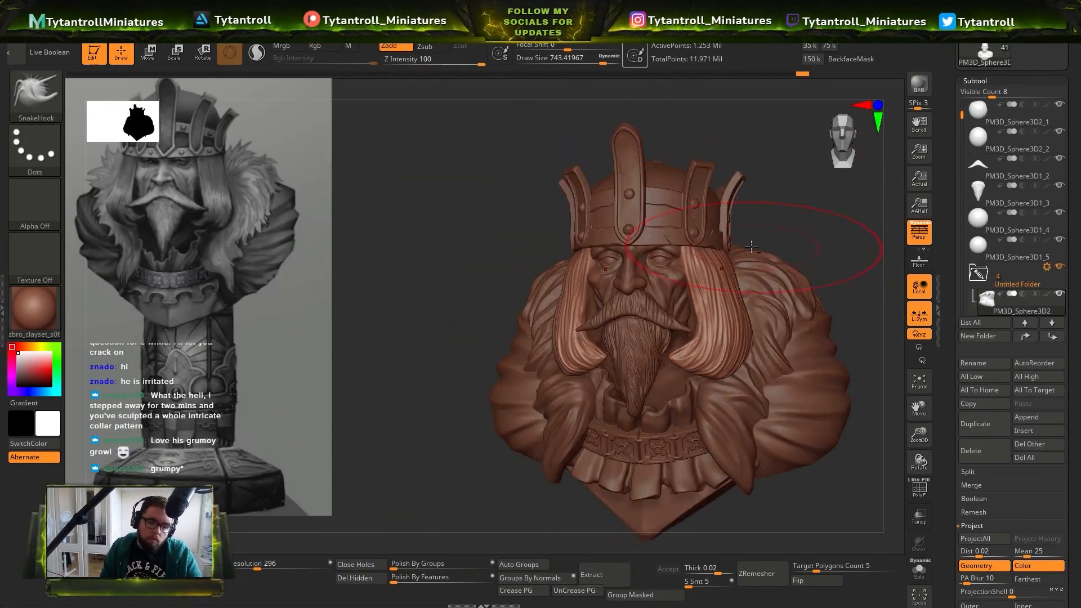
Reselect the head among all visible parts and carve the wrinkles below the eye with DamStandard
left_click(639, 265, "alt")
mouse_move(820, 207)
left_mouse_down()
mouse_move(580, 386)
mouse_move(518, 415)
mouse_move(625, 402)
left_mouse_up()
key("b")
key("d")
key("s")
left_click_drag(618, 316, 667, 361)
mouse_move(667, 360)
right_mouse_down()
mouse_move(574, 315)
mouse_move(613, 293)
mouse_move(596, 349)
mouse_move(647, 271)
right_mouse_up()
Refine the outer corner of the upper eyelid, alternating the Standard, DamStandard and Clay brushes
key("b")
key("s")
key("t")
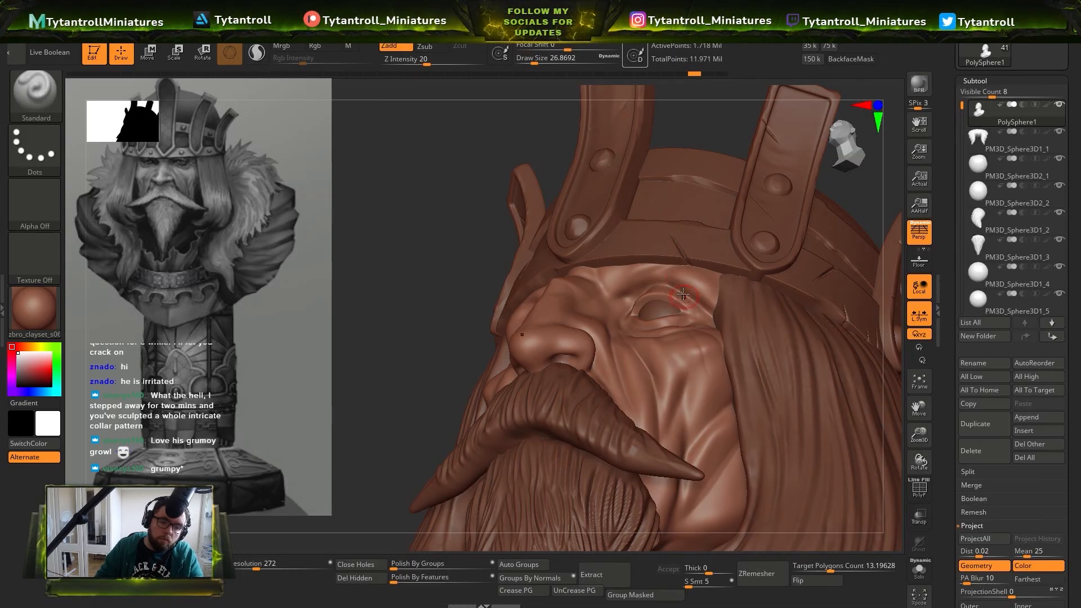
mouse_move(698, 298)
right_mouse_down()
mouse_move(805, 234)
mouse_move(666, 301)
right_mouse_up()
key("b")
key("d")
key("s")
key("b")
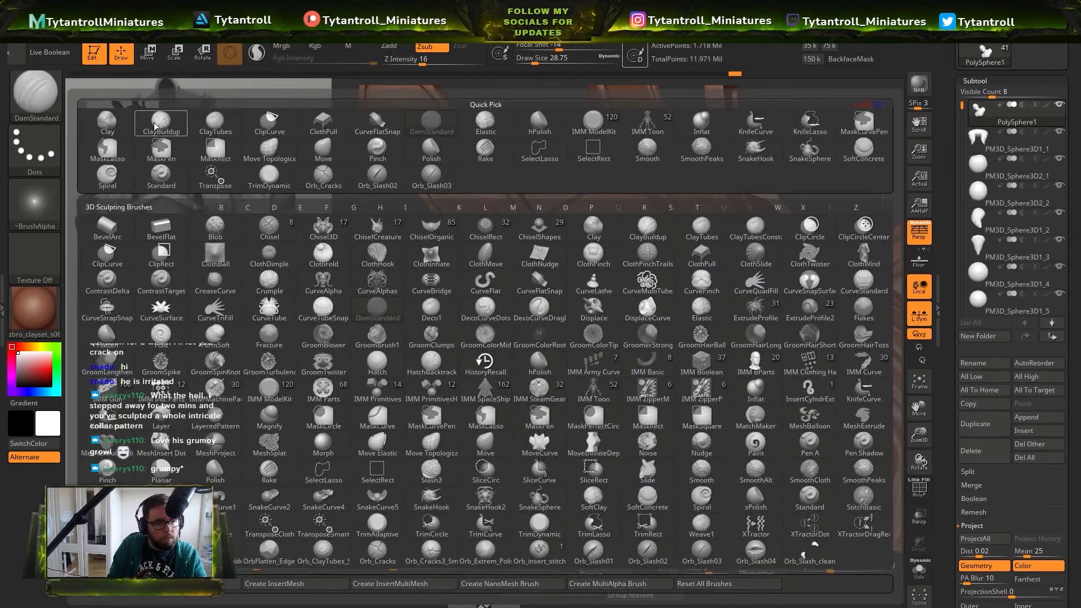
key("c")
key("l")
Examine the whole bust from the front and both sides against the reference
right_click_drag(743, 376, 535, 265)
left_click_drag(844, 270, 890, 426, "ctrl")
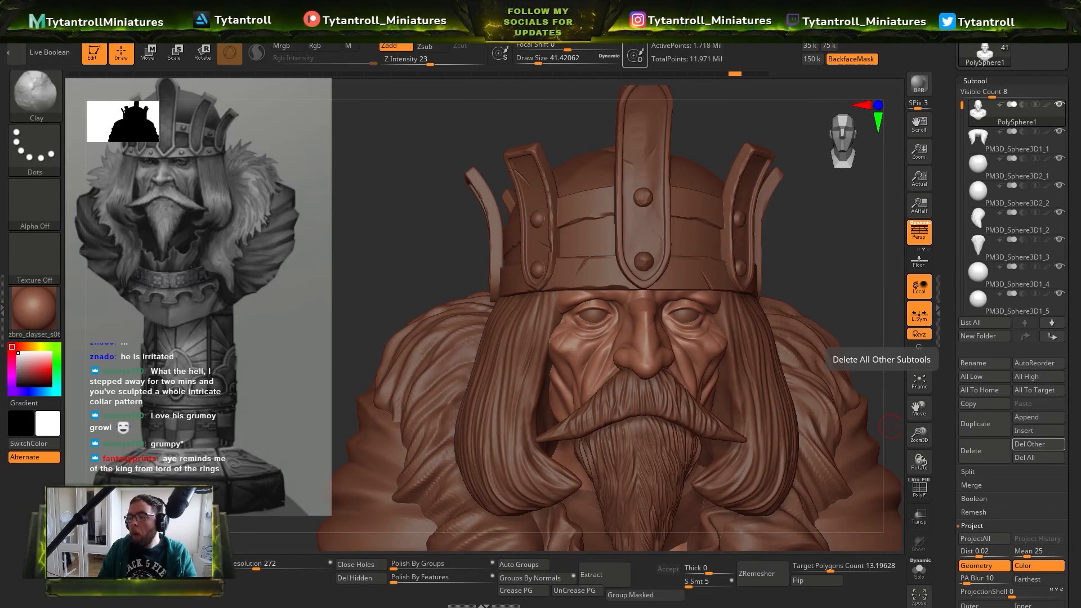
left_click_drag(844, 327, 843, 449)
left_click_drag(832, 301, 783, 291)
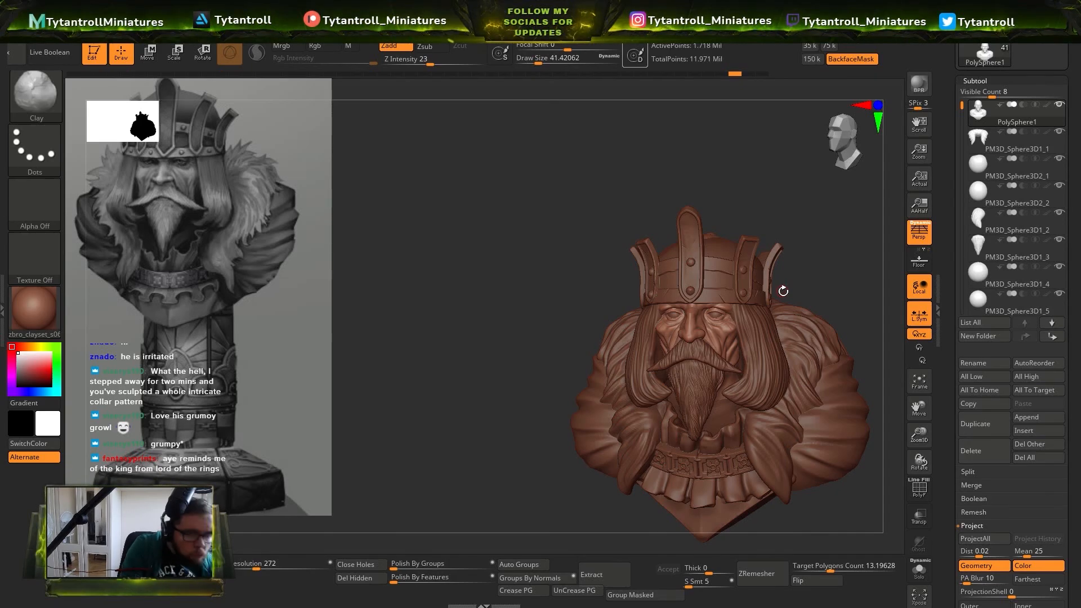
left_click_drag(805, 270, 828, 253)
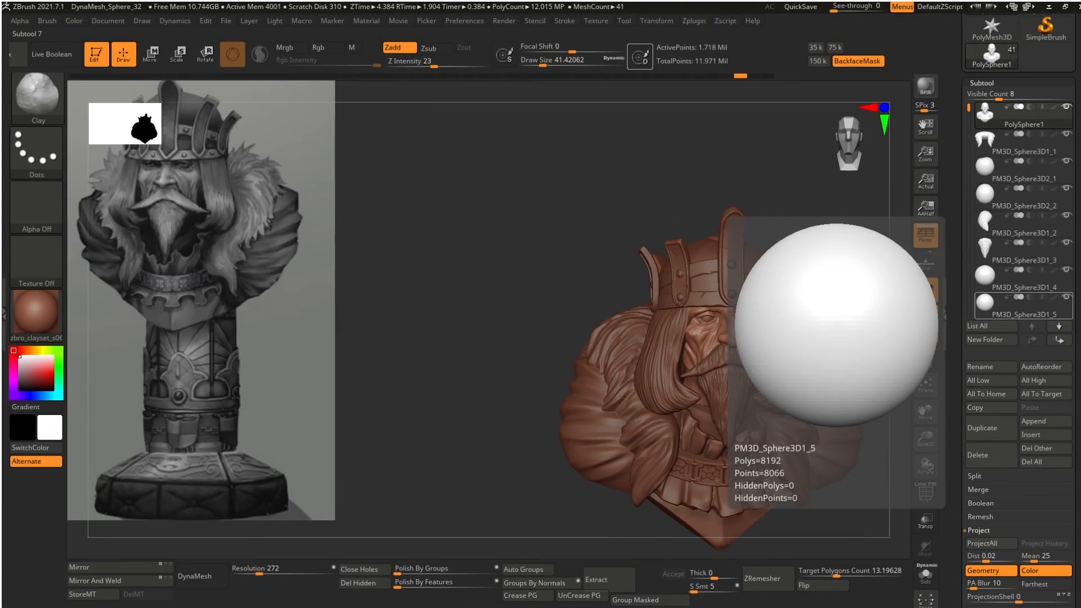
left_click_drag(833, 282, 712, 219)
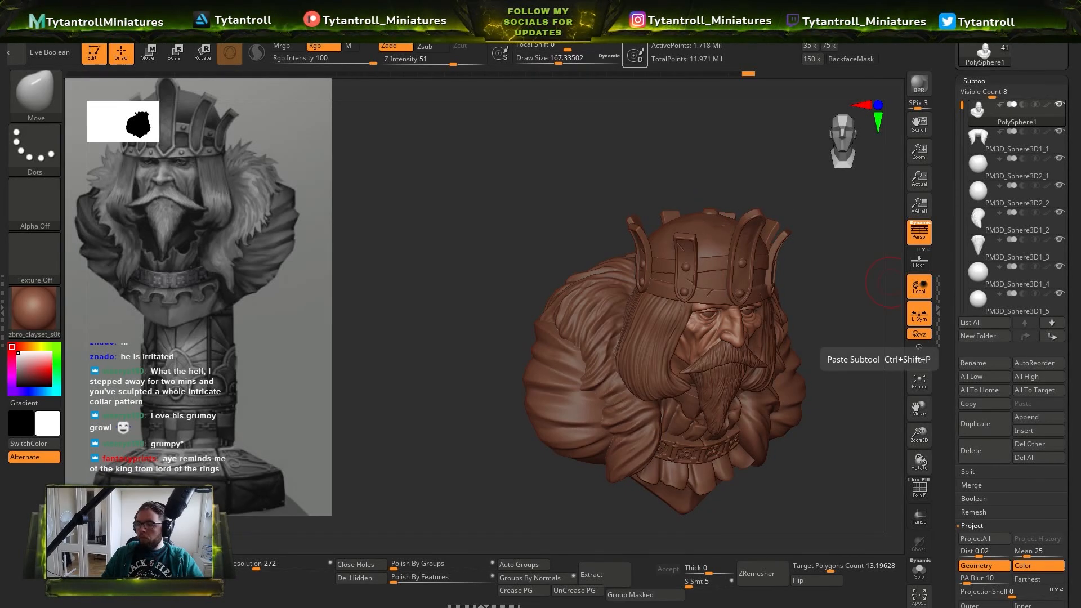
left_click_drag(855, 236, 773, 257)
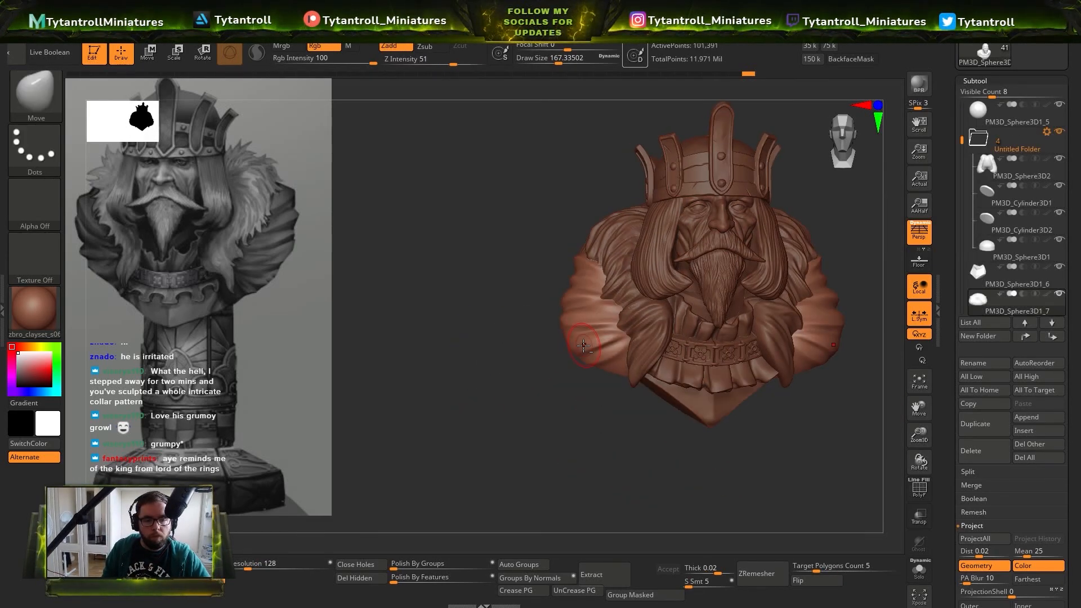
Try a fold stroke on the puffed sleeve with the Orb_Cracks brush and undo it
key("s")
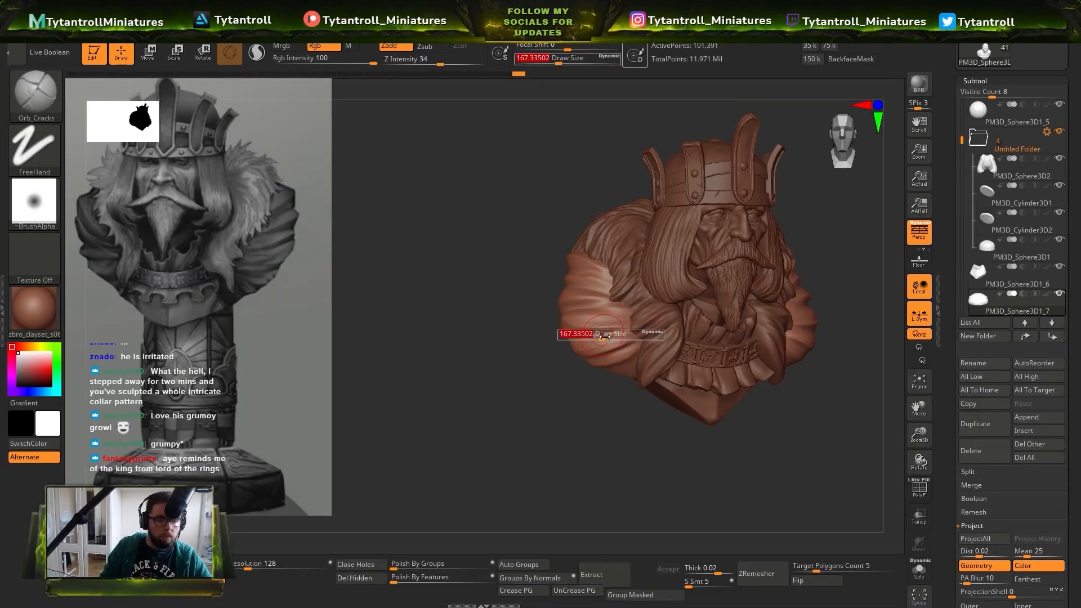
left_click_drag(538, 337, 555, 388)
left_click_drag(583, 318, 624, 301)
key("ctrl+z")
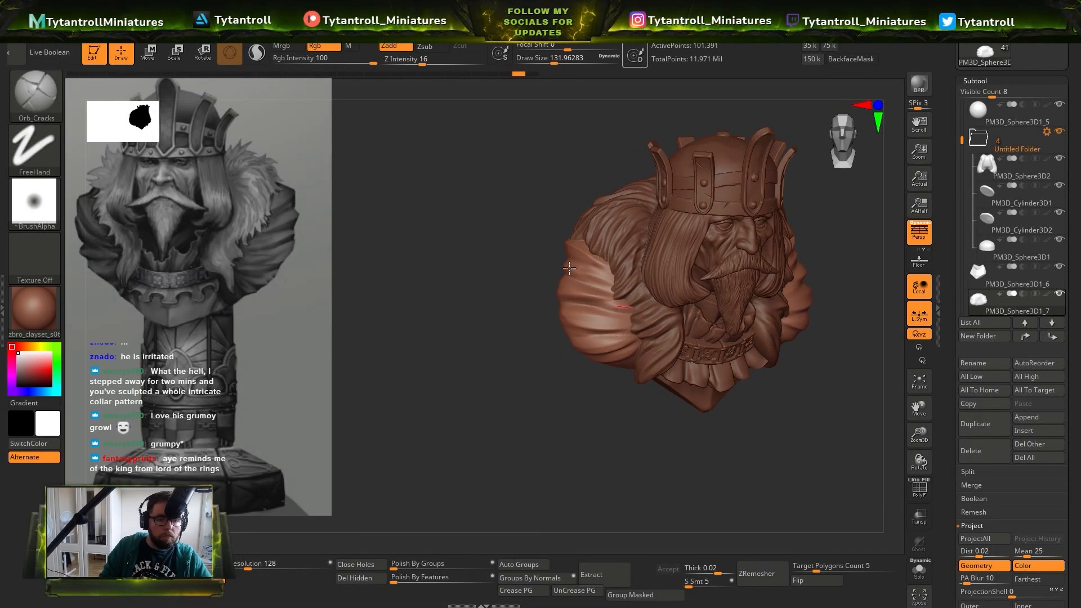
Select the fur collar and carve strand grooves into its lower tufts with Orb_Cracks at Z intensity 20
mouse_move(839, 366)
left_mouse_down()
mouse_move(749, 335)
mouse_move(788, 361)
left_mouse_up()
left_click(741, 334, "alt")
key("s")
mouse_move(844, 394)
left_mouse_down("alt")
mouse_move(844, 444)
mouse_move(788, 450)
mouse_move(787, 478)
left_mouse_up("alt")
key("b")
key("s")
key("h")
key("s")
key("b")
key("o")
key("c")
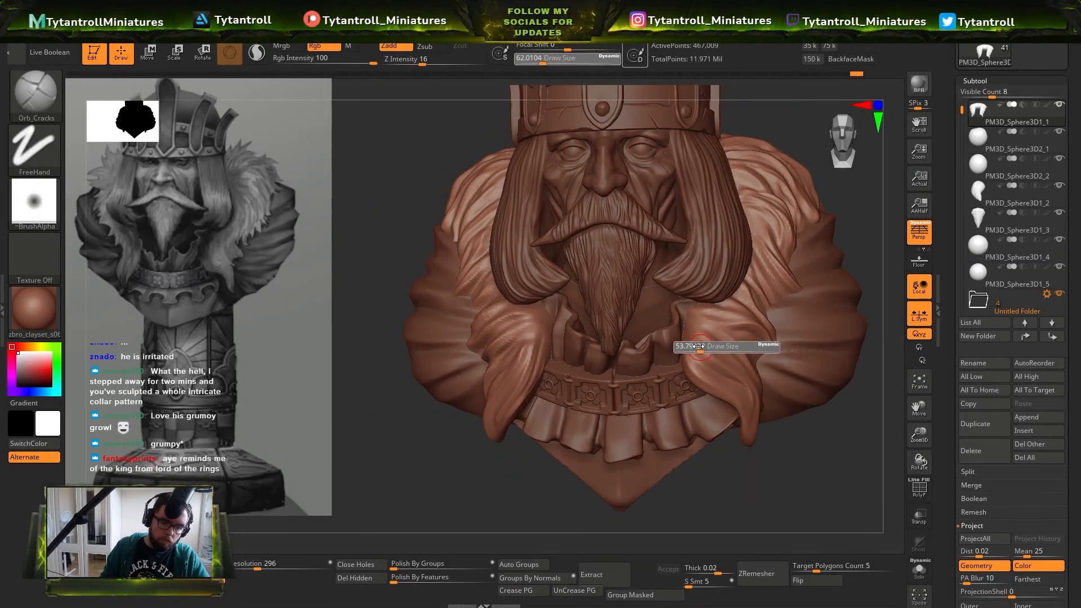
key("ctrl+z")
mouse_move(698, 349)
left_mouse_down()
mouse_move(704, 378)
mouse_move(698, 349)
left_mouse_up()
left_click(426, 60)
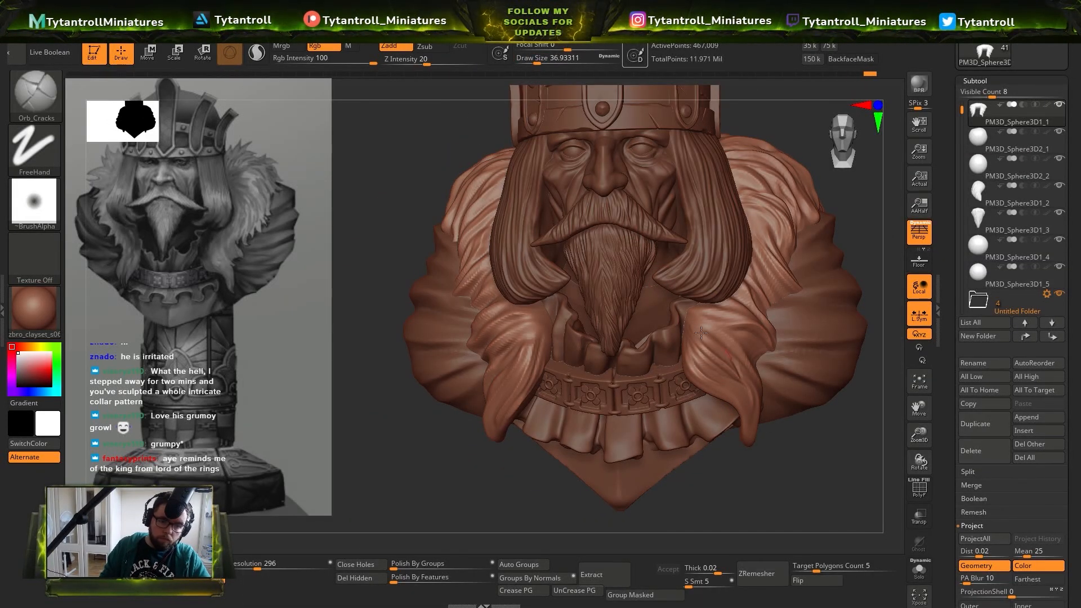
mouse_move(701, 333)
right_mouse_down()
mouse_move(726, 316)
mouse_move(757, 319)
mouse_move(758, 302)
mouse_move(764, 318)
right_mouse_up()
mouse_move(801, 358)
right_mouse_down()
mouse_move(784, 315)
mouse_move(759, 356)
mouse_move(762, 332)
mouse_move(797, 320)
mouse_move(758, 315)
mouse_move(794, 327)
mouse_move(738, 344)
mouse_move(780, 360)
mouse_move(802, 389)
mouse_move(745, 345)
mouse_move(818, 215)
mouse_move(859, 309)
mouse_move(844, 270)
right_mouse_up()
Append a cylinder subtool as a placeholder and start an STL import through 3D Print Hub
left_click(1030, 417)
left_click(595, 423)
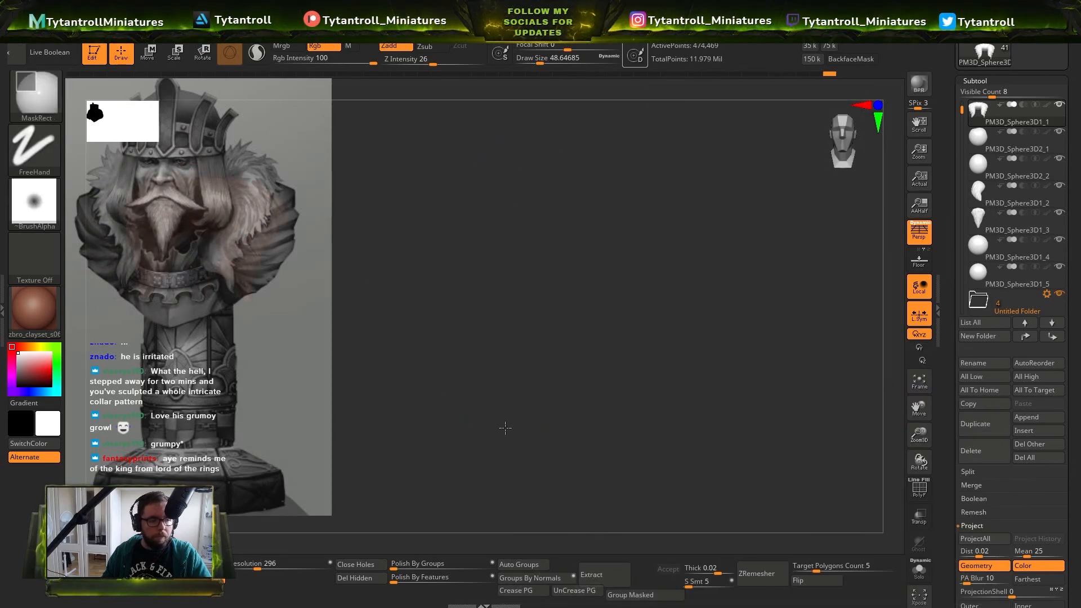
left_click(744, 18)
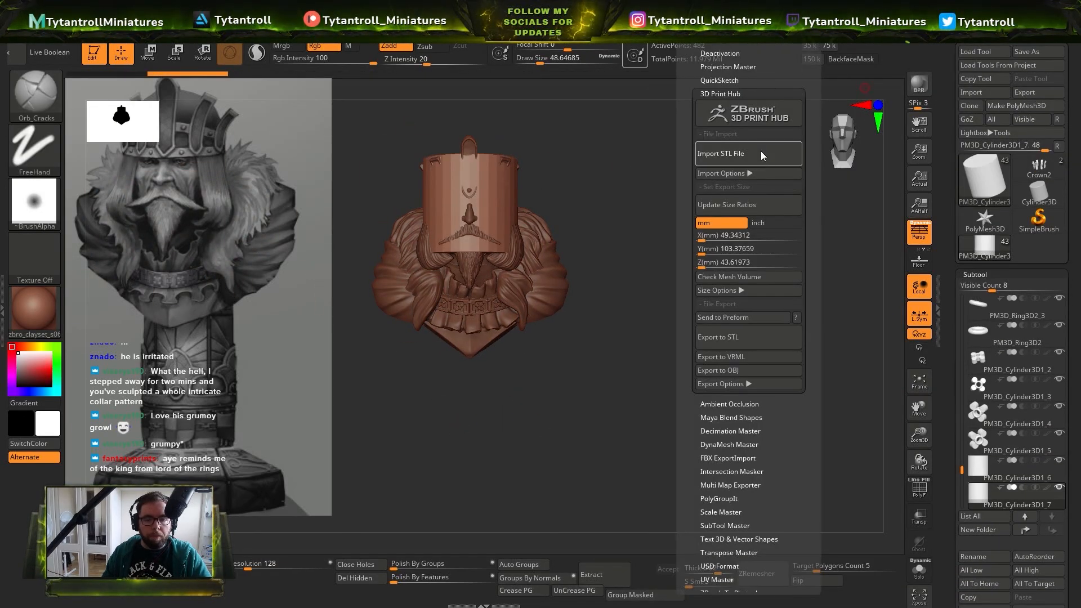
left_click(762, 156)
Browse the quick access and Dropbox folders for the monthly miniature releases
scroll(134, 166, "up", 4)
left_click(128, 200)
scroll(127, 186, "up", 3)
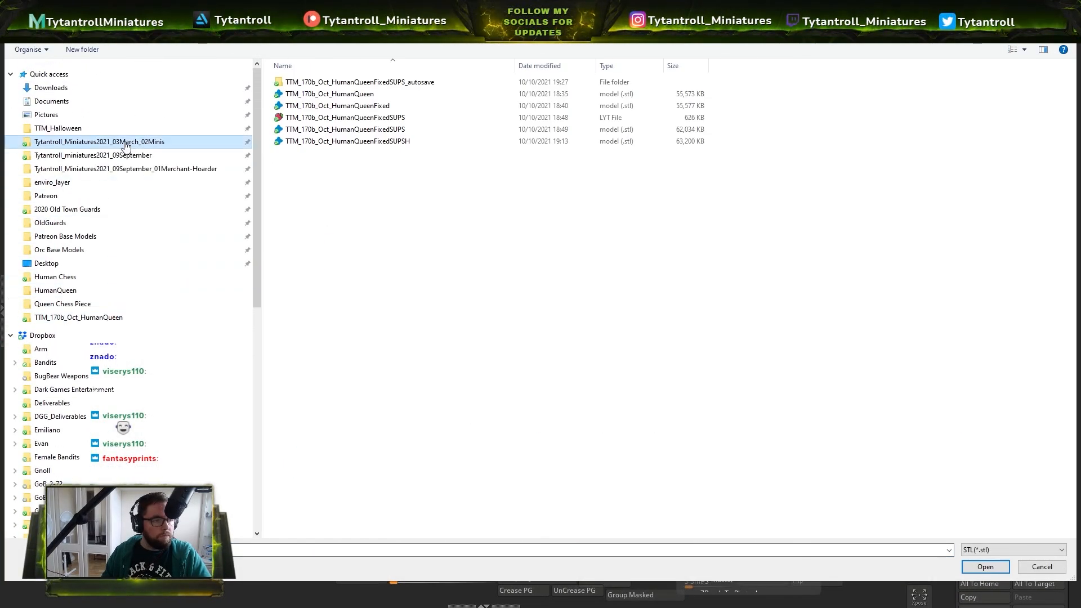
left_click(118, 115)
left_click(118, 127)
left_click(55, 30)
left_click(56, 31)
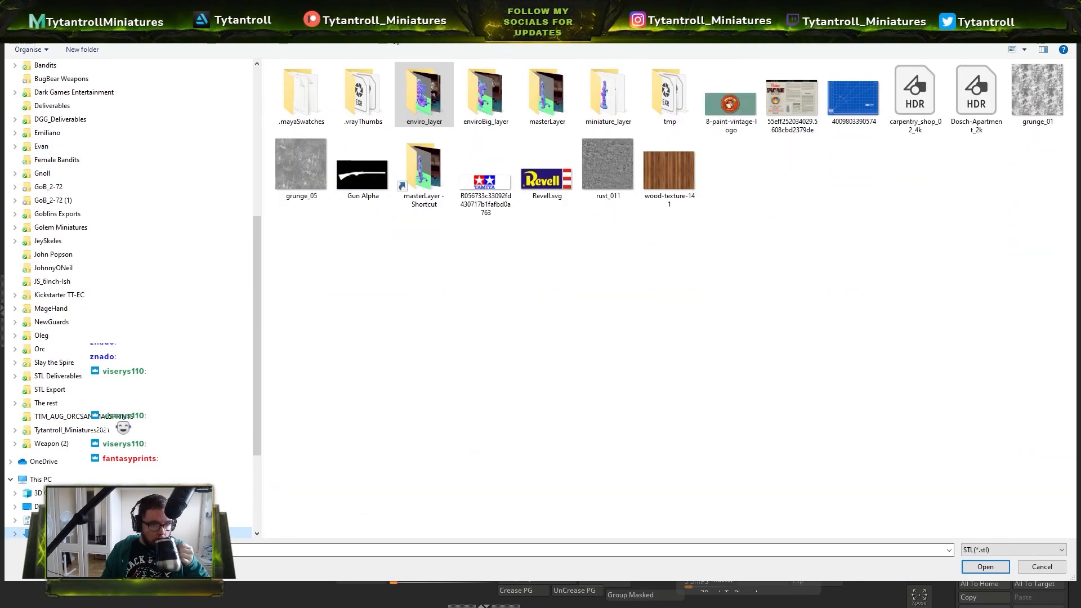
left_click(55, 30)
scroll(142, 128, "up", 3)
left_click(133, 160)
left_click(55, 30)
left_click(55, 30)
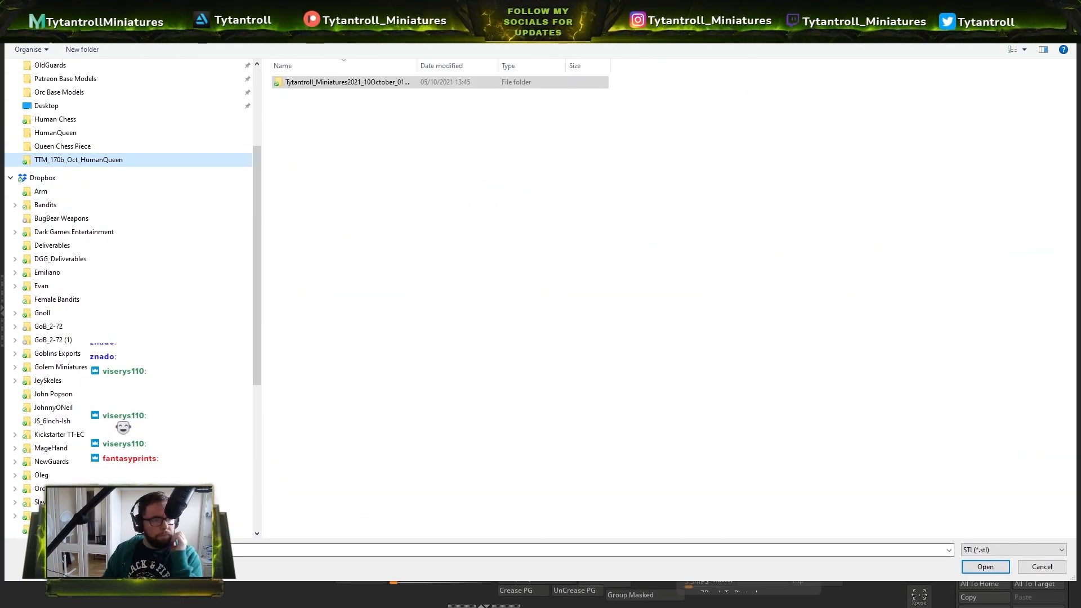
left_click(55, 30)
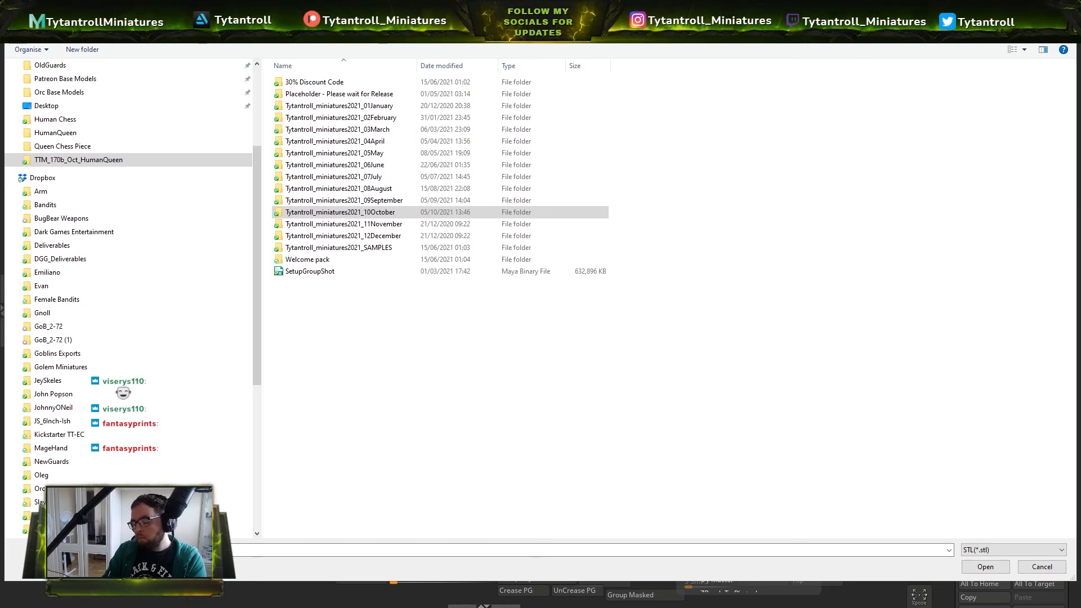
Look through the October and June release folders for a chess king model
double_click(369, 213)
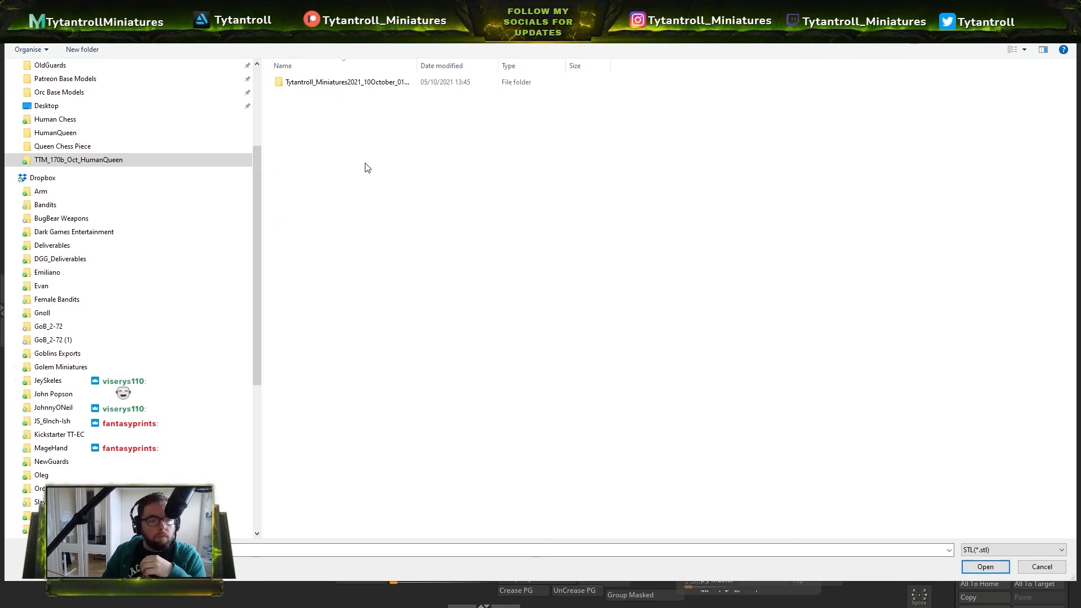
double_click(386, 83)
double_click(393, 95)
key("alt+Left")
key("alt+Left")
key("alt+Left")
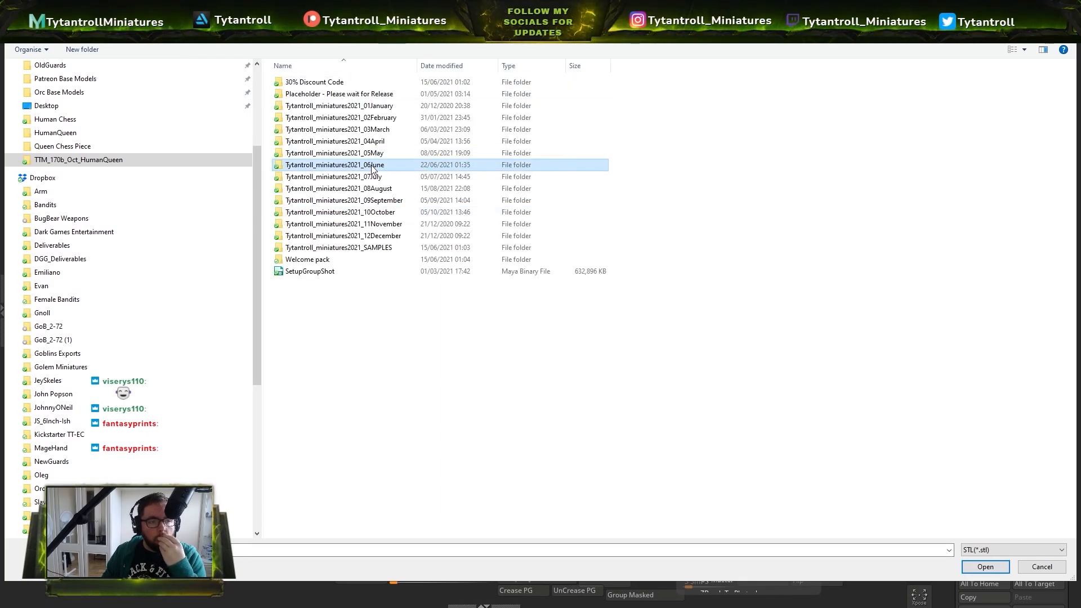
double_click(371, 166)
double_click(423, 94)
double_click(425, 102)
key("alt+Left")
key("alt+Left")
key("alt+Left")
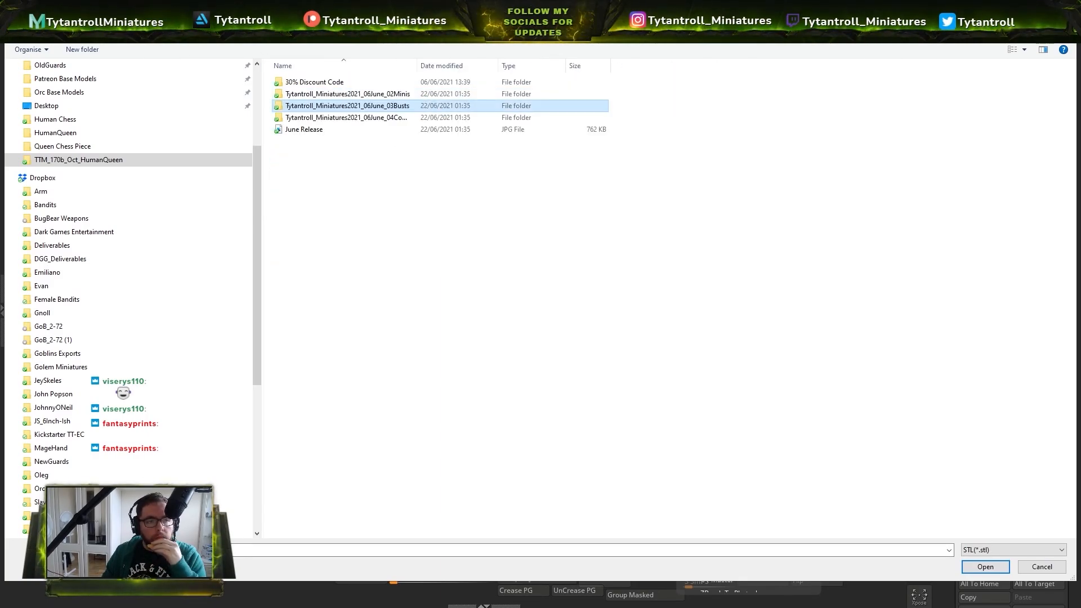
Import TTM_0063b_May_ChessGoblinKingFixed from the May goblin chess folder, keeping the subtool title default
double_click(364, 151)
double_click(365, 97)
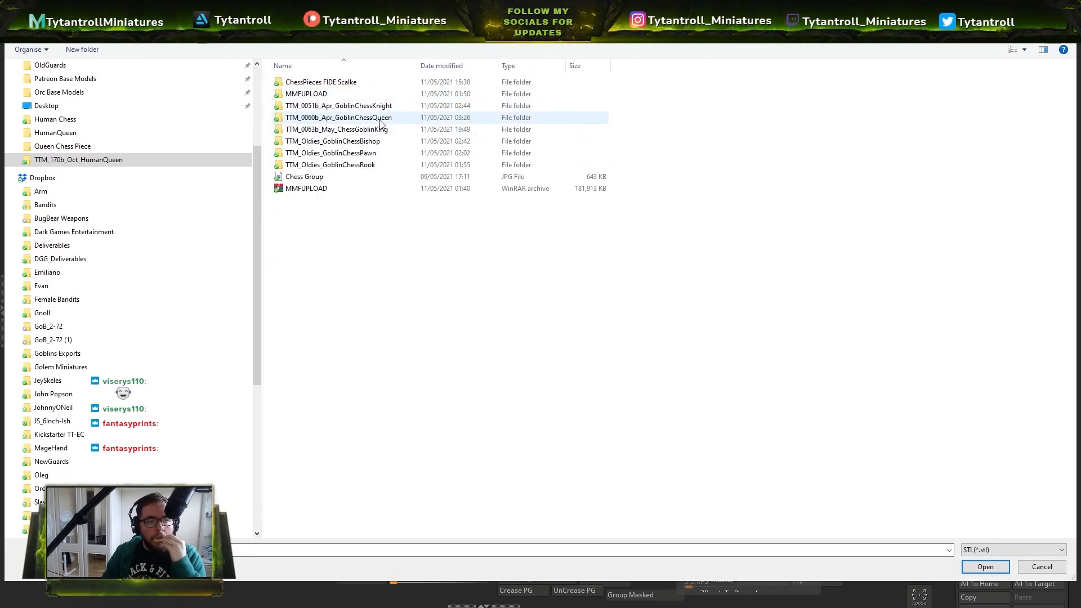
double_click(353, 106)
key("alt+Left")
double_click(352, 118)
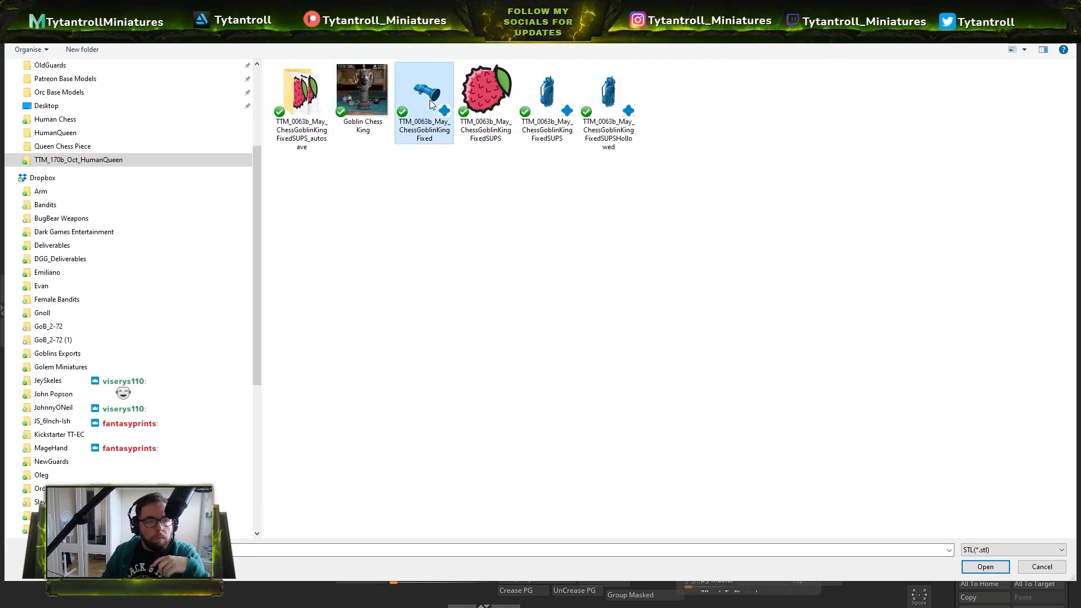
double_click(426, 108)
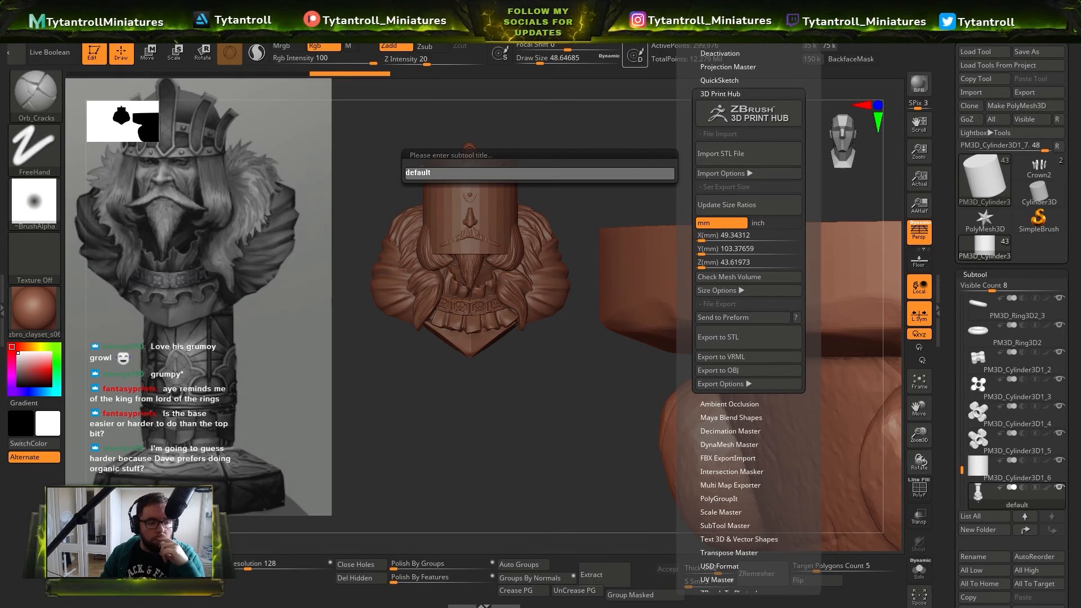
key("Return")
Examine the imported goblin king chess piece from several angles
right_click_drag(487, 360, 578, 404, "ctrl")
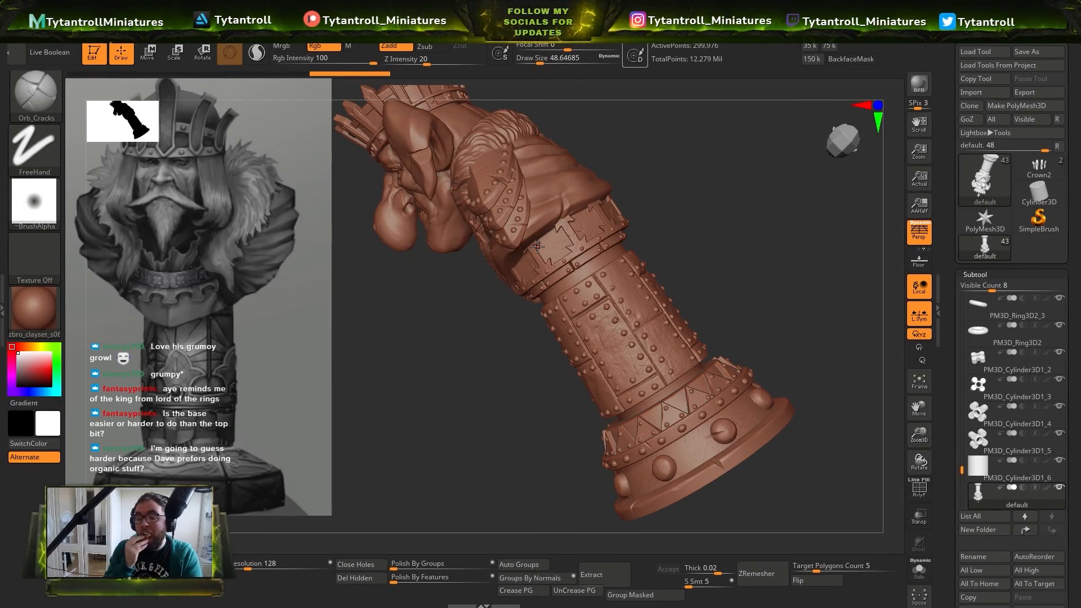
left_click_drag(634, 235, 563, 225, "shift")
left_click(1039, 169)
left_click_drag(680, 244, 699, 350, "alt")
left_click(996, 256)
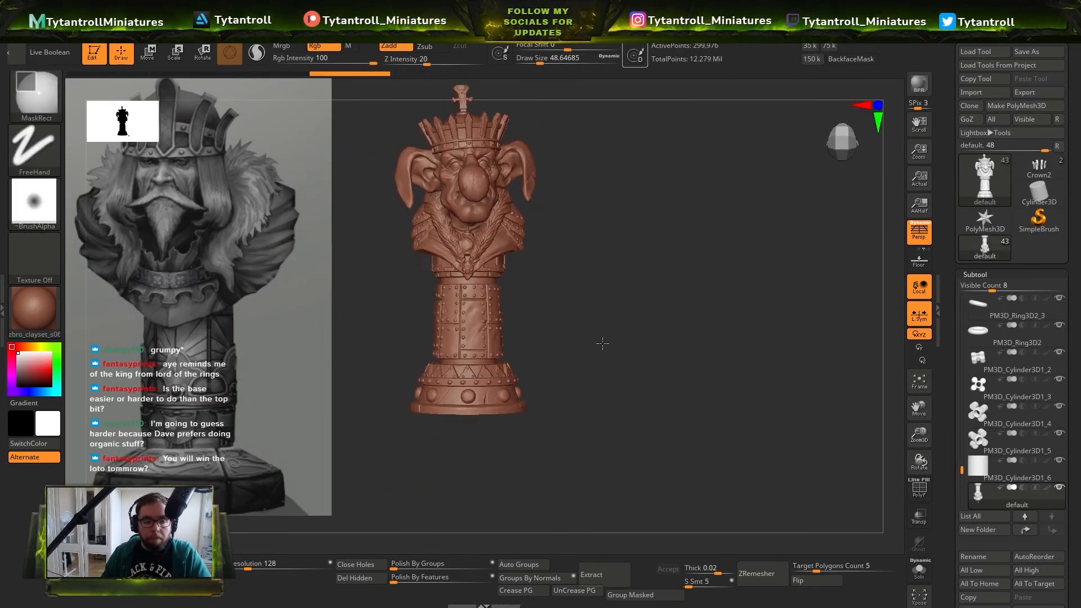
Activate the transform gizmo on the goblin king chess piece and rotate it upright
left_click_drag(601, 343, 600, 322, "alt")
key("w")
left_click(527, 321)
left_click_drag(670, 408, 684, 436, "alt")
left_click_drag(605, 394, 617, 437, "alt")
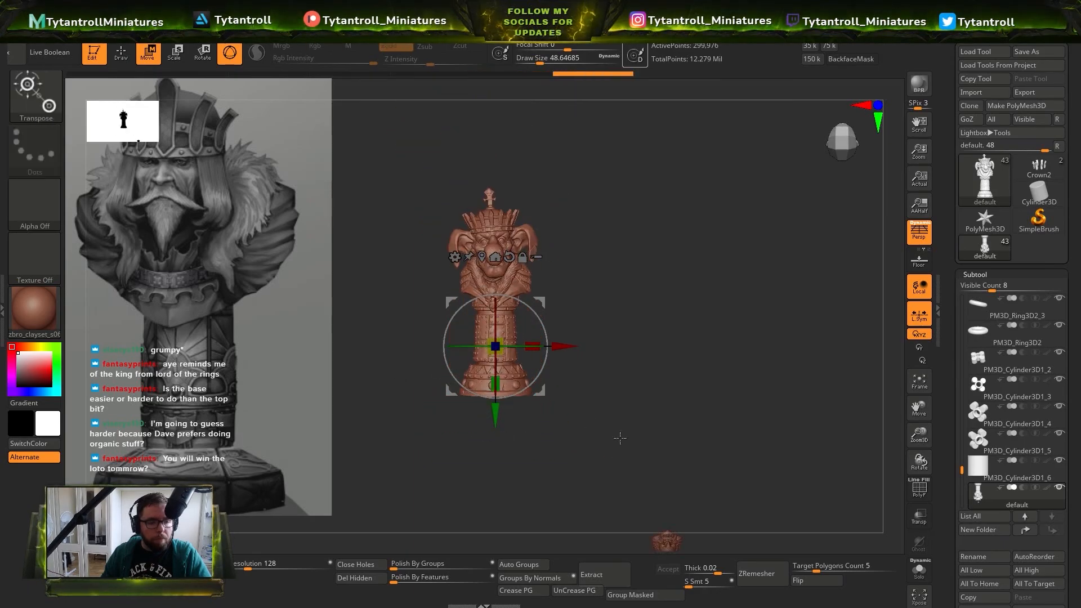
left_click_drag(556, 345, 515, 248)
key("p")
left_click_drag(564, 292, 565, 330)
left_click_drag(675, 360, 693, 240, "alt")
left_click_drag(693, 240, 608, 301)
left_click_drag(641, 338, 647, 287, "alt")
left_click_drag(647, 287, 608, 381)
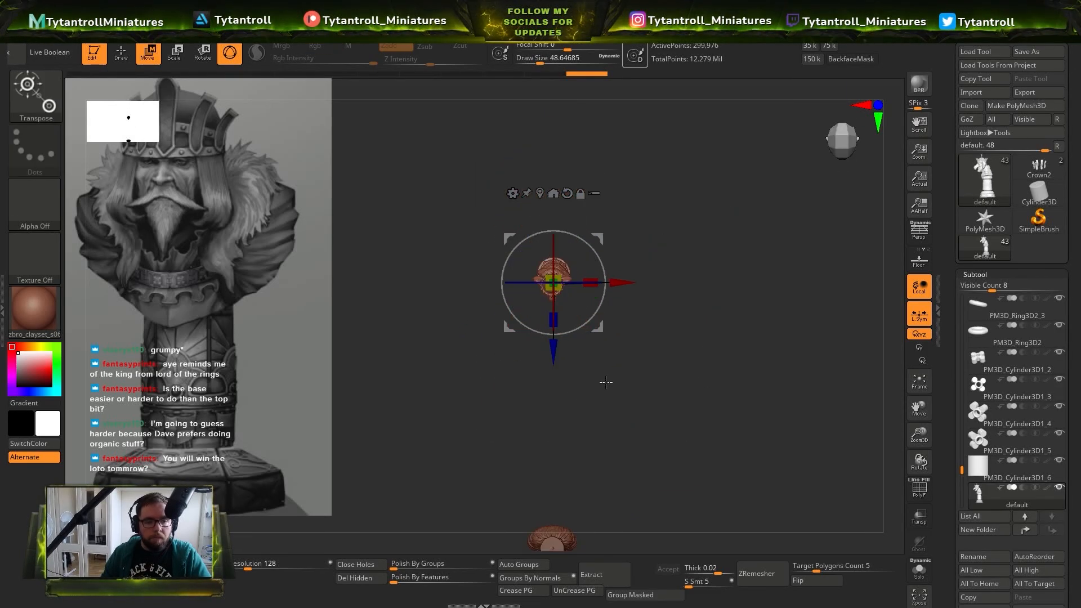
Move the goblin king towards the dwarf bust in depth and compare the two from the front
left_click_drag(552, 345, 552, 506)
left_click_drag(664, 371, 675, 428, "alt")
left_click_drag(593, 373, 594, 459)
left_click_drag(723, 478, 730, 405)
left_click_drag(662, 430, 524, 429)
left_click_drag(557, 394, 562, 367, "alt")
left_click(496, 326, "alt")
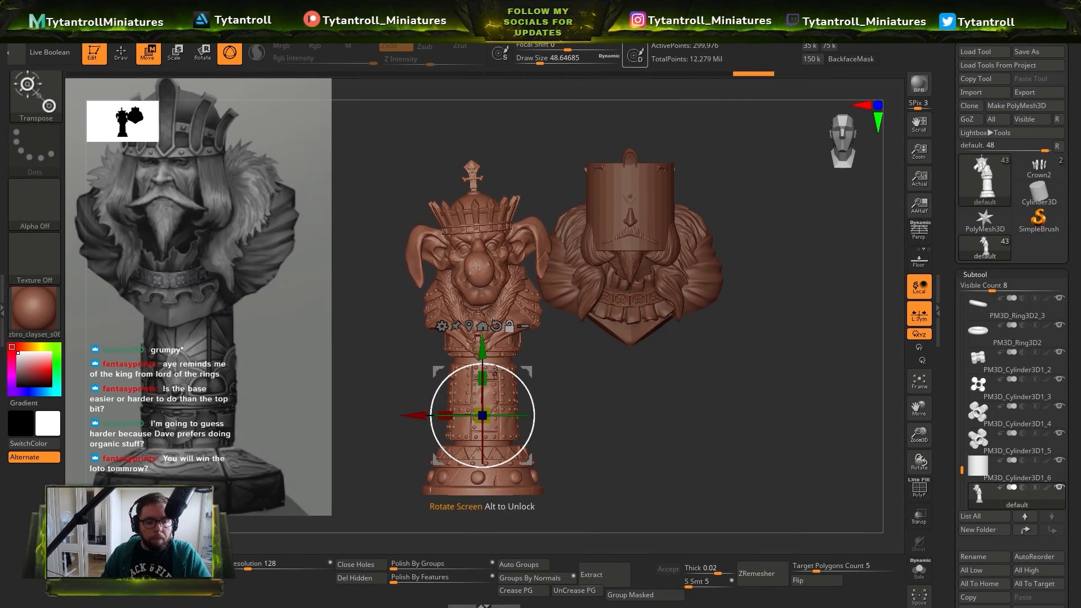
Line the goblin king up with the dwarf bust, check it from the side and return to Draw mode
left_click_drag(482, 352, 483, 434, "alt")
left_click_drag(414, 498, 557, 498)
left_click_drag(626, 497, 672, 488)
mouse_move(626, 431)
left_mouse_down("alt")
mouse_move(625, 131)
mouse_move(686, 206)
mouse_move(781, 214)
mouse_move(698, 307)
left_mouse_up("alt")
key("q")
right_click(696, 317)
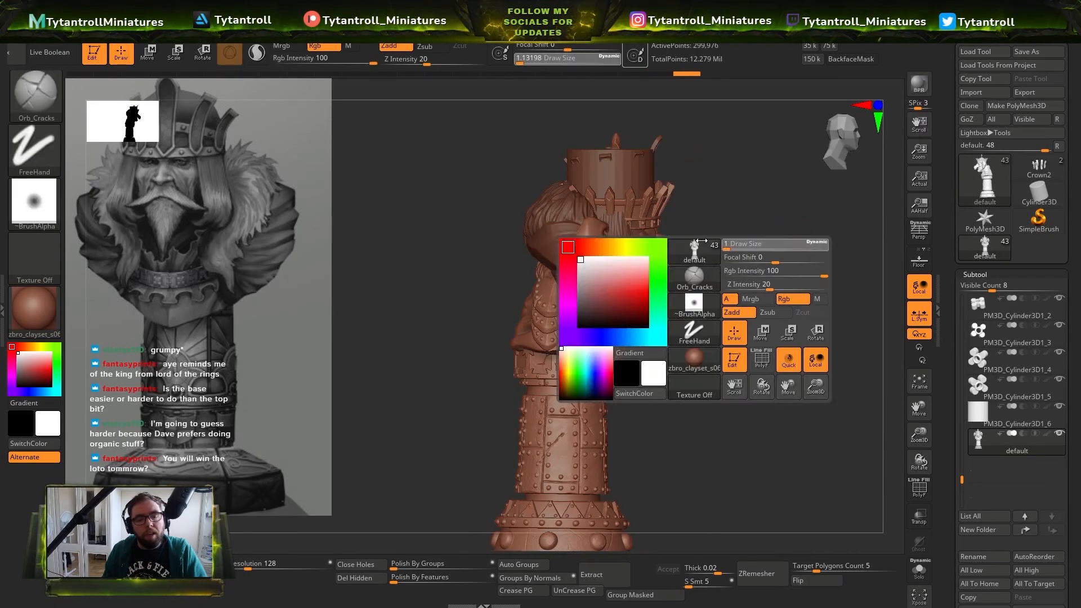
Move the plain cylinder away from the goblin king's head to a clear spot beside and below the dwarf bust
key("w")
left_click_drag(526, 235, 353, 236)
left_click_drag(517, 366, 576, 366, "alt")
left_click(642, 163, "alt")
left_click_drag(592, 144, 729, 329)
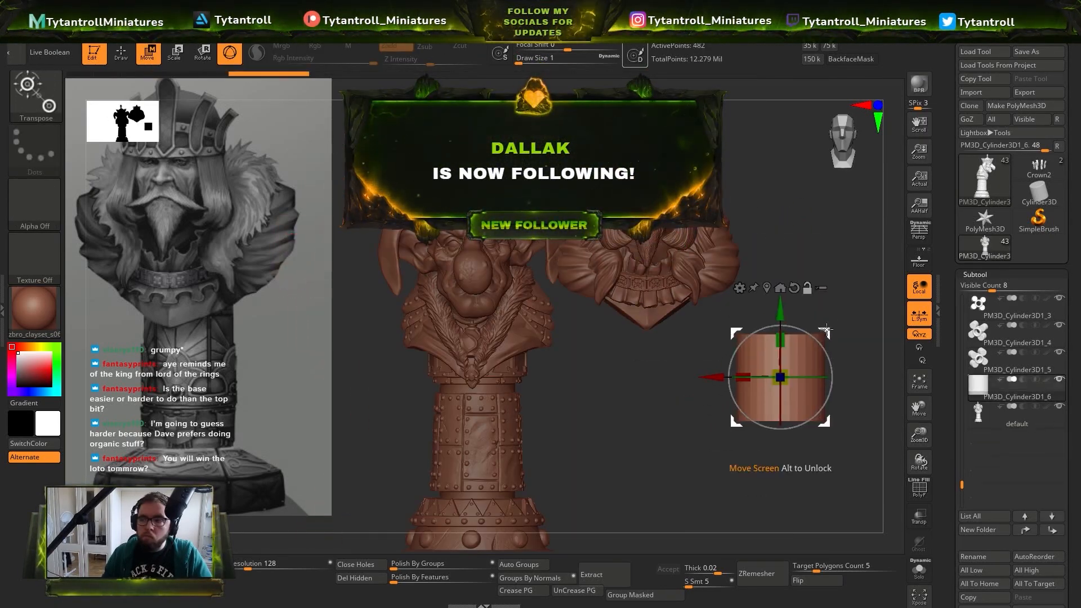
left_click_drag(664, 361, 674, 319, "alt")
left_click(656, 250, "alt")
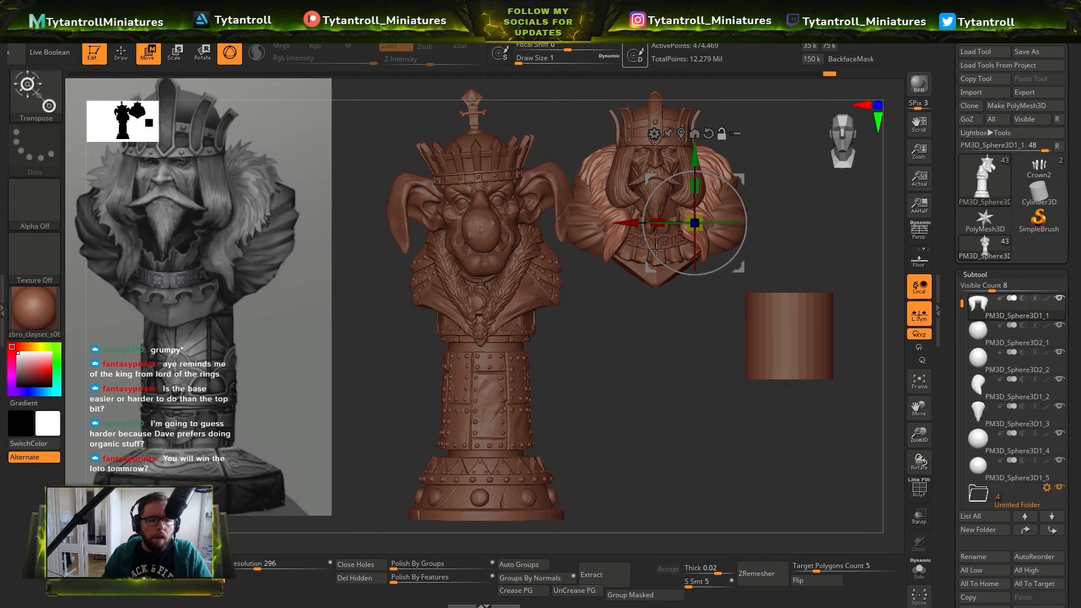
Reposition the goblin king chess piece beside the dwarf bust and turn to a side view
left_click(532, 254, "alt")
left_click_drag(485, 193, 462, 212)
mouse_move(435, 144)
left_mouse_down()
mouse_move(600, 119)
mouse_move(441, 122)
left_mouse_up()
key("q")
mouse_move(633, 232)
left_mouse_down("alt")
mouse_move(635, 260)
mouse_move(718, 260)
left_mouse_up("alt")
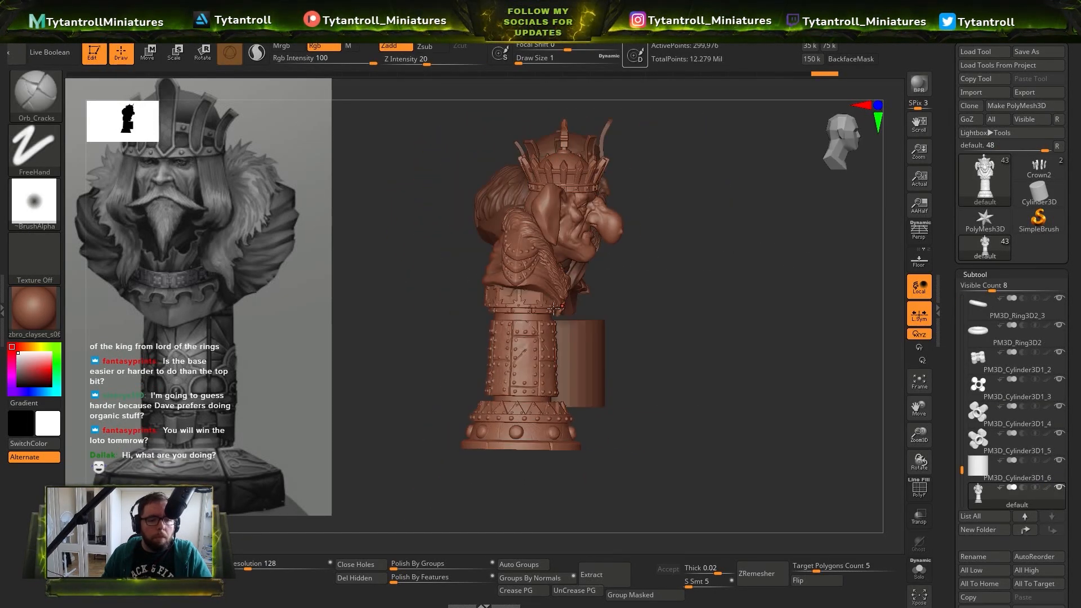
Nudge the goblin king slightly in side view and compare it with the dwarf bust from the front
key("w")
mouse_move(626, 197)
left_mouse_down()
mouse_move(735, 198)
mouse_move(624, 198)
left_mouse_up()
left_click_drag(555, 135, 555, 134)
key("q")
left_click_drag(717, 260, 635, 260, "shift")
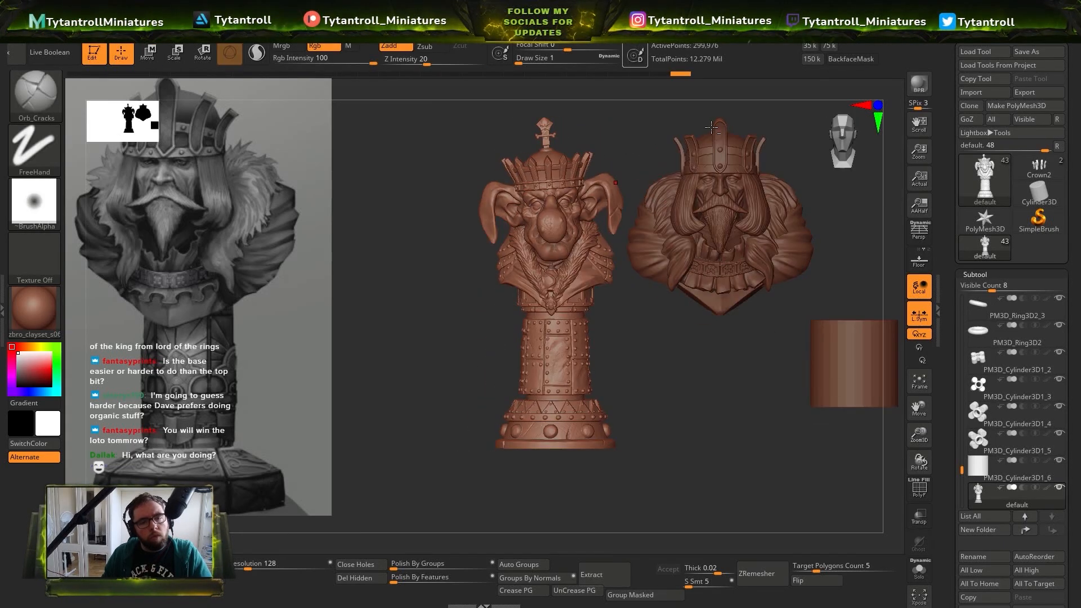
left_click(721, 225, "alt")
mouse_move(648, 394)
left_mouse_down("alt")
mouse_move(647, 450)
mouse_move(648, 439)
left_mouse_up("alt")
left_click(498, 270, "alt")
key("w")
key("q")
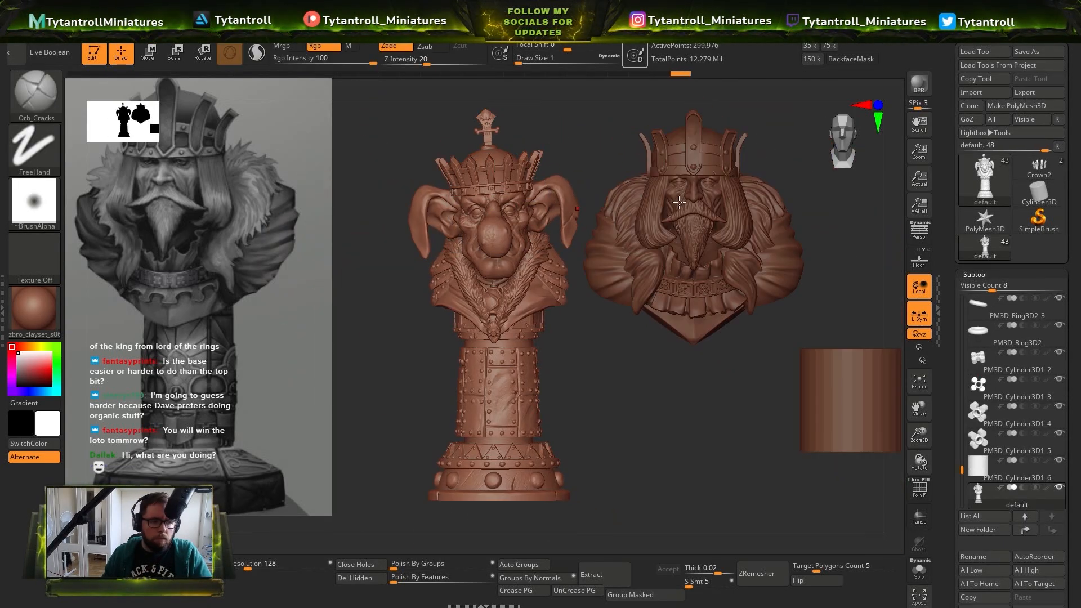
Select the plain cylinder and move it in depth underneath the dwarf bust using the side view
left_click(657, 315, "alt")
left_click(779, 381, "alt")
left_click_drag(845, 316, 625, 321, "alt")
key("w")
left_click_drag(557, 341, 601, 341)
left_click_drag(656, 342, 597, 343)
left_click_drag(523, 360, 483, 334, "alt")
Stretch the cylinder vertically into a tall column and adjust its fit under the bust from the side
left_click_drag(614, 253, 614, 174)
key("ctrl+z")
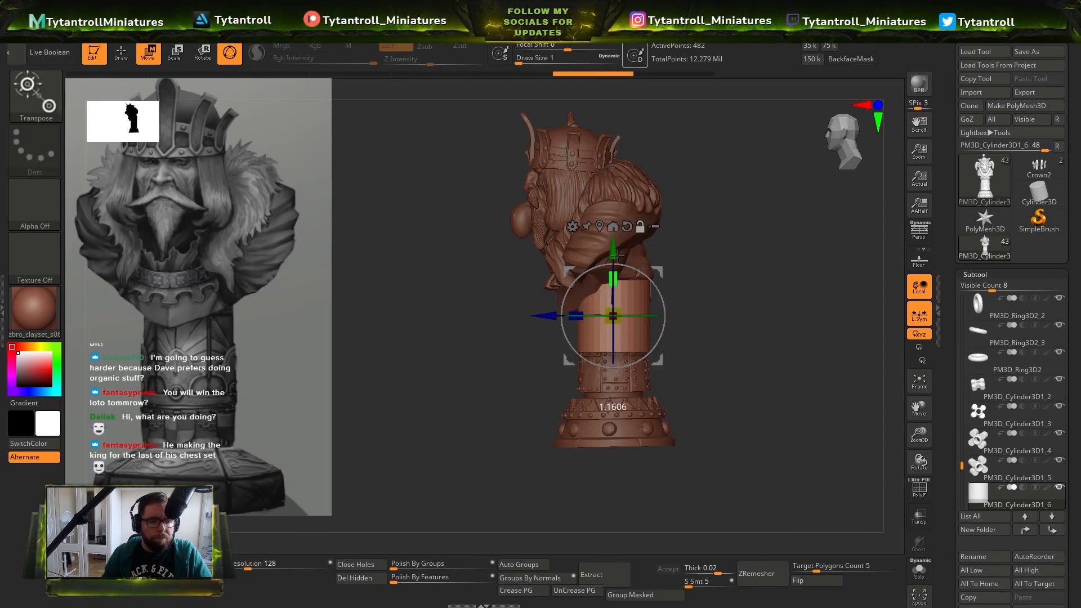
left_click_drag(618, 256, 616, 163)
left_click_drag(709, 270, 788, 271, "shift")
left_click_drag(799, 311, 693, 324, "shift")
mouse_move(608, 316)
left_mouse_down()
mouse_move(599, 309)
mouse_move(612, 271)
mouse_move(626, 313)
left_mouse_up()
Duplicate the column, flatten the copy and scale it into a wide disc at the column's foot as a base
key("ctrl+shift+d")
left_click_drag(609, 280, 609, 311)
left_click_drag(608, 252, 609, 395)
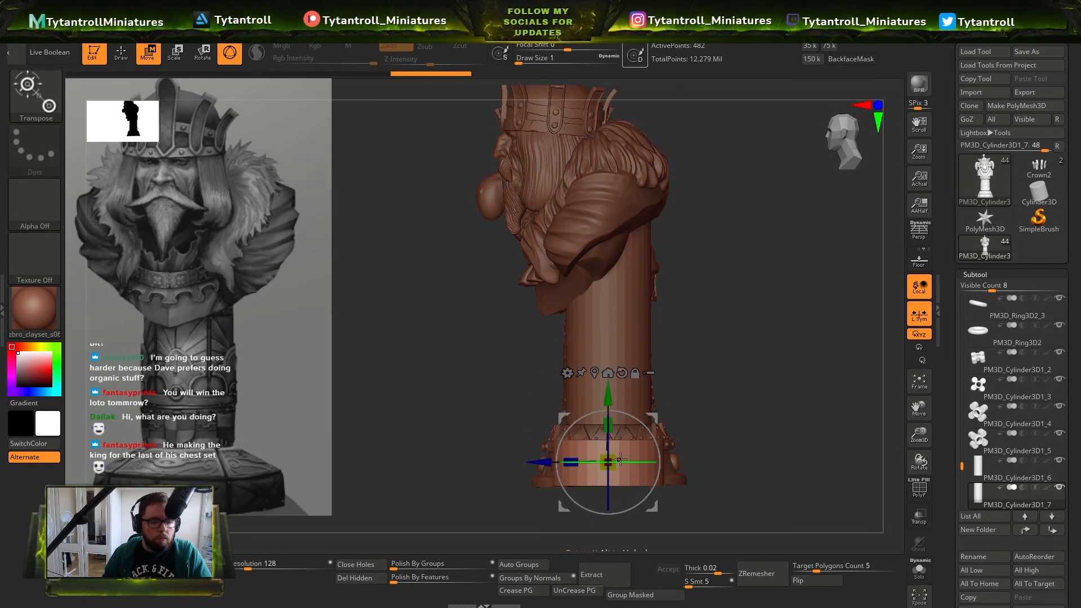
left_click_drag(609, 462, 608, 439)
left_click_drag(693, 436, 648, 415, "alt")
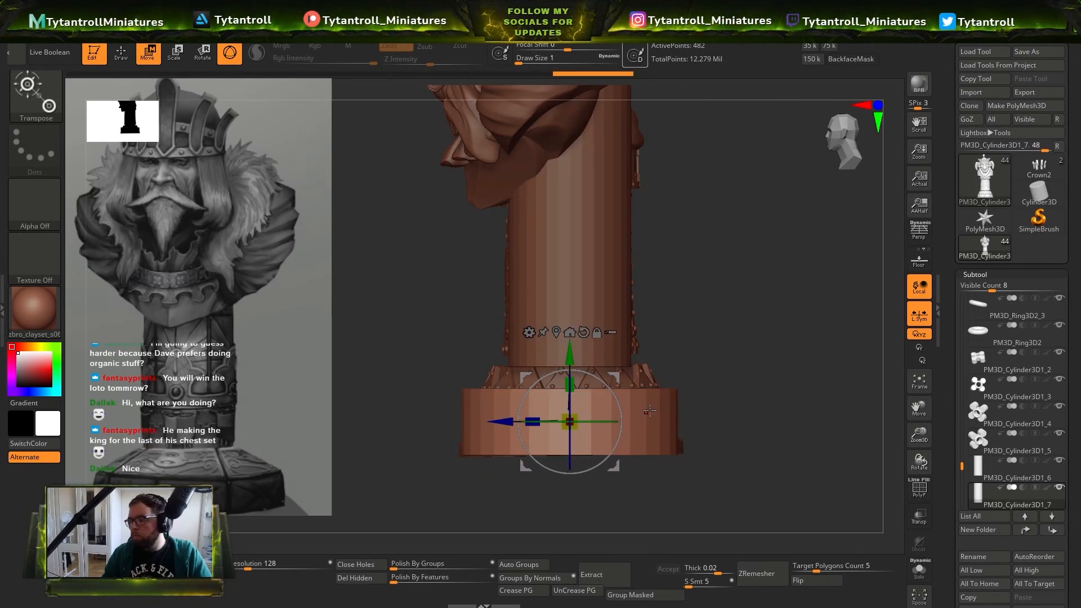
left_click_drag(569, 353, 569, 348)
Select the column above the base and scale it up uniformly by about 1.07
left_click(580, 315, "alt")
left_click_drag(632, 316, 641, 343, "alt")
key("q")
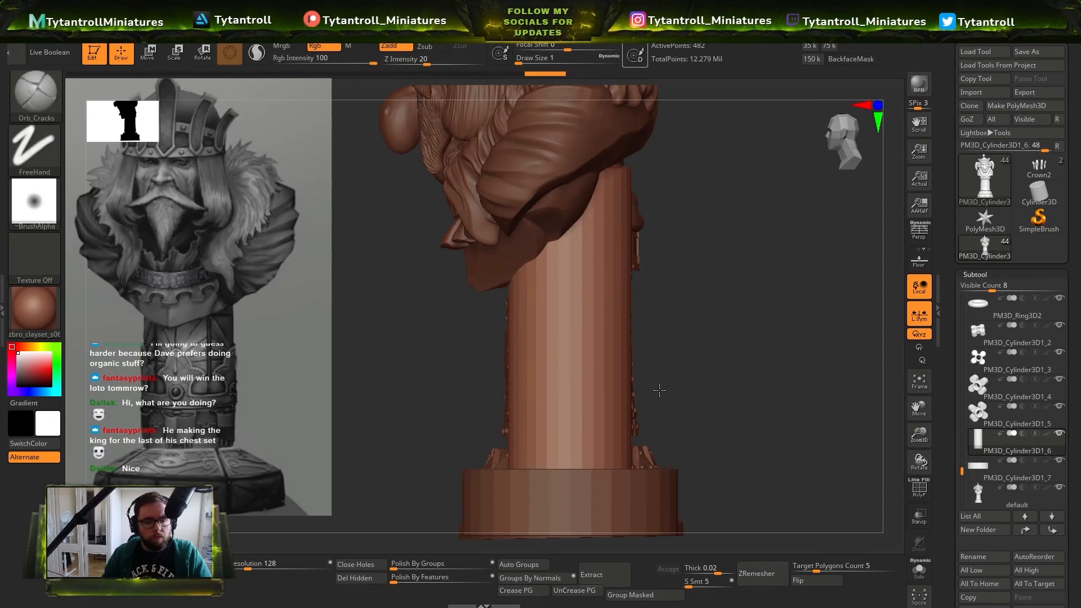
left_click(619, 495, "alt")
left_click_drag(704, 390, 687, 323, "alt")
right_click_drag(688, 322, 668, 375, "alt")
left_click(586, 371, "alt")
key("w")
left_click_drag(557, 369, 567, 368)
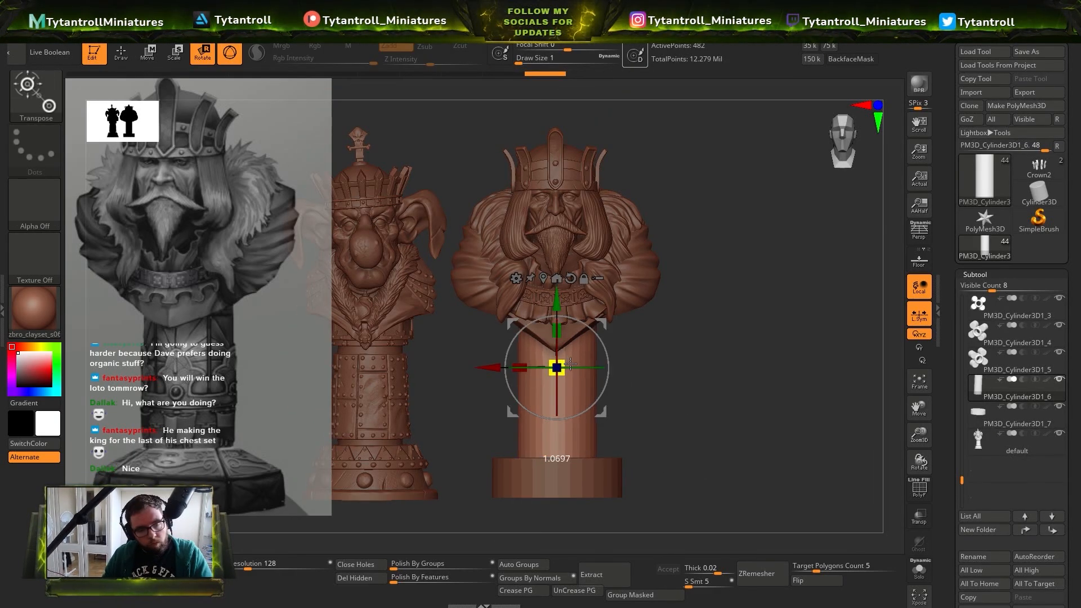
Compare the dwarf king's column and base proportions with the goblin king from the front
key("q")
left_click(596, 476, "alt")
left_click_drag(719, 468, 774, 427, "alt")
key("shift+f")
key("shift+f")
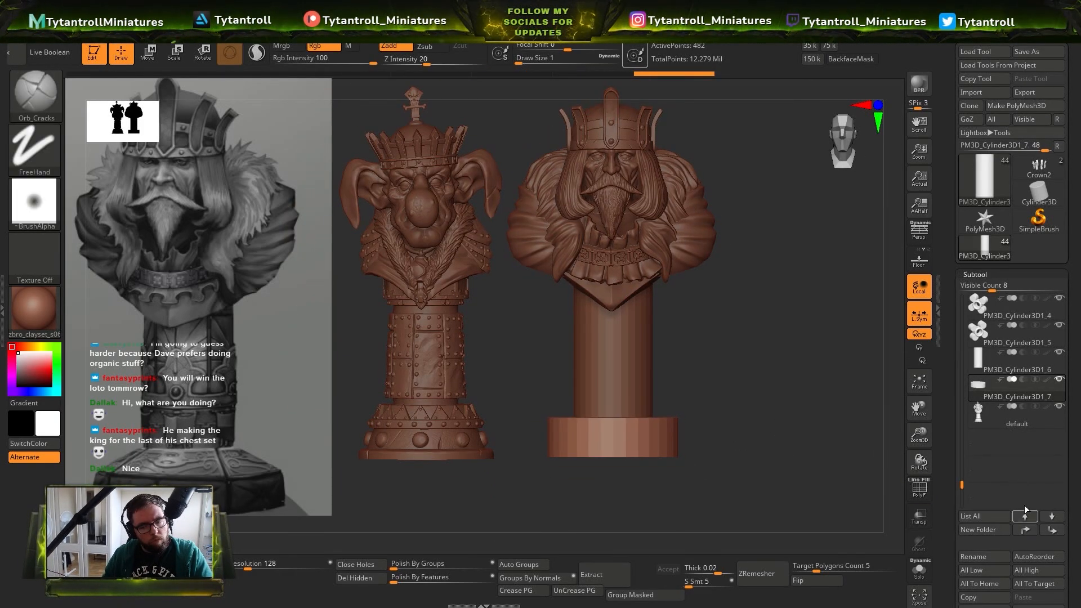
left_click_drag(1024, 509, 1024, 156)
left_click_drag(737, 428, 746, 320, "alt")
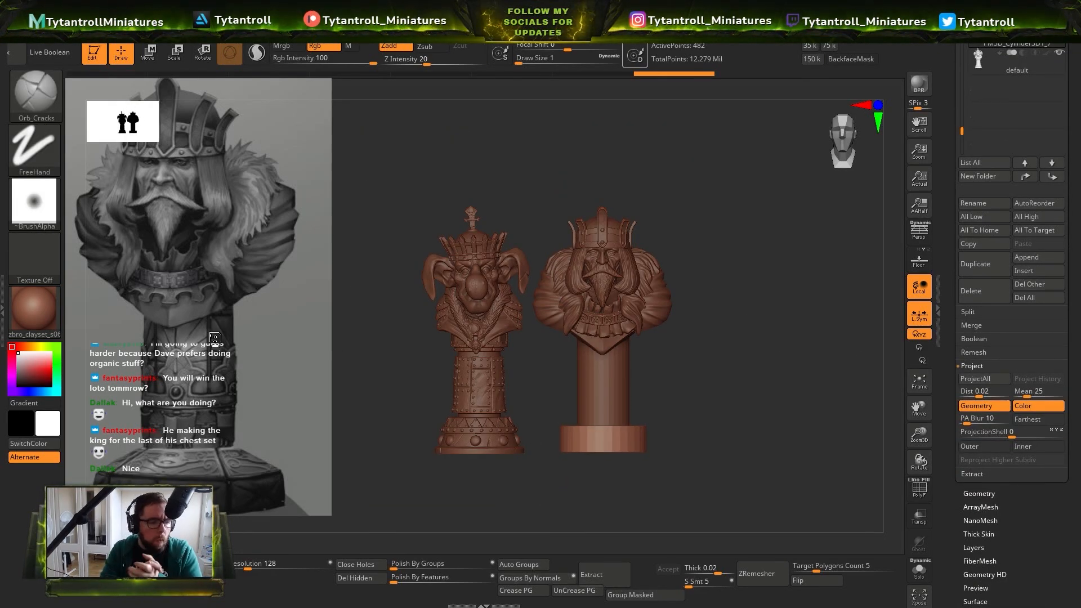
left_click_drag(545, 357, 527, 389, "alt")
Select the dwarf king's puffed sleeves and switch to the SnakeHook brush
left_click(656, 259, "alt")
key("b")
key("s")
key("h")
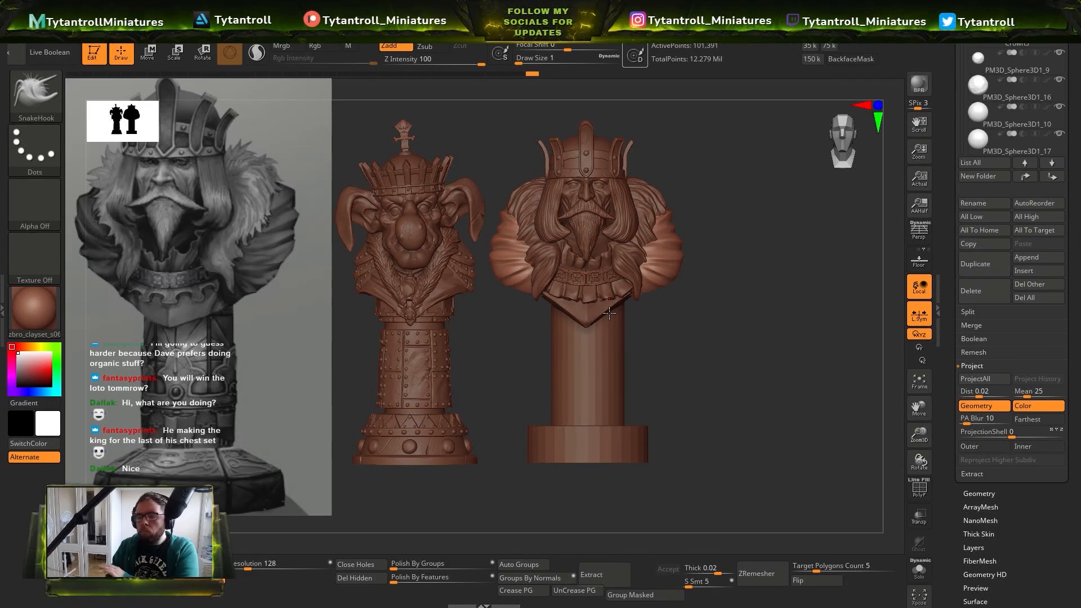
key("super")
key("super")
key("super")
left_click(946, 597)
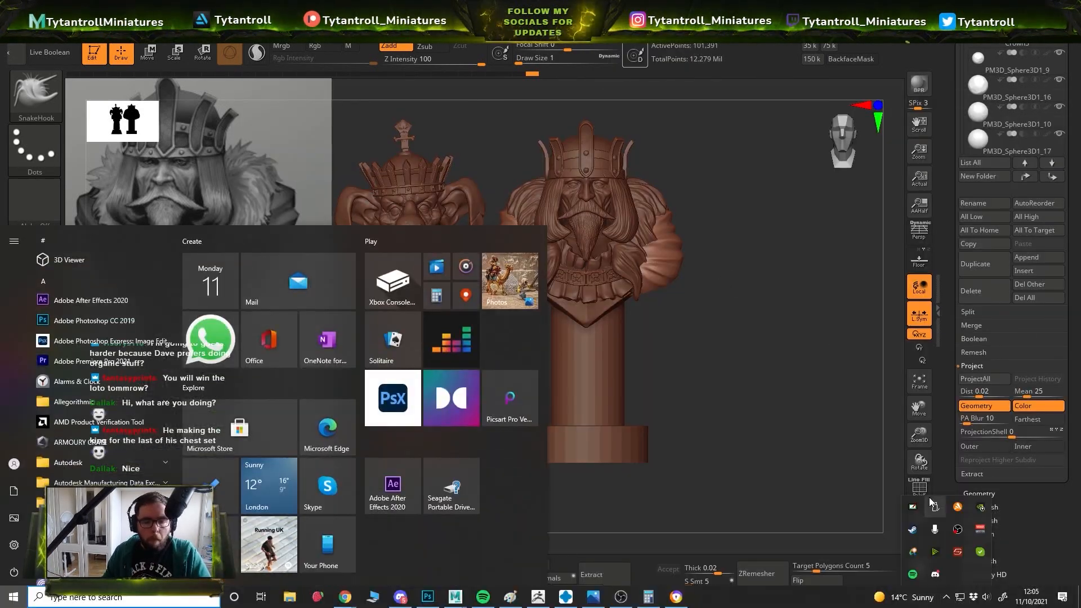
key("super")
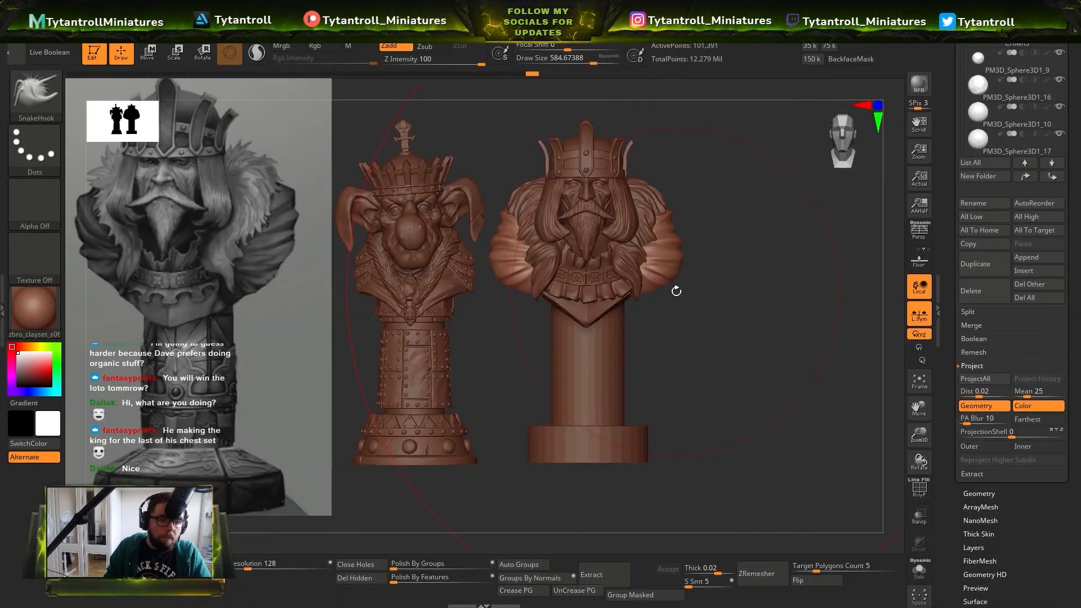
Reduce the brush size, switch to TrimDynamic and select the pointed lower part of the bust from below
left_click_drag(594, 62, 560, 62)
left_click_drag(700, 262, 630, 291, "alt")
mouse_move(703, 329)
left_mouse_down()
mouse_move(639, 196)
mouse_move(808, 246)
mouse_move(772, 316)
mouse_move(670, 253)
left_mouse_up()
key("b")
key("t")
key("d")
left_click(697, 373, "alt")
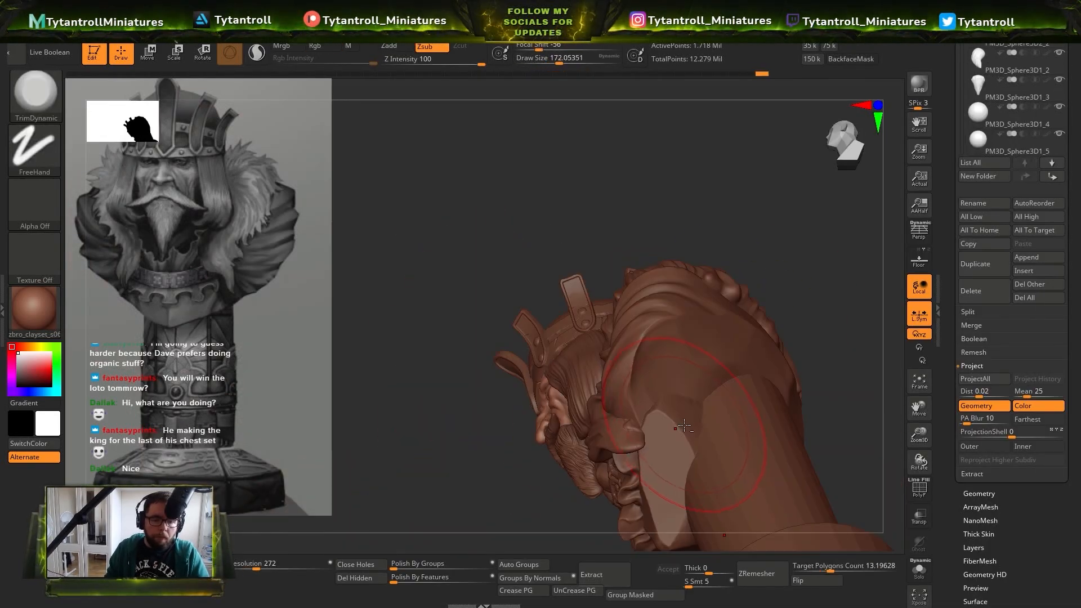
left_click(684, 425, "alt")
mouse_move(810, 349)
left_mouse_down()
mouse_move(782, 265)
mouse_move(788, 225)
left_mouse_up()
Adjust the shape of the bust's pointed lower part with the SnakeHook brush
key("b")
key("s")
key("h")
key("s")
left_click_drag(632, 342, 656, 342)
left_click_drag(799, 316, 748, 287)
mouse_move(788, 254)
left_mouse_down()
mouse_move(810, 293)
mouse_move(613, 332)
mouse_move(787, 270)
left_mouse_up()
Flatten the bust's lower part with the TrimDynamic brush and return to the SnakeHook brush
key("b")
key("t")
key("d")
left_click_drag(648, 220, 697, 247)
mouse_move(799, 281)
left_mouse_down()
mouse_move(738, 225)
mouse_move(535, 321)
mouse_move(494, 254)
mouse_move(598, 185)
mouse_move(658, 198)
left_mouse_up()
left_click(525, 258, "alt")
key("b")
key("s")
key("h")
left_click(495, 301, "alt")
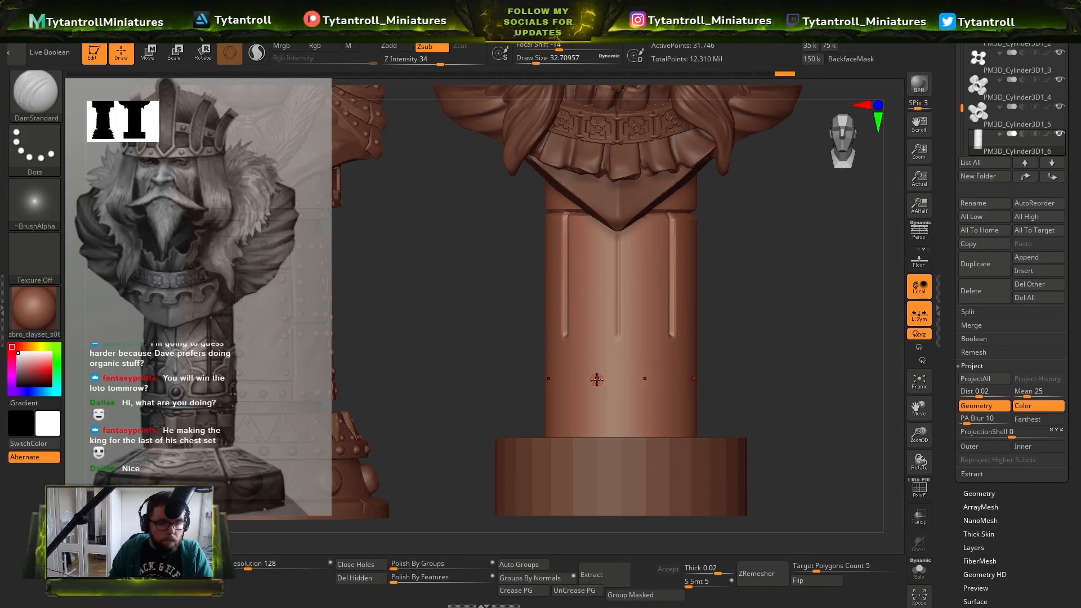
Enlarge the DamStandard brush and extend the column's vertical grooves down to the horizontal groove
key("s")
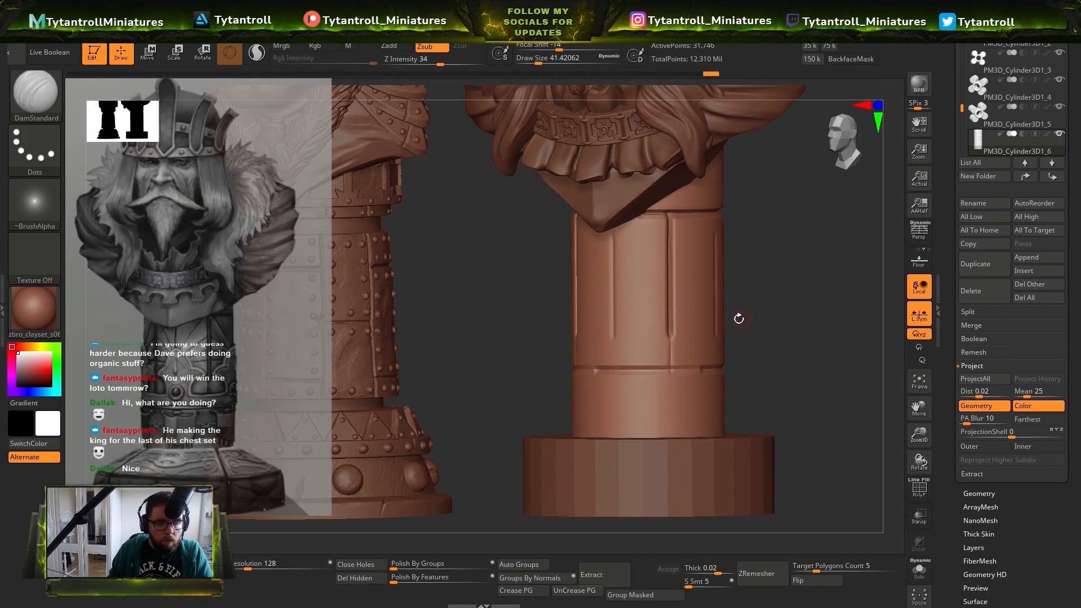
left_click_drag(670, 335, 670, 372)
left_click_drag(743, 317, 788, 315, "shift")
left_click_drag(682, 127, 681, 144, "alt")
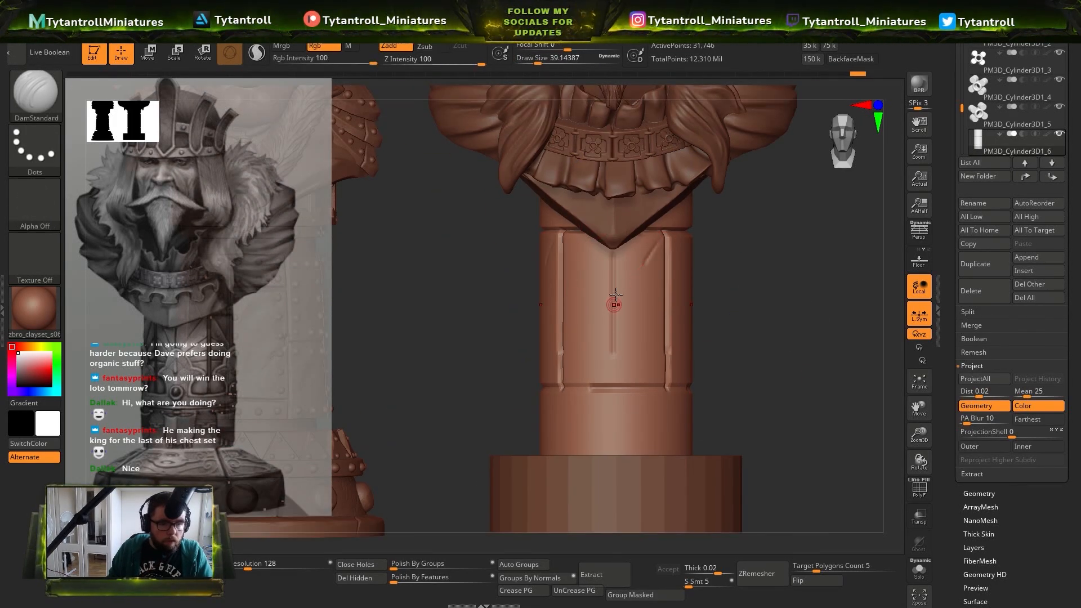
Carve straight diagonal grooves forming a V between the vertical grooves on the column's upper section
left_click_drag(664, 232, 665, 232, "shift")
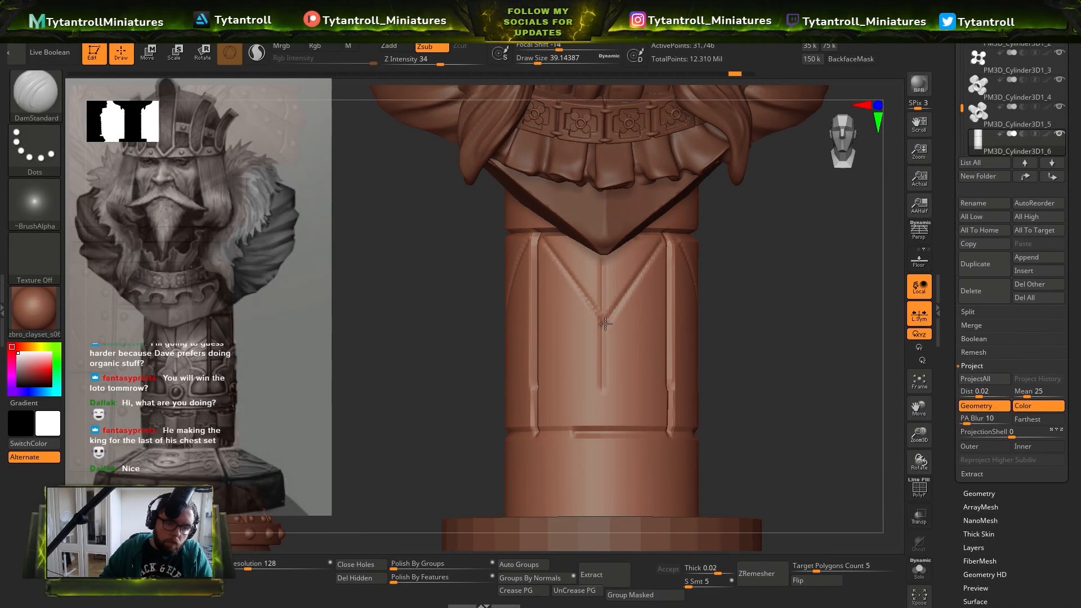
left_click_drag(742, 187, 733, 191)
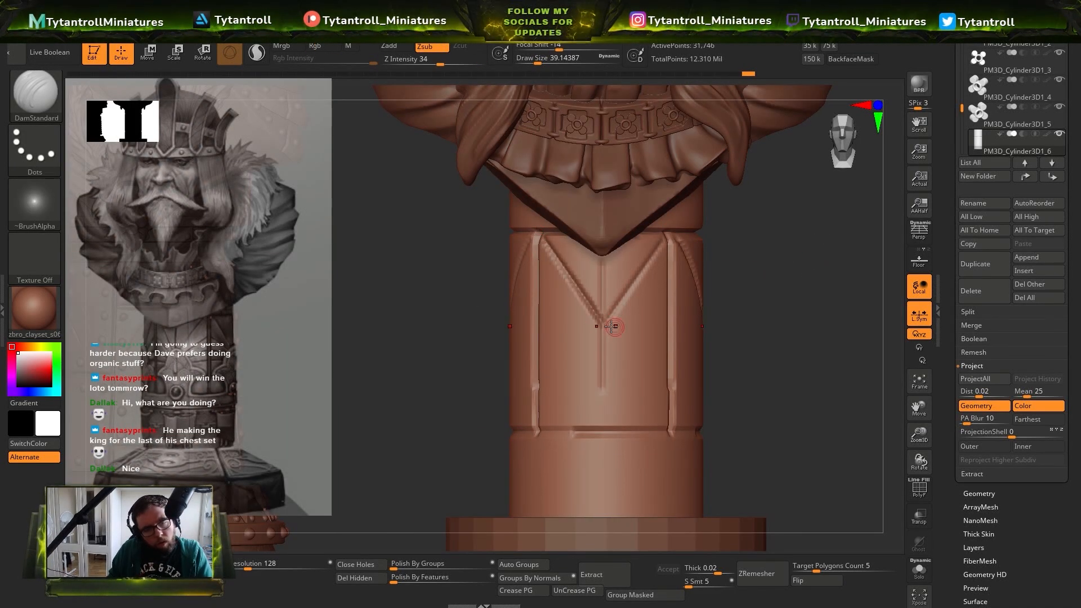
left_click_drag(602, 320, 668, 234, "shift")
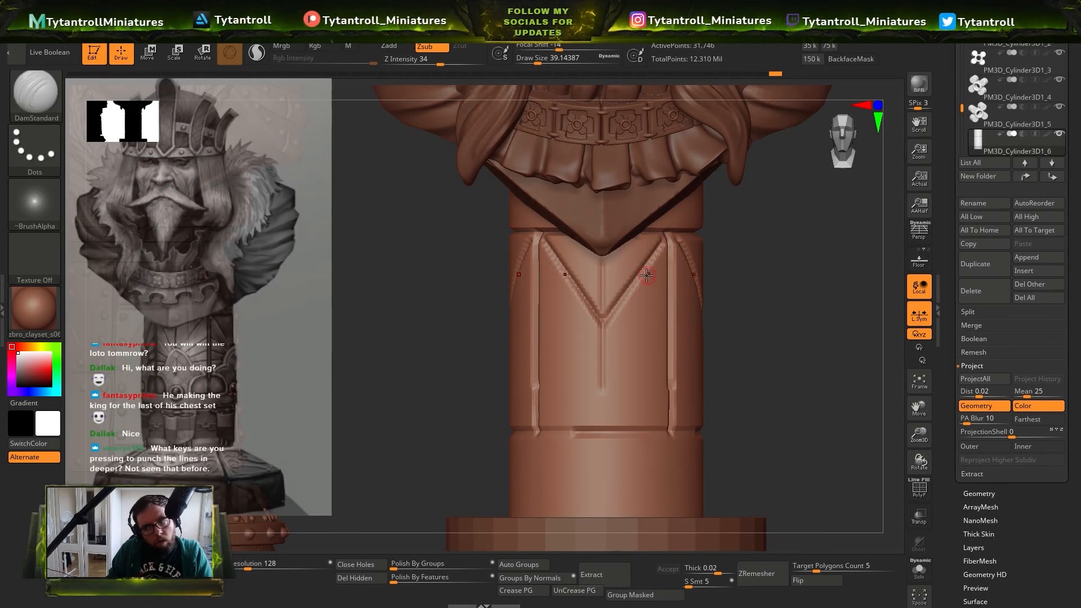
Draw a test loop on the column, deepen it by repeating the last stroke, and undo it
left_click_drag(660, 345, 658, 339)
key("1")
key("1")
key("1")
key("1")
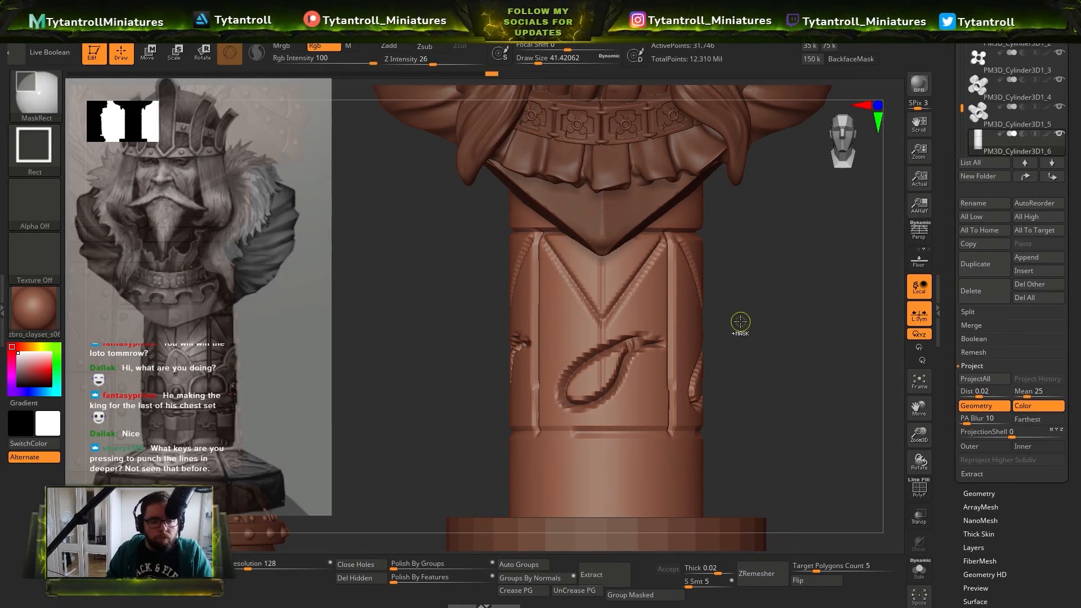
key("ctrl+z")
key("ctrl+z")
key("ctrl+z")
key("ctrl+z")
key("ctrl+z")
Undo the trial strokes and carve a straight horizontal groove from the V's tip to the side vertical groove
left_click_drag(741, 321, 740, 312, "alt")
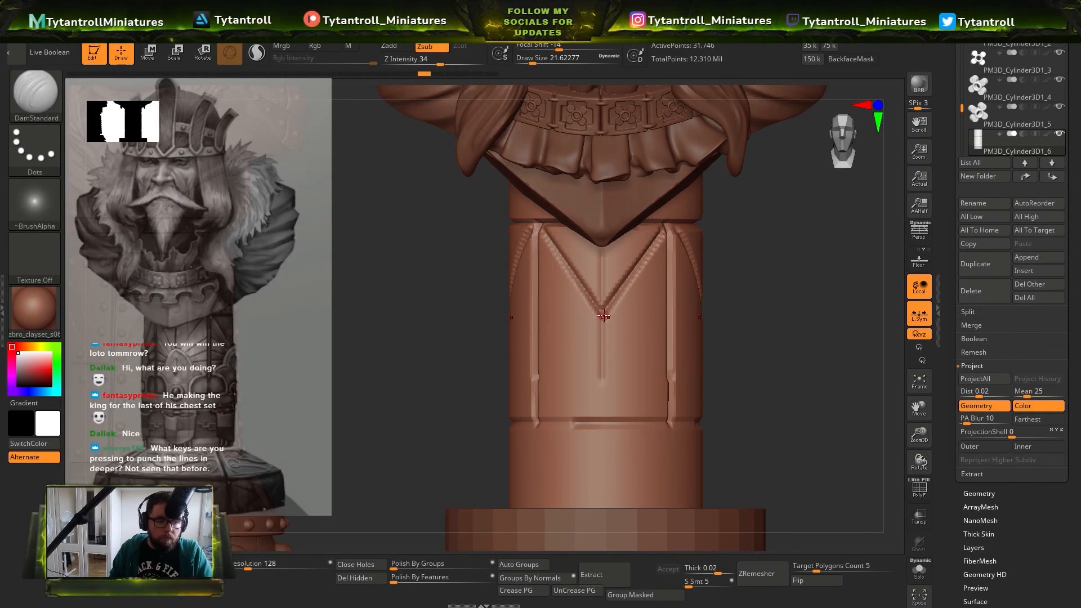
key("ctrl+z")
key("ctrl+z")
key("ctrl+z")
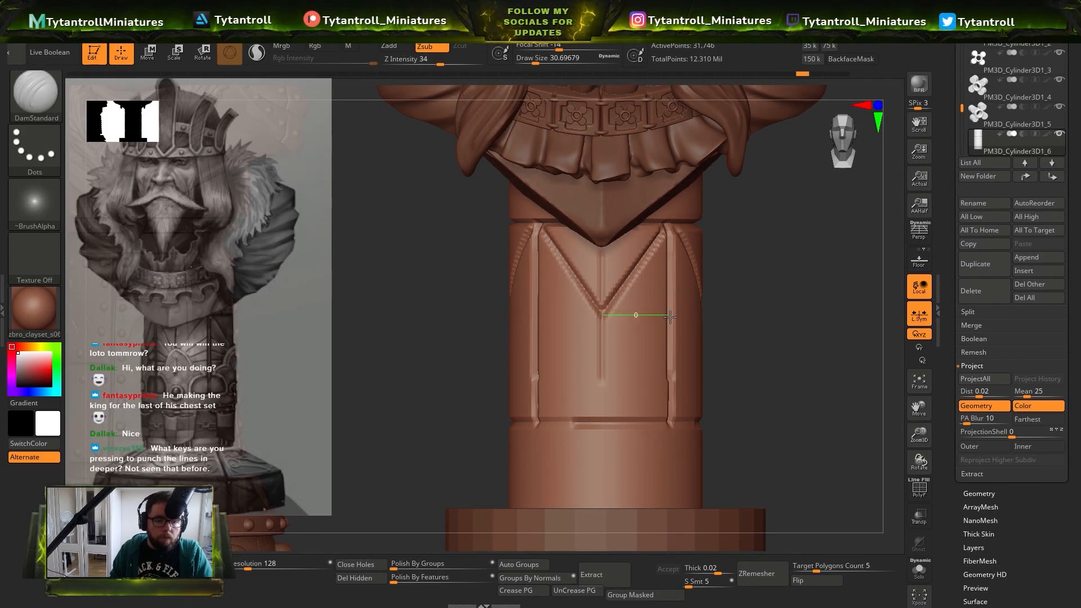
right_click_drag(637, 314, 602, 317)
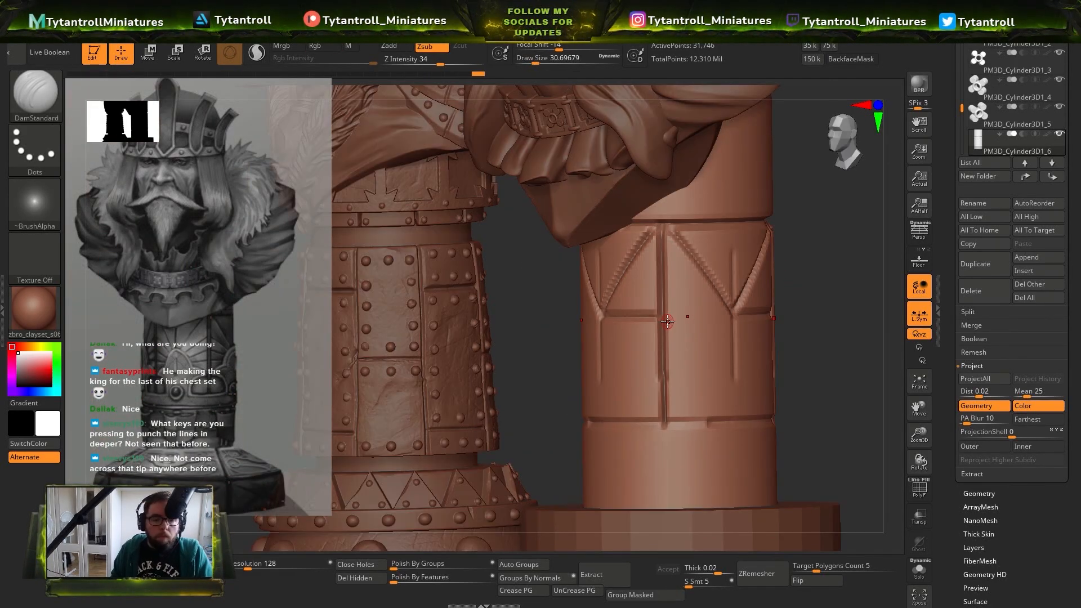
Enlarge the DamStandard brush and continue the horizontal groove around the column, repeating each stroke to deepen it
key("s")
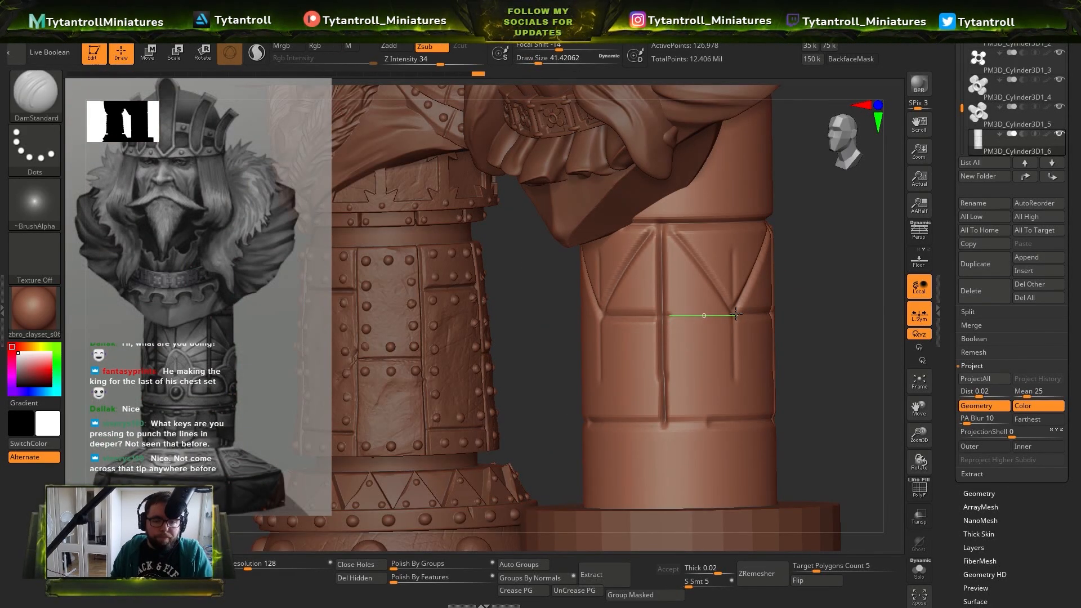
left_click_drag(735, 314, 736, 314)
key("1")
mouse_move(736, 314)
right_mouse_down()
mouse_move(698, 314)
mouse_move(710, 313)
right_mouse_up()
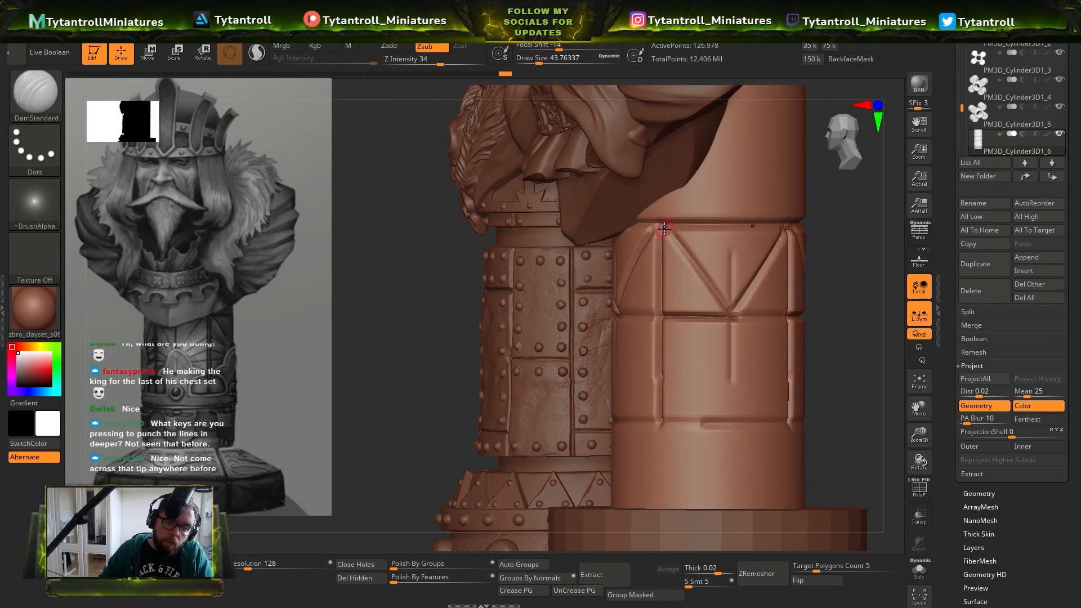
left_click_drag(732, 316, 732, 317)
key("1")
mouse_move(732, 316)
right_mouse_down("shift")
mouse_move(684, 298)
mouse_move(692, 273)
right_mouse_up("shift")
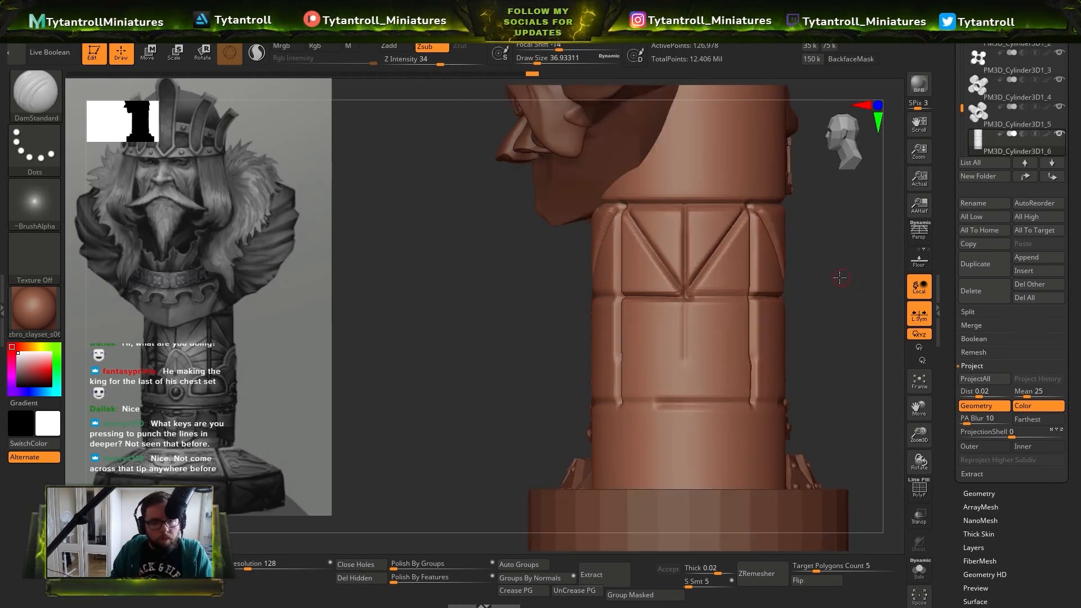
Carve a second diagonal groove fanning out from the V's tip and show the column's wireframe from the front
right_click_drag(839, 277, 847, 273)
left_click_drag(688, 294, 754, 247)
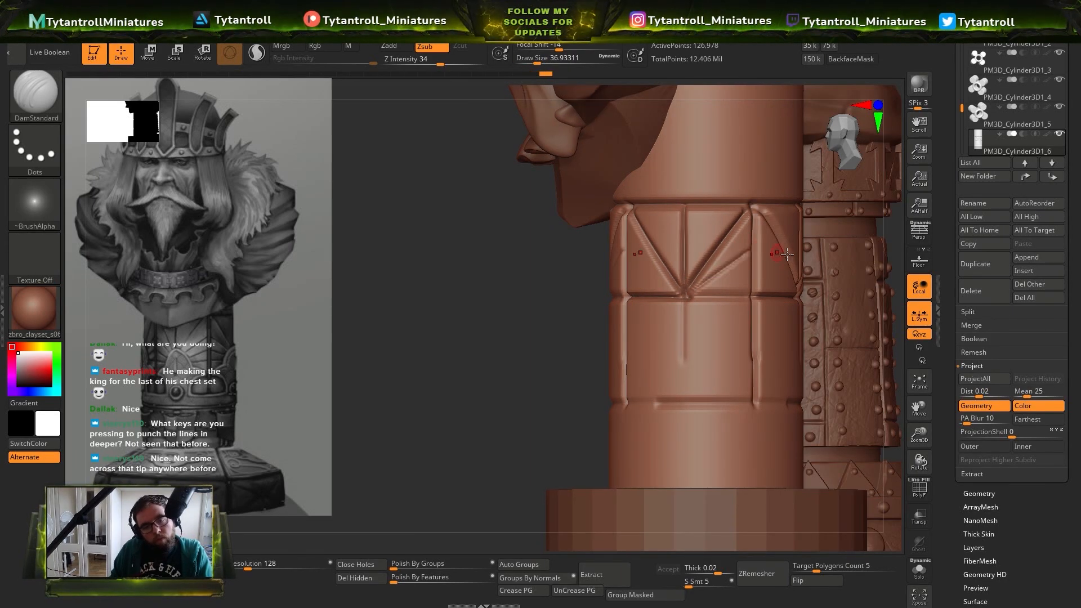
key("ctrl+z")
mouse_move(516, 325)
right_mouse_down()
mouse_move(499, 319)
mouse_move(519, 319)
right_mouse_up()
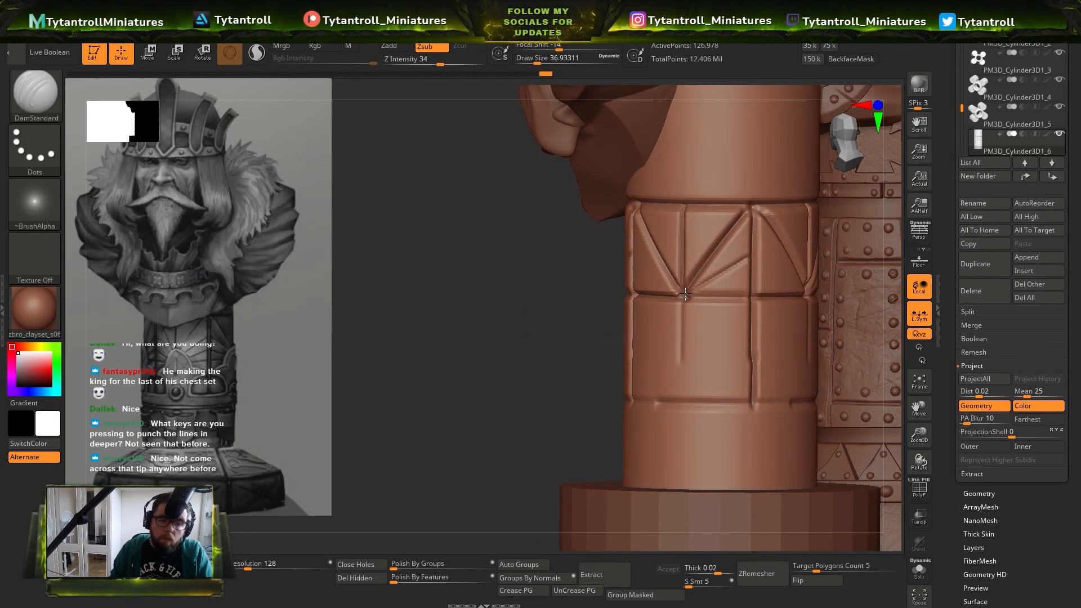
mouse_move(685, 294)
right_mouse_down()
mouse_move(774, 260)
mouse_move(777, 298)
mouse_move(777, 258)
mouse_move(663, 234)
mouse_move(680, 298)
right_mouse_up()
key("shift+f")
right_click_drag(774, 253, 789, 217, "shift")
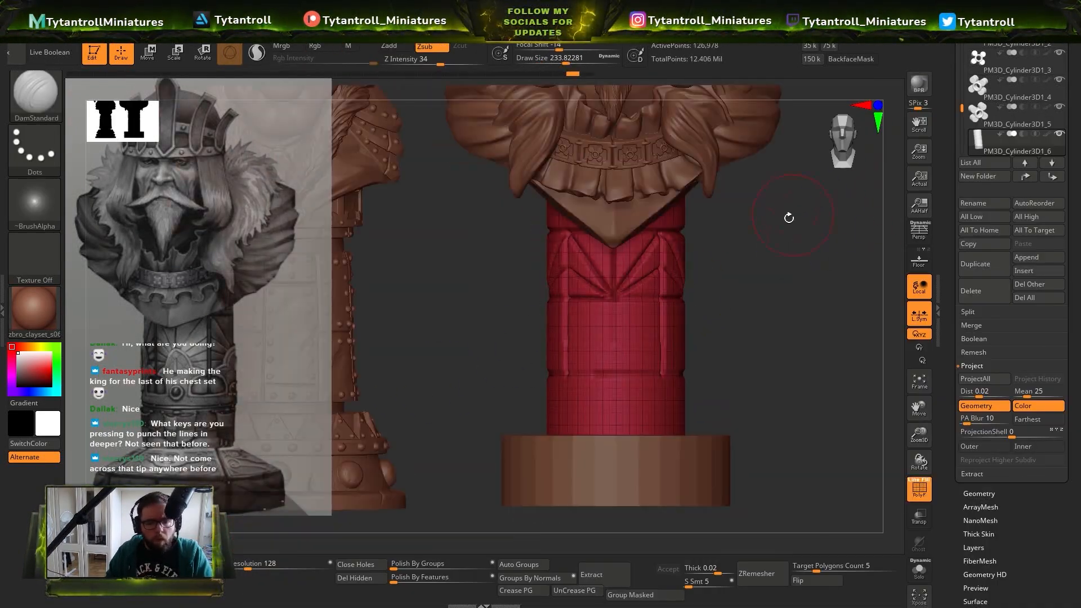
Select the base cylinder, switch to the TrimDynamic brush and check the size values in 3D Print Hub
left_click(625, 463, "alt")
right_click_drag(736, 279, 774, 329, "ctrl")
key("b")
key("t")
key("d")
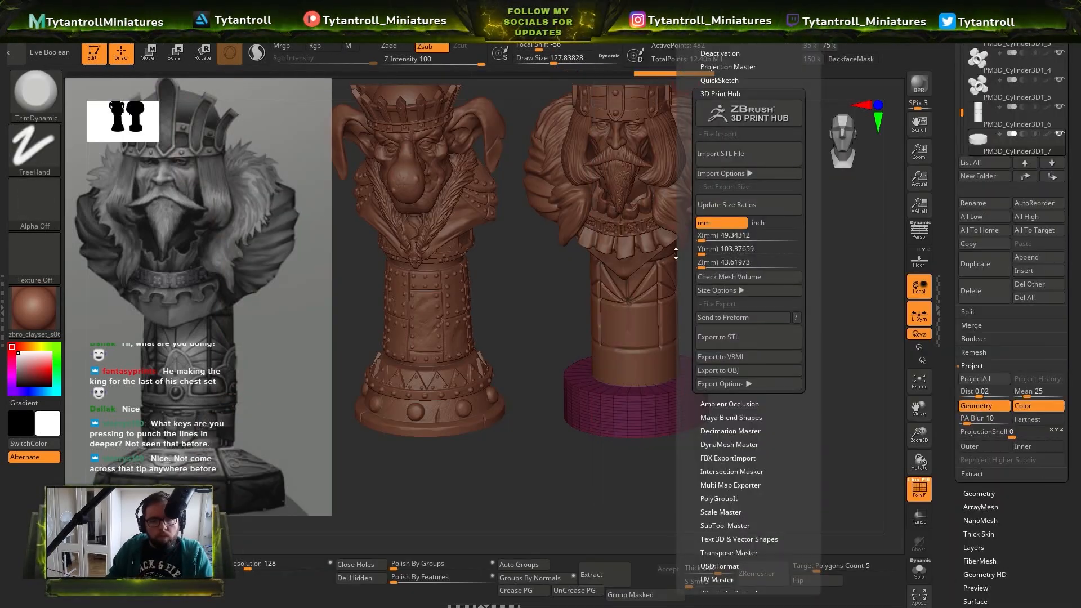
key("space")
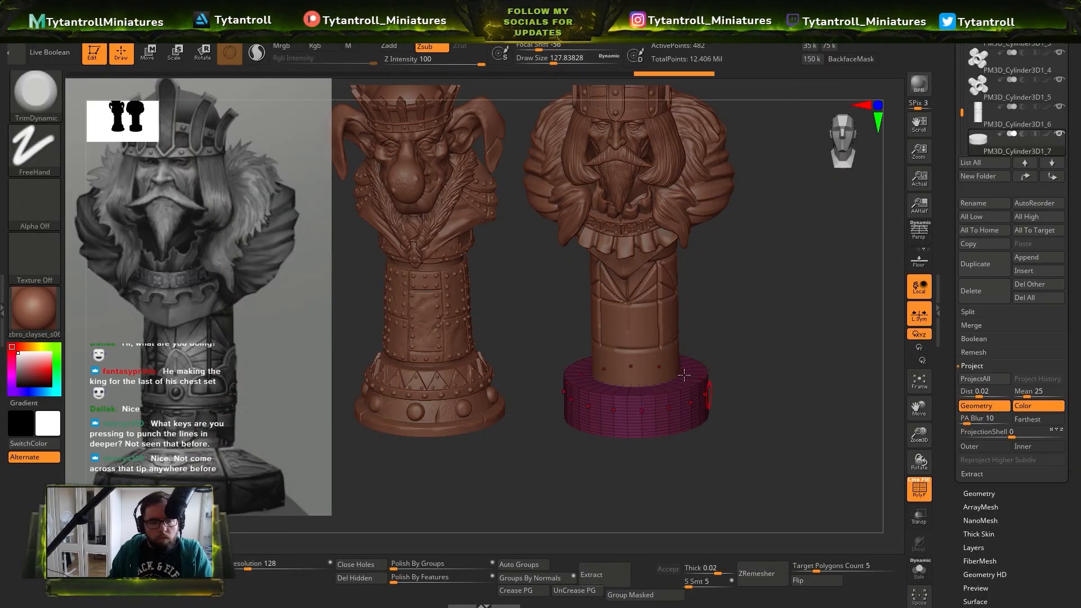
Hide the wireframe, subdivide and bevel the base cylinder, and move it vertically beneath the column
right_click_drag(689, 374, 664, 434, "ctrl")
key("shift+f")
left_click(979, 494)
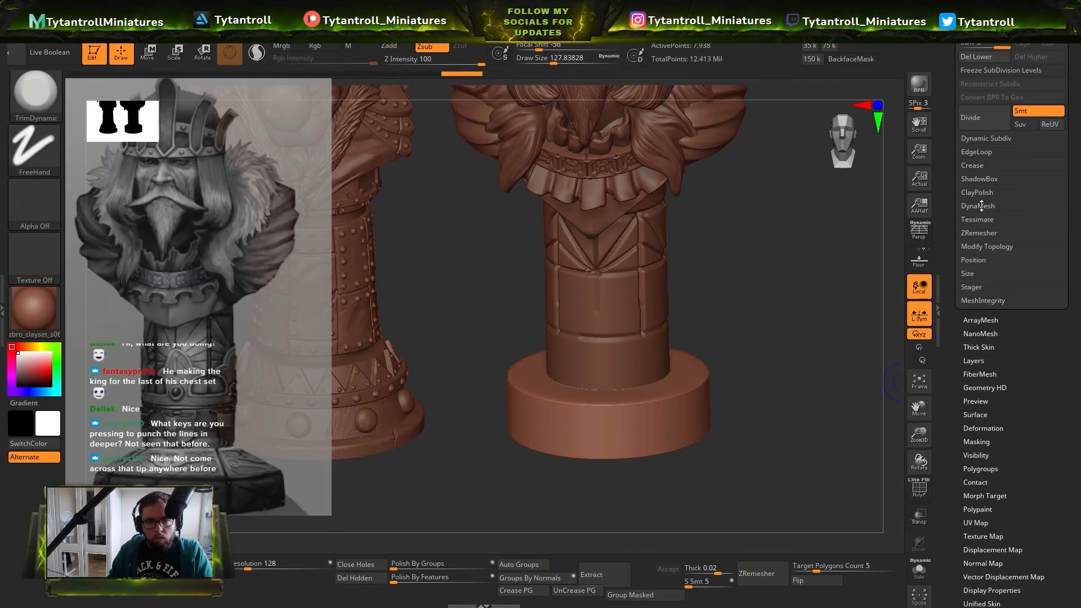
right_click_drag(731, 390, 708, 395)
right_click_drag(633, 412, 755, 302)
key("w")
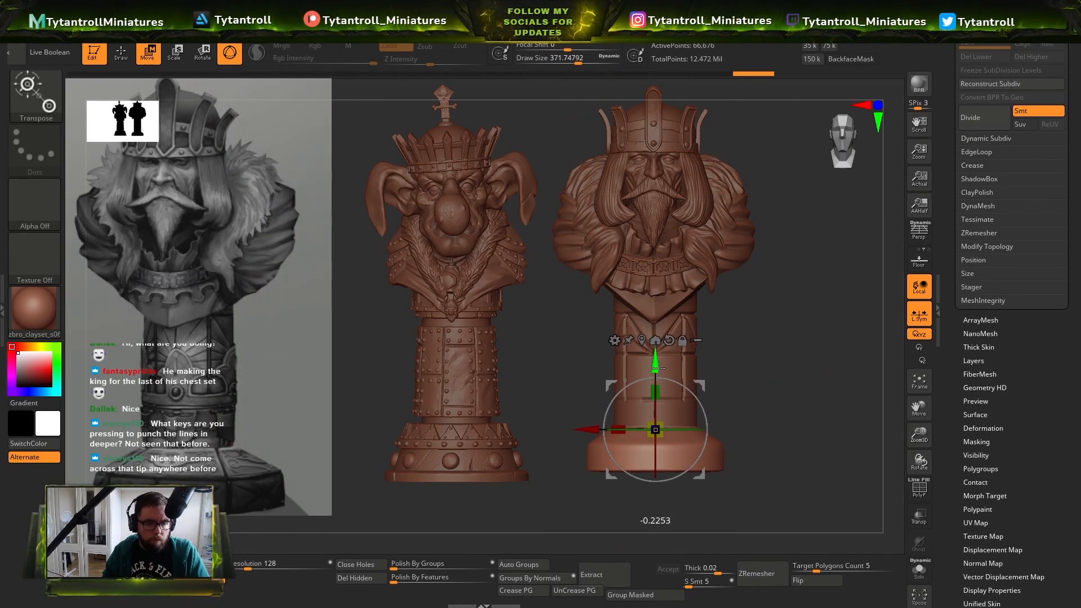
Select the column, shift it slightly upward, and return to sculpting with the DamStandard brush
key("q")
left_click(659, 360, "alt")
right_click_drag(658, 268, 660, 297, "ctrl")
key("w")
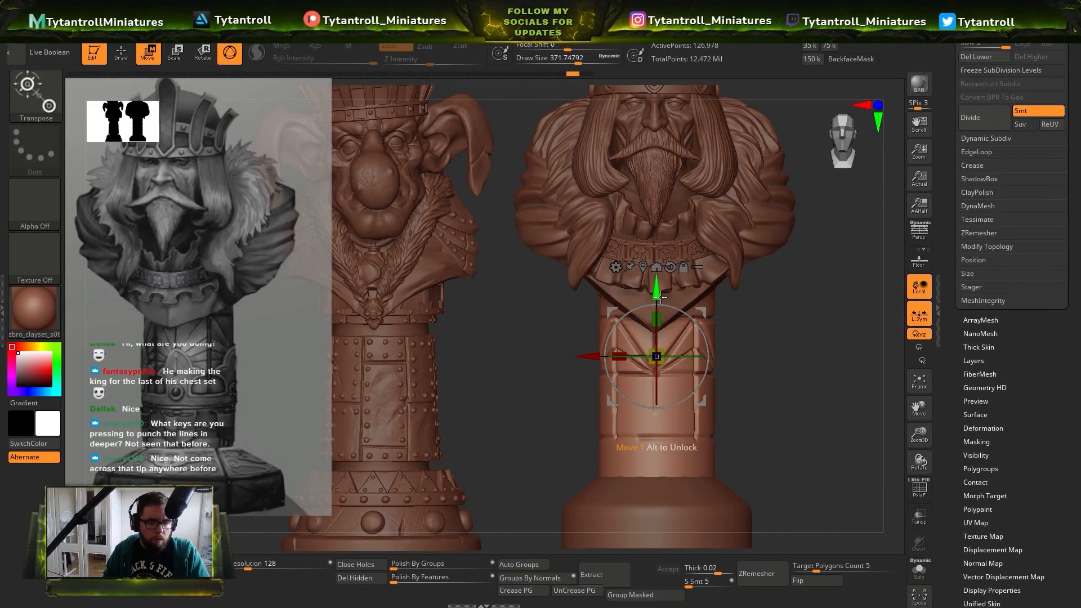
left_click_drag(658, 279, 658, 274)
key("q")
right_click_drag(663, 445, 661, 472, "ctrl")
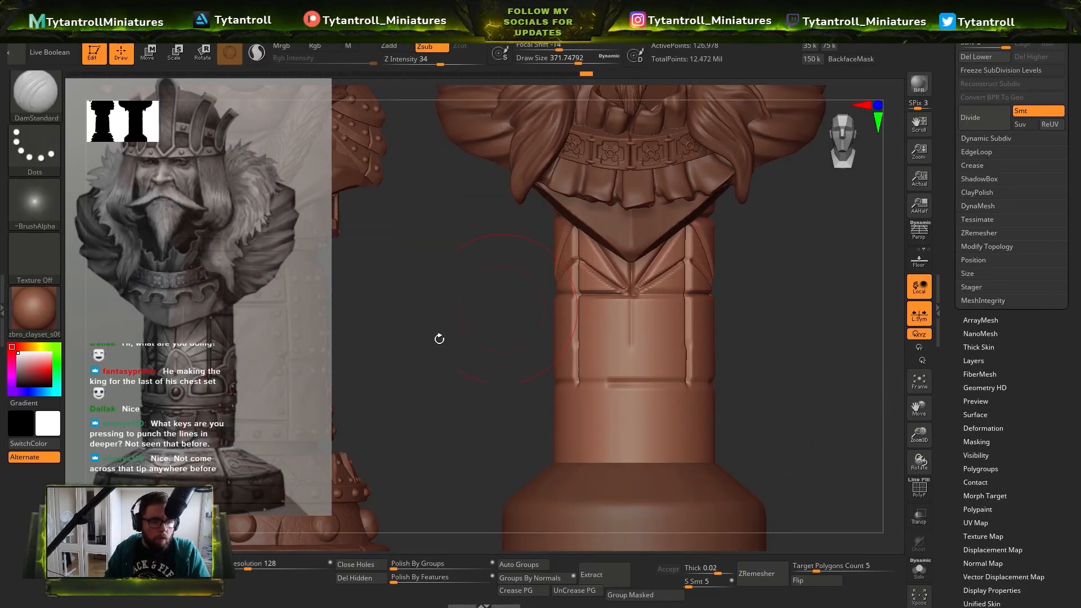
Shrink the DamStandard brush and carve a shield outline with a notched top edge on the column's lower section
left_click(542, 60)
right_click_drag(550, 369, 583, 396, "ctrl")
left_click_drag(636, 397, 587, 410)
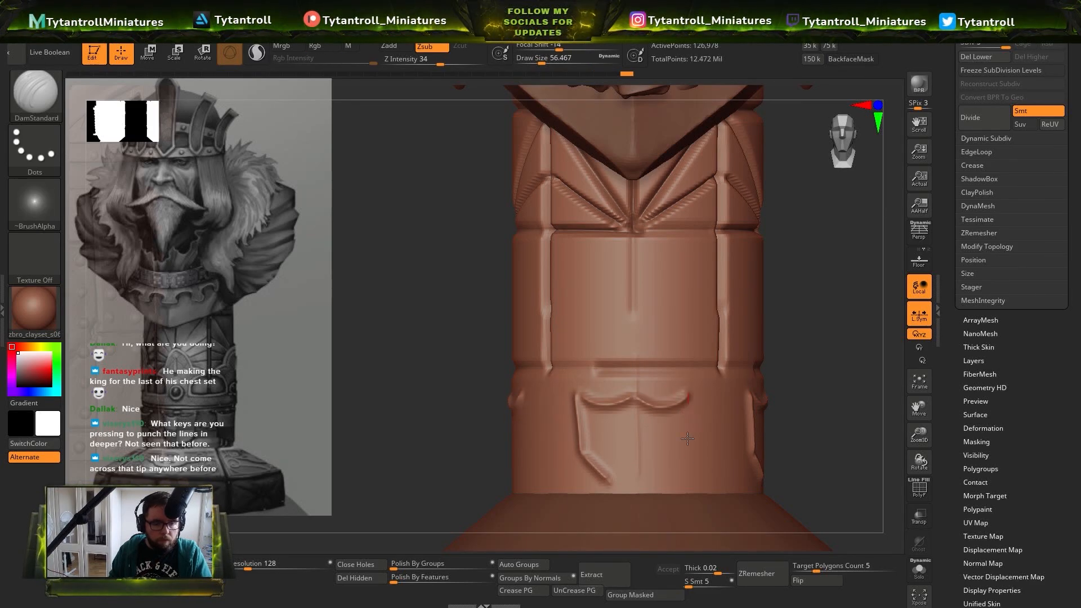
right_click_drag(656, 483, 625, 435, "ctrl")
key("s")
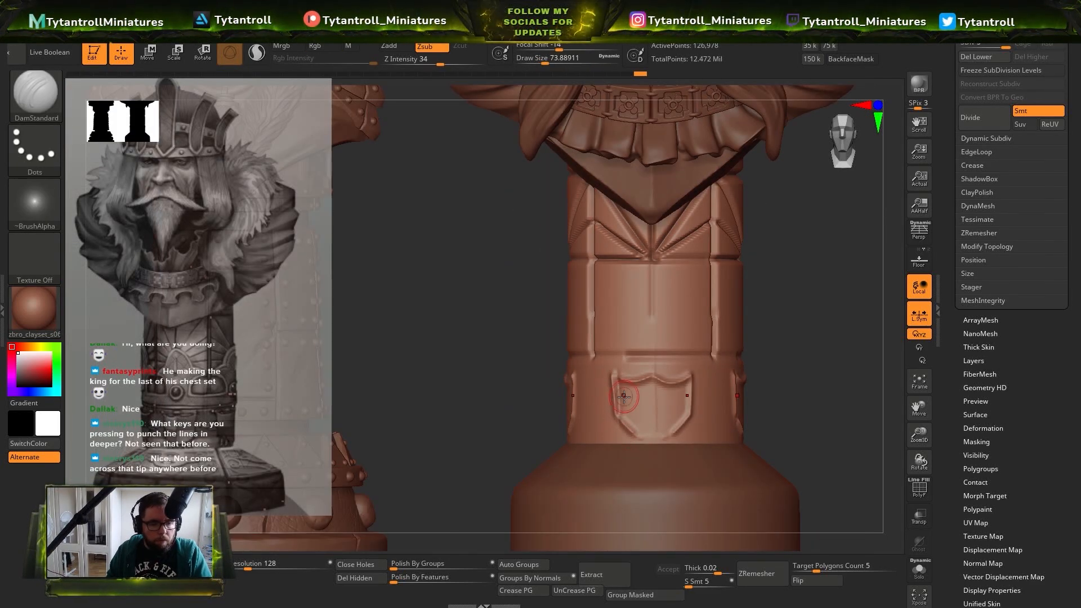
Carve a curling, leaf-like ornament in the panel below the V's tip, undoing and redoing strokes as needed
right_click_drag(621, 391, 621, 421, "alt")
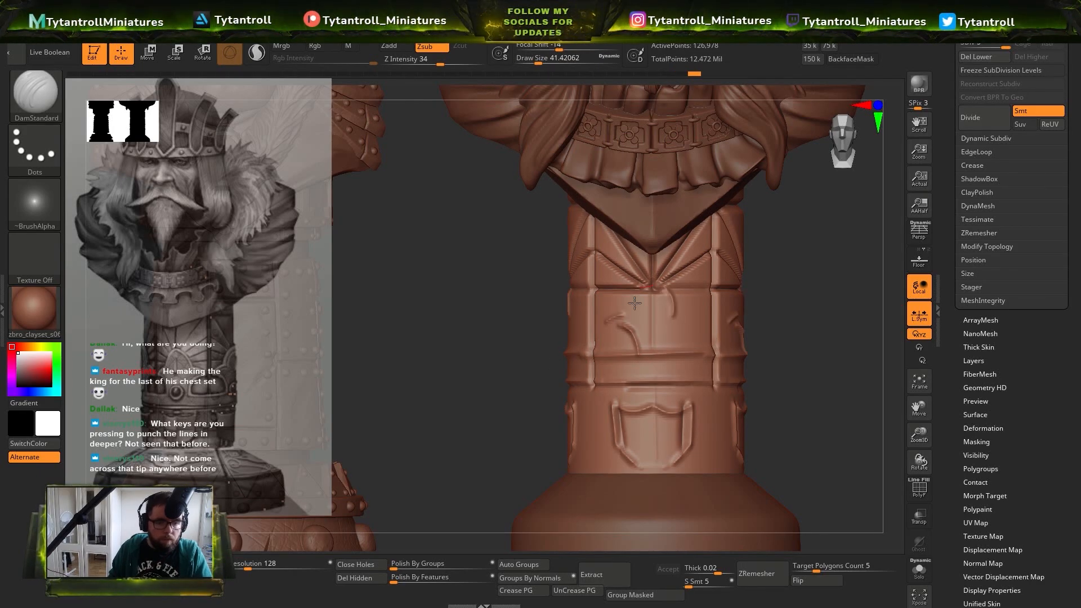
key("ctrl+z")
mouse_move(701, 327)
right_mouse_down("ctrl")
mouse_move(697, 352)
mouse_move(644, 323)
mouse_move(321, 347)
mouse_move(466, 288)
mouse_move(499, 323)
right_mouse_up("ctrl")
key("ctrl+shift+z")
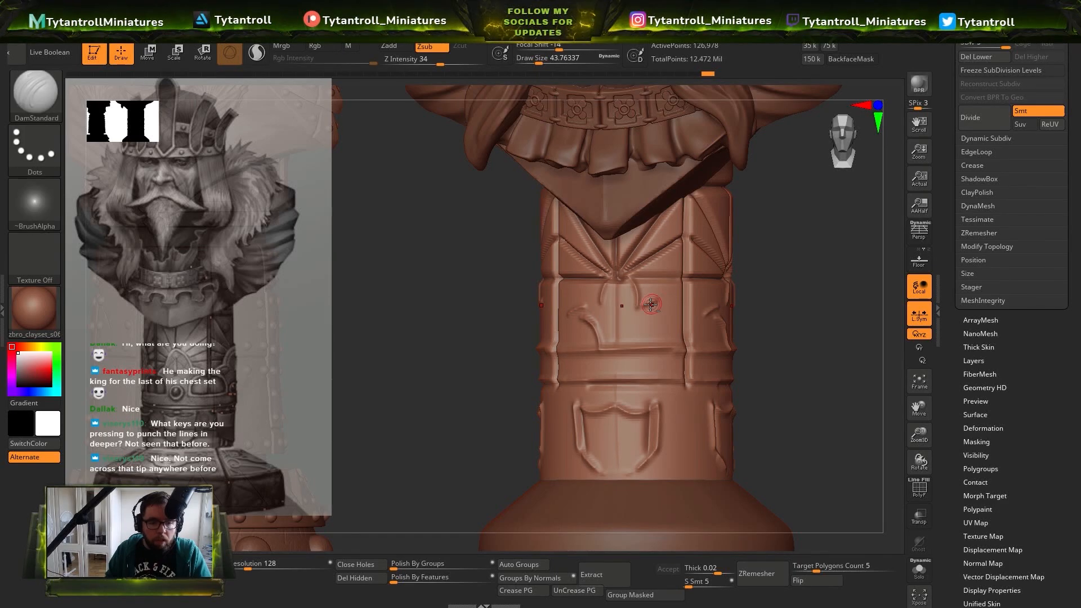
right_click_drag(694, 308, 626, 289)
right_click_drag(608, 392, 654, 370)
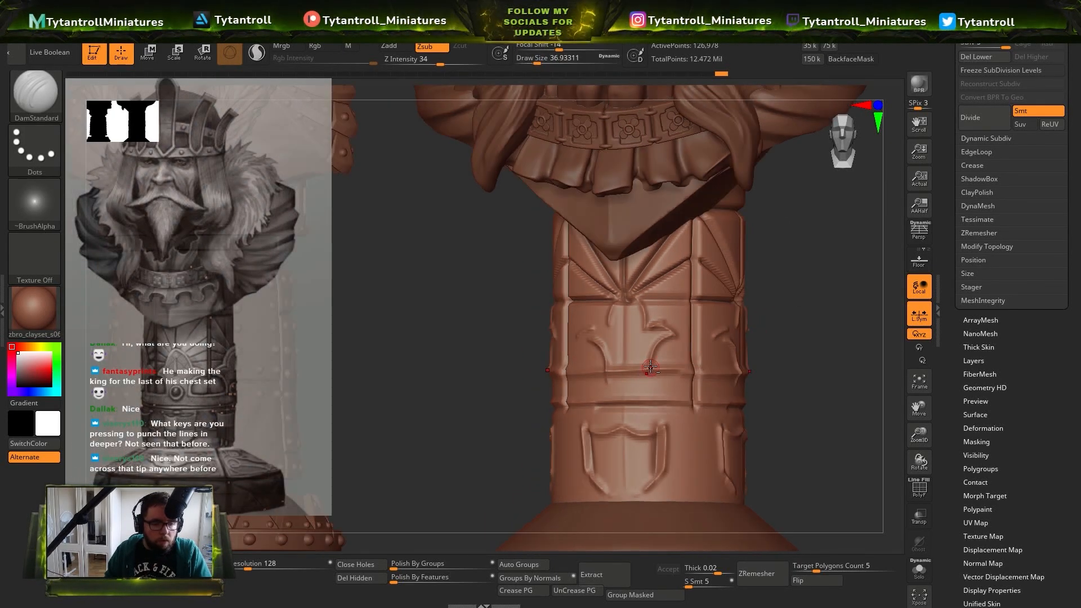
Build up a round boss with the Clay brush on the band below the curled ornament, and return to DamStandard
mouse_move(720, 378)
right_mouse_down()
mouse_move(657, 275)
mouse_move(782, 268)
right_mouse_up()
key("b")
key("c")
key("l")
mouse_move(613, 382)
left_mouse_down()
mouse_move(631, 359)
mouse_move(610, 381)
left_mouse_up()
mouse_move(709, 281)
right_mouse_down()
mouse_move(755, 254)
mouse_move(801, 259)
right_mouse_up()
left_click_drag(653, 227, 607, 252)
right_click_drag(743, 236, 738, 253, "alt")
key("b")
key("d")
key("s")
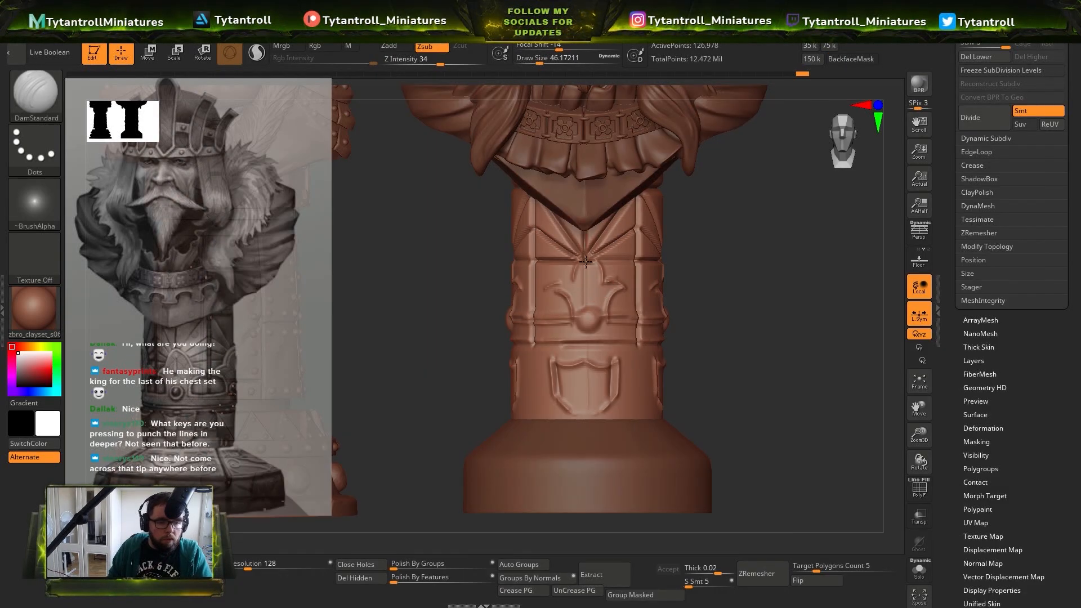
Add volume with the Clay brush where the diagonal grooves meet at the V's tip
key("b")
key("c")
key("l")
mouse_move(591, 257)
left_mouse_down()
mouse_move(627, 208)
mouse_move(616, 241)
left_mouse_up()
key("b")
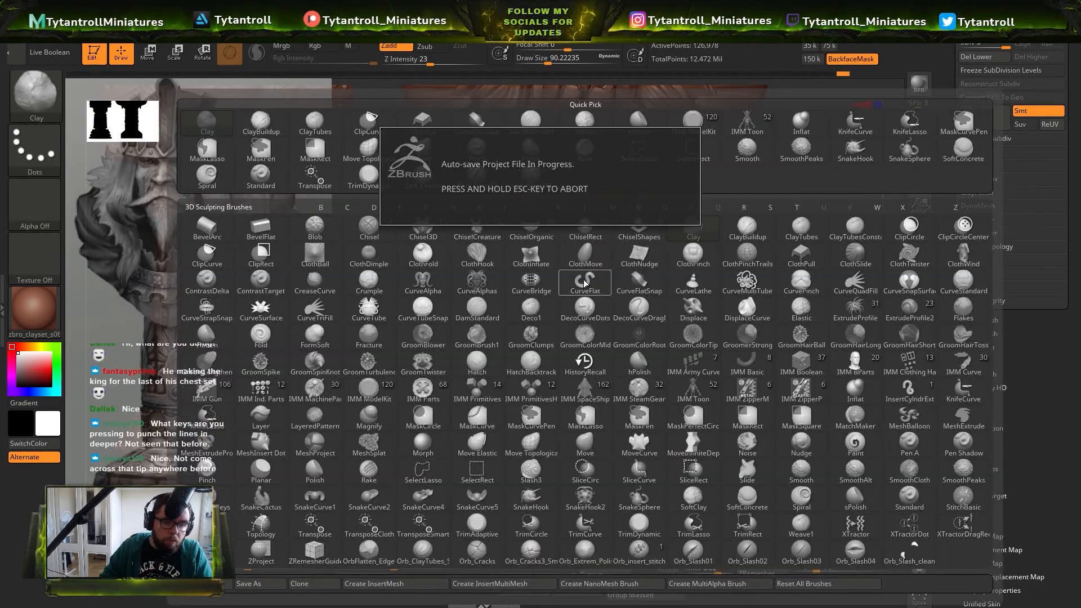
left_click(585, 282)
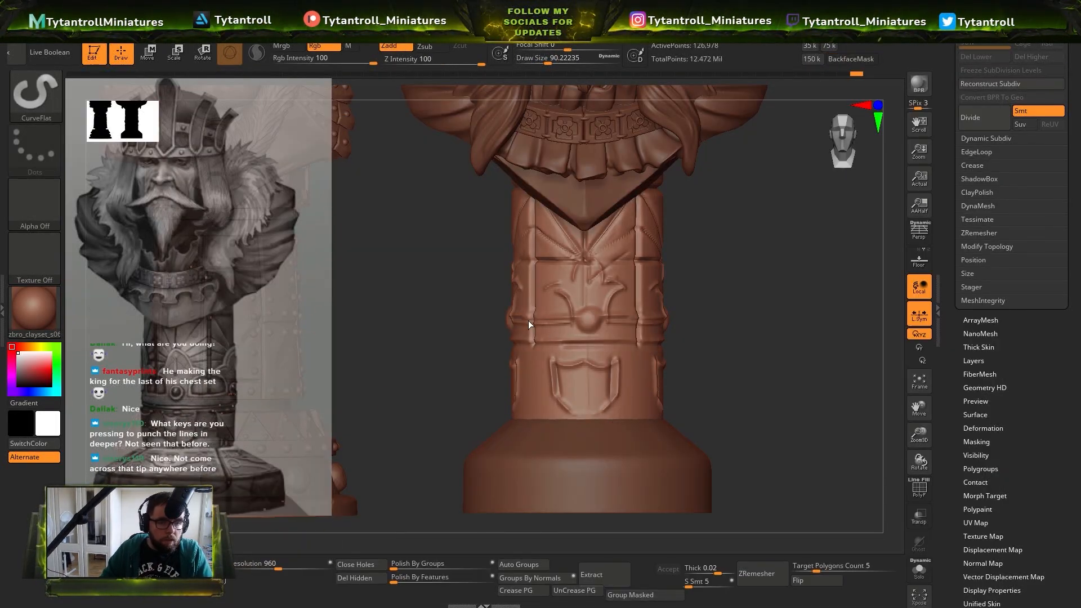
Remesh the column at DynaMesh resolution 192 and carve extra rays around the V's tip with DamStandard
key("b")
key("d")
key("s")
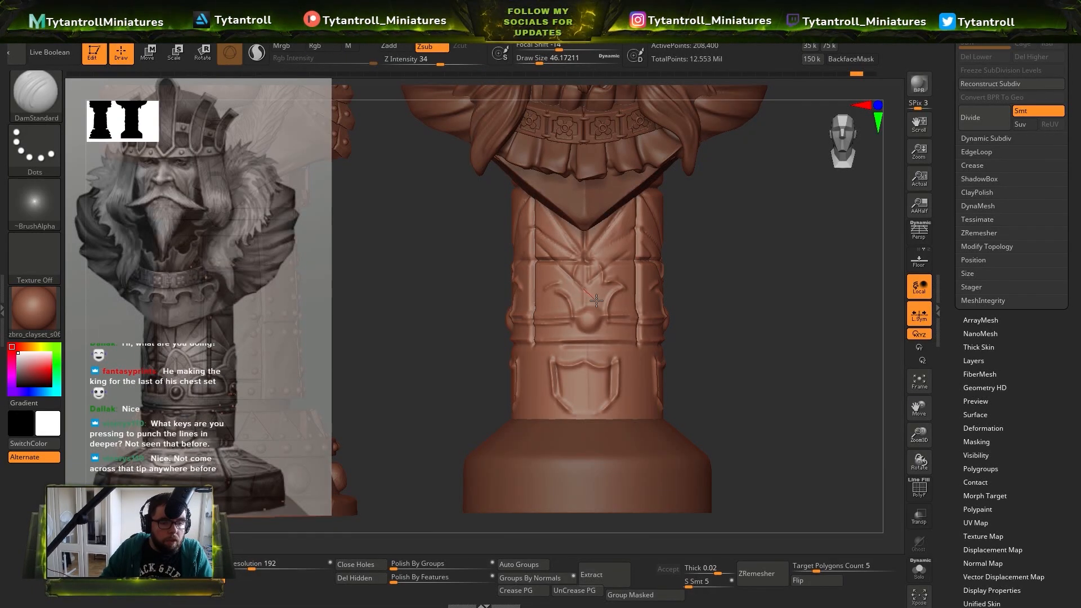
left_click_drag(615, 249, 586, 280)
right_click_drag(704, 154, 706, 135, "alt")
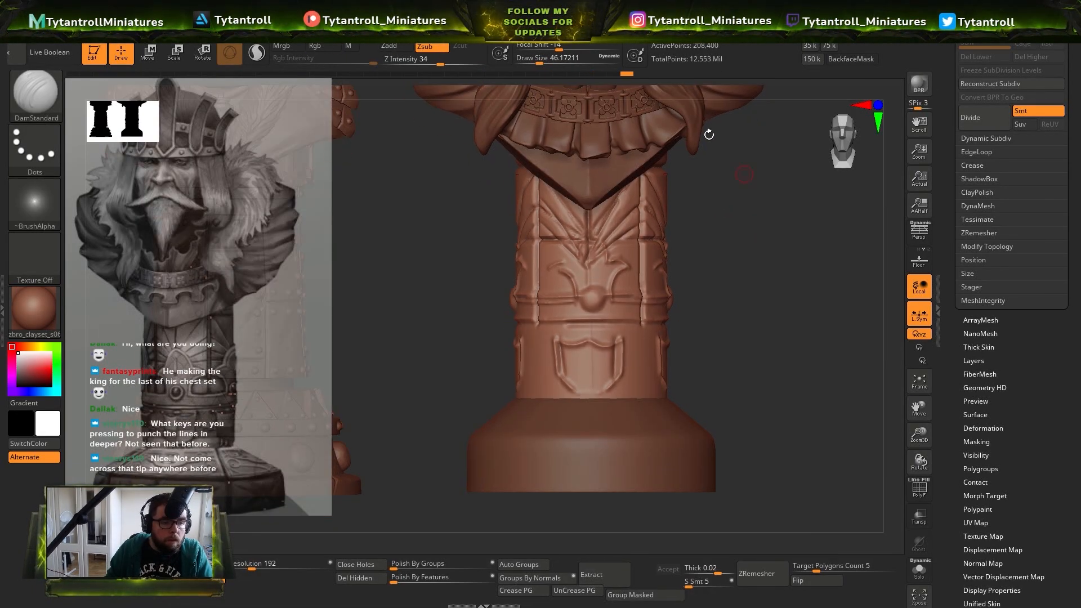
Fill the centre of the curled ornament with the Clay brush and switch back to DamStandard
key("b")
key("c")
key("l")
key("s")
left_click_drag(600, 289, 594, 277)
key("b")
key("d")
key("s")
Deepen the outlines around the central ornament and its side curls with DamStandard strokes
right_click_drag(703, 251, 677, 253)
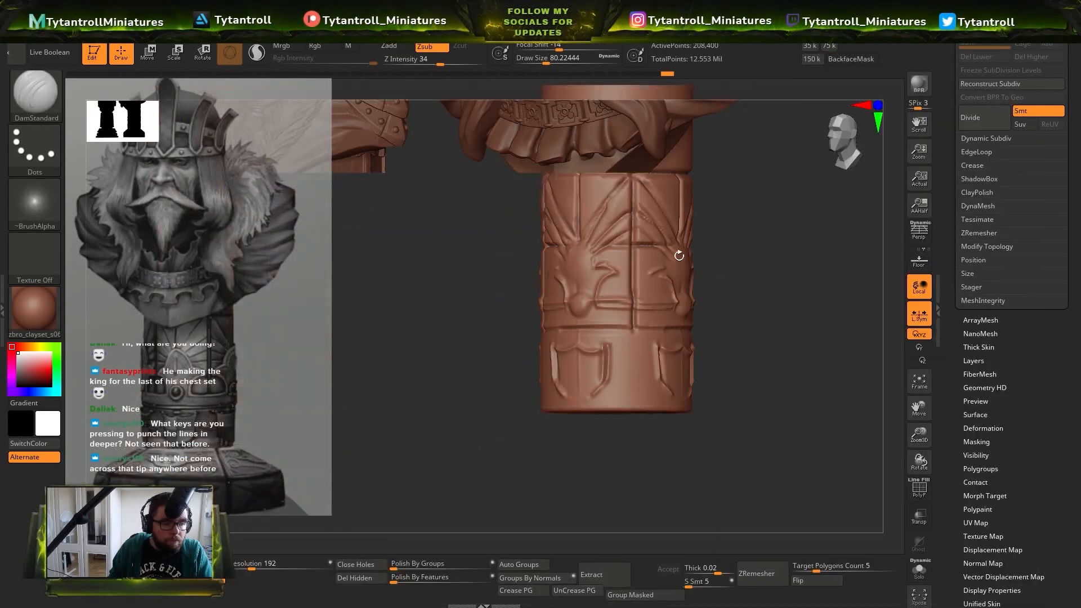
left_click_drag(635, 267, 608, 291)
right_click_drag(625, 290, 667, 299)
mouse_move(569, 290)
left_mouse_down()
mouse_move(538, 271)
mouse_move(551, 265)
left_mouse_up()
right_click_drag(488, 201, 439, 198)
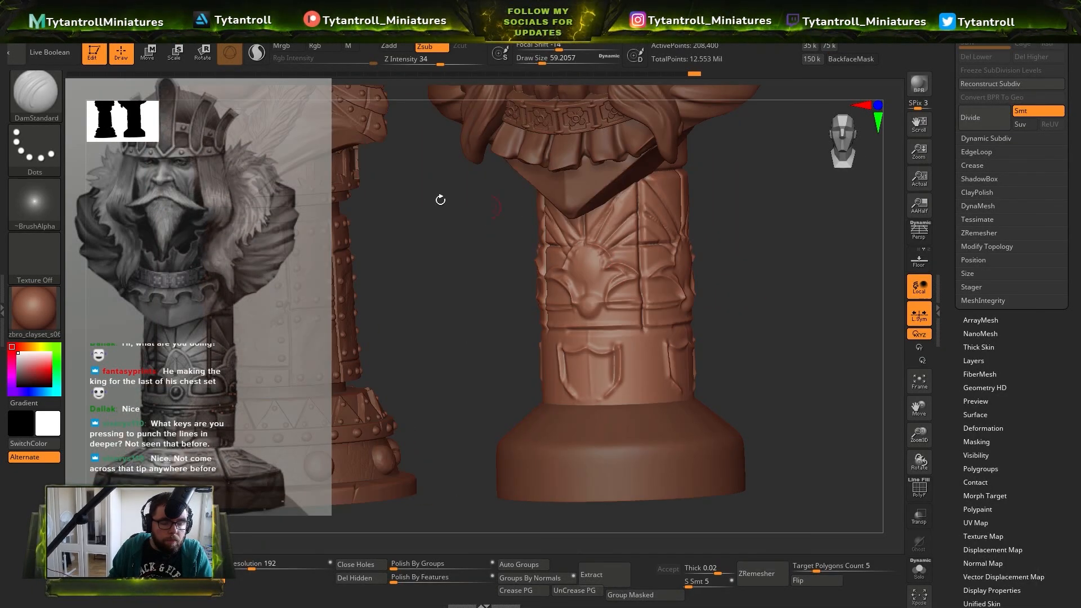
Round out the ornament's central dome with Clay, then enlarge the brush and fill the shield below it
key("b")
key("c")
key("l")
left_click_drag(600, 276, 604, 256)
mouse_move(731, 292)
right_mouse_down()
mouse_move(697, 295)
mouse_move(706, 272)
right_mouse_up()
key("s")
left_click_drag(606, 360, 597, 360)
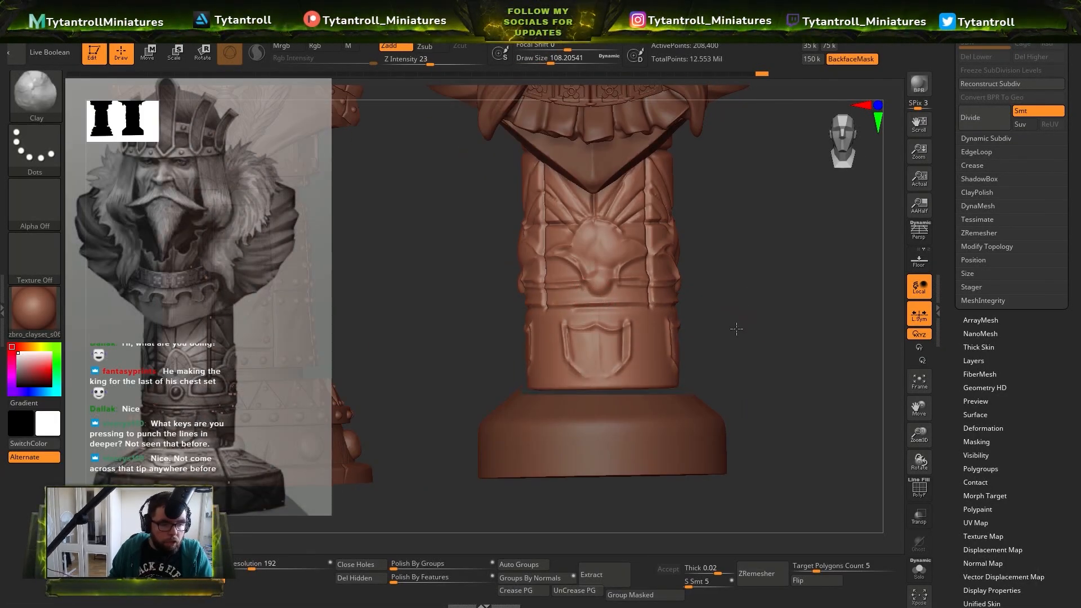
Add trial detail between two shields on the lower column with the Standard brush and smooth it down
right_click_drag(735, 326, 771, 328)
right_click_drag(584, 268, 597, 324, "ctrl")
mouse_move(665, 384)
left_mouse_down()
mouse_move(680, 411)
mouse_move(693, 409)
left_mouse_up()
right_click_drag(759, 411, 726, 412)
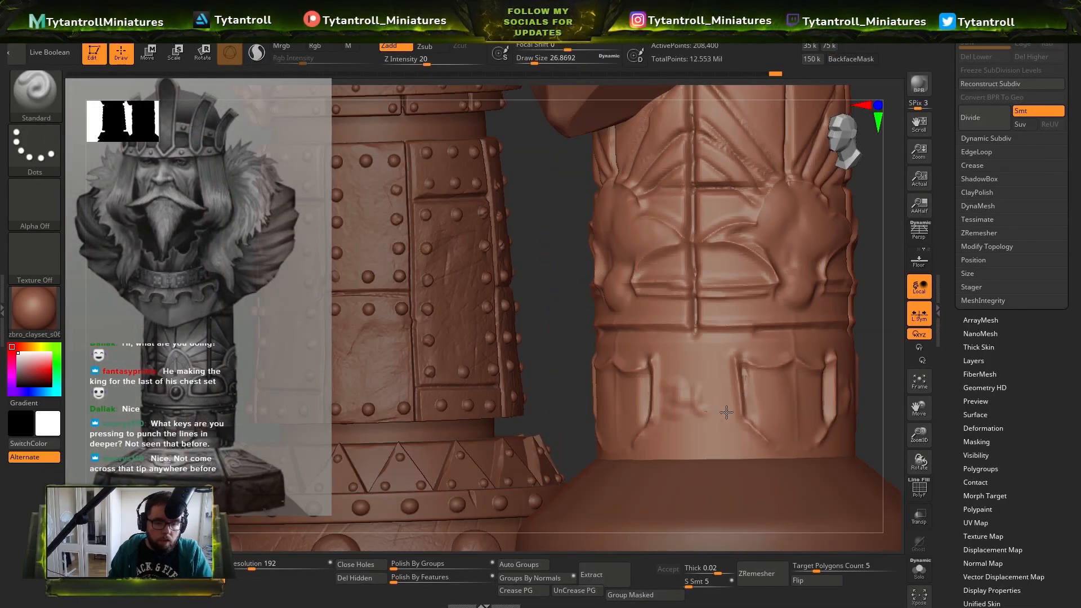
left_click_drag(694, 401, 737, 410, "shift")
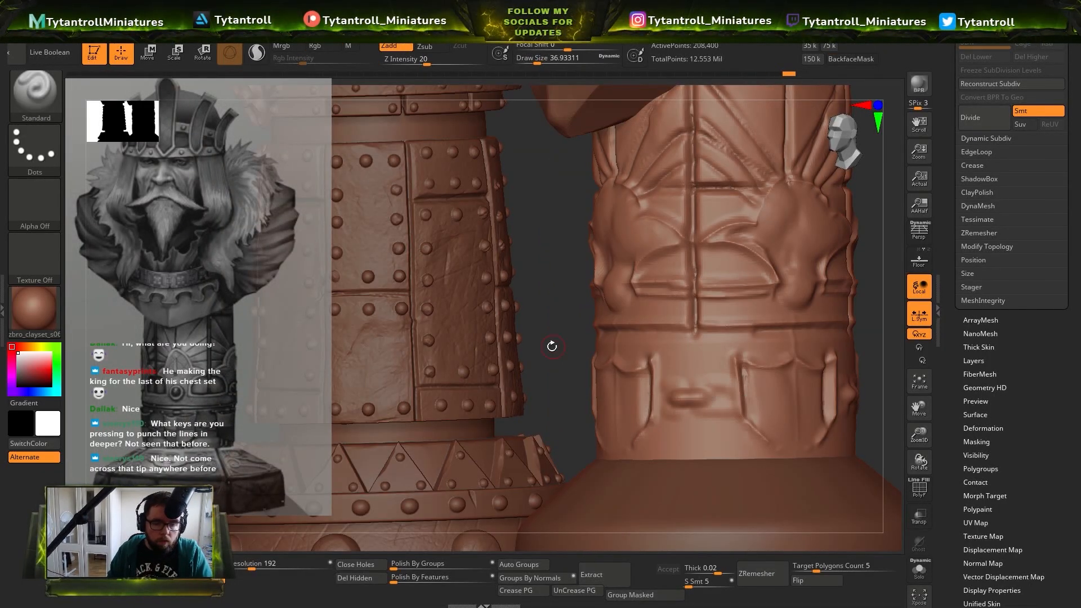
Shape the raised detail between the shields by carving around it with the DamStandard brush
right_click_drag(552, 346, 664, 385)
right_click_drag(737, 407, 694, 406)
key("b")
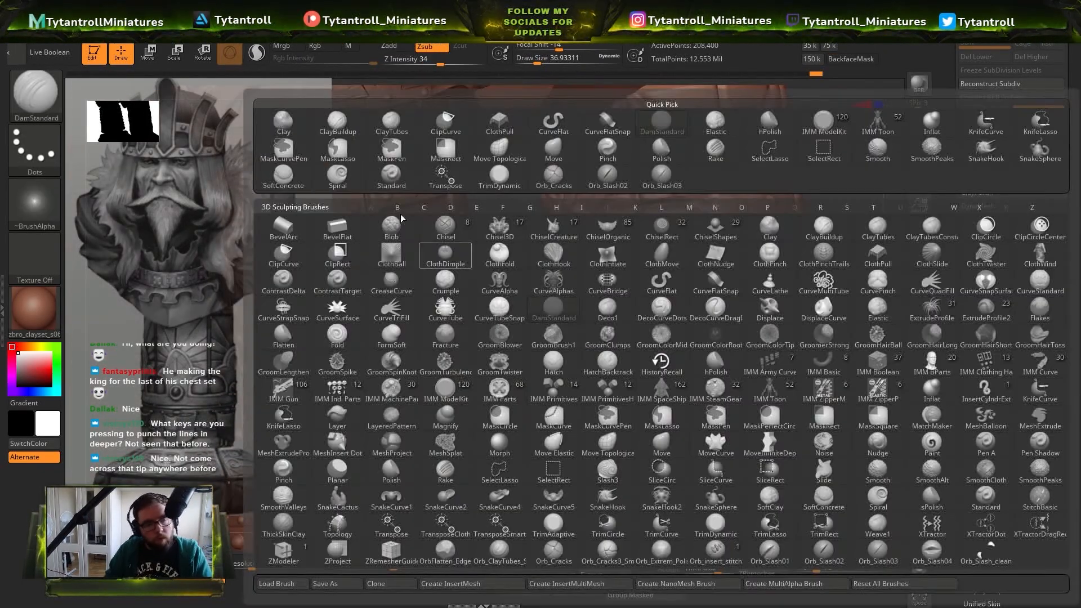
left_click(443, 254)
right_click_drag(619, 394, 697, 405)
left_click_drag(690, 408, 760, 400)
right_click_drag(738, 394, 788, 394)
key("s")
left_click_drag(778, 391, 780, 391)
key("b")
Select the base, set its radial symmetry count to 4, and carve grooves down its bevel and side
mouse_move(779, 390)
right_mouse_down()
mouse_move(675, 402)
mouse_move(875, 372)
mouse_move(748, 271)
right_mouse_up()
left_click(703, 38)
left_click(661, 38)
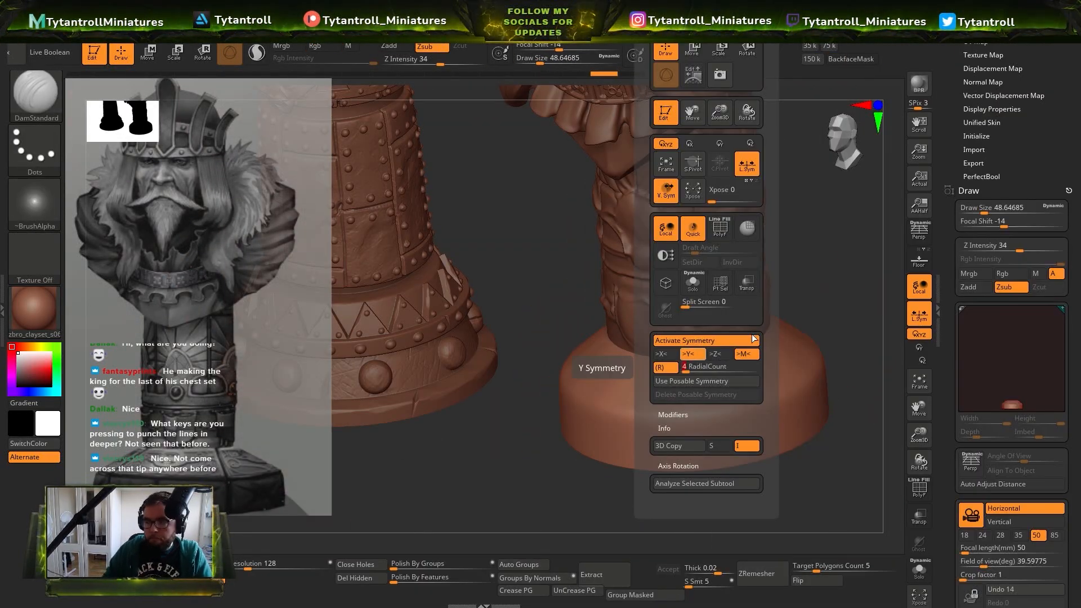
left_click_drag(698, 357, 720, 439)
left_click_drag(714, 394, 721, 445)
right_click_drag(722, 444, 707, 349)
left_click_drag(704, 357, 711, 433)
right_click_drag(711, 433, 703, 359)
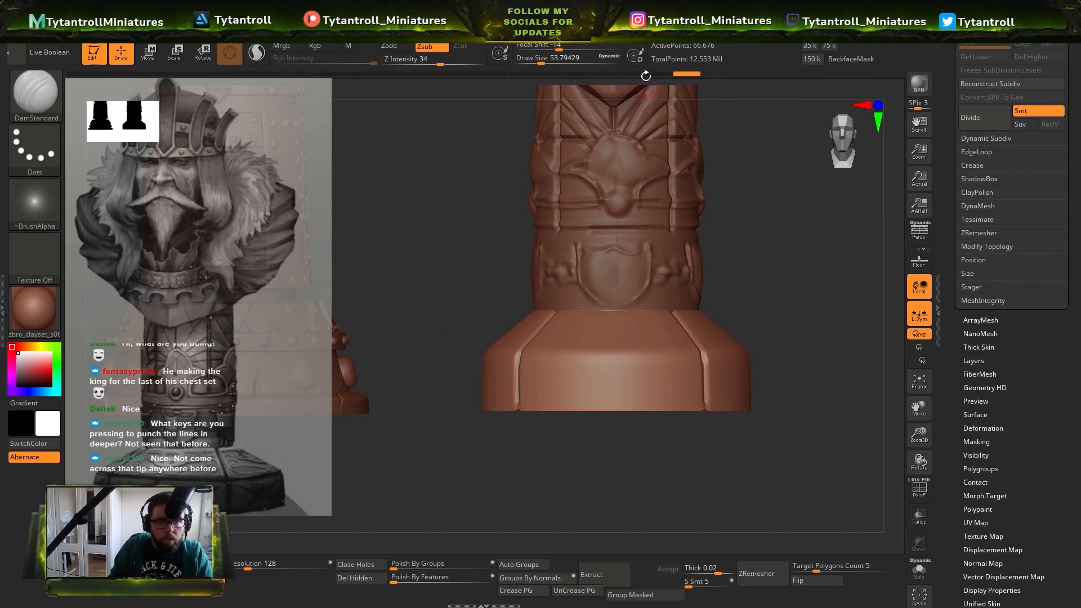
Raise the base's radial symmetry count and carve a horizontal groove around the lower edge of its bevel
left_click(662, 38)
left_click_drag(701, 369, 755, 368)
right_click_drag(788, 361, 777, 315)
left_click_drag(585, 307, 595, 303)
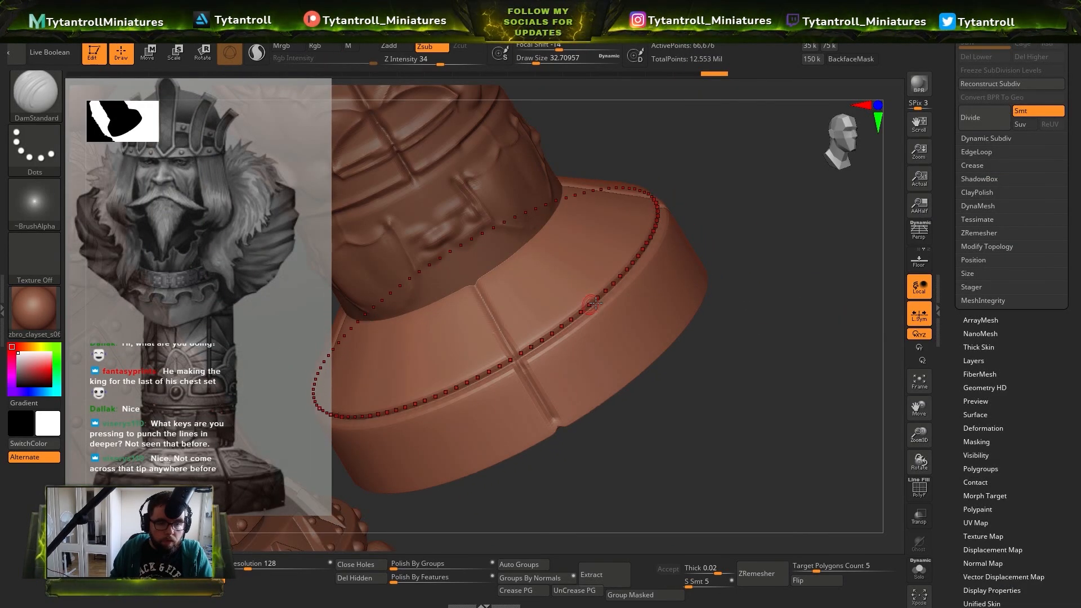
right_click_drag(788, 360, 895, 394)
Select the column and set its radial symmetry count to 100
left_click(636, 194, "alt")
left_click(698, 33)
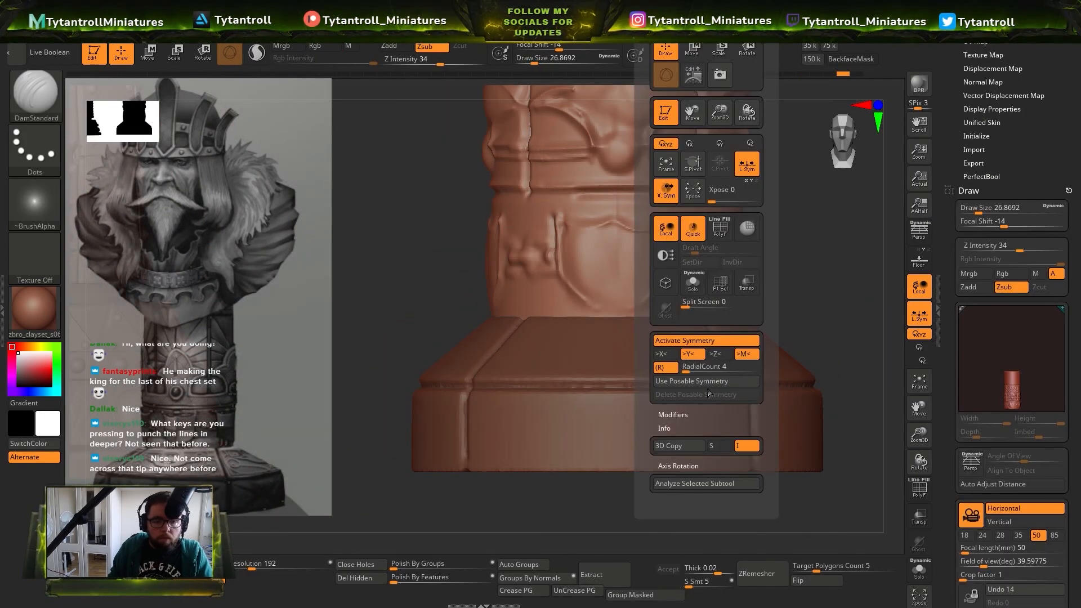
type("100")
key("Return")
mouse_move(799, 293)
right_mouse_down("ctrl")
mouse_move(798, 180)
mouse_move(698, 195)
mouse_move(754, 248)
right_mouse_up("ctrl")
Undo the ridged trial strokes on the column's neck and carve ring mouldings just above the stonework
key("ctrl+z")
key("ctrl+z")
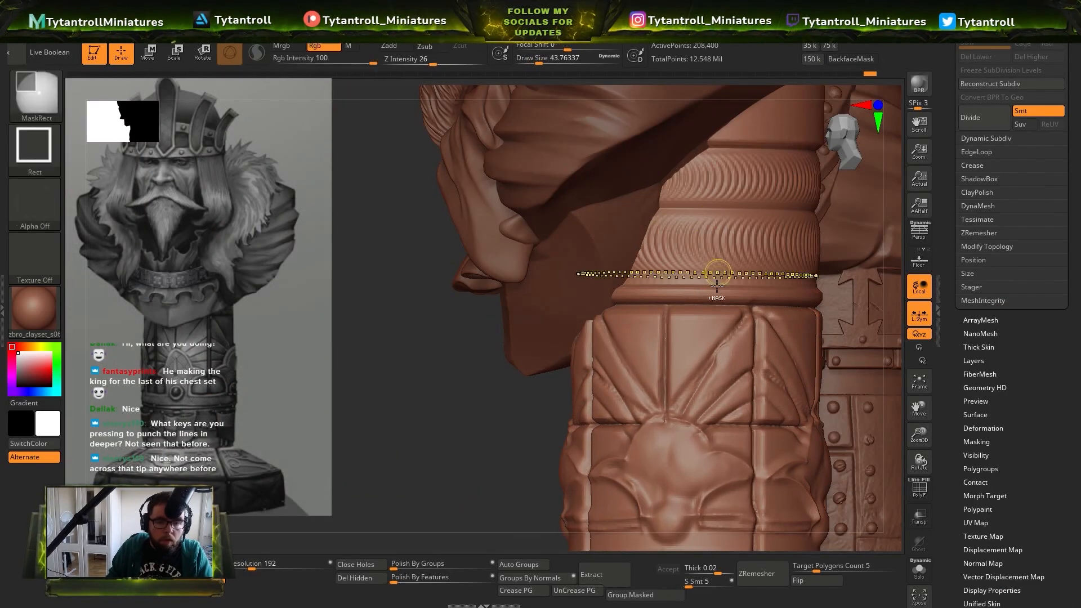
key("ctrl+z")
left_click_drag(655, 280, 672, 267)
key("ctrl+z")
right_click_drag(677, 219, 693, 314, "ctrl")
Adjust the DamStandard brush size and set the column's radial symmetry count to 40
key("s")
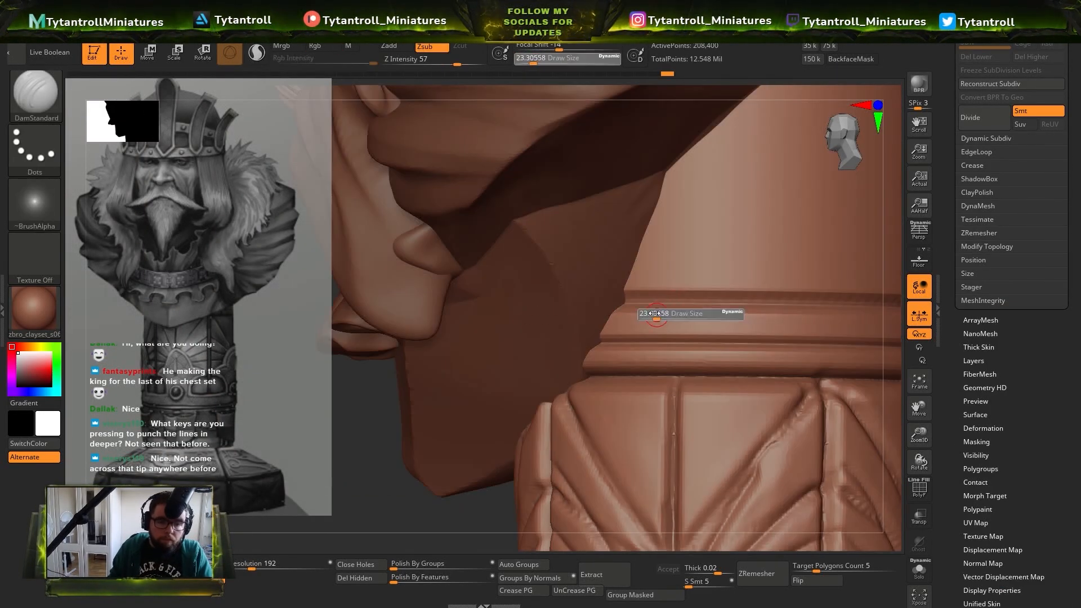
left_click(654, 315)
key("u")
left_click(701, 315)
left_click(676, 34)
left_click(716, 368)
type("40")
key("Return")
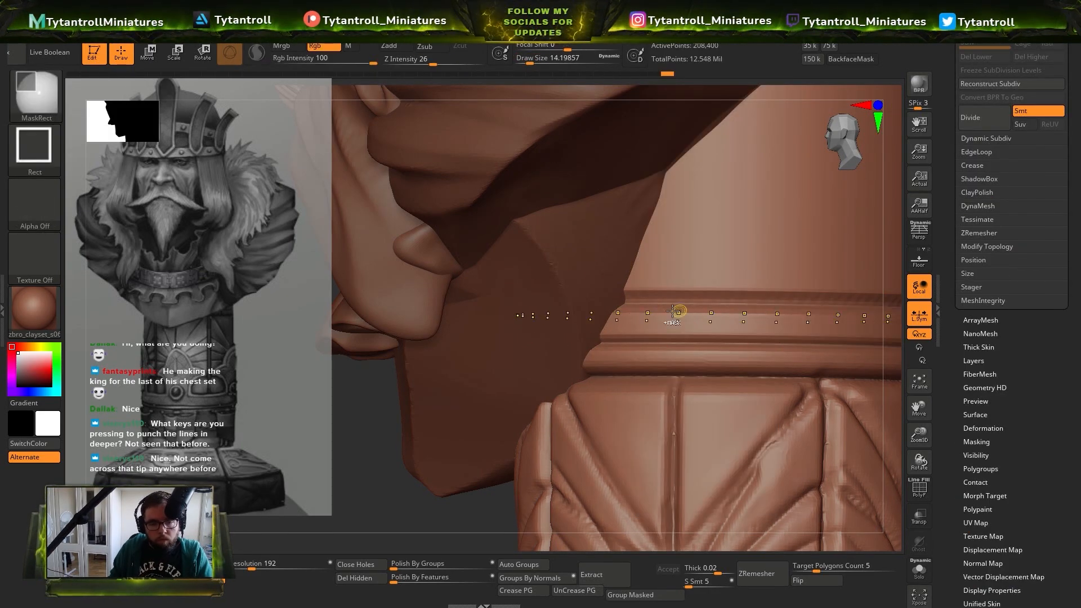
Try carving a ring of curved DamStandard strokes around the column's neck and undo them
left_click_drag(677, 307, 670, 350)
right_click_drag(656, 273, 647, 316, "alt")
key("ctrl+z")
left_click_drag(651, 293, 653, 344)
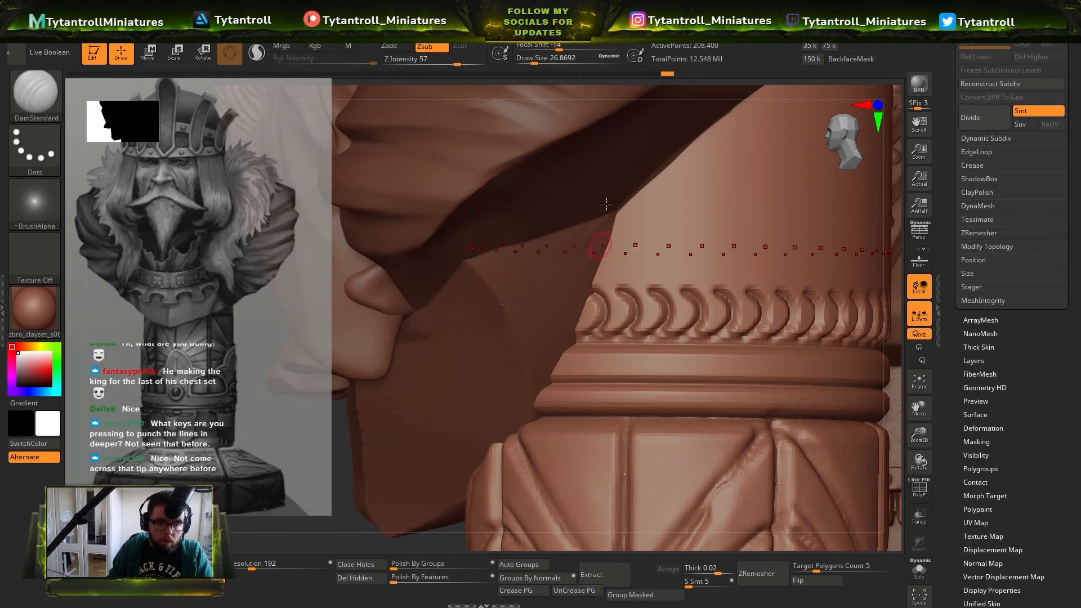
left_click_drag(671, 238, 673, 282)
key("s")
mouse_move(472, 315)
right_mouse_down("ctrl")
mouse_move(464, 239)
mouse_move(506, 286)
right_mouse_up("ctrl")
key("ctrl+z")
key("ctrl+z")
Try a ring of raised strokes around the neck with the Standard brush and undo it
key("b")
key("s")
key("t")
mouse_move(360, 304)
right_mouse_down("ctrl")
mouse_move(307, 436)
mouse_move(332, 360)
right_mouse_up("ctrl")
key("s")
left_click_drag(669, 363, 677, 378)
key("ctrl+z")
Switch back to DamStandard, try longer vertical strokes around the column's neck and undo them
mouse_move(360, 360)
right_mouse_down("ctrl")
mouse_move(349, 434)
mouse_move(394, 382)
right_mouse_up("ctrl")
right_click_drag(786, 309, 794, 338)
key("b")
key("d")
key("s")
left_click_drag(655, 309, 656, 372)
key("ctrl+z")
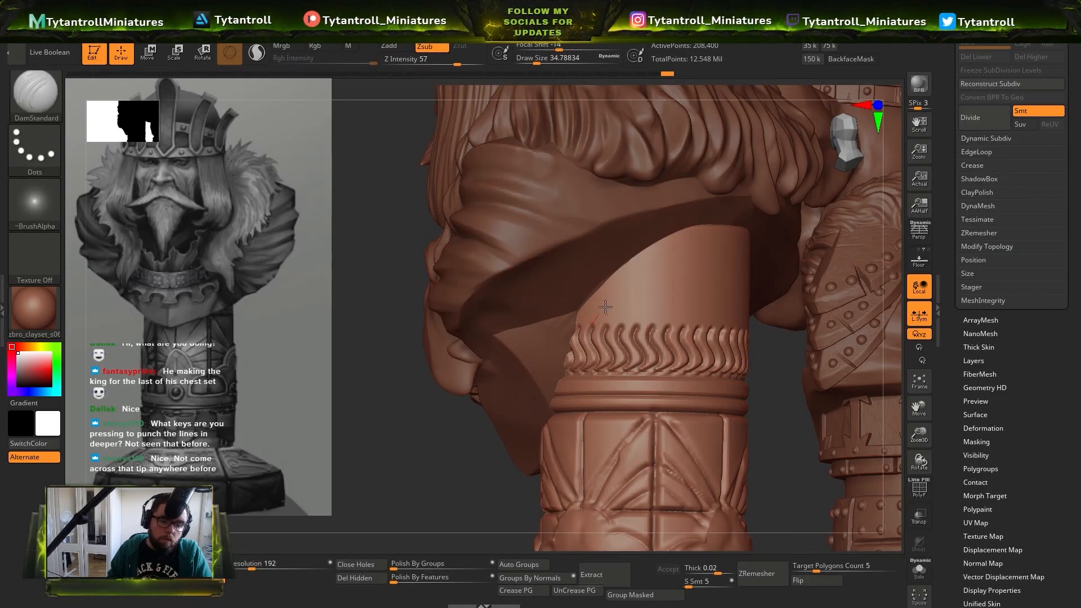
Undo the wavy strokes and carve short vertical notches around the moulding above the stonework to form a beaded band
right_click_drag(636, 349, 656, 338, "ctrl")
key("ctrl+z")
left_click_drag(654, 403, 657, 379)
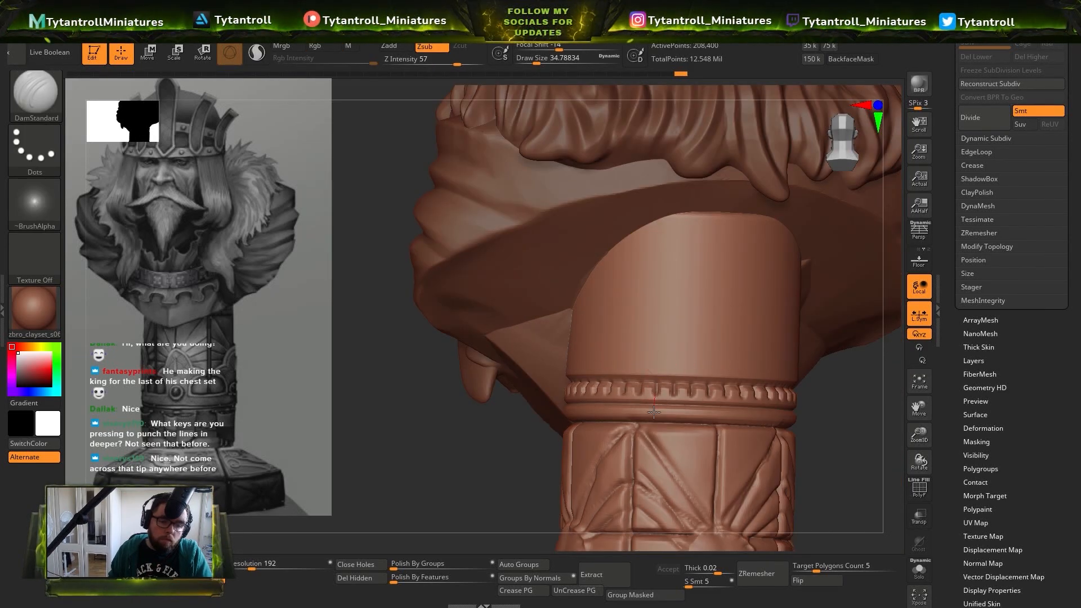
mouse_move(569, 416)
right_mouse_down()
mouse_move(625, 450)
mouse_move(602, 434)
mouse_move(485, 443)
mouse_move(524, 394)
right_mouse_up()
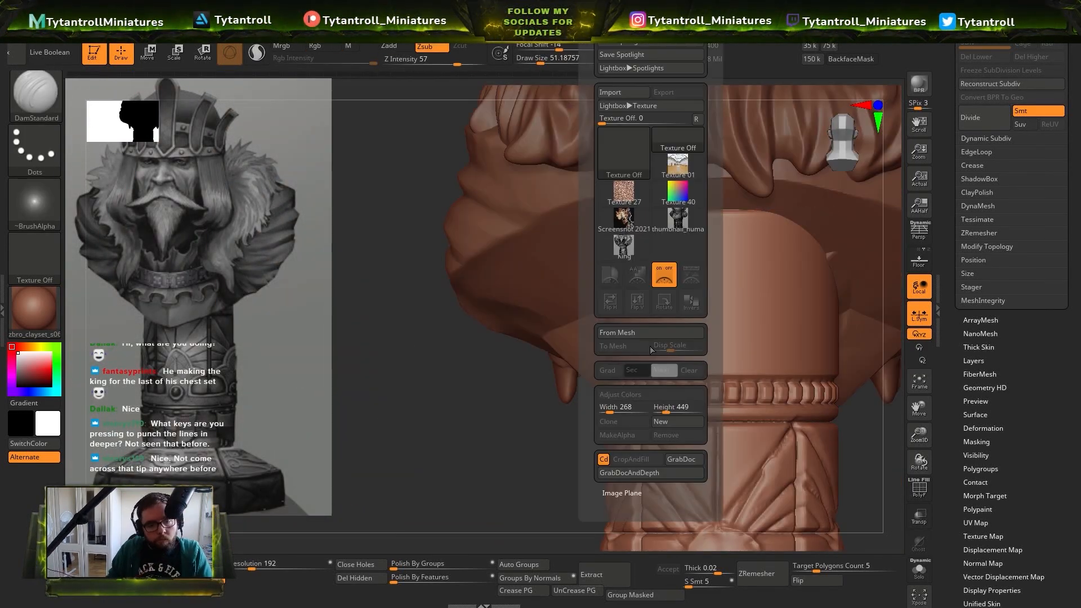
mouse_move(562, 315)
right_mouse_down("ctrl")
mouse_move(608, 372)
mouse_move(636, 383)
right_mouse_up("ctrl")
Carve evenly spaced horizontal ring grooves around the column's neck, from above the beaded band up to its top
left_click_drag(636, 388, 507, 388)
right_click_drag(478, 389, 461, 383)
left_click_drag(624, 388, 467, 390)
key("1")
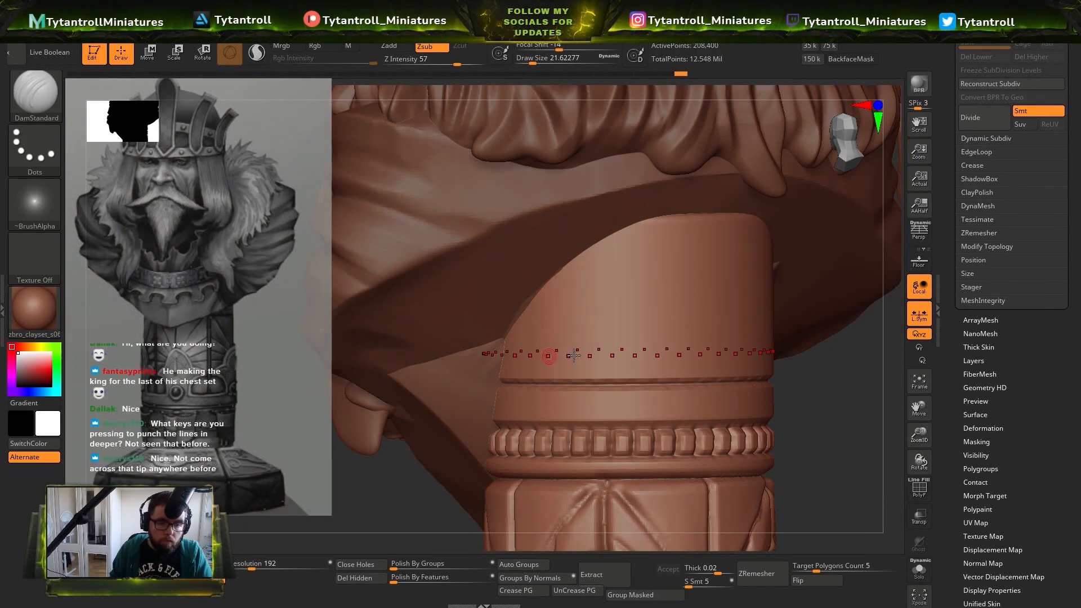
left_click_drag(554, 344, 625, 342)
left_click_drag(565, 267, 543, 268)
right_click_drag(642, 237, 656, 239)
Nudge the column slightly upward and change its radial symmetry count
key("w")
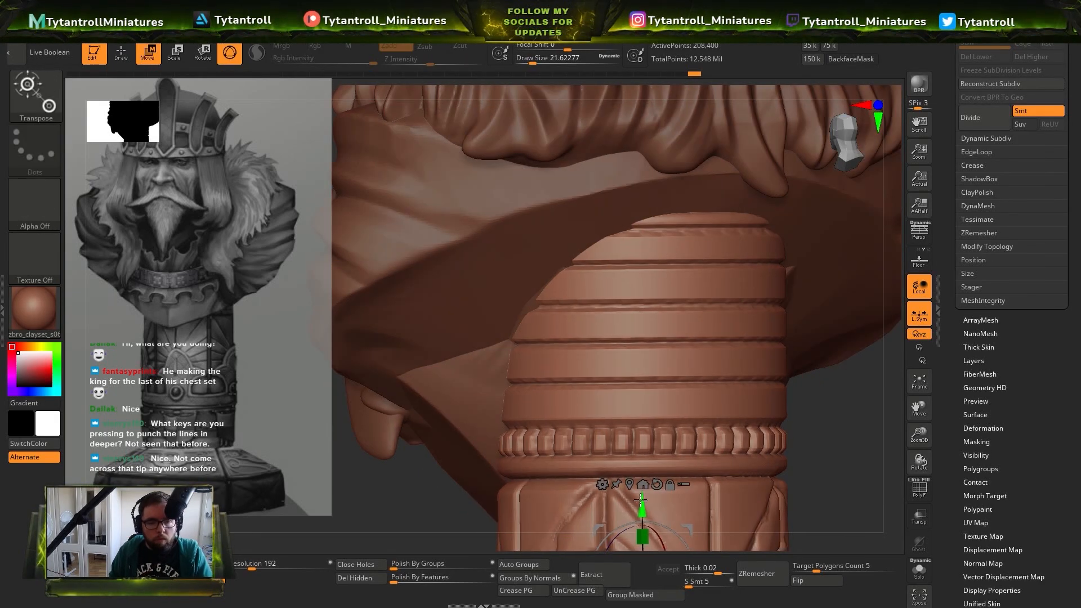
left_click_drag(642, 507, 642, 498)
mouse_move(664, 28)
left_click(713, 364)
key("Return")
right_click_drag(541, 380, 586, 381)
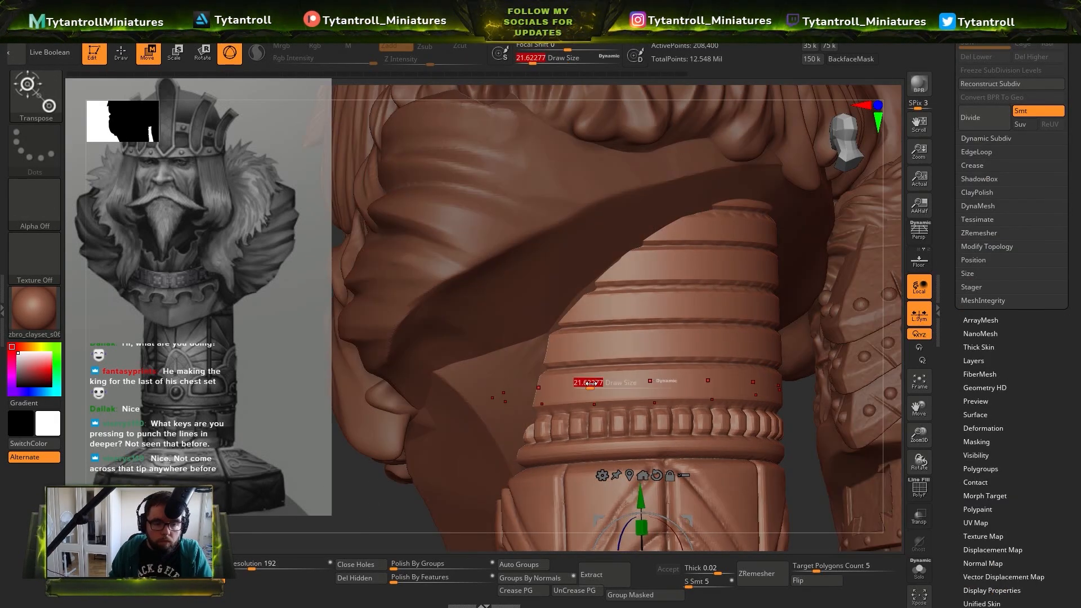
Carve staggered vertical joints between the ring grooves on the column's neck with DamStandard to form rows of bricks
left_click(121, 59)
left_click_drag(608, 394, 609, 403)
key("ctrl+z")
mouse_move(563, 383)
right_mouse_down()
mouse_move(613, 382)
mouse_move(585, 376)
right_mouse_up()
left_click(713, 364)
key("bracketleft")
left_click_drag(580, 366, 580, 378)
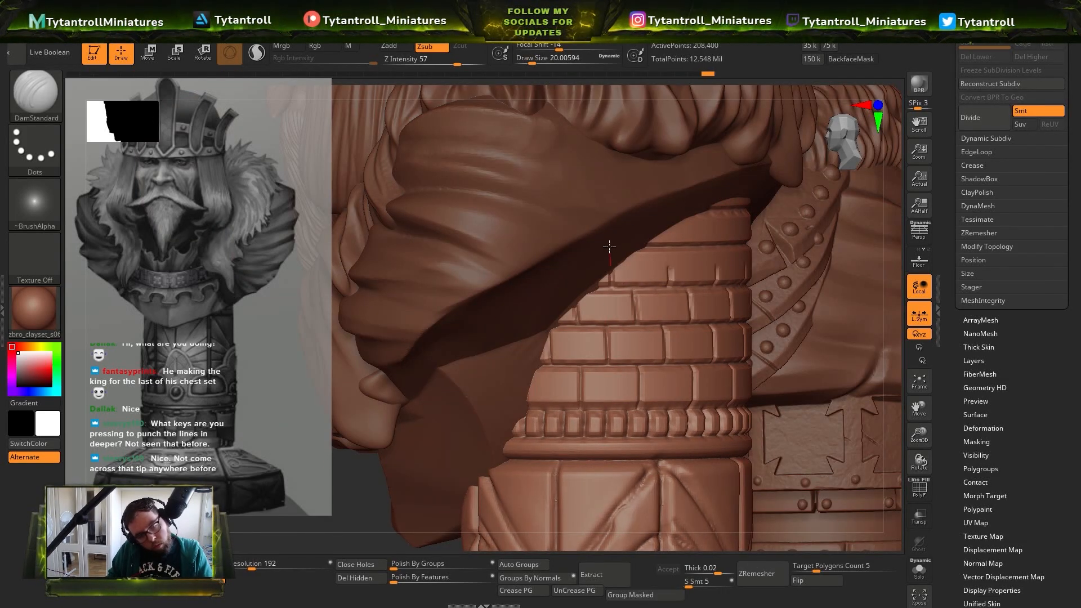
Switch to the Standard brush, make the stepped base the active piece and set its radial symmetry count to 8
right_click_drag(609, 246, 666, 263)
right_click_drag(844, 394, 833, 338, "alt")
right_click_drag(833, 337, 698, 327, "ctrl")
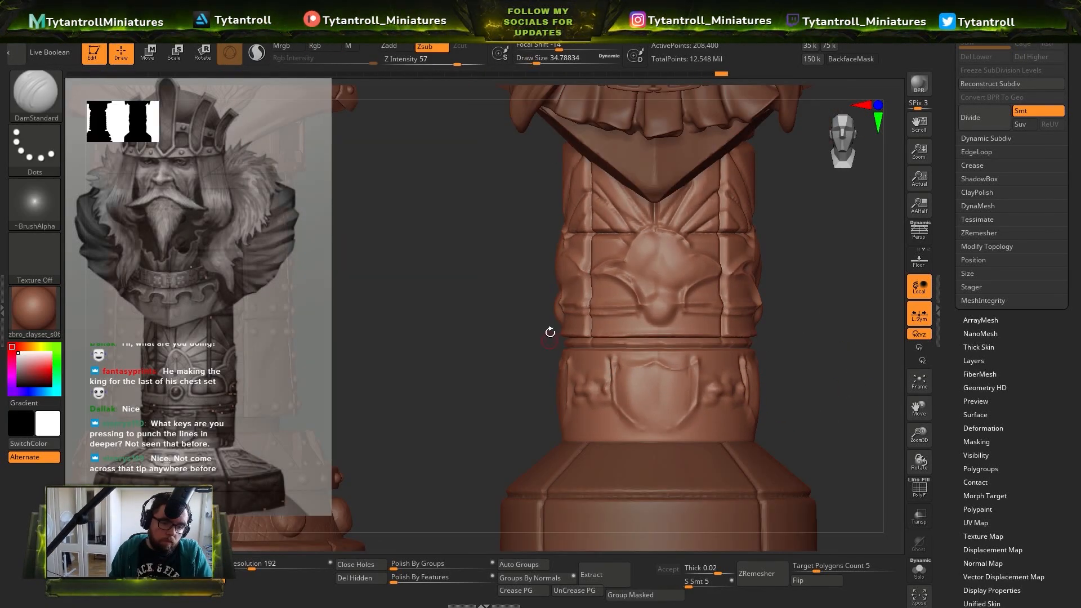
key("b")
key("s")
key("t")
mouse_move(800, 332)
right_mouse_down("alt")
mouse_move(784, 357)
mouse_move(735, 301)
right_mouse_up("alt")
left_click(704, 349, "alt")
right_click_drag(450, 303, 338, 285, "ctrl")
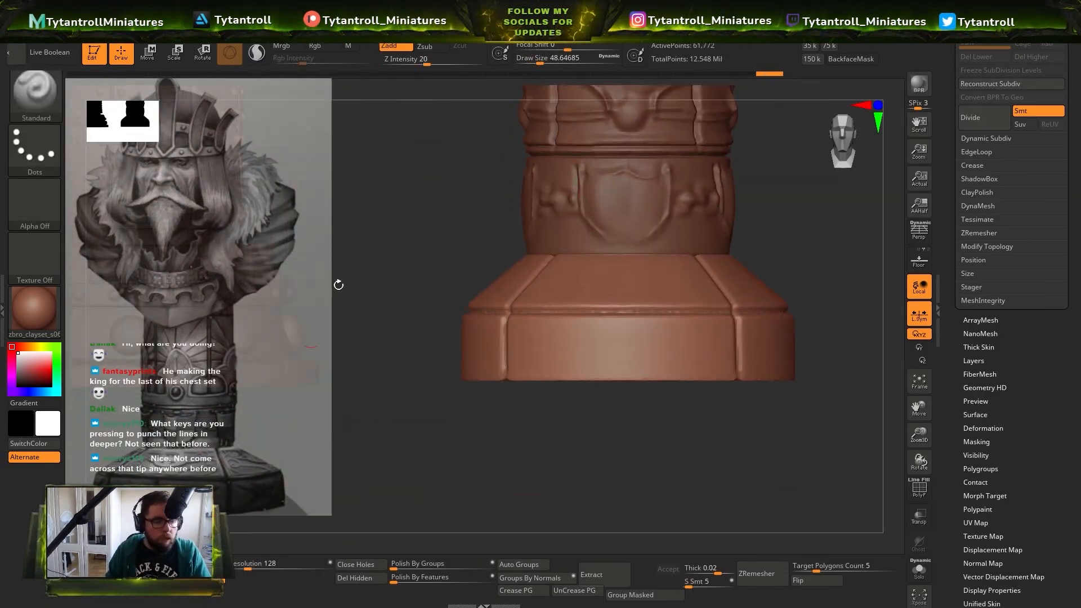
mouse_move(704, 23)
left_click(718, 367)
type("8")
key("Return")
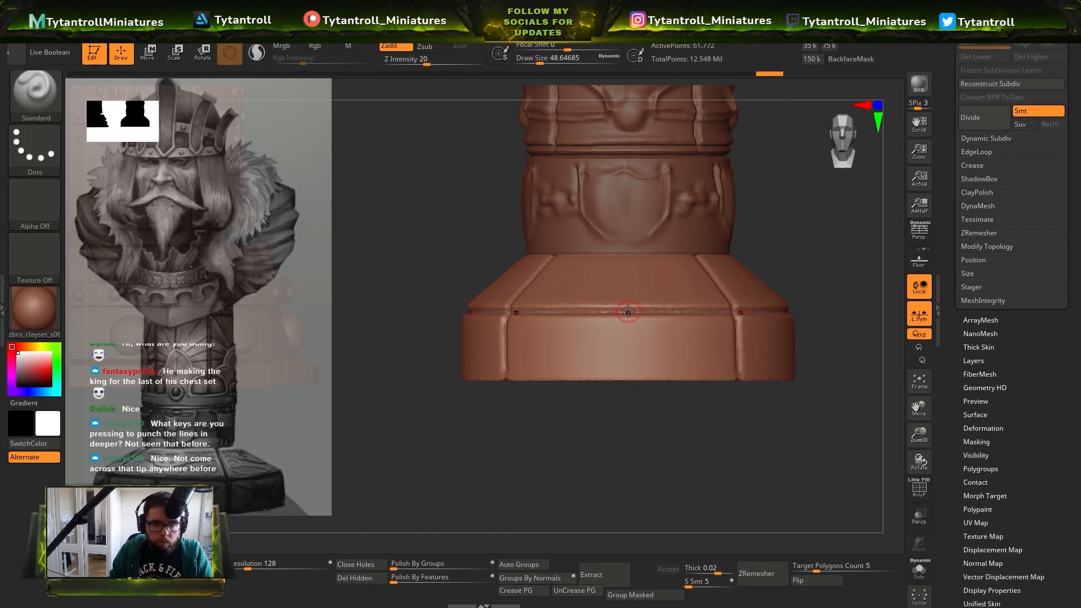
Carve a vertical groove down the middle of the base's lower side panels with DamStandard
left_click_drag(626, 312, 621, 484)
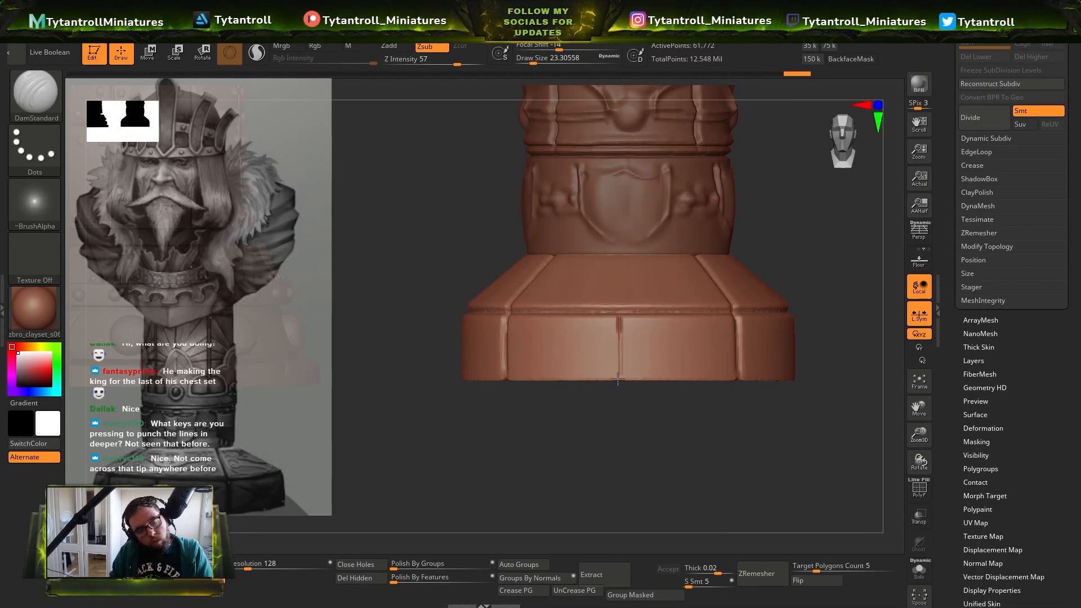
left_click_drag(617, 379, 616, 411)
mouse_move(616, 411)
right_mouse_down()
mouse_move(591, 281)
mouse_move(621, 361)
right_mouse_up()
right_click_drag(621, 321, 608, 395, "alt")
right_click_drag(610, 457, 613, 397, "alt")
mouse_move(811, 270)
right_mouse_down("ctrl")
mouse_move(839, 306)
mouse_move(779, 299)
right_mouse_up("ctrl")
Try crossing diagonal DamStandard lines on the base's lower side panels and undo them
left_click_drag(582, 395, 731, 316)
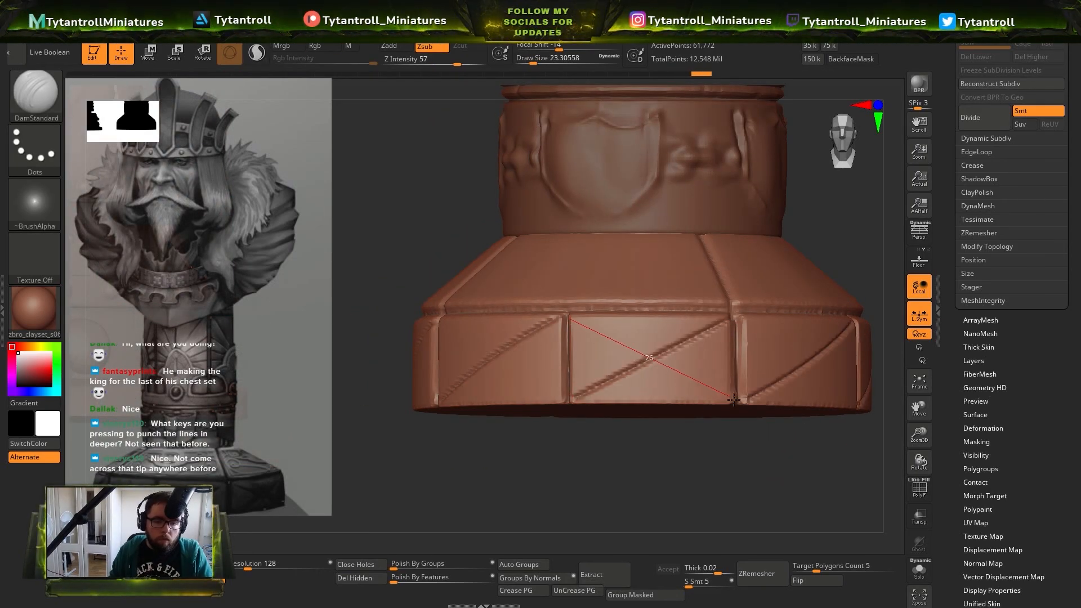
key("ctrl+z")
key("ctrl+z")
mouse_move(641, 355)
right_mouse_down("shift")
mouse_move(659, 307)
mouse_move(732, 308)
right_mouse_up("shift")
left_click_drag(721, 324, 573, 399, "shift")
key("ctrl+z")
Remesh the base with DynaMesh at resolution 344 and carve crossing diagonals on its lower panels with Orb_Cracks
key("2")
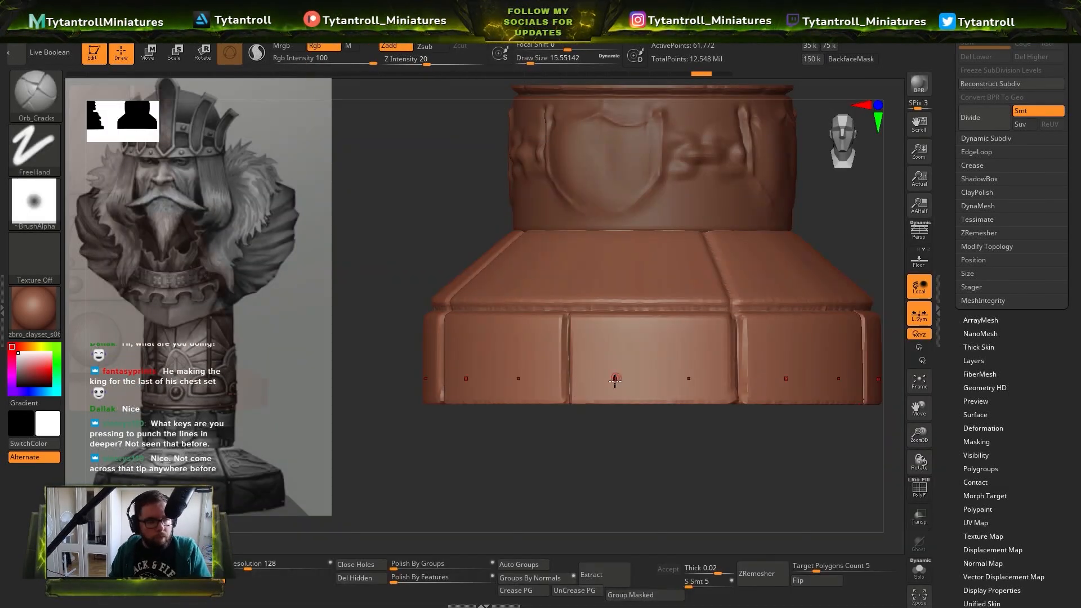
key("ctrl+z")
key("ctrl+z")
left_click_drag(248, 568, 259, 568)
left_click_drag(407, 501, 467, 533, "ctrl")
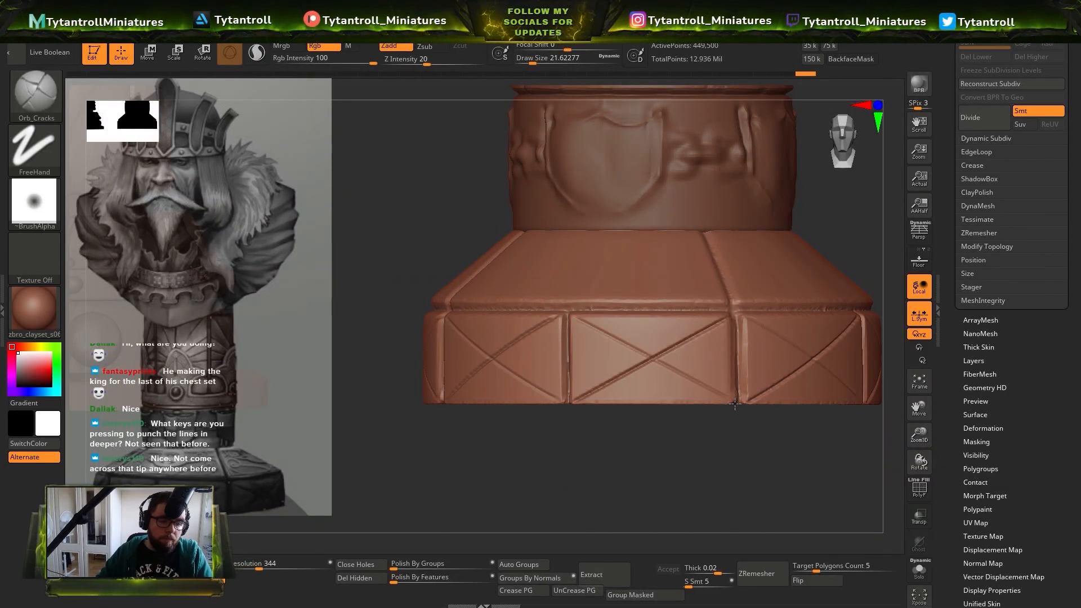
Try the MeshProject brush on the crossed panels, and undo it together with the diagonals and the remesh
key("b")
key("m")
key("b")
key("m")
key("b")
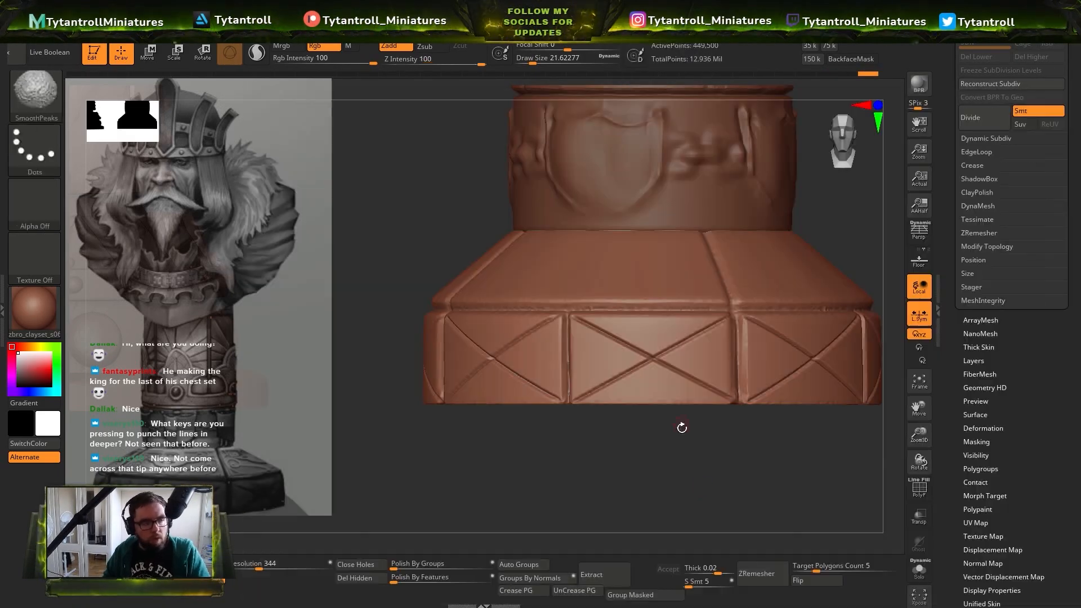
key("b")
key("m")
key("p")
left_click(680, 347)
left_click(681, 347)
key("ctrl+z")
key("ctrl+z")
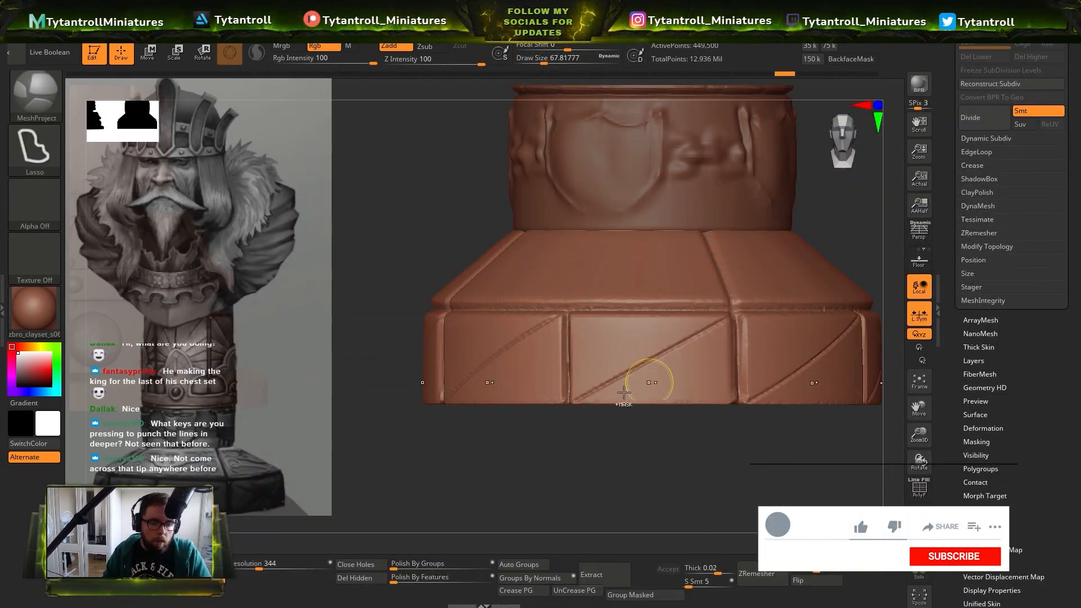
key("ctrl+z")
key("ctrl+z")
Subdivide the base and carve an X of crossing diagonals into each lower side panel with Orb_Cracks
key("b")
key("o")
key("c")
key("ctrl+d")
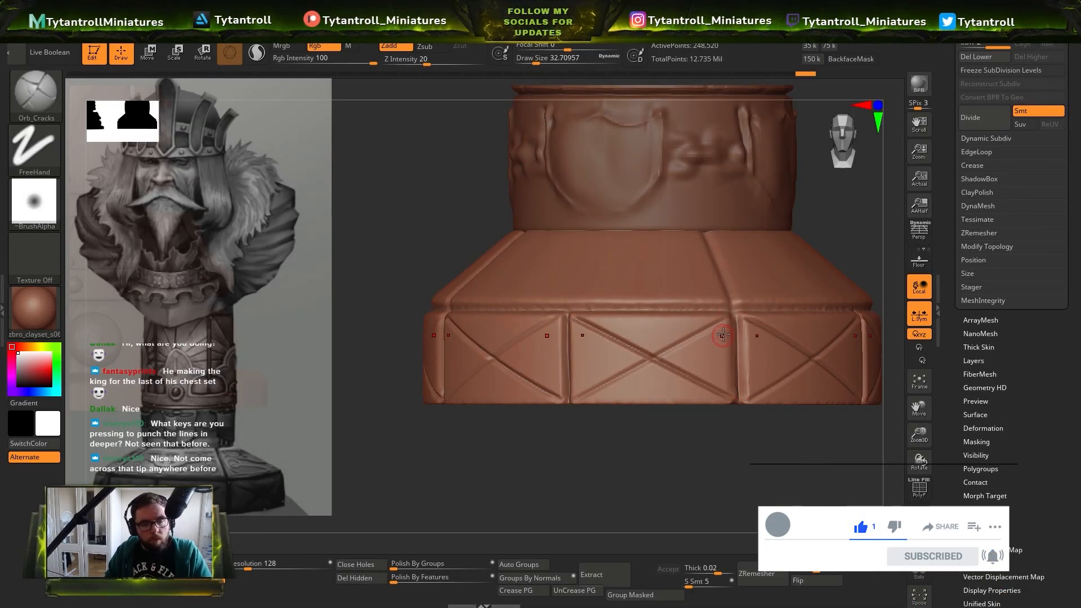
key("1")
Switch to the Morph brush and open the brush library
key("b")
key("m")
key("b")
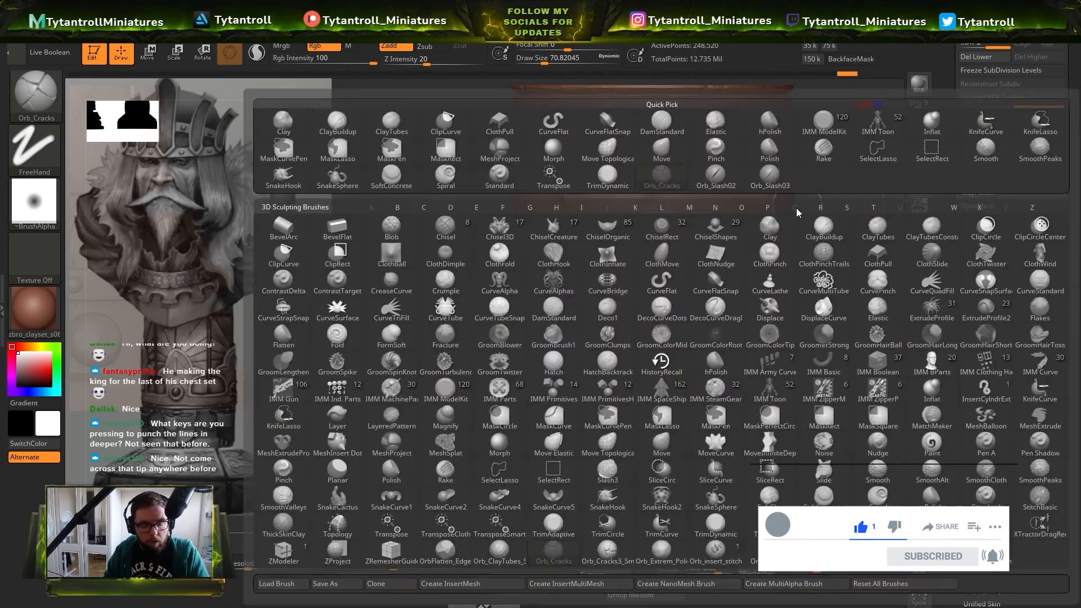
key("m")
key("o")
right_click_drag(730, 400, 720, 390)
left_click(60, 103)
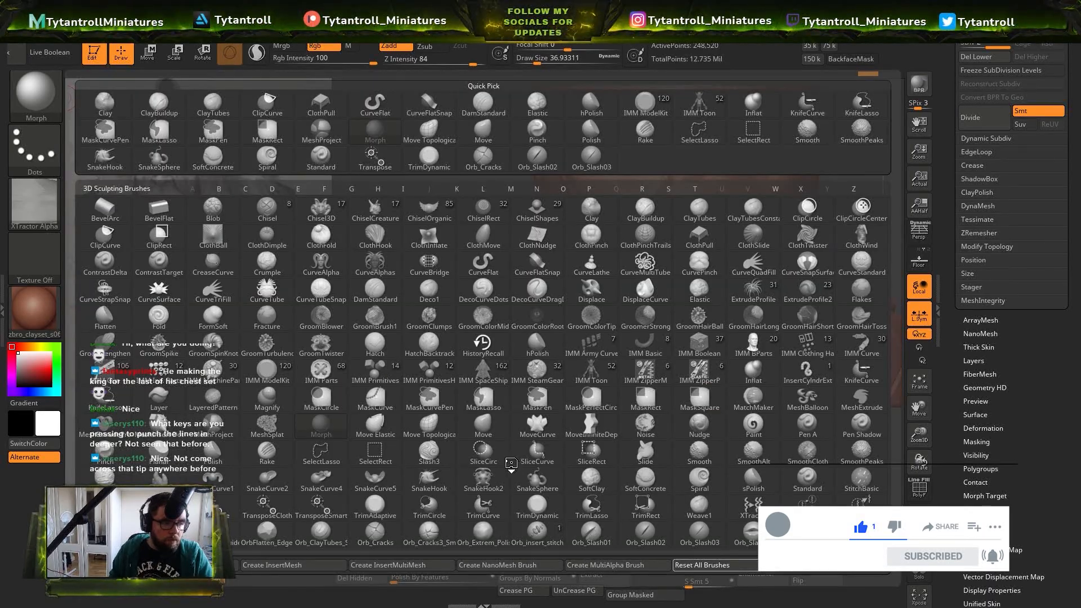